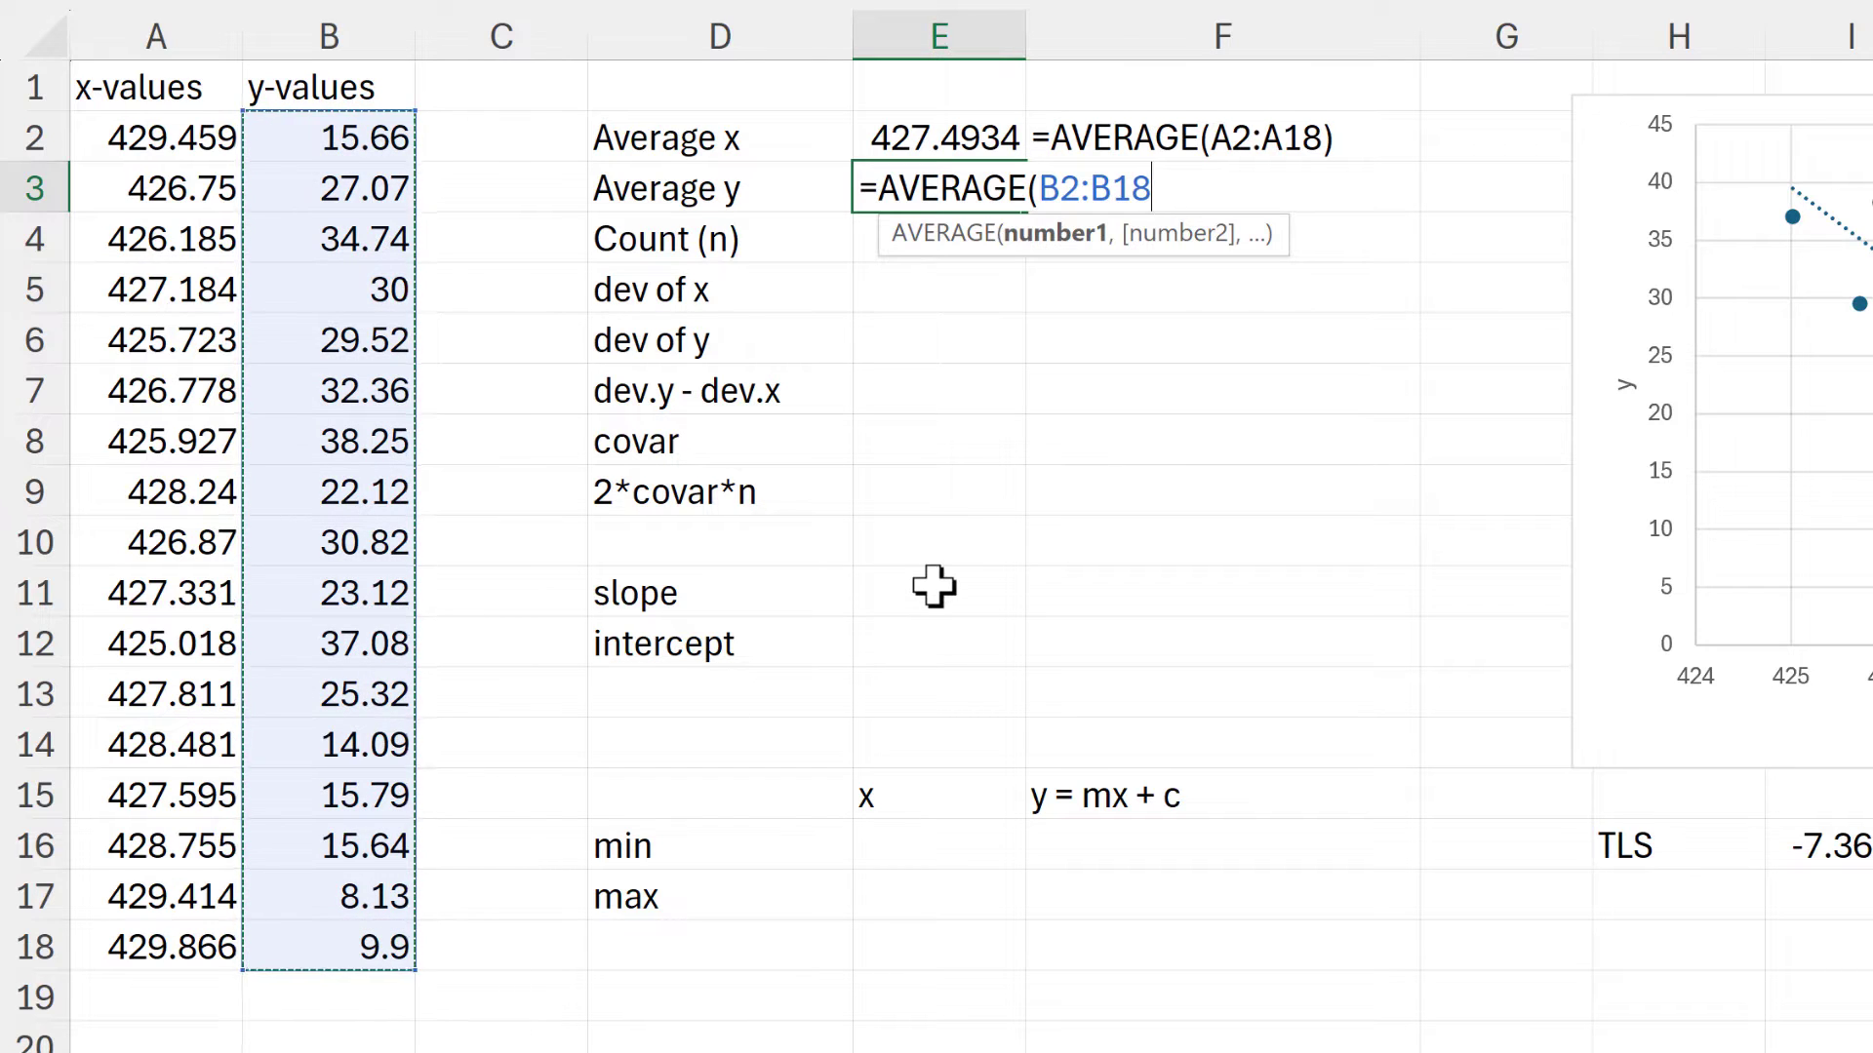
Complete the y average of B2:B18 in E3 and count the x-values A2:A18 with COUNT in E4.
{"action": "key", "text": "Return"}
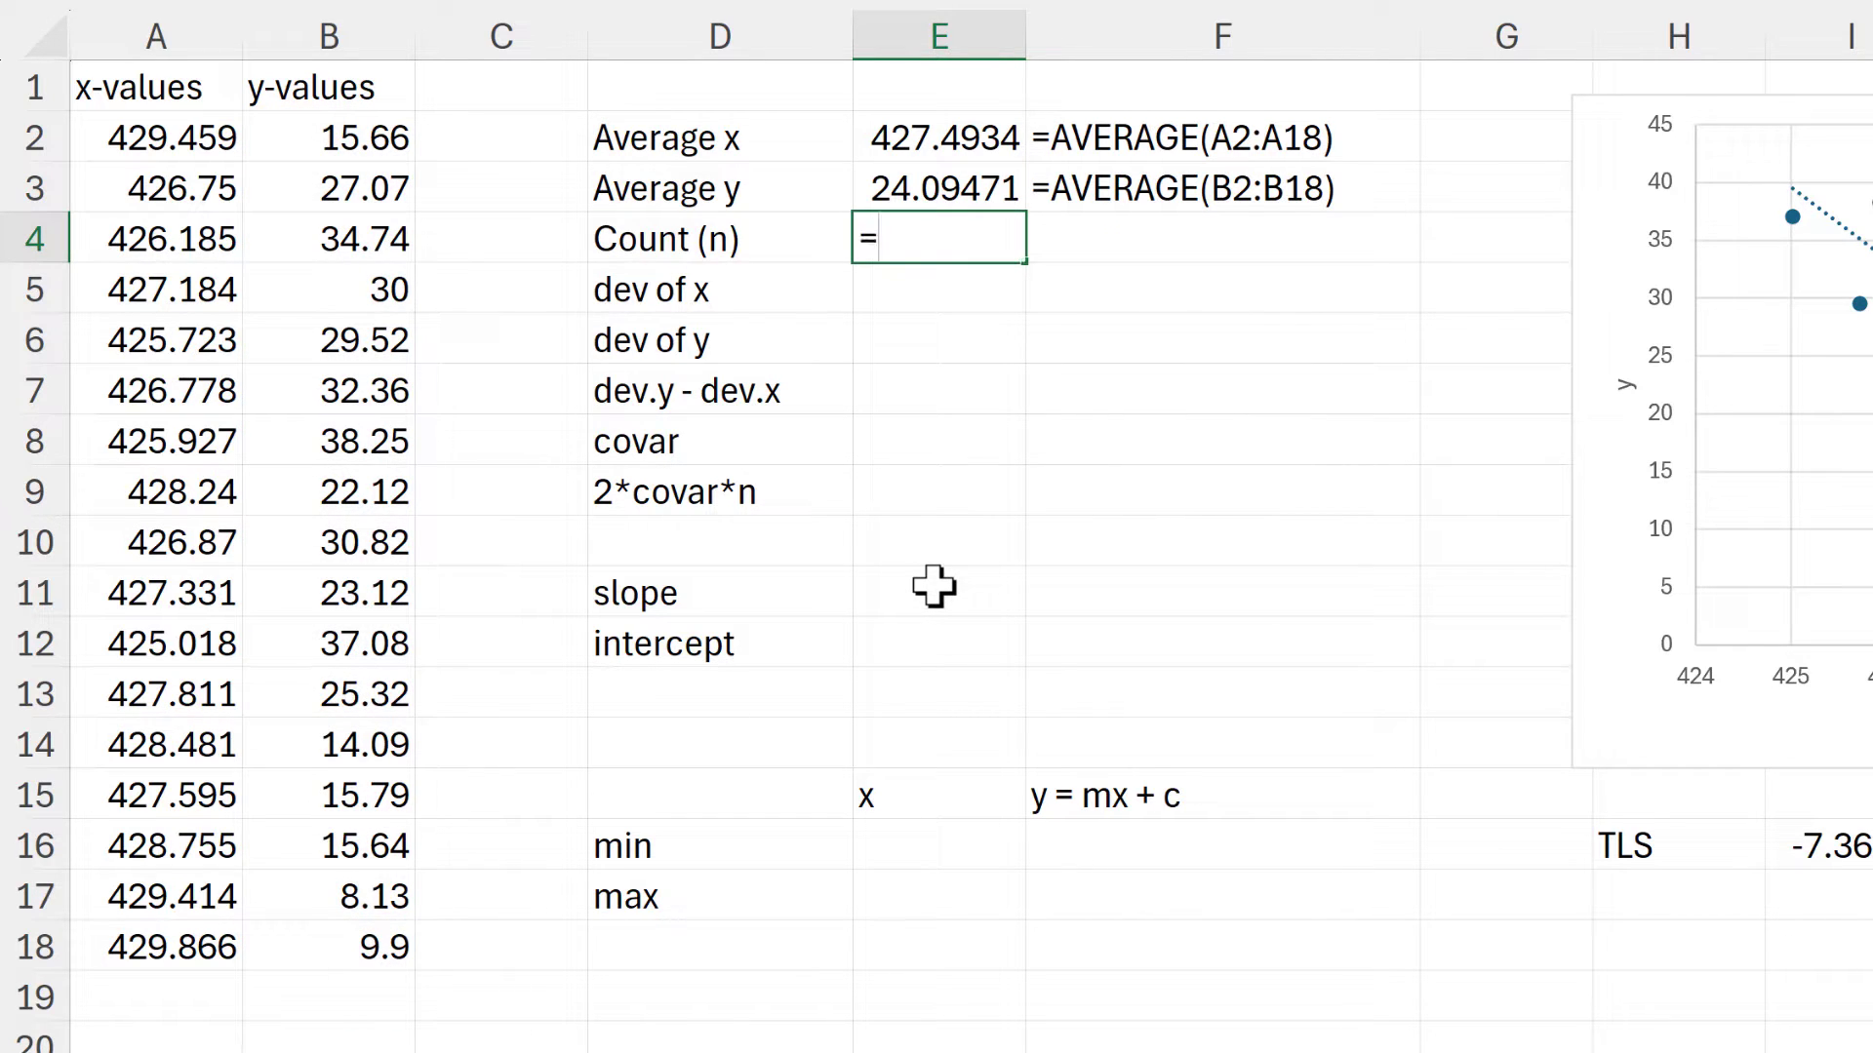
{"action": "type", "text": "=count"}
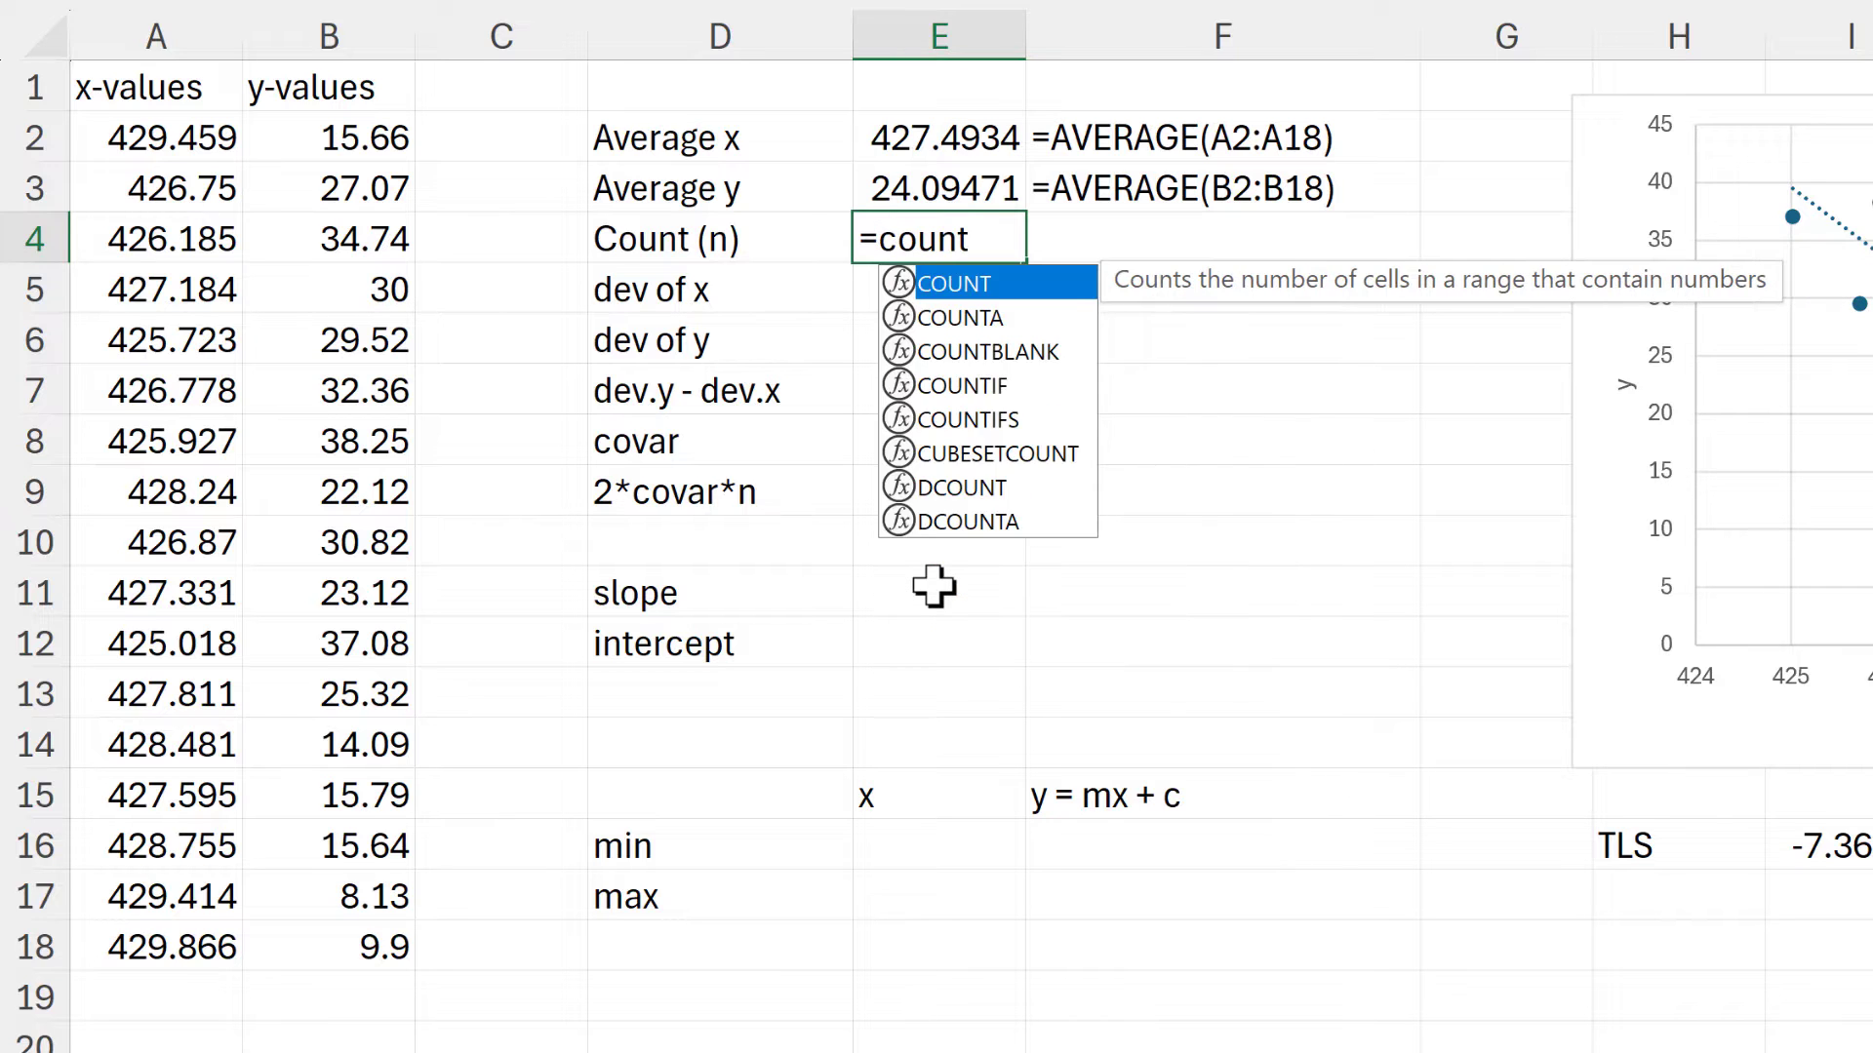
{"action": "key", "text": "Tab"}
{"action": "left_click_drag", "start_coordinate": [176, 146], "coordinate": [176, 941]}
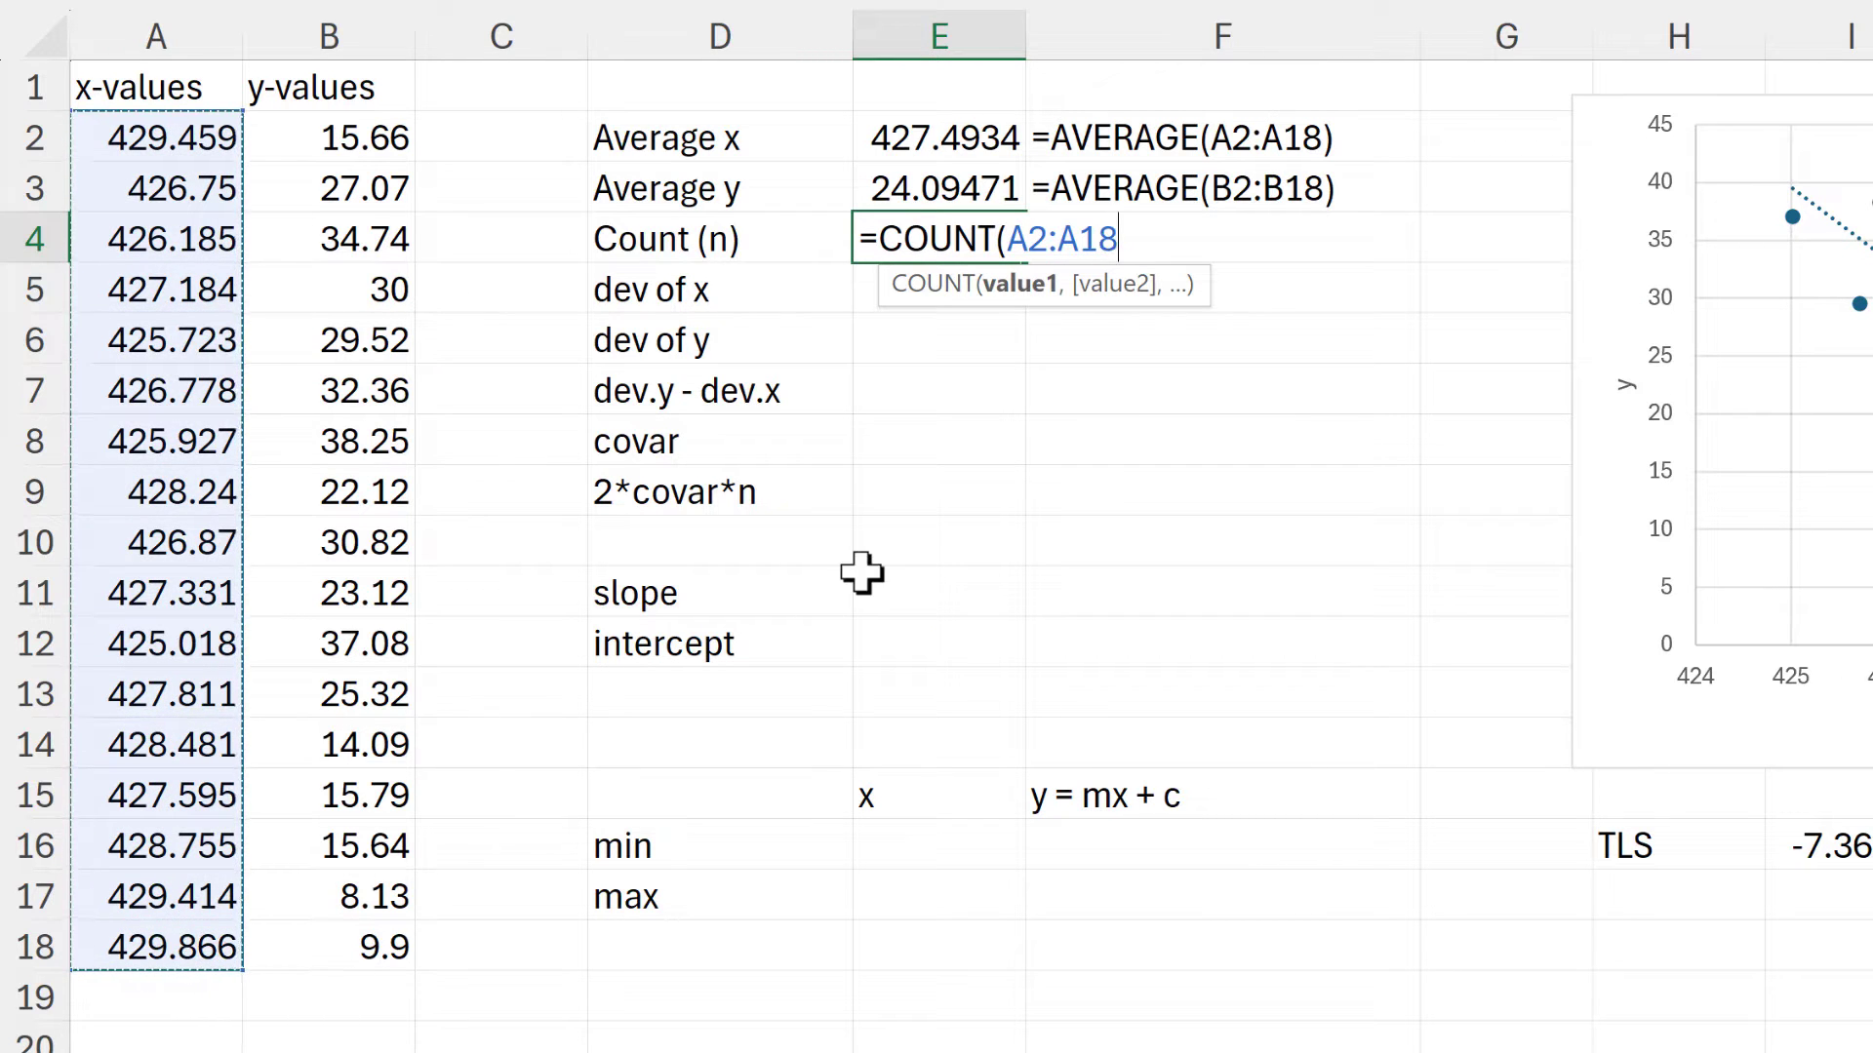
{"action": "key", "text": "Return"}
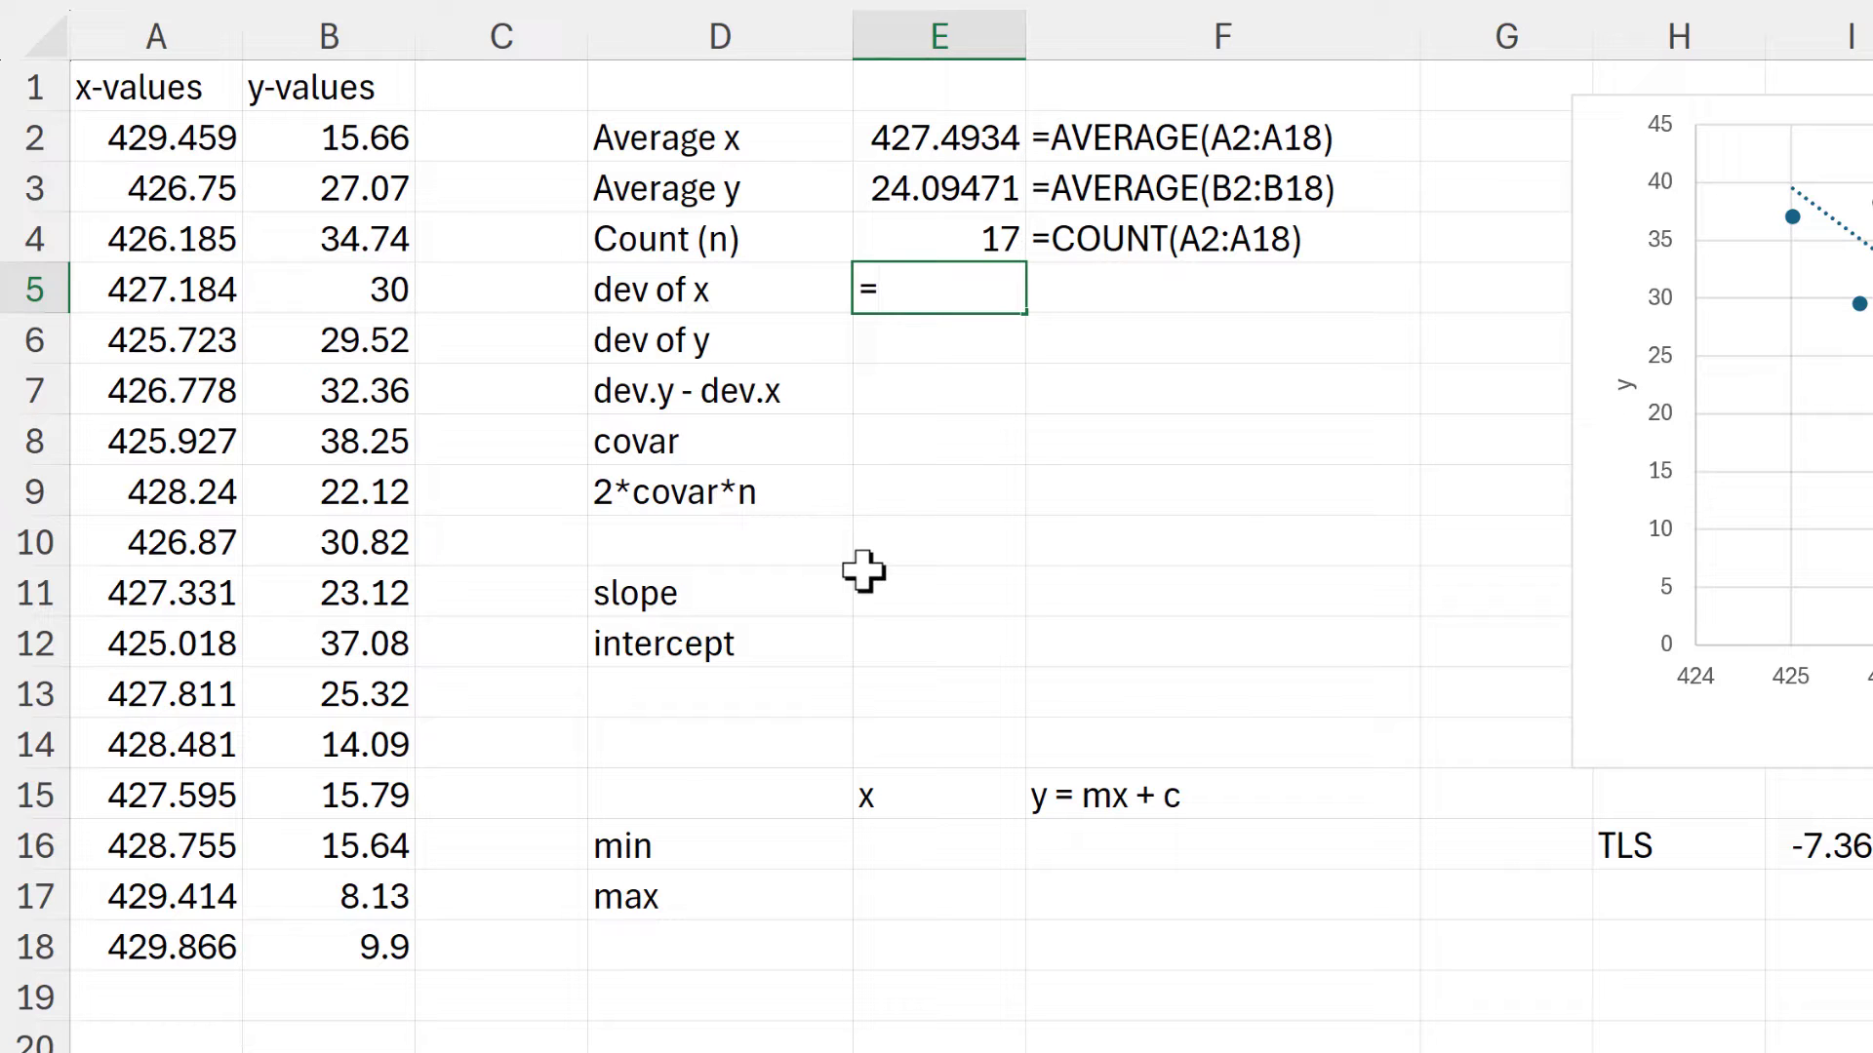
Calculate the sum of squared deviations of the x-values in E5 with =DEVSQ(A2:A18).
{"action": "type", "text": "=devs"}
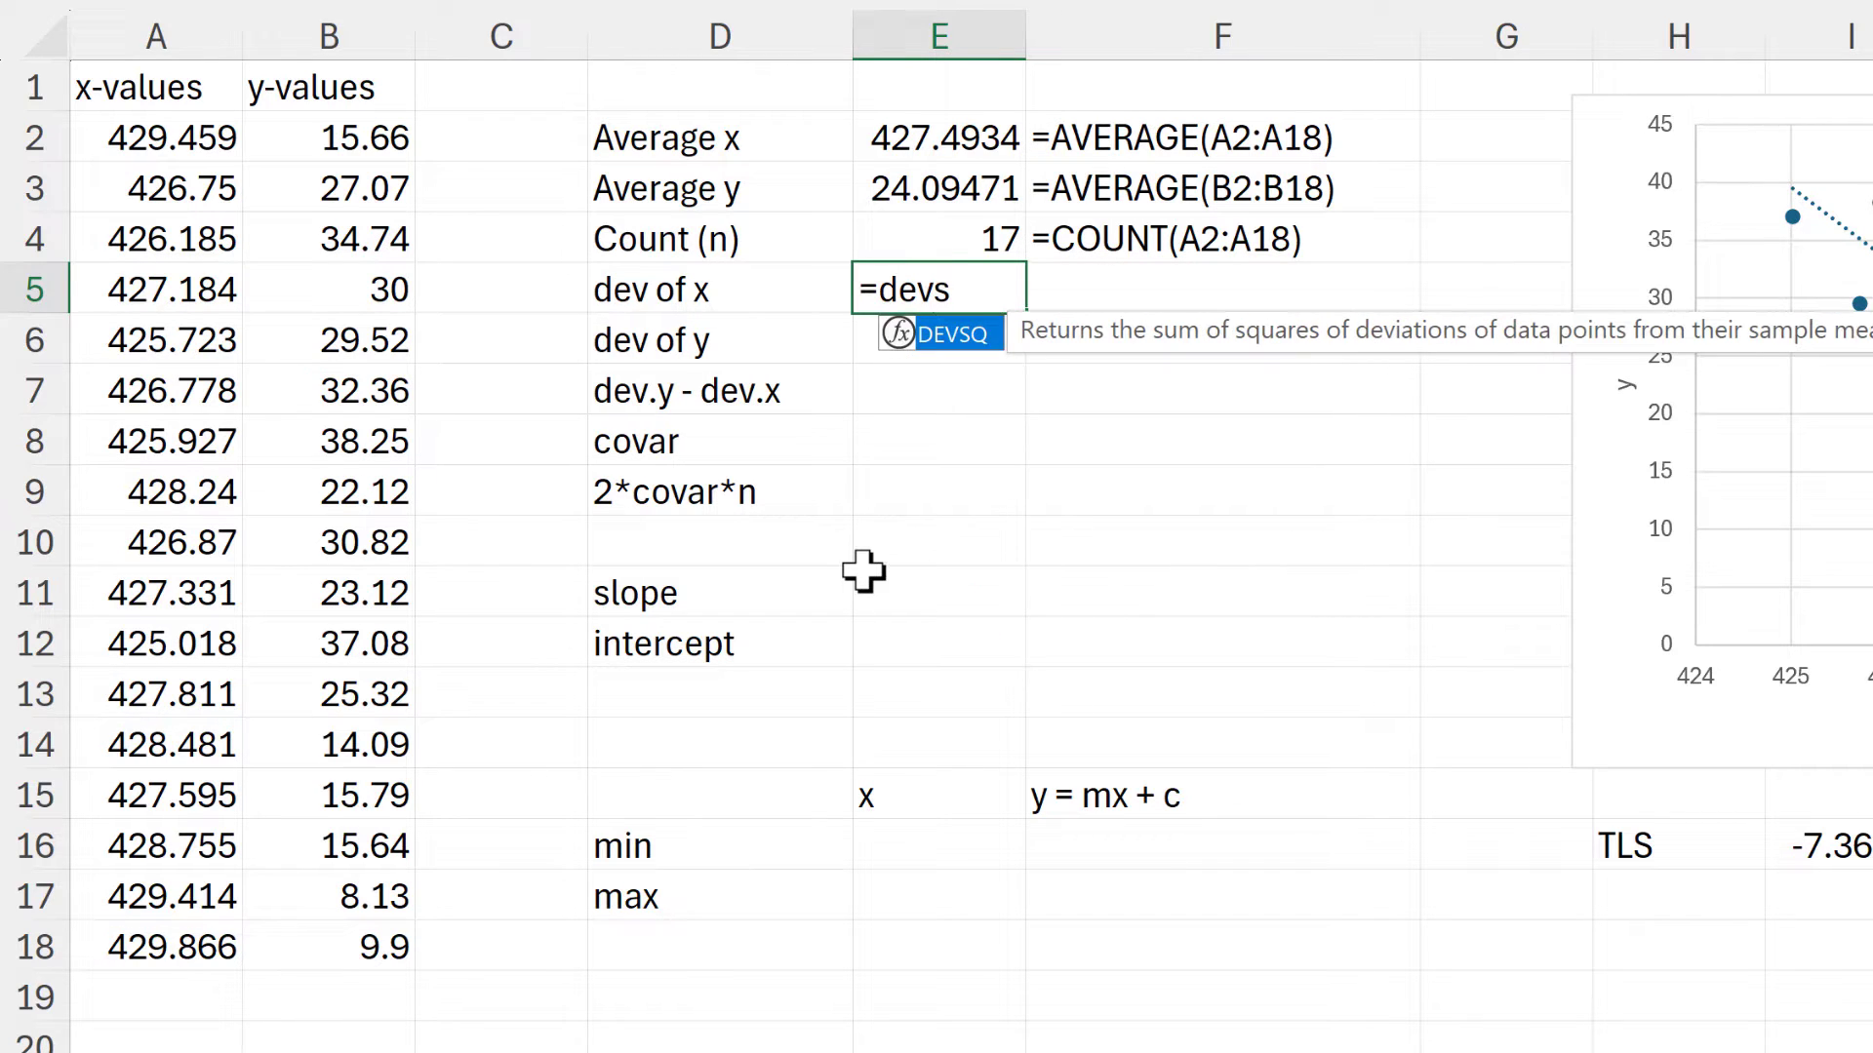
{"action": "type", "text": "q"}
{"action": "key", "text": "Tab"}
{"action": "left_click_drag", "start_coordinate": [195, 141], "coordinate": [146, 941]}
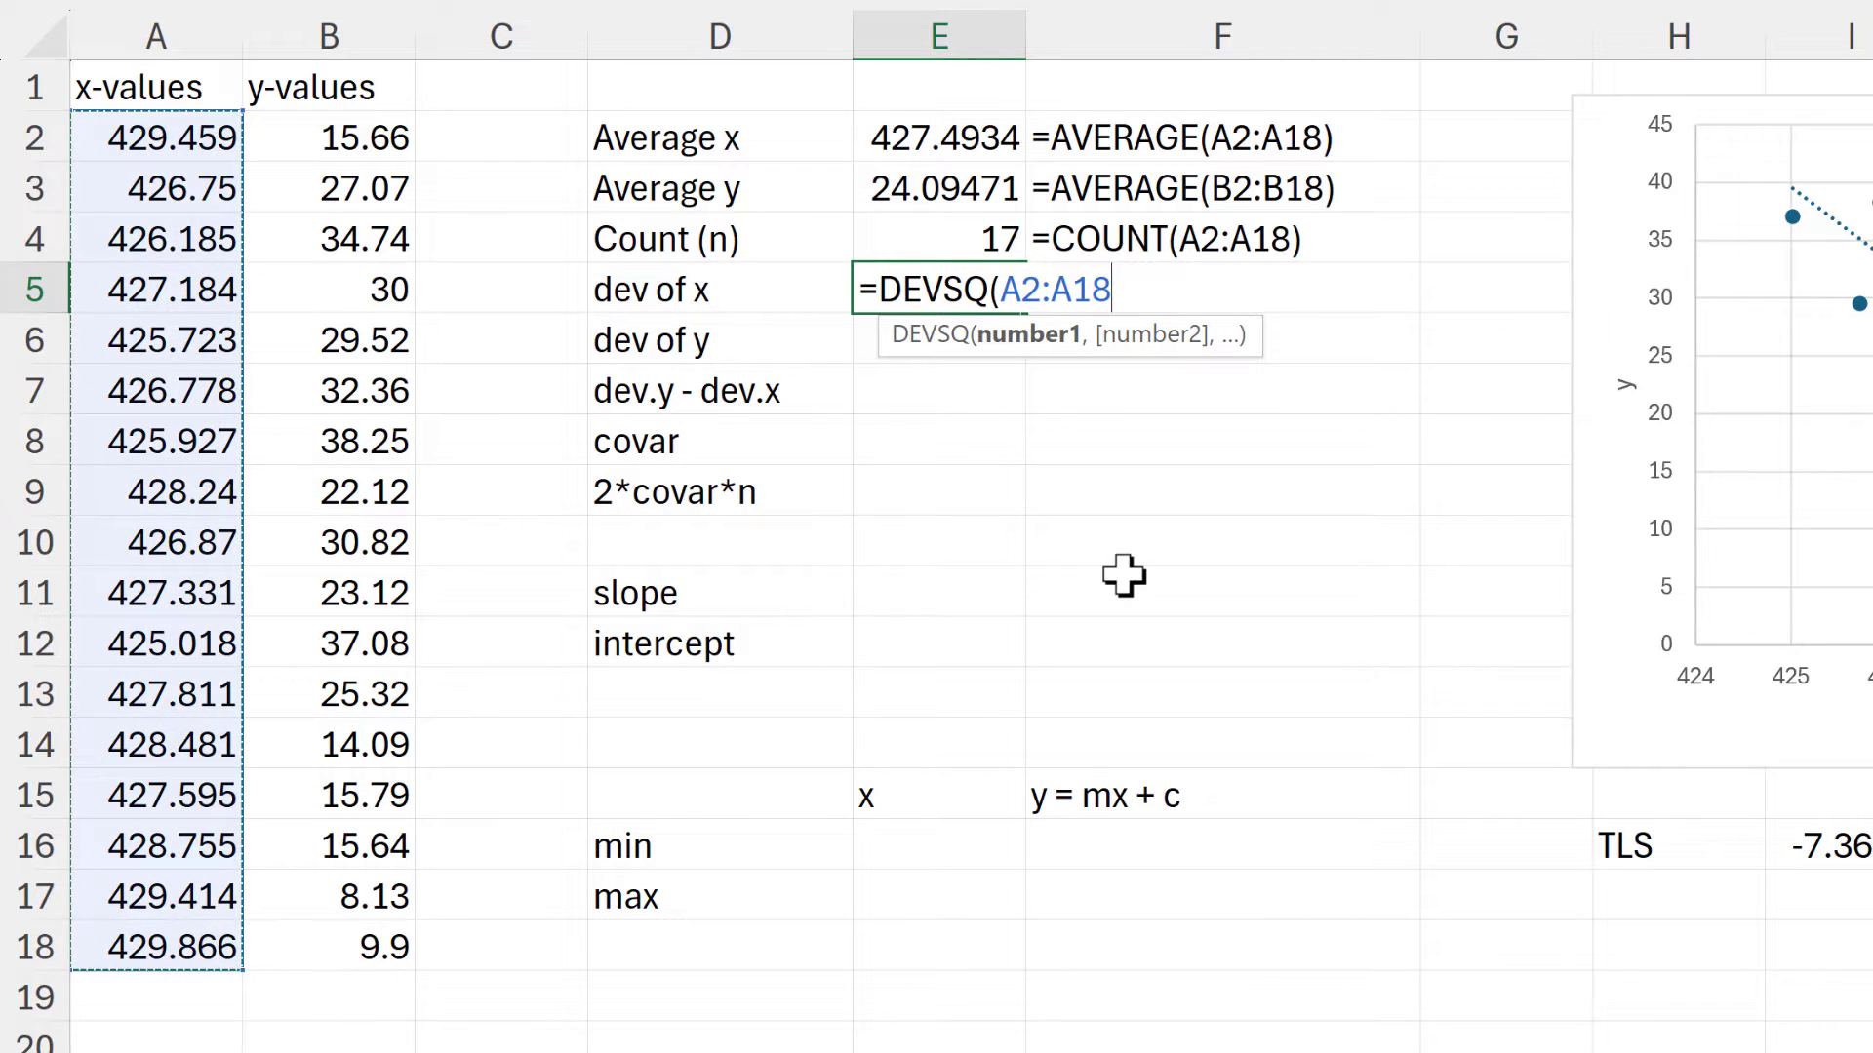
{"action": "type", "text": ")"}
{"action": "key", "text": "Return"}
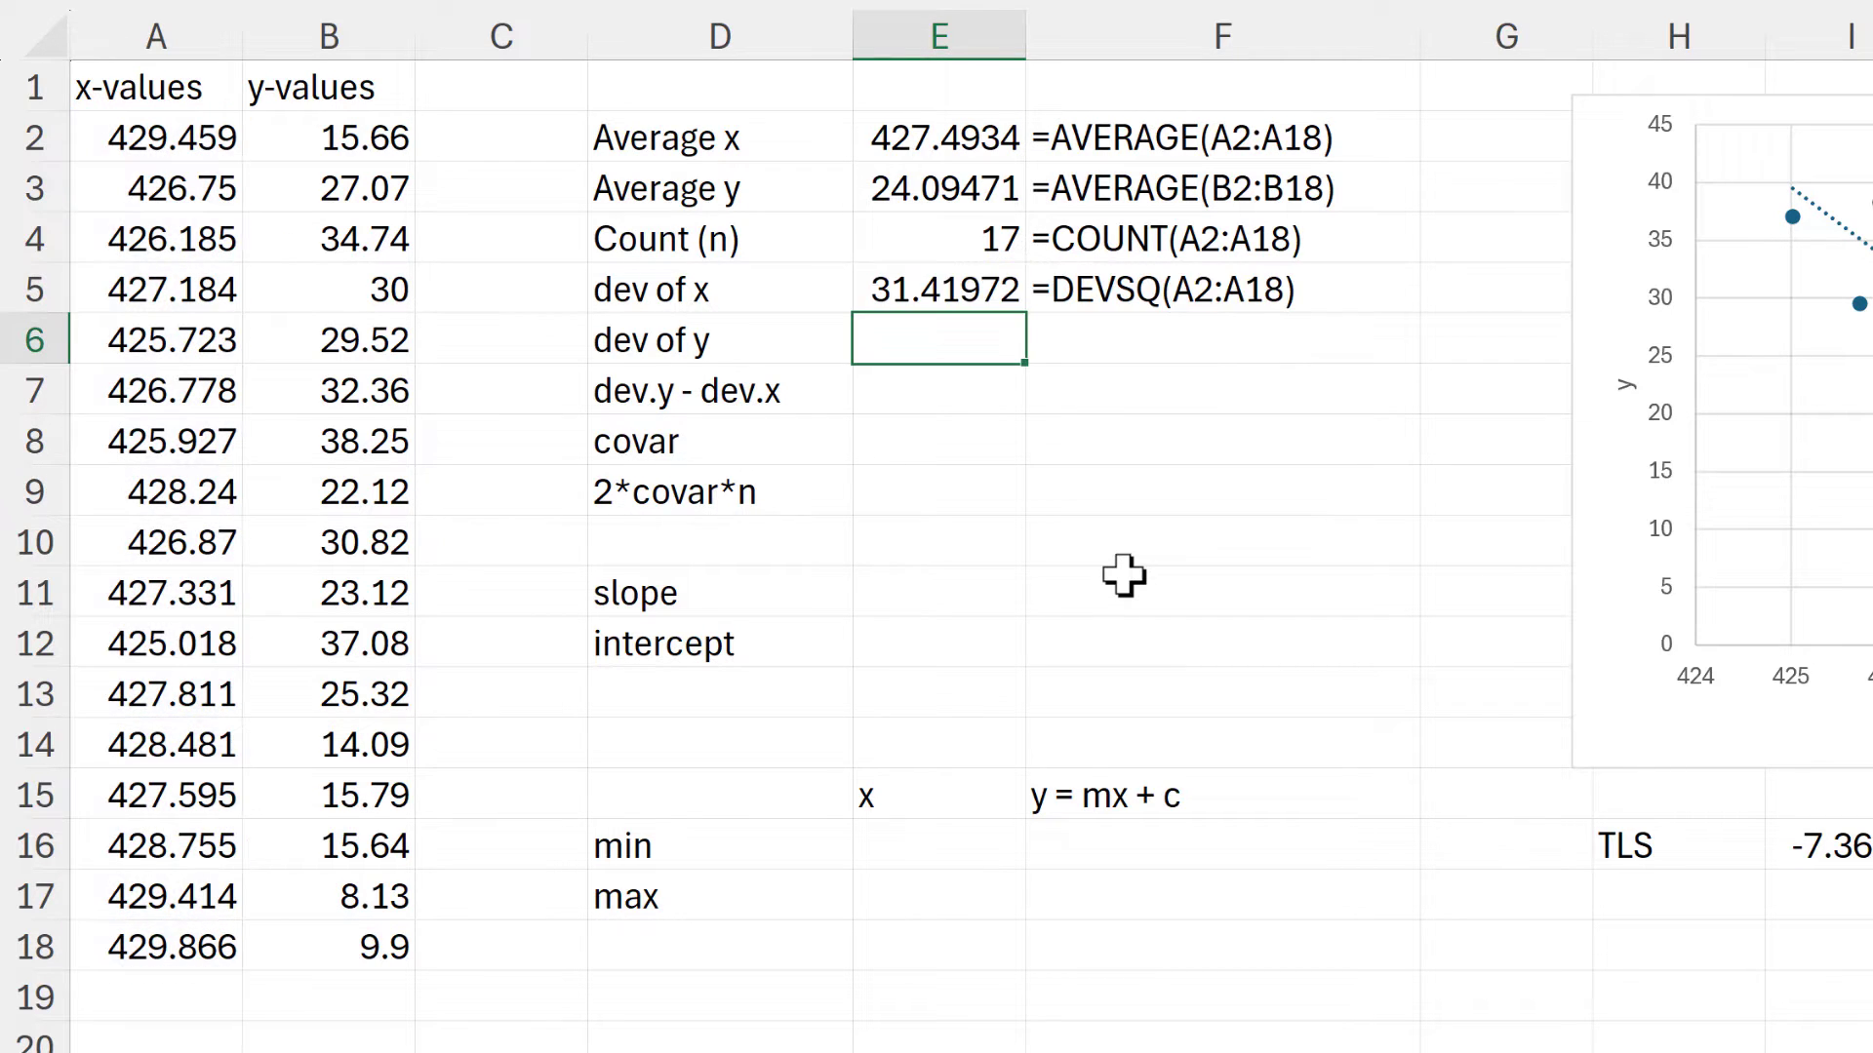
Calculate the sum of squared deviations of the y-values in E6 with =DEVSQ(B2:B18).
{"action": "type", "text": "=devsq"}
{"action": "key", "text": "Tab"}
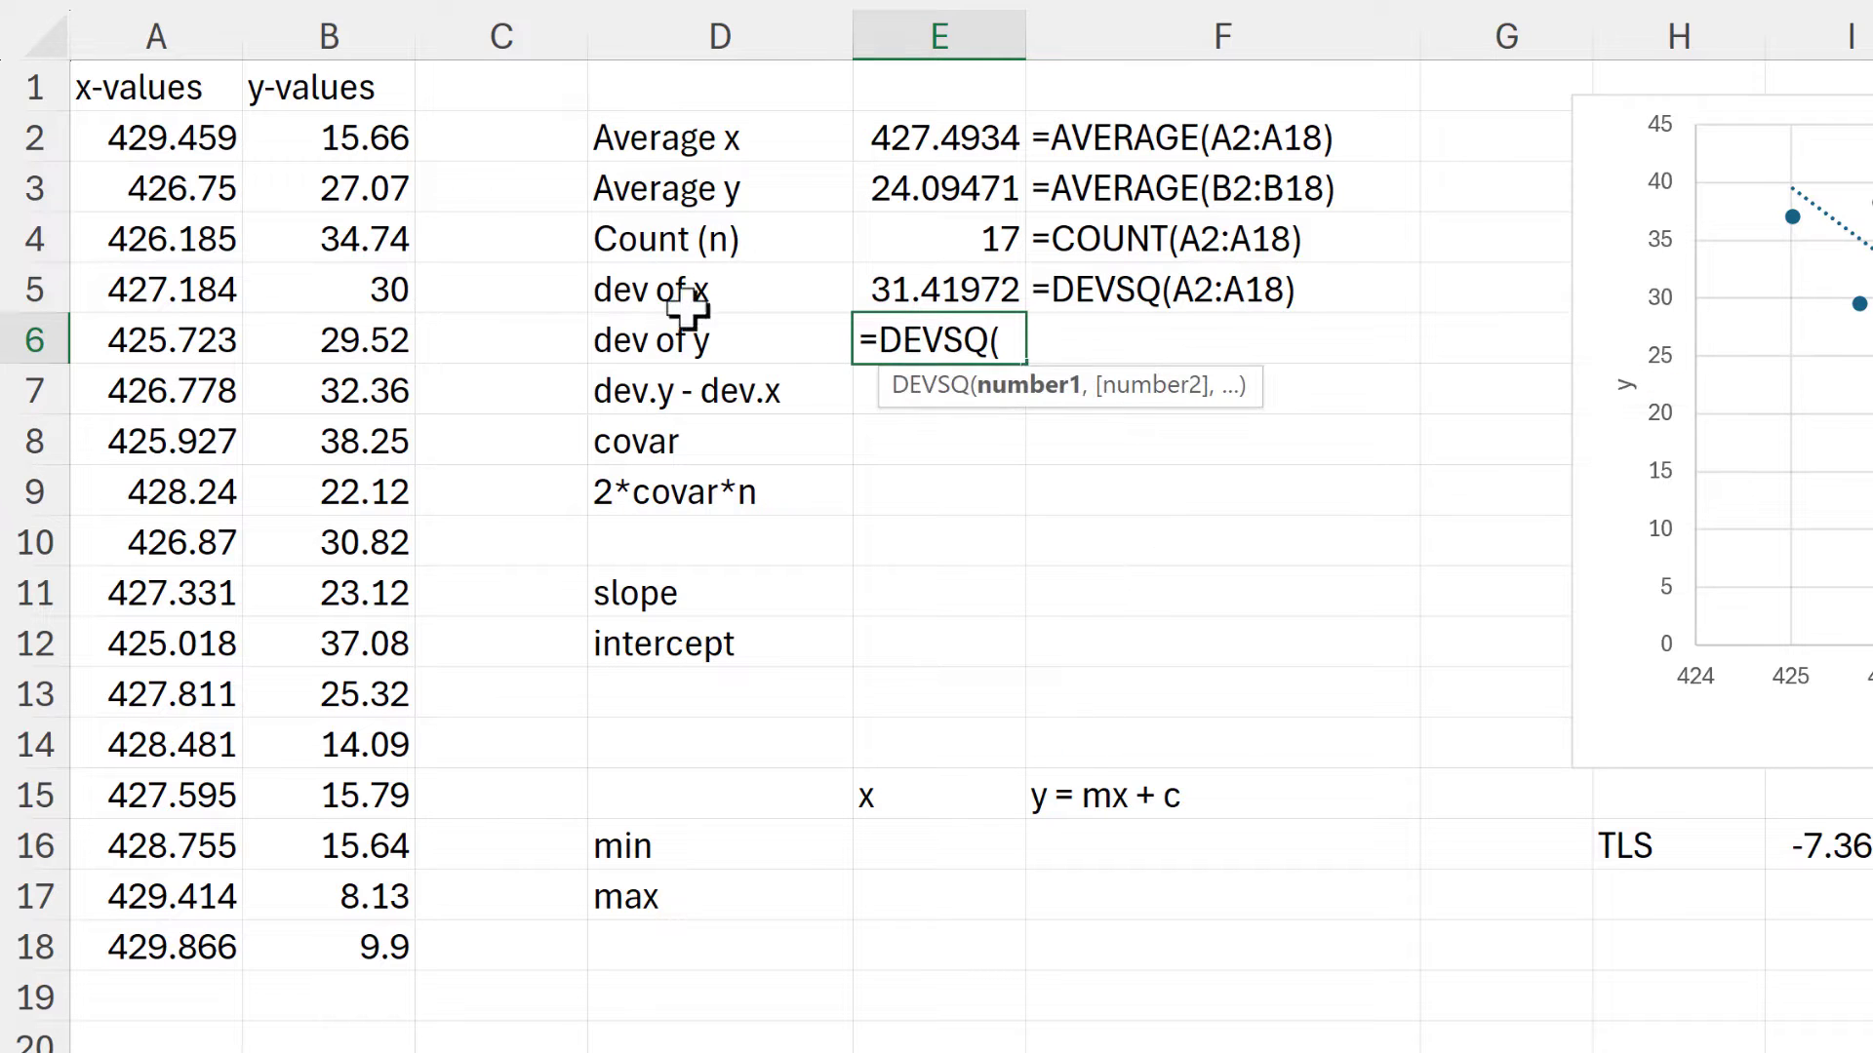
{"action": "left_click_drag", "start_coordinate": [371, 140], "coordinate": [367, 946]}
{"action": "key", "text": "Return"}
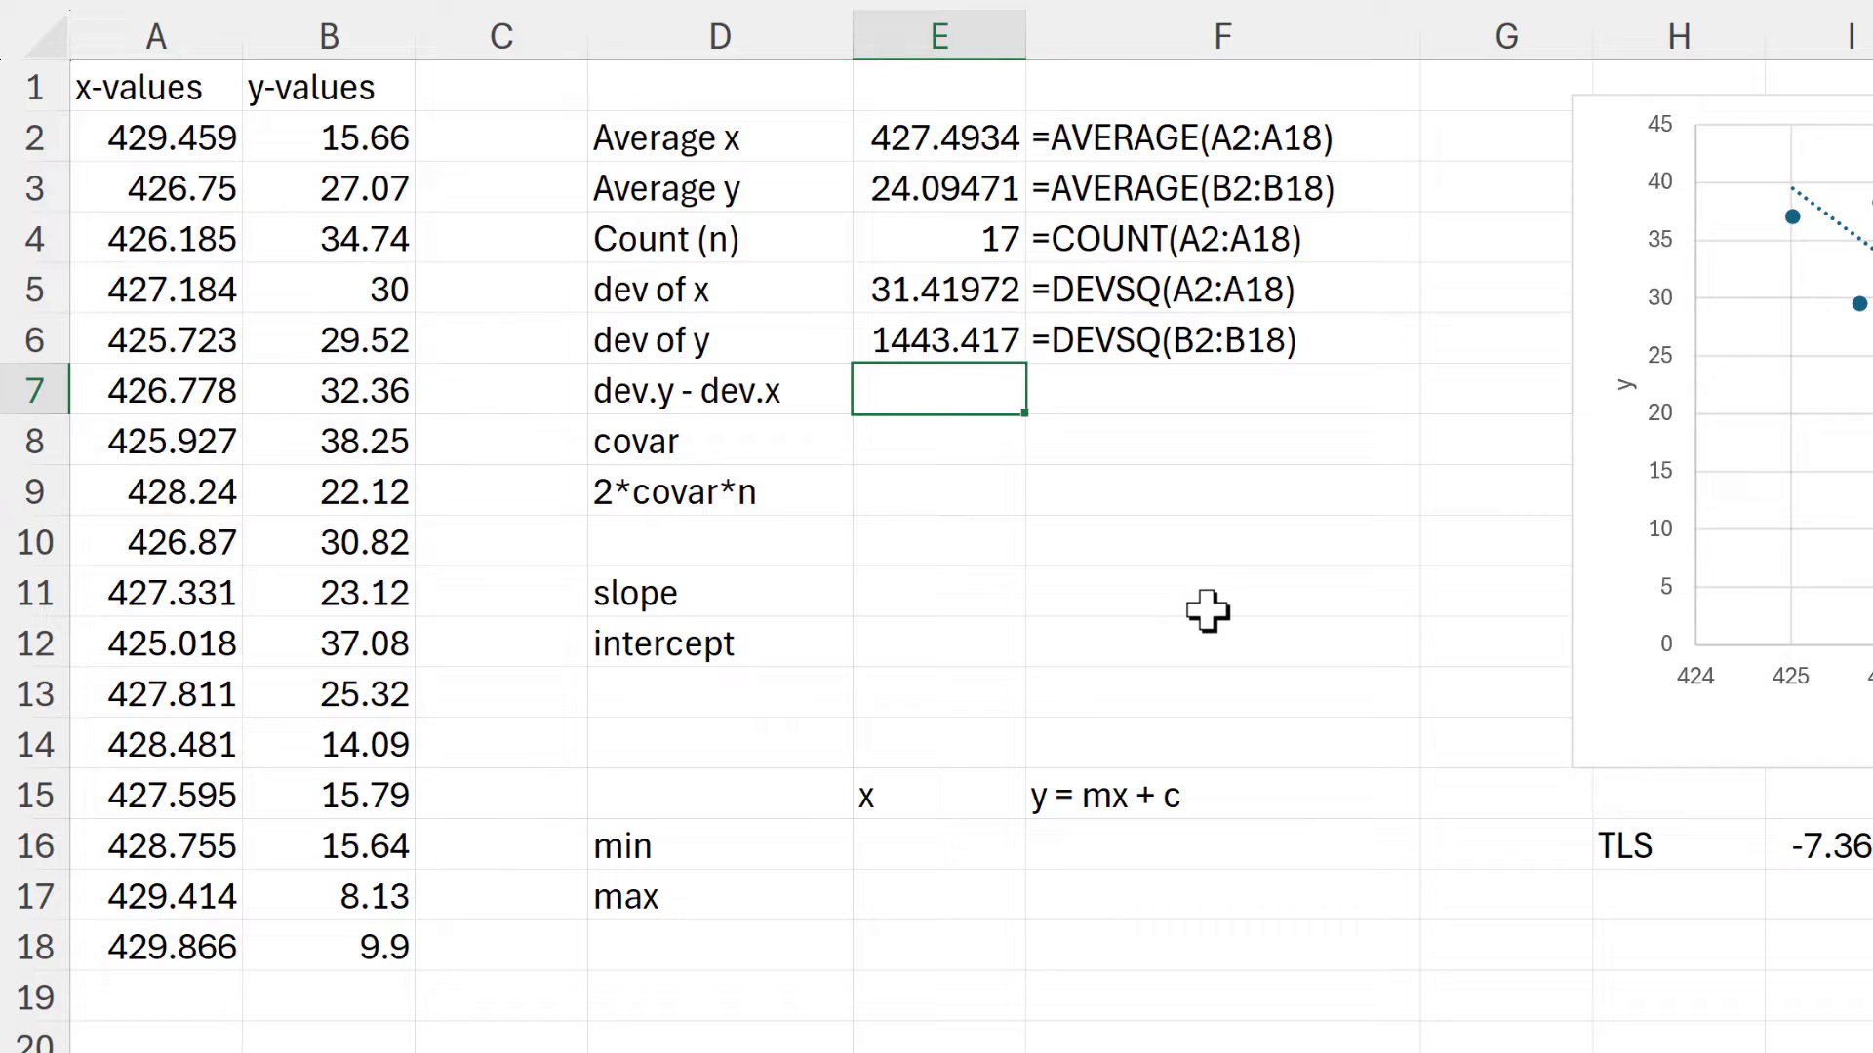
Subtract the x deviation from the y deviation in E7 with the formula =E6-E5.
{"action": "type", "text": "="}
{"action": "left_click", "coordinate": [905, 340]}
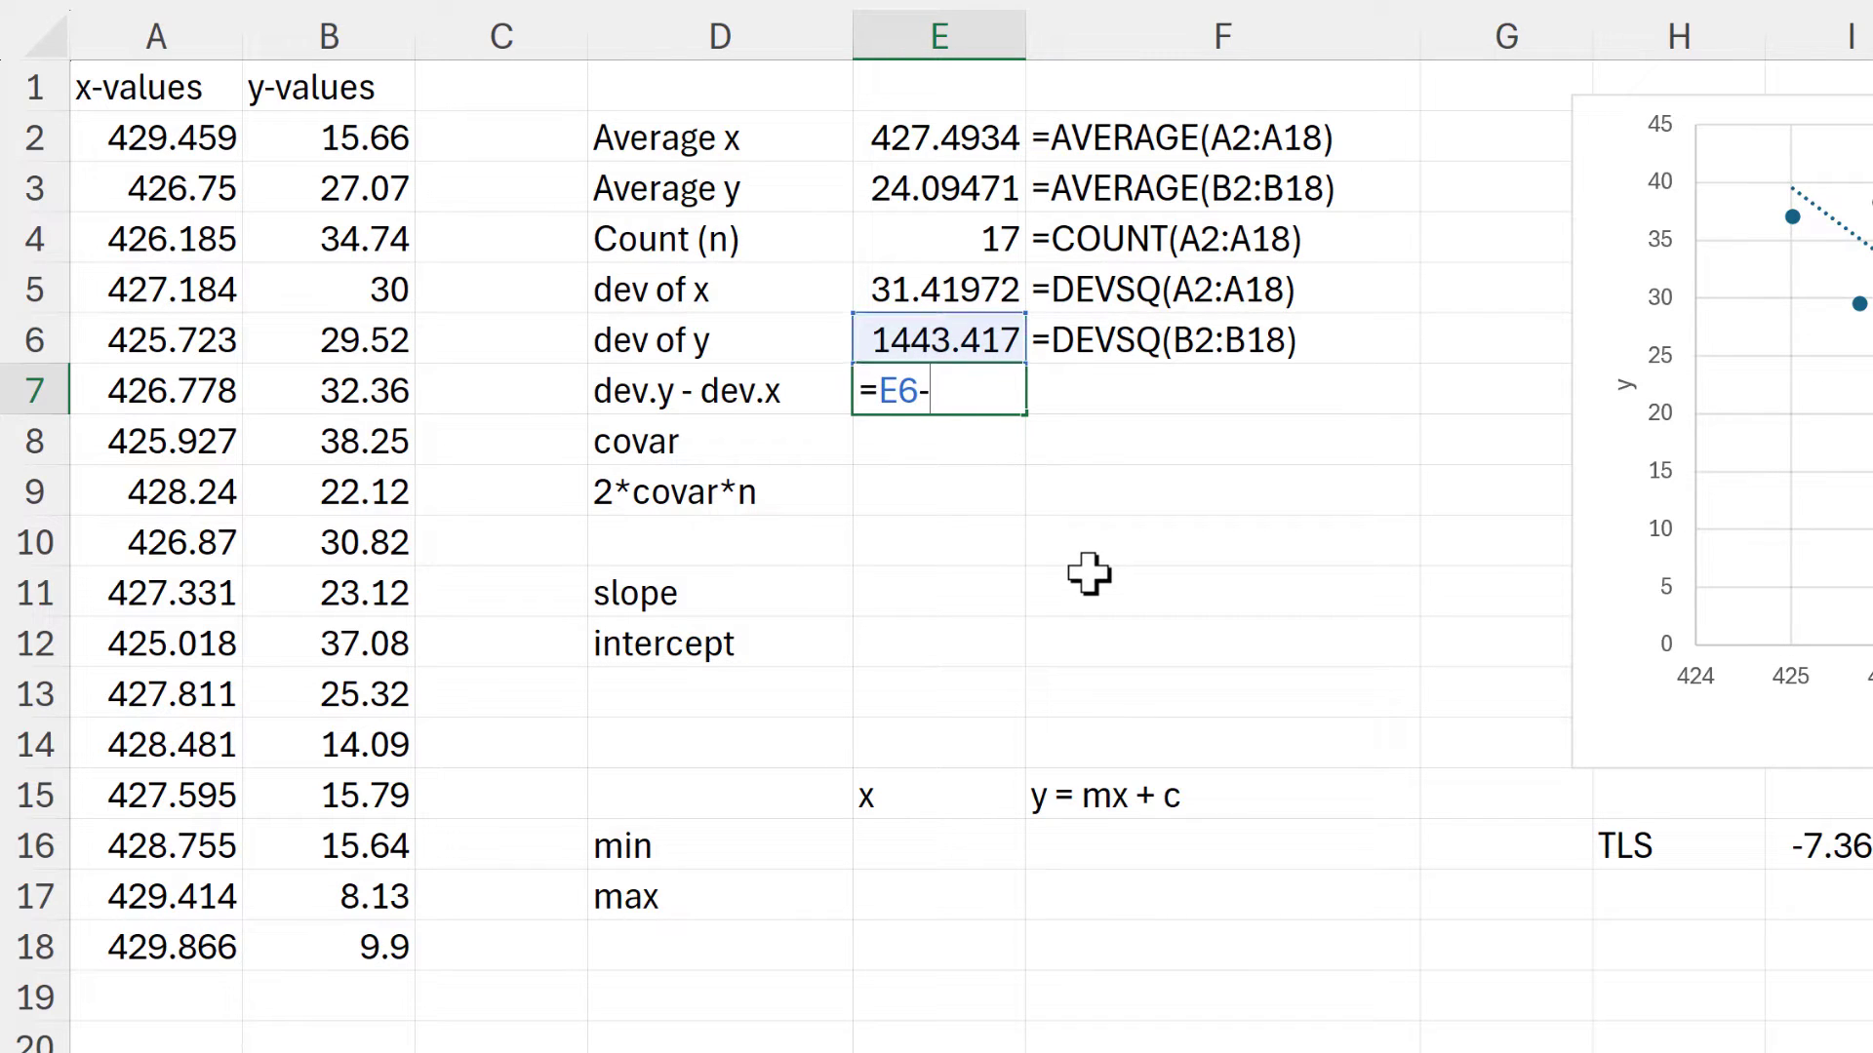
{"action": "left_click", "coordinate": [941, 288]}
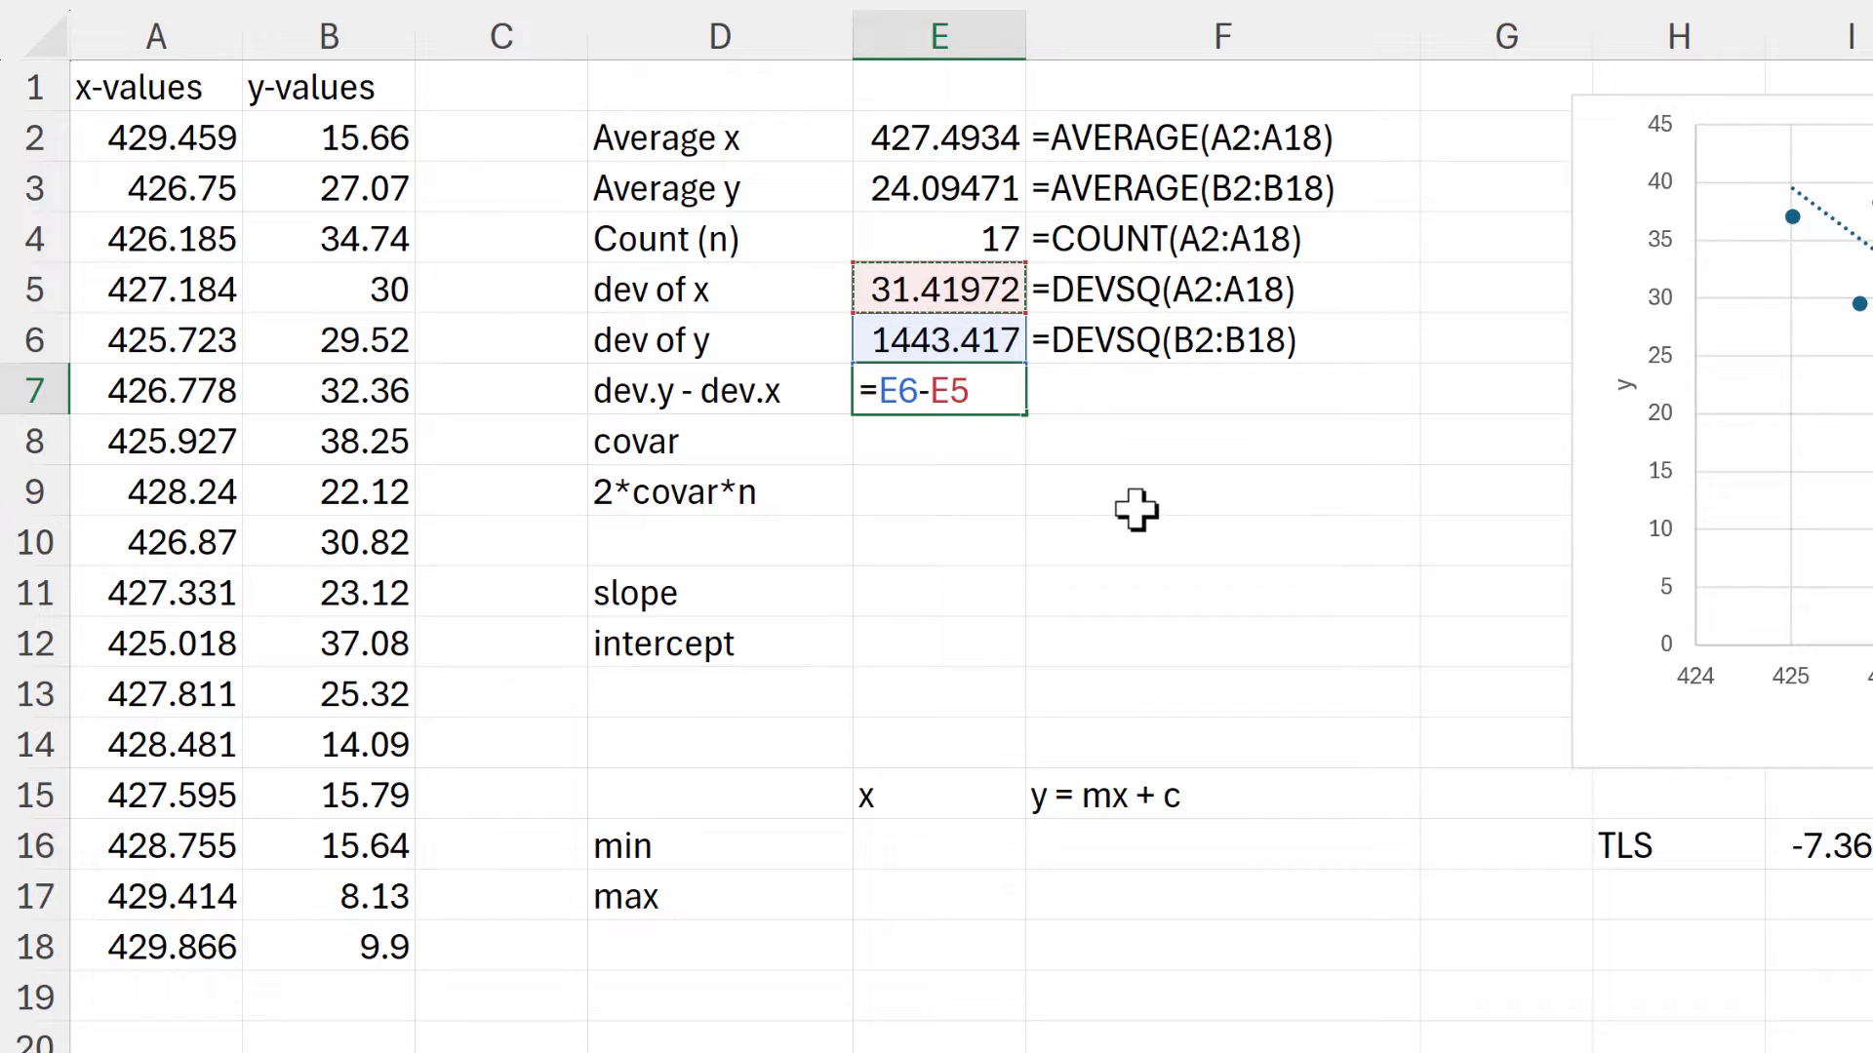
{"action": "key", "text": "Return"}
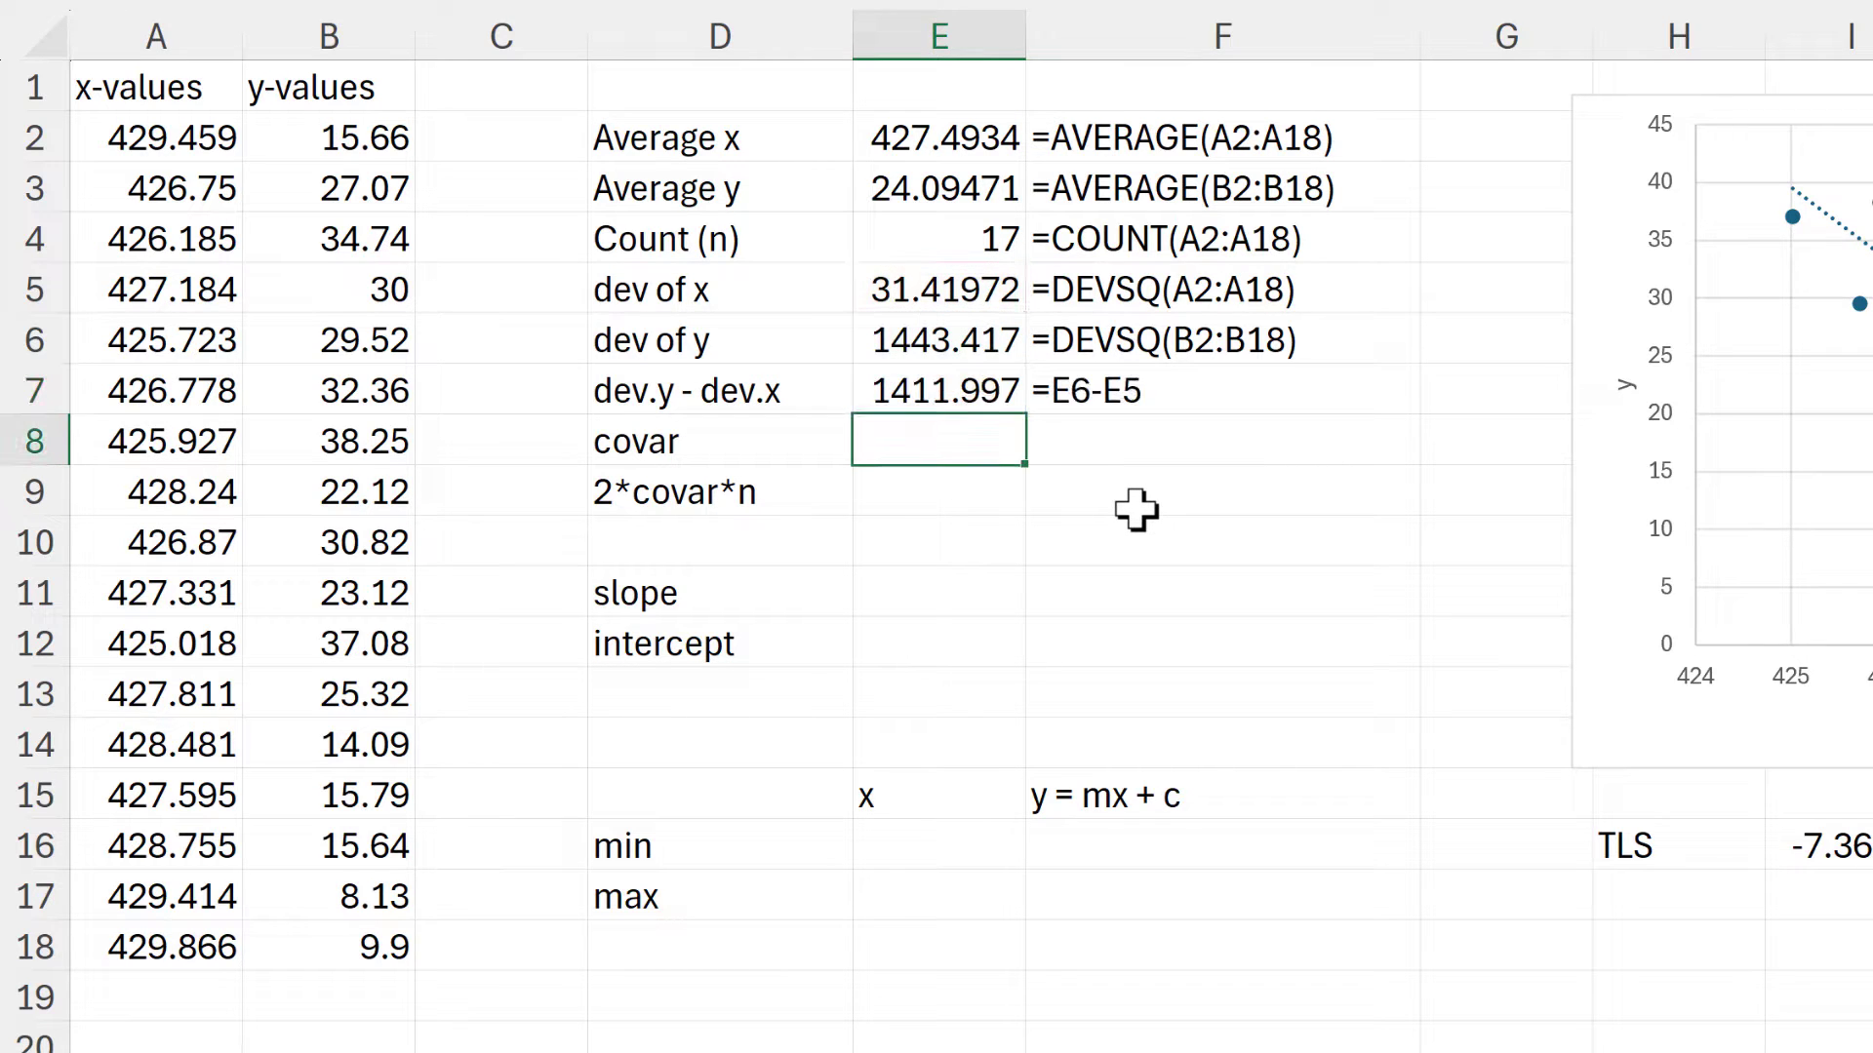
Calculate the population covariance of the x- and y-values in E8 with =COVARIANCE.P(A2:A18,B2:B18).
{"action": "type", "text": "=cov"}
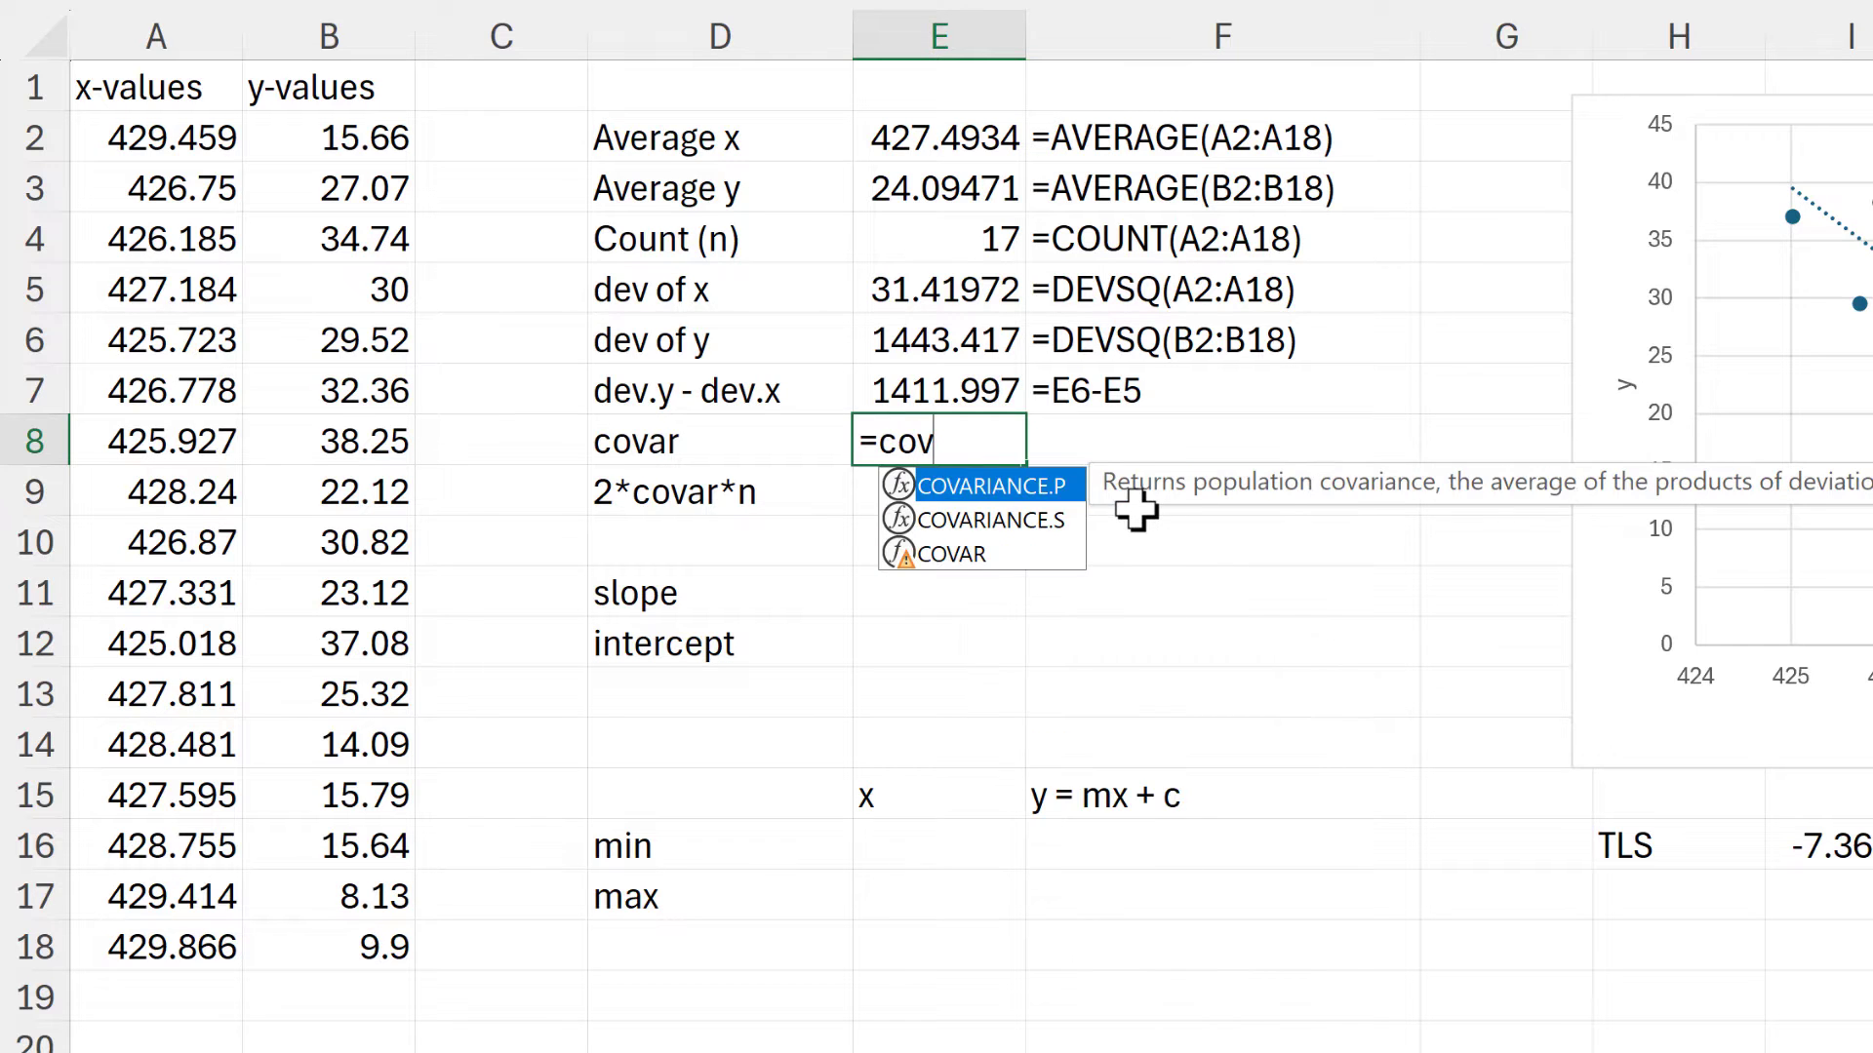
{"action": "key", "text": "Tab"}
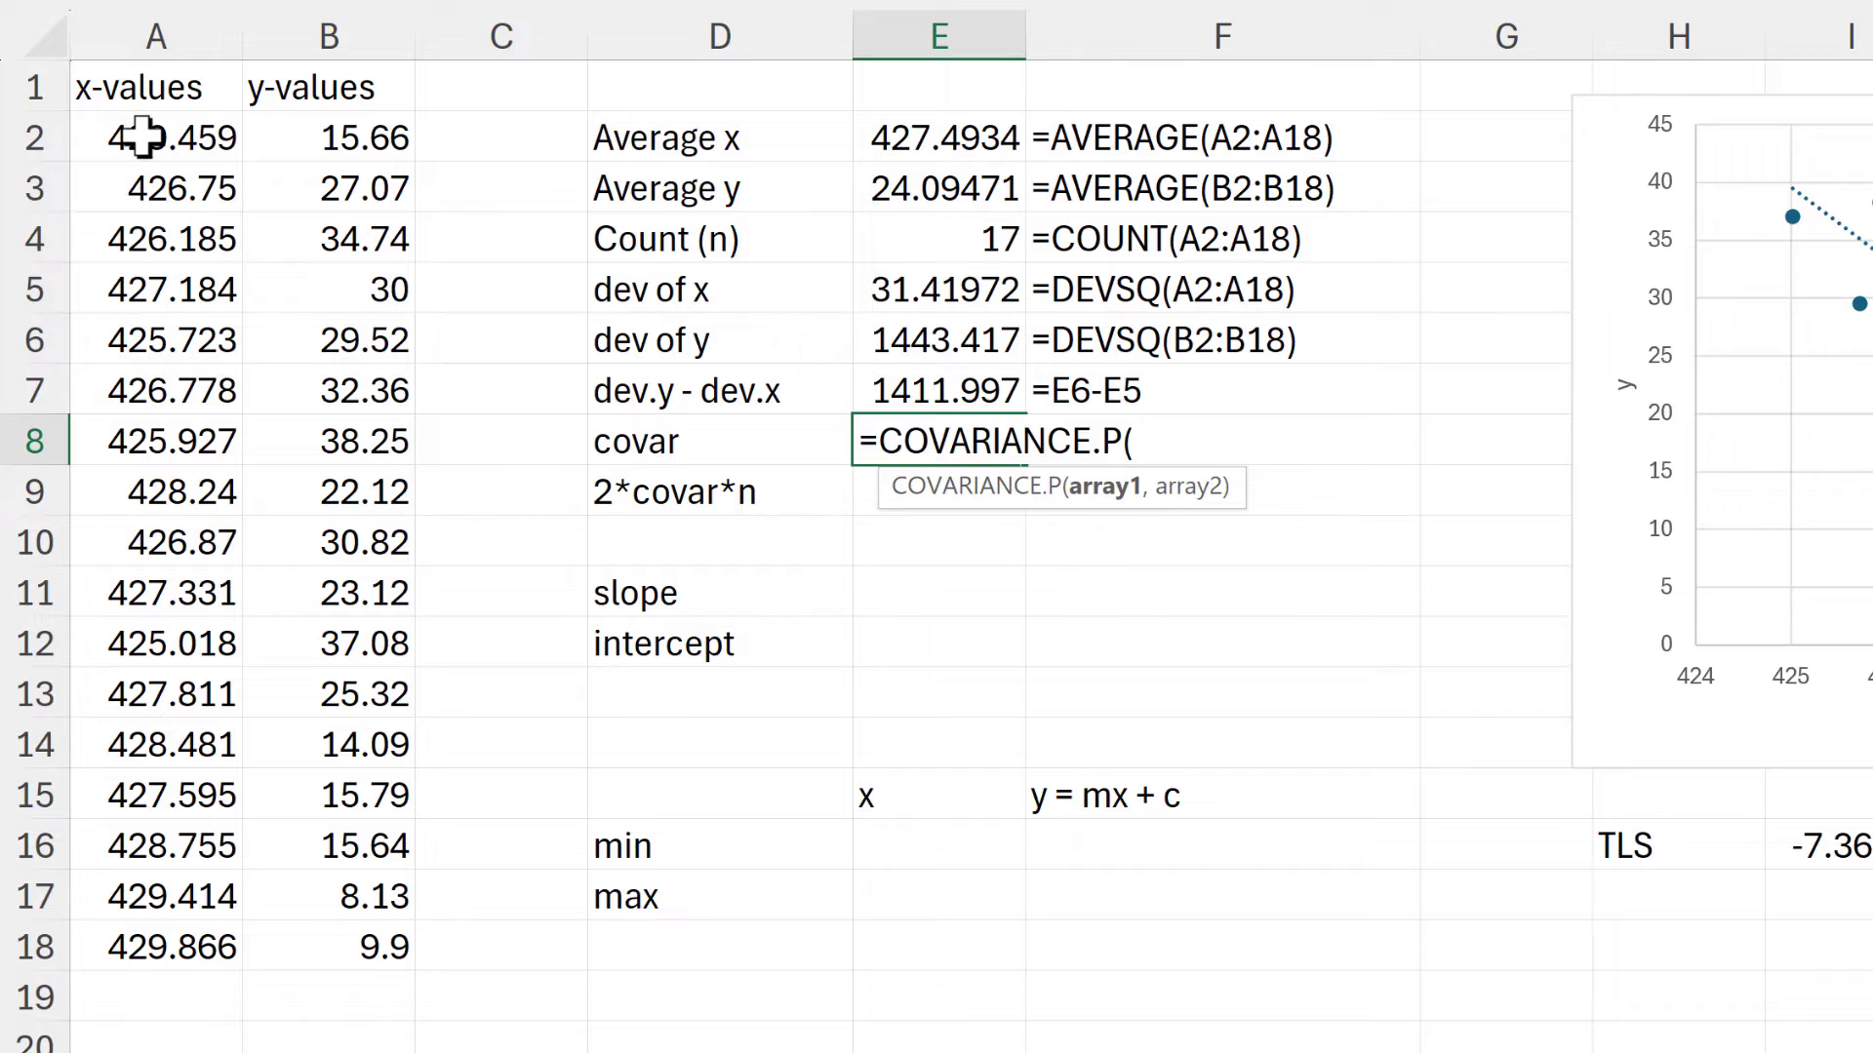
{"action": "left_click_drag", "start_coordinate": [147, 138], "coordinate": [176, 946]}
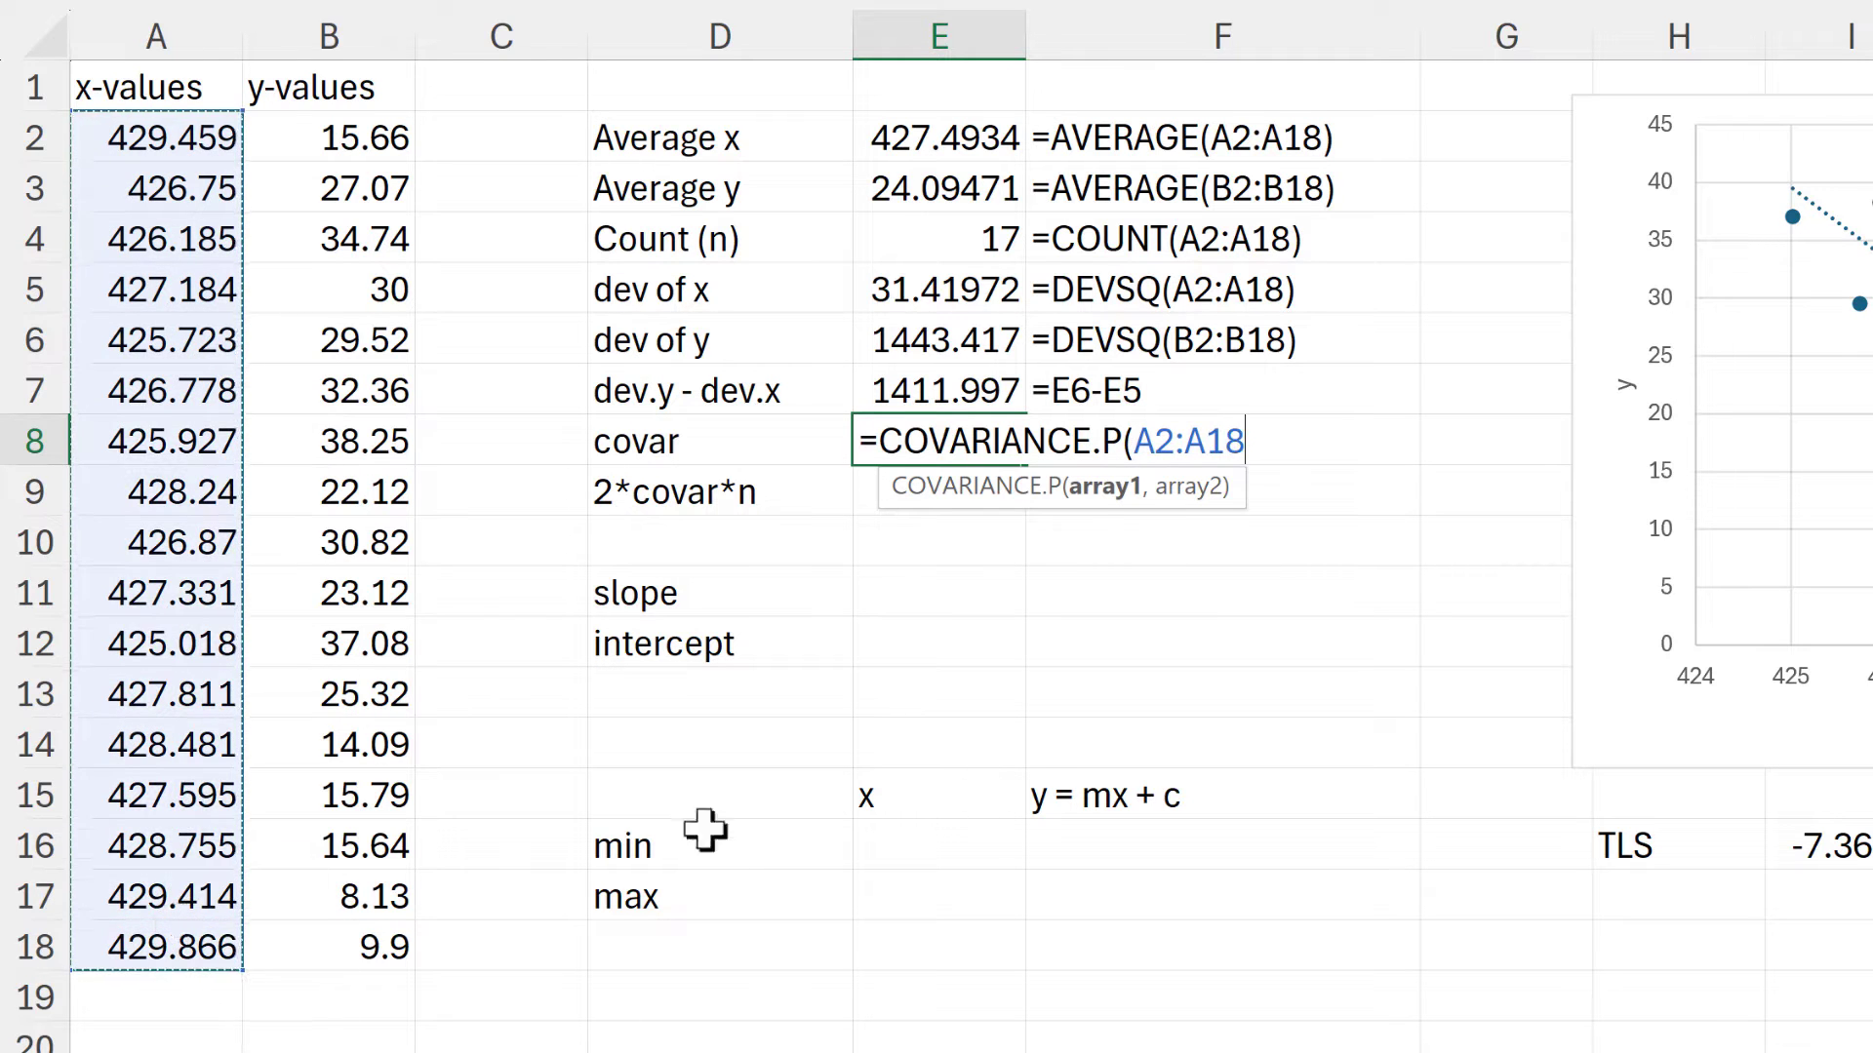
{"action": "type", "text": ","}
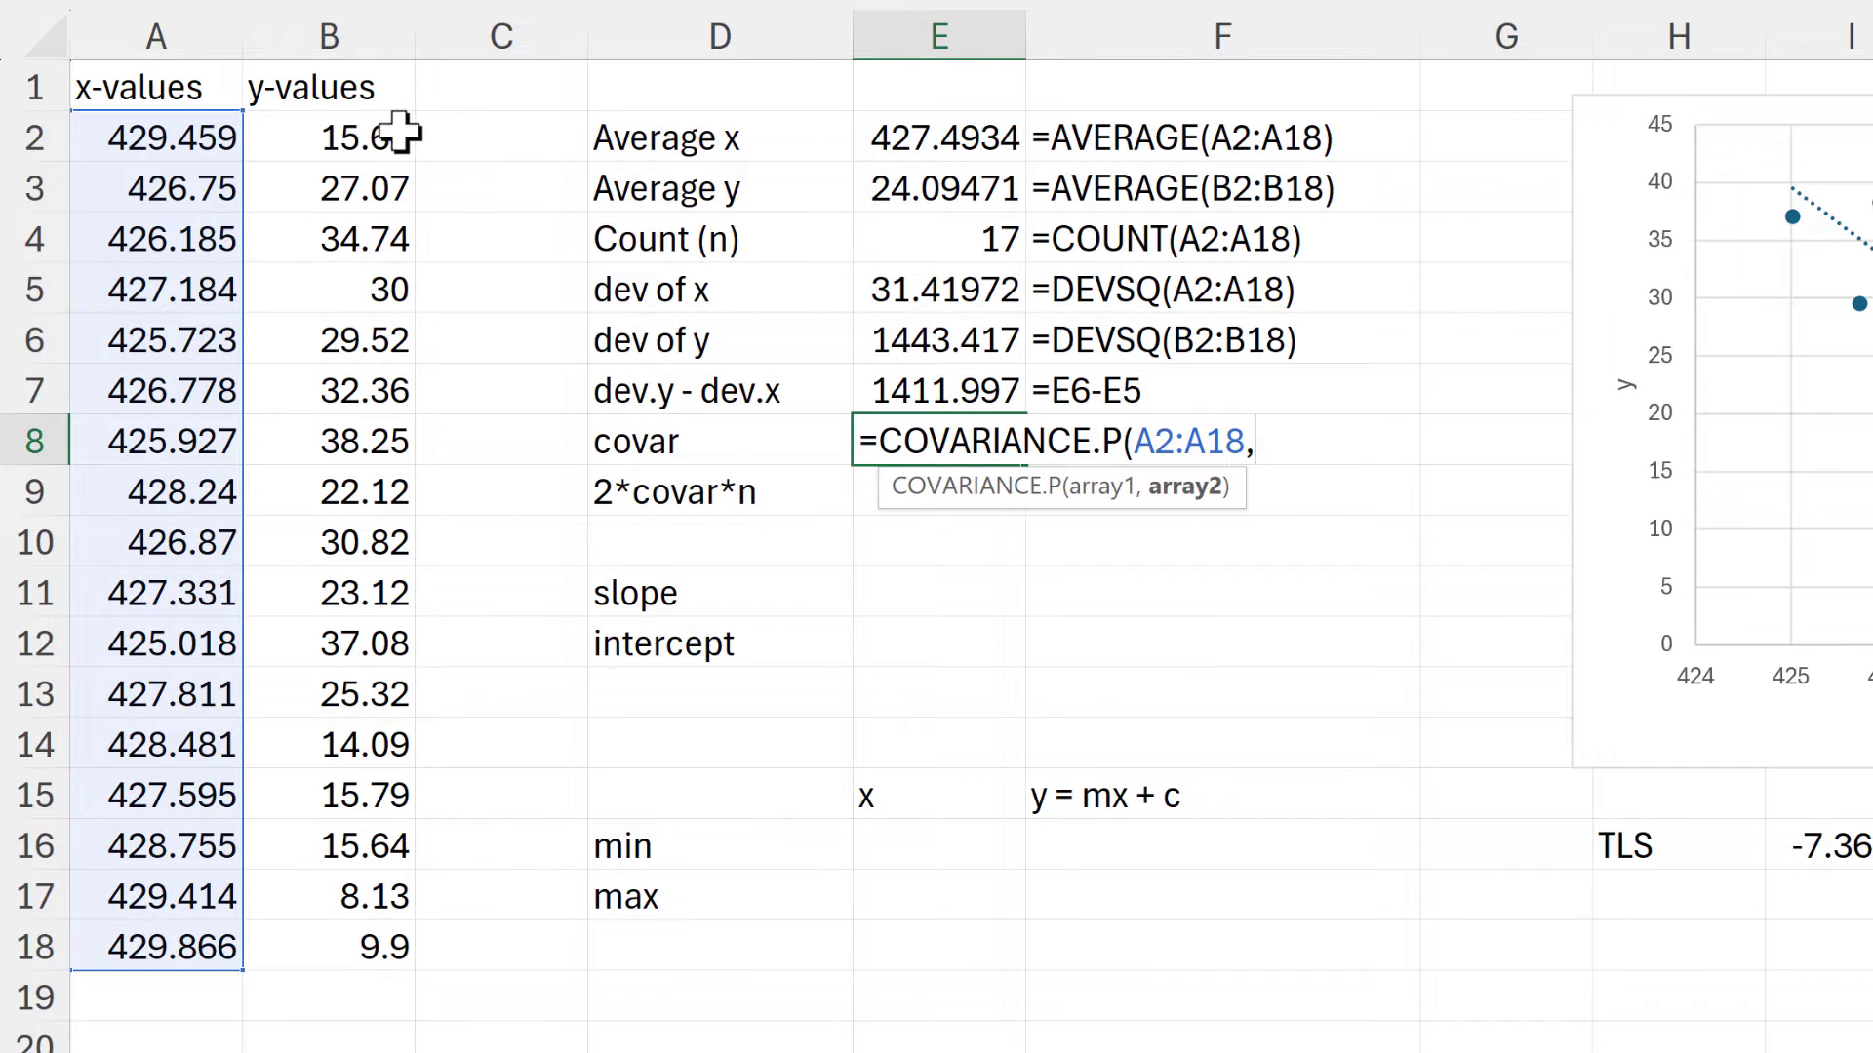
{"action": "left_click_drag", "start_coordinate": [369, 137], "coordinate": [379, 926]}
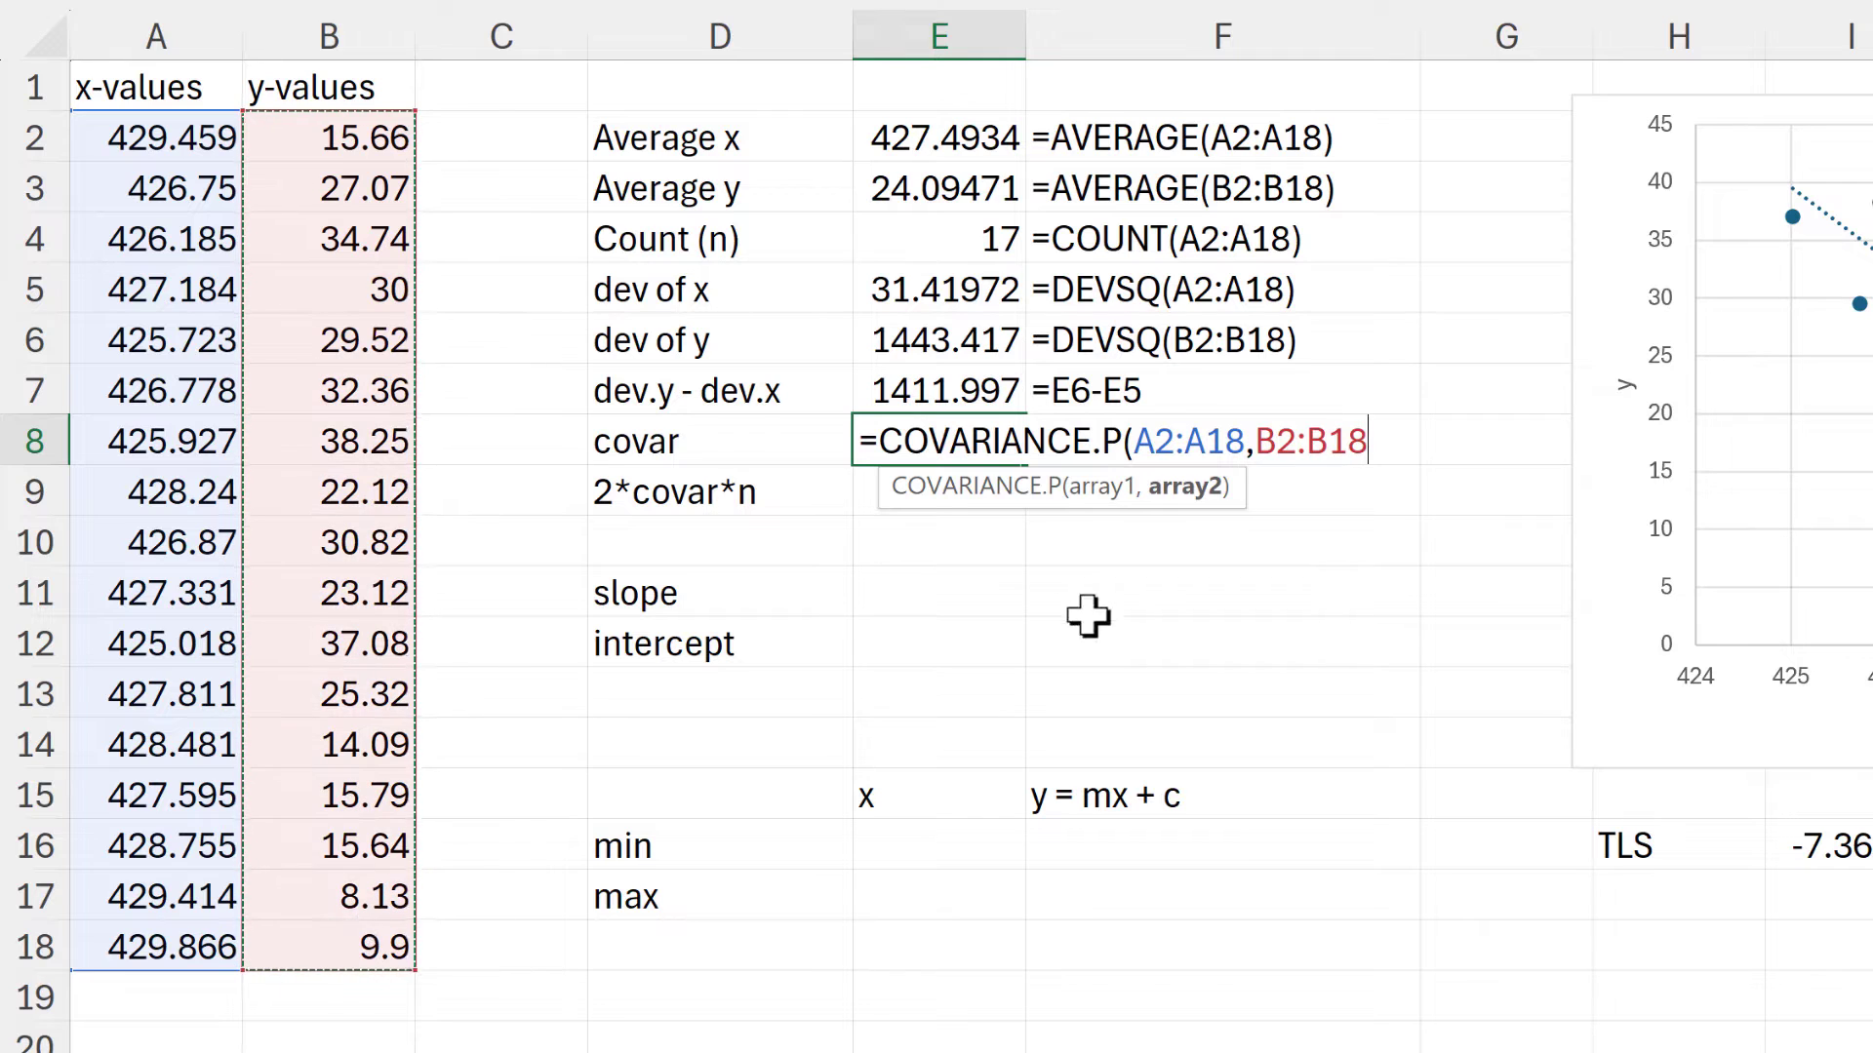
{"action": "key", "text": "Return"}
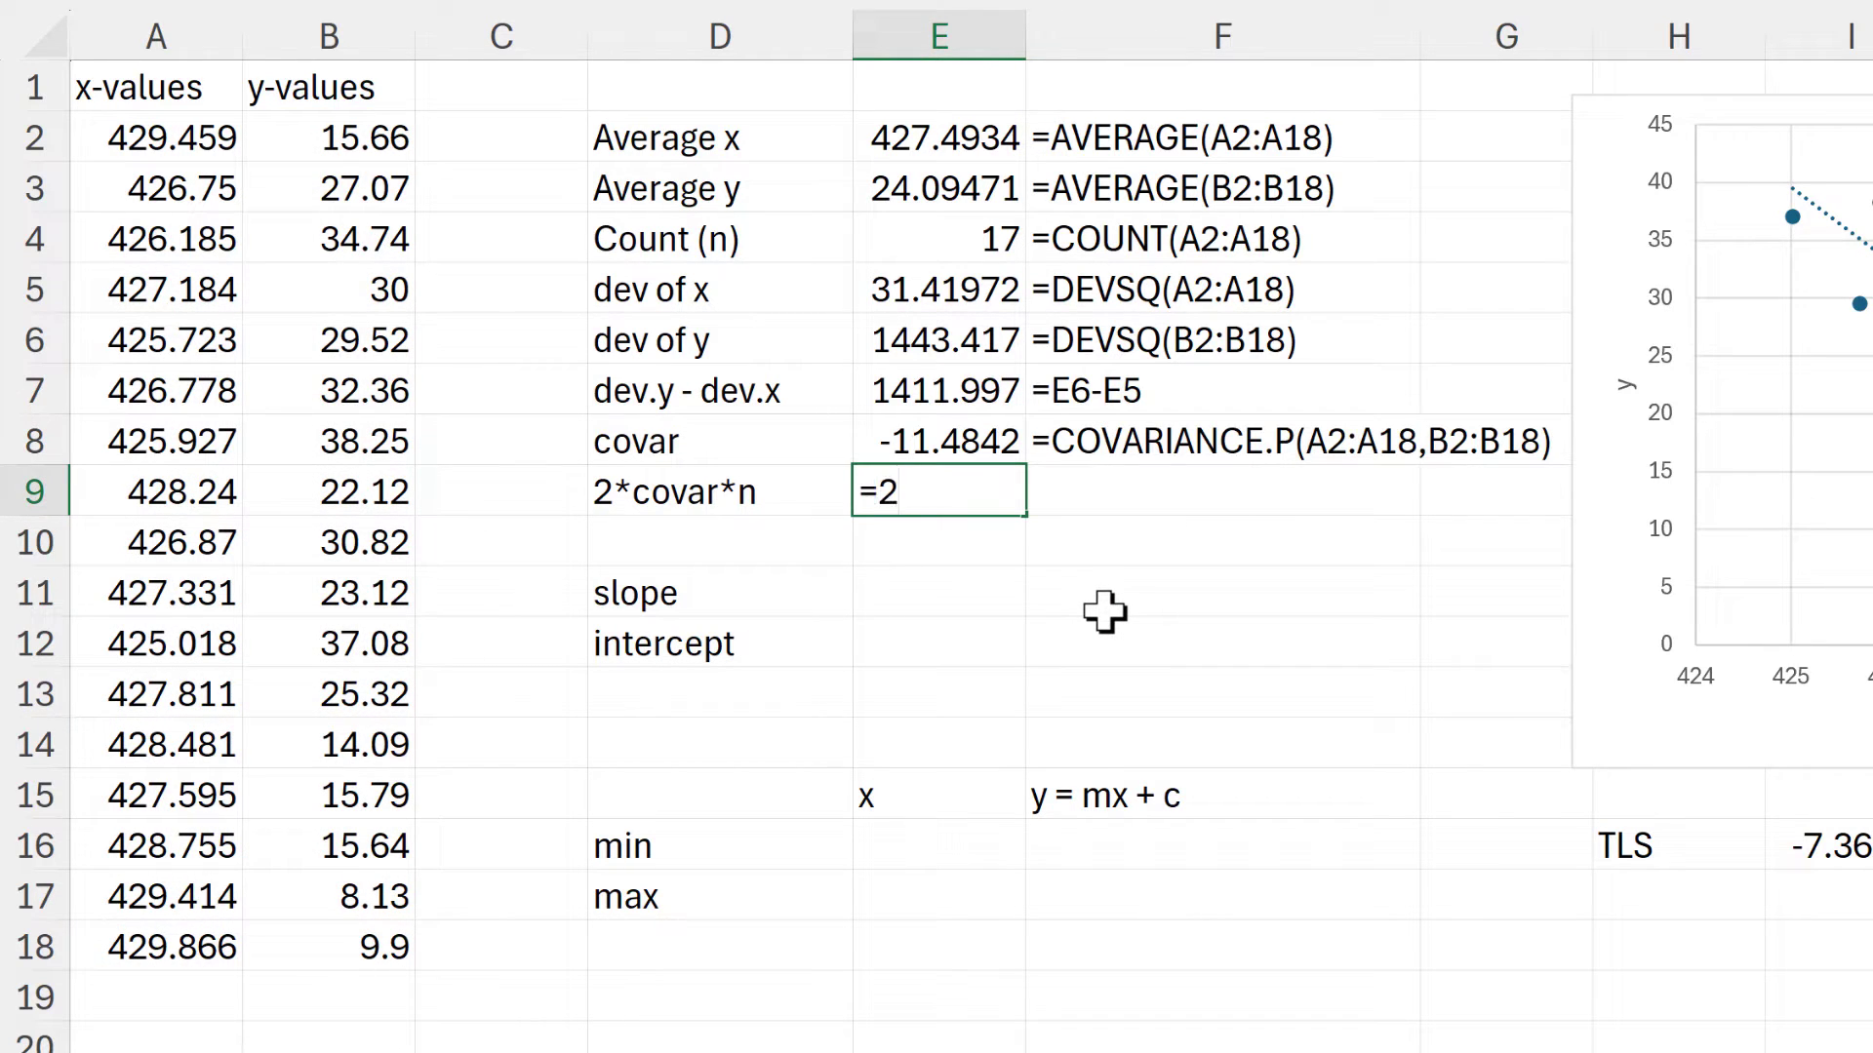
Compute twice the covariance times the count in E9 with the formula =2*E8*E4.
{"action": "type", "text": "=2*"}
{"action": "left_click", "coordinate": [1016, 435]}
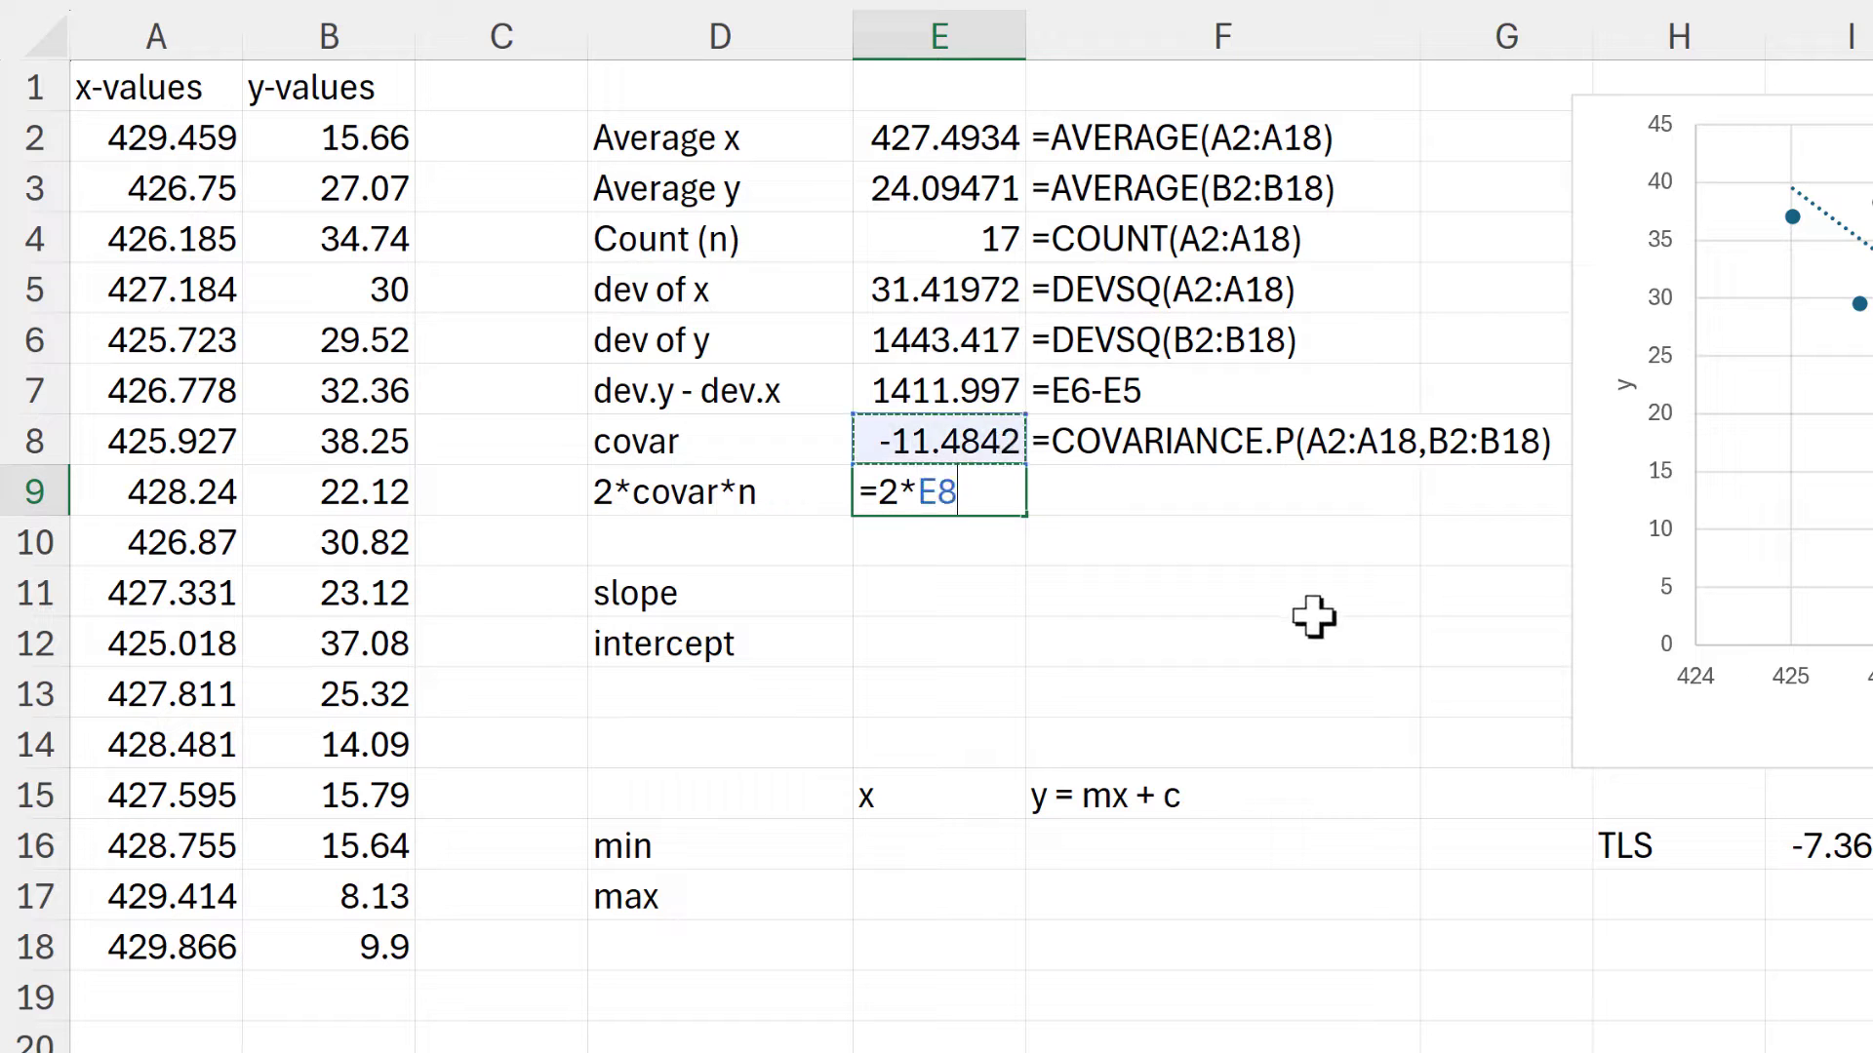
{"action": "type", "text": "*"}
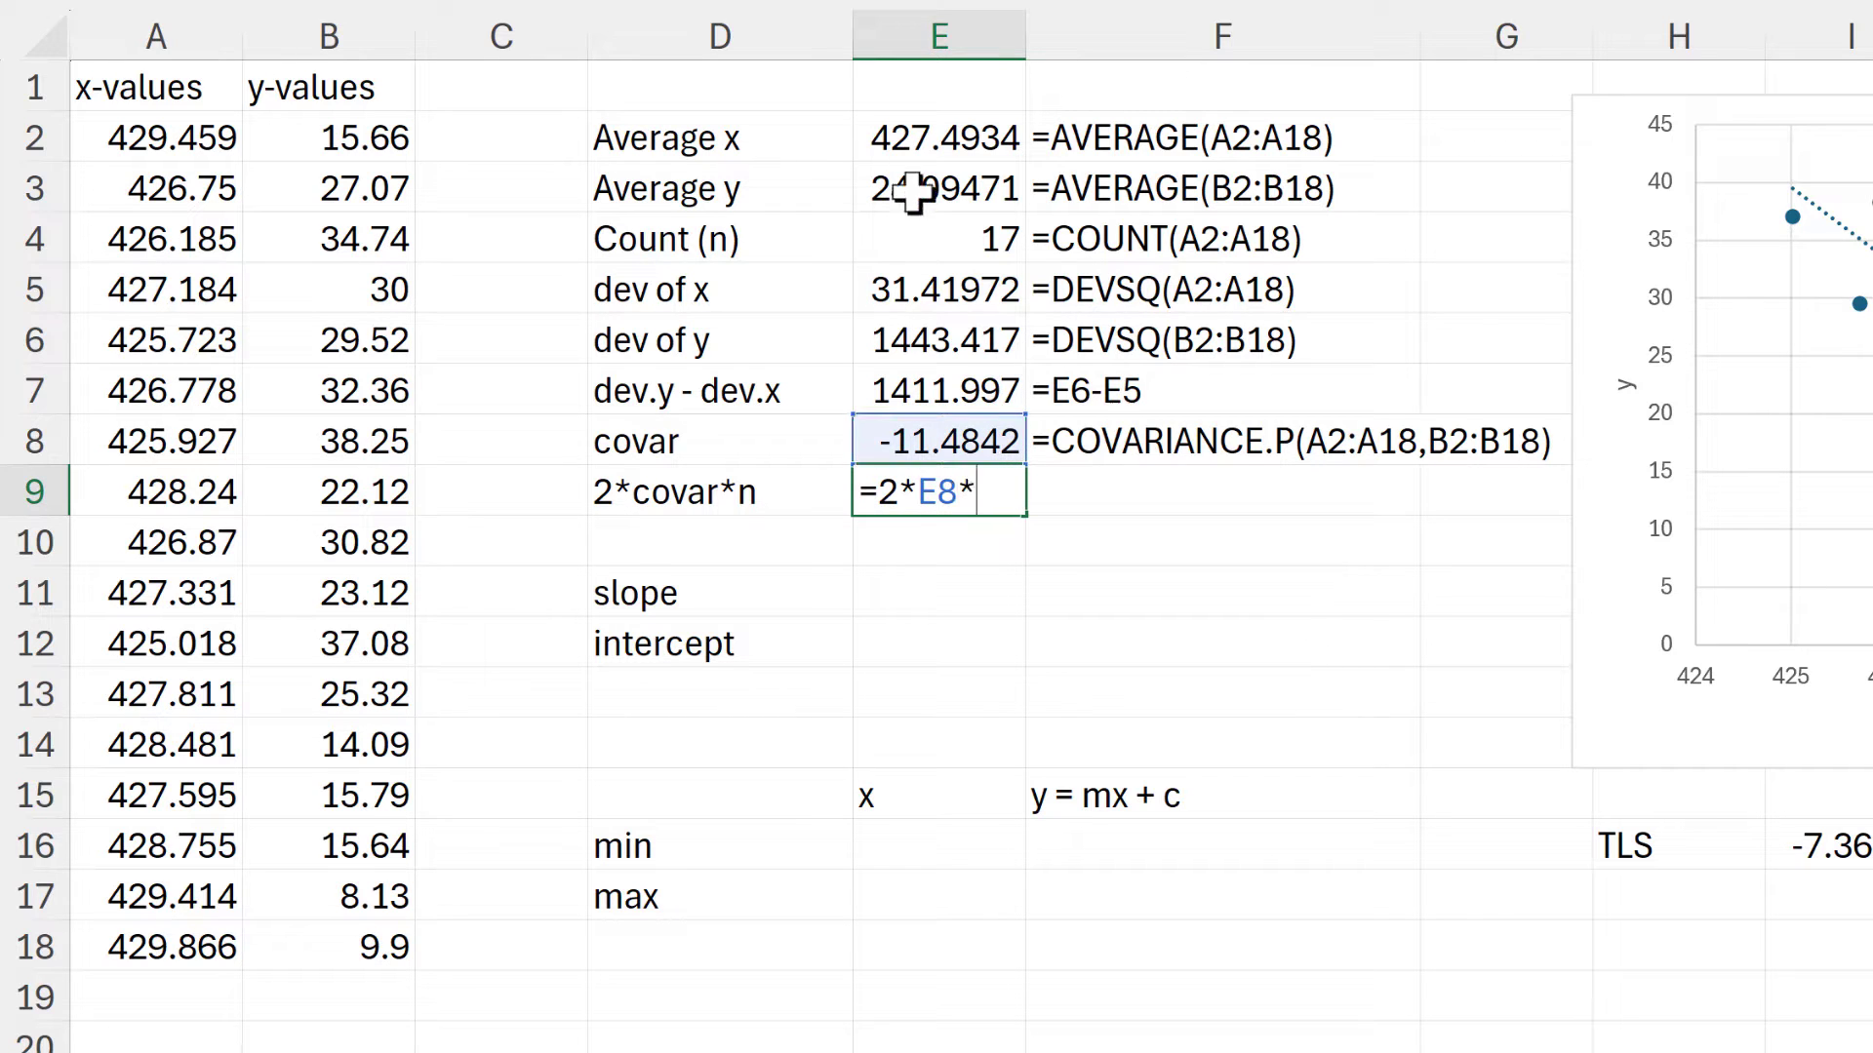
{"action": "left_click", "coordinate": [951, 239]}
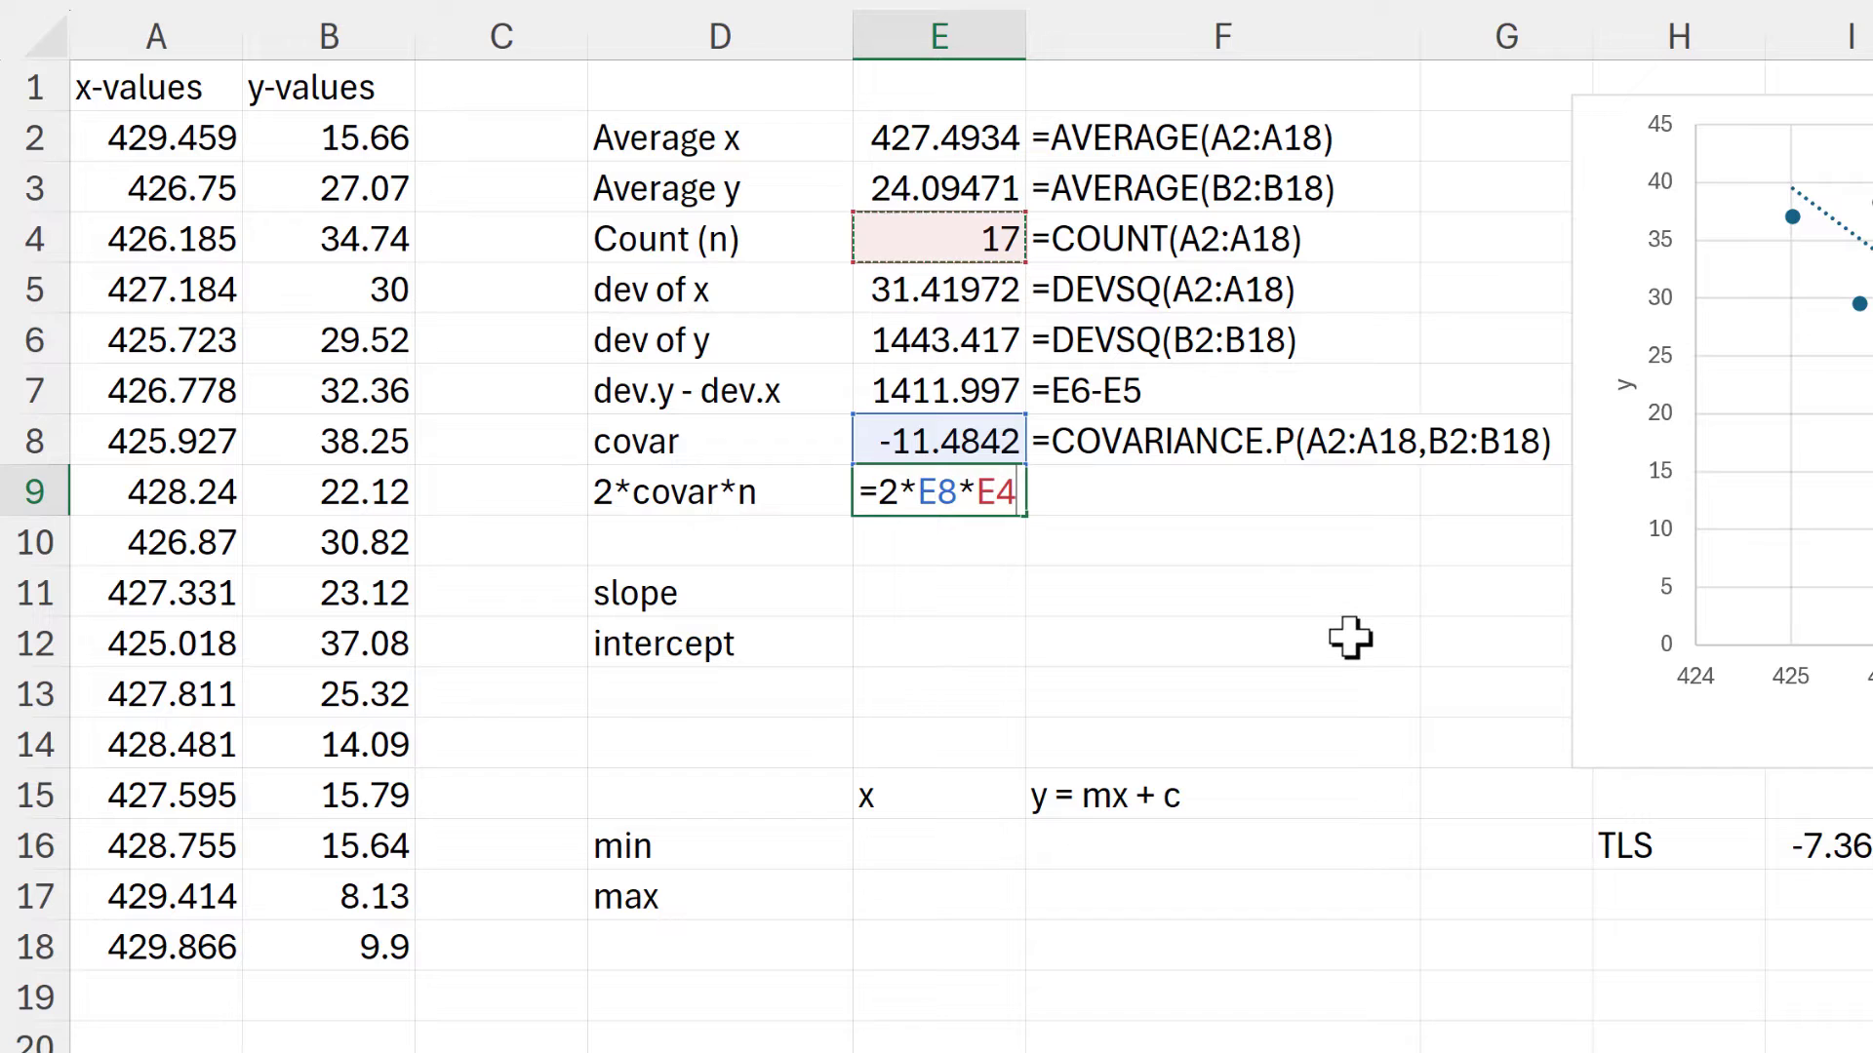
{"action": "key", "text": "Return"}
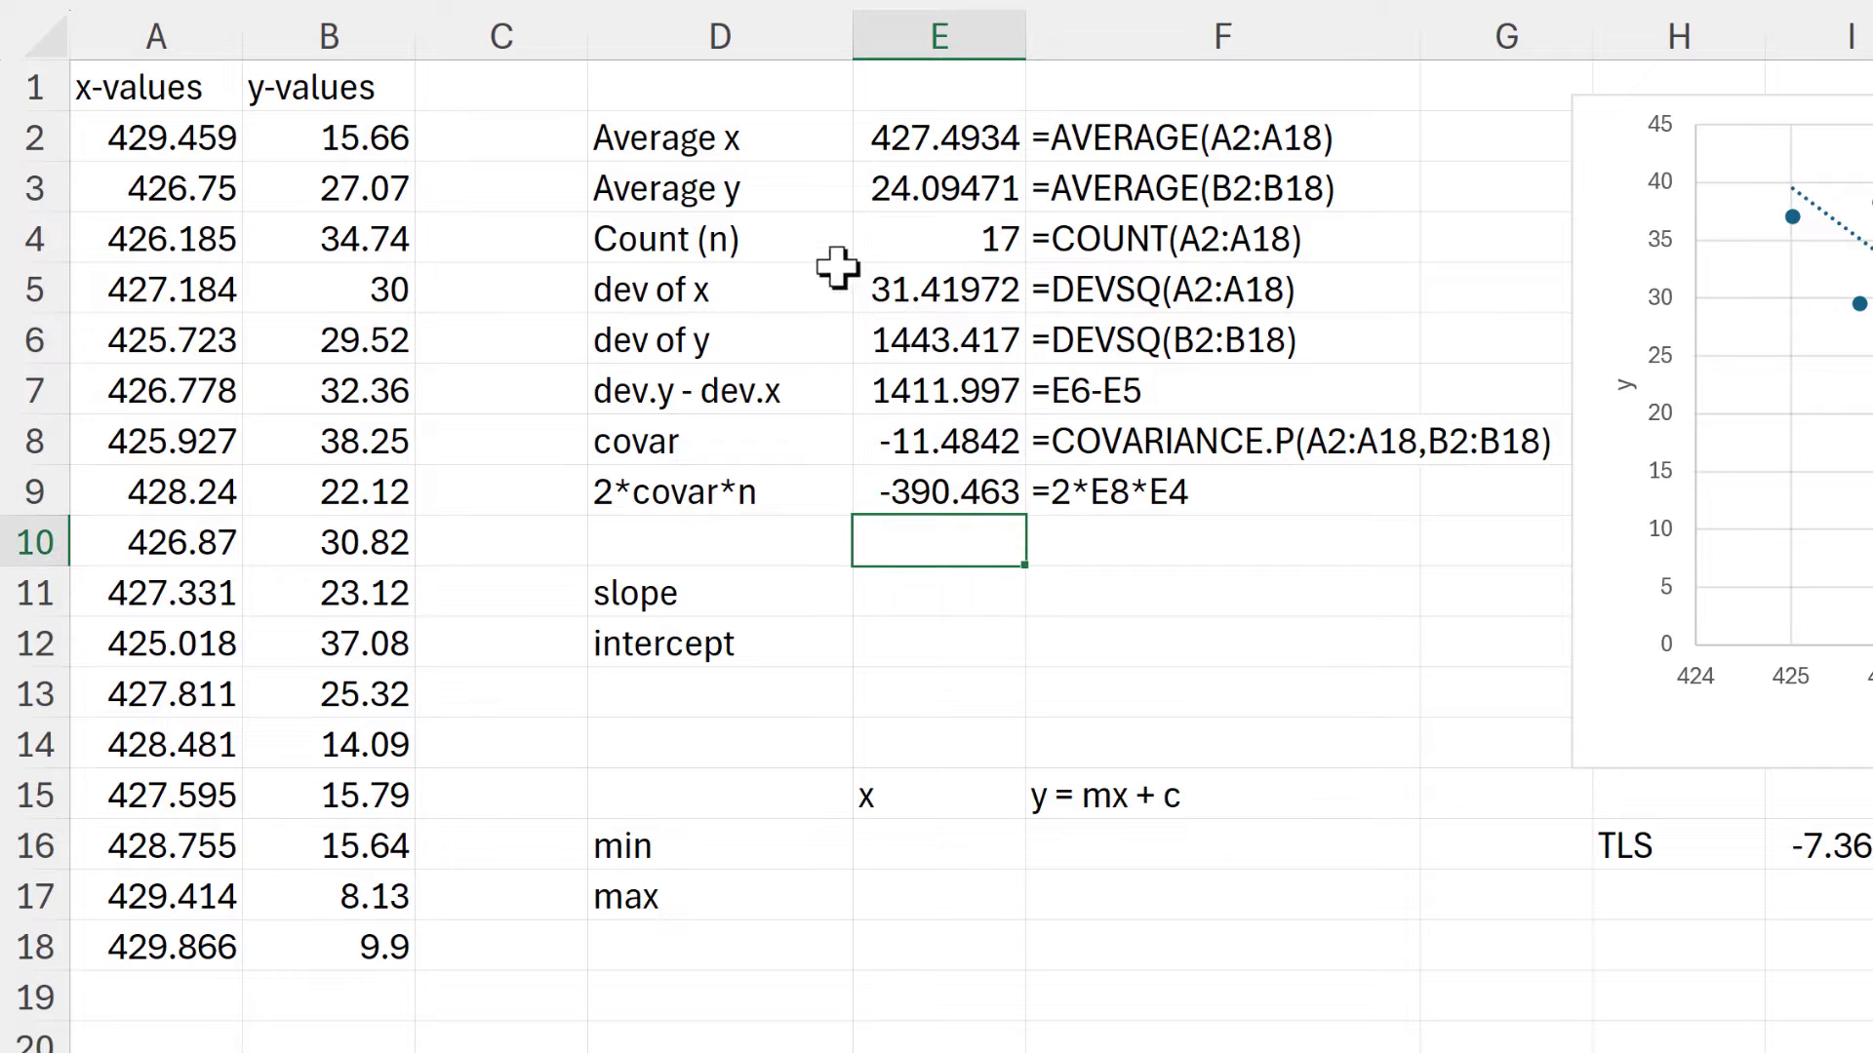
Calculate the slope in E11 with the formula =(E7+SQRT(E7^2+E9^2))/E9.
{"action": "left_click", "coordinate": [936, 609]}
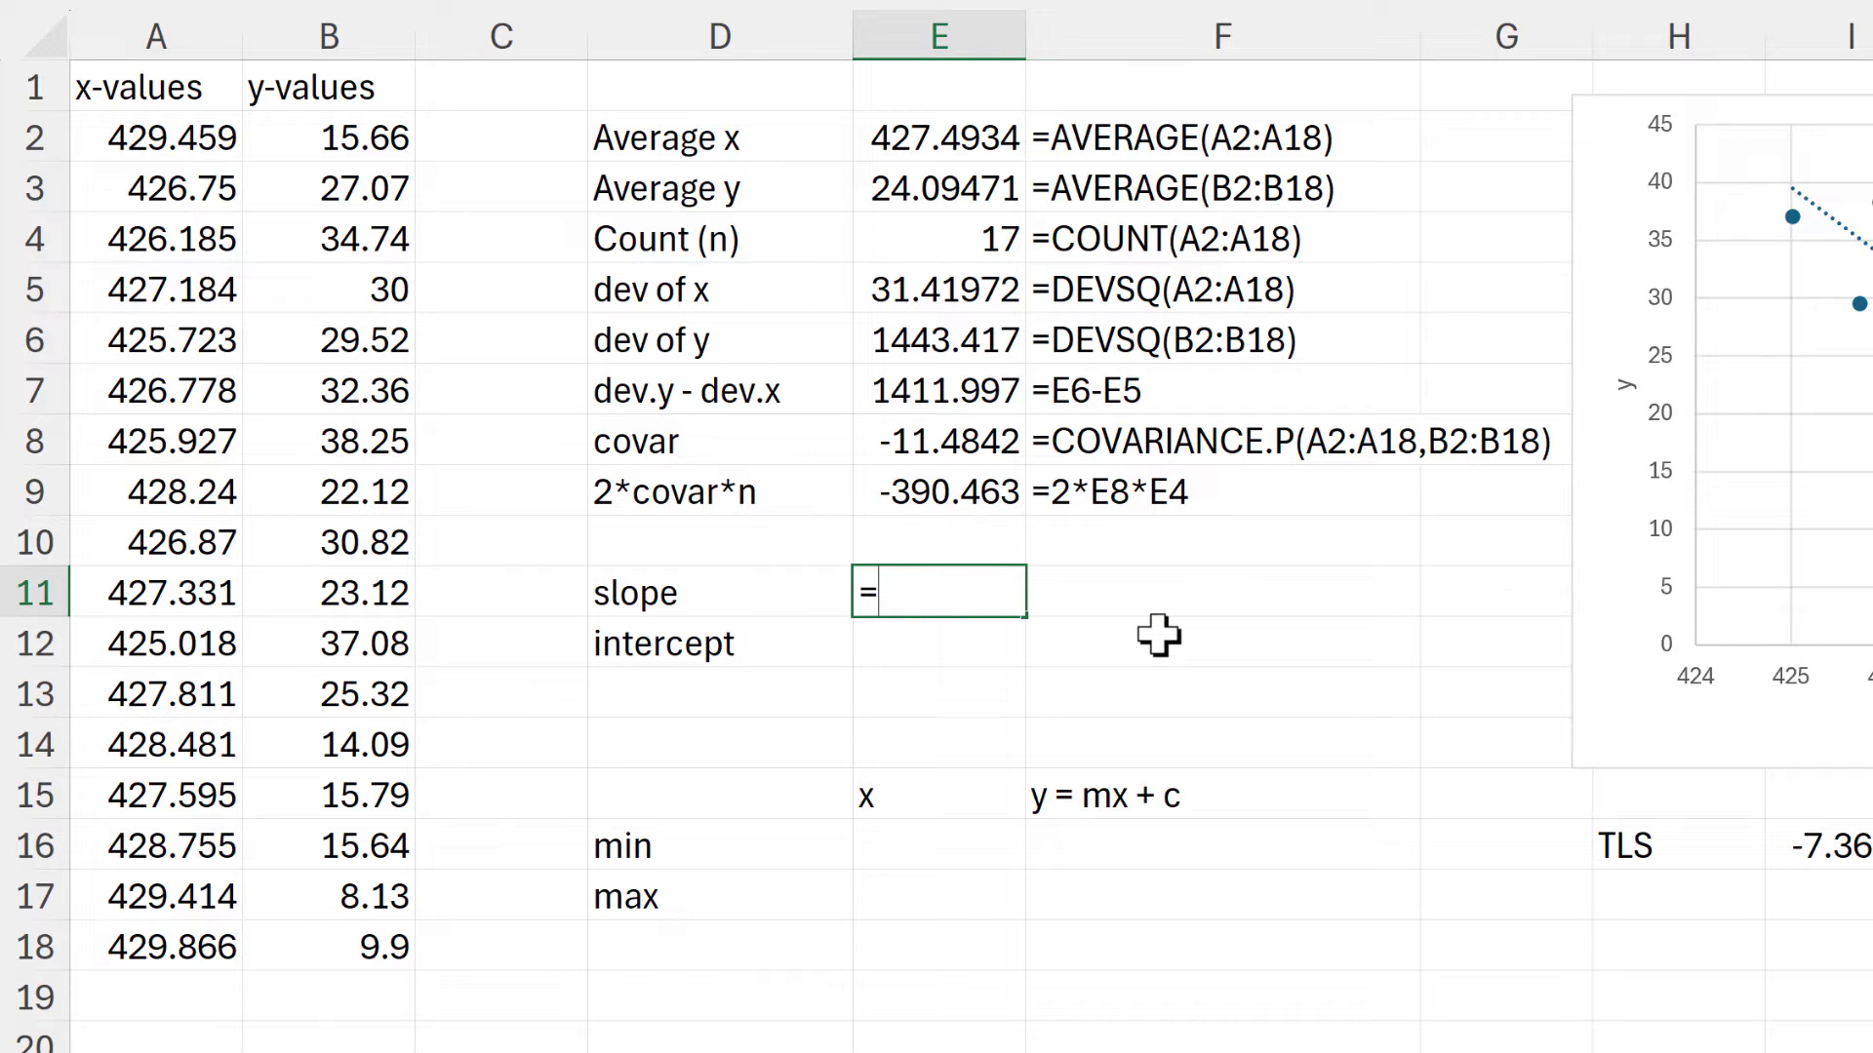
{"action": "left_click", "coordinate": [993, 391]}
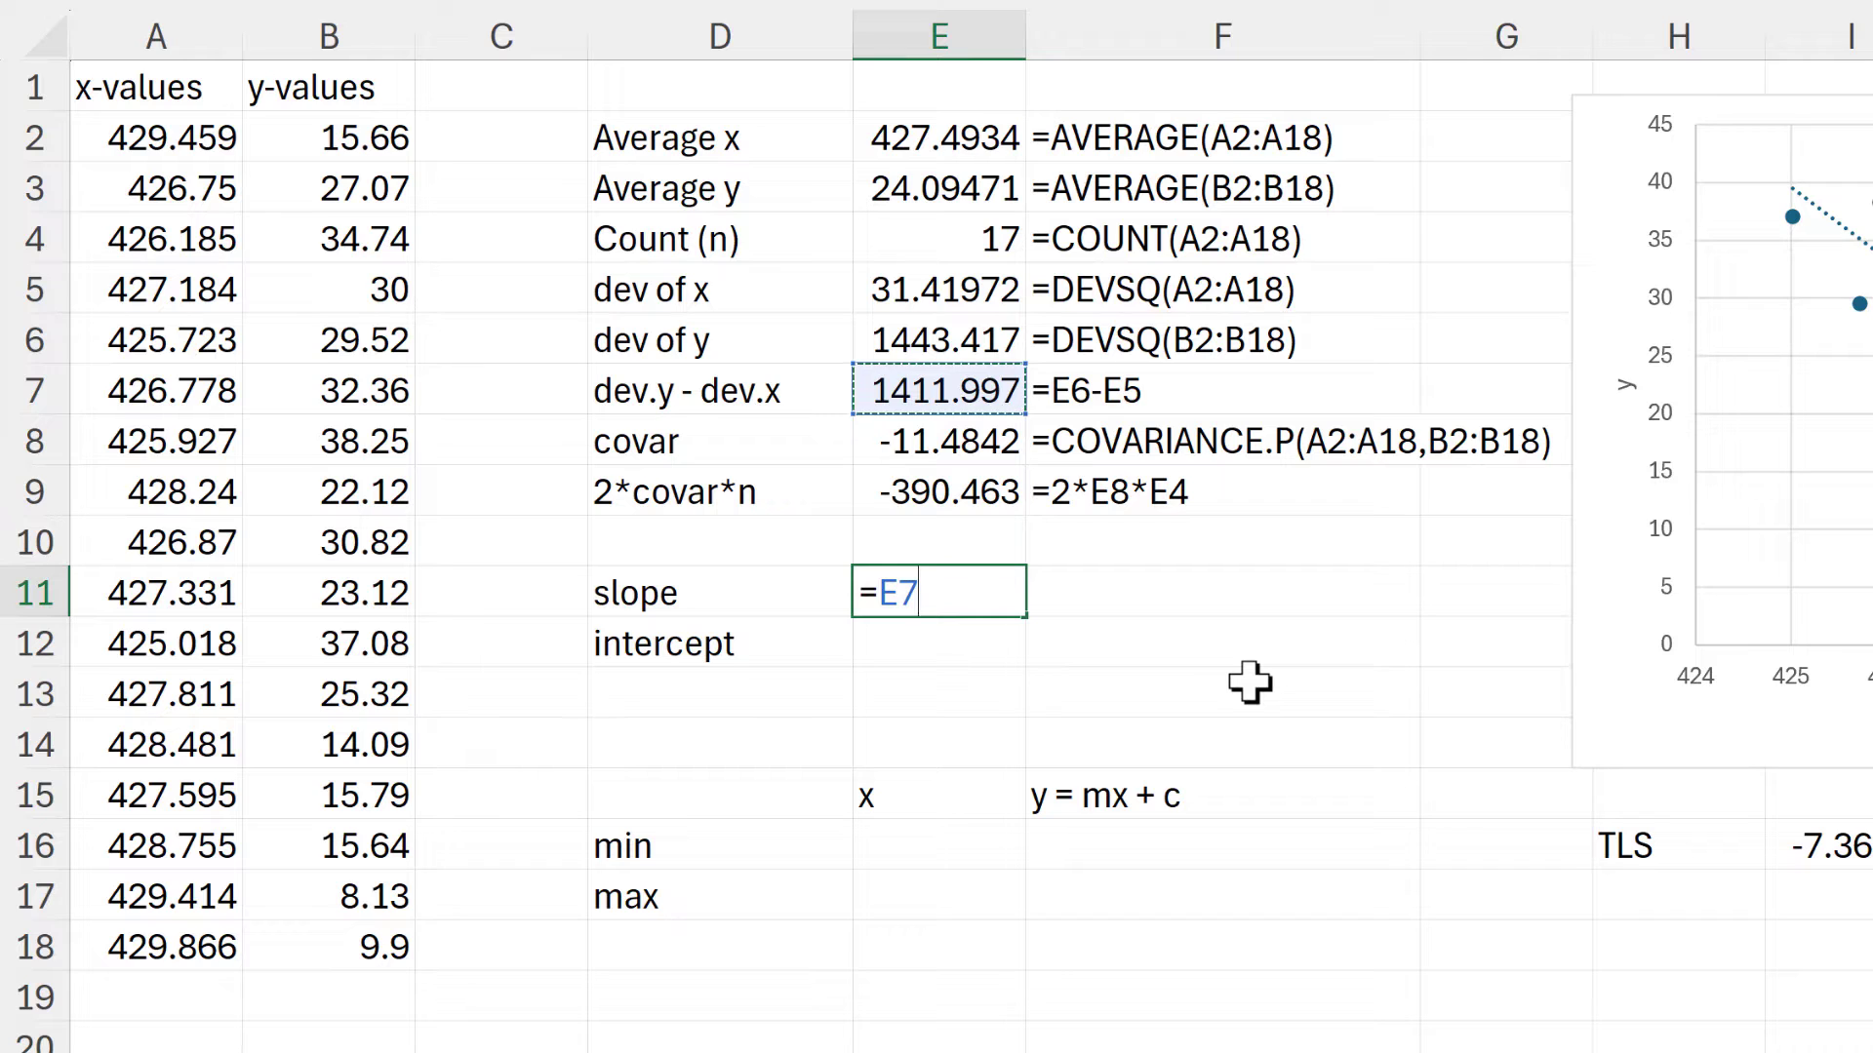
{"action": "type", "text": "+sqr"}
{"action": "key", "text": "Tab"}
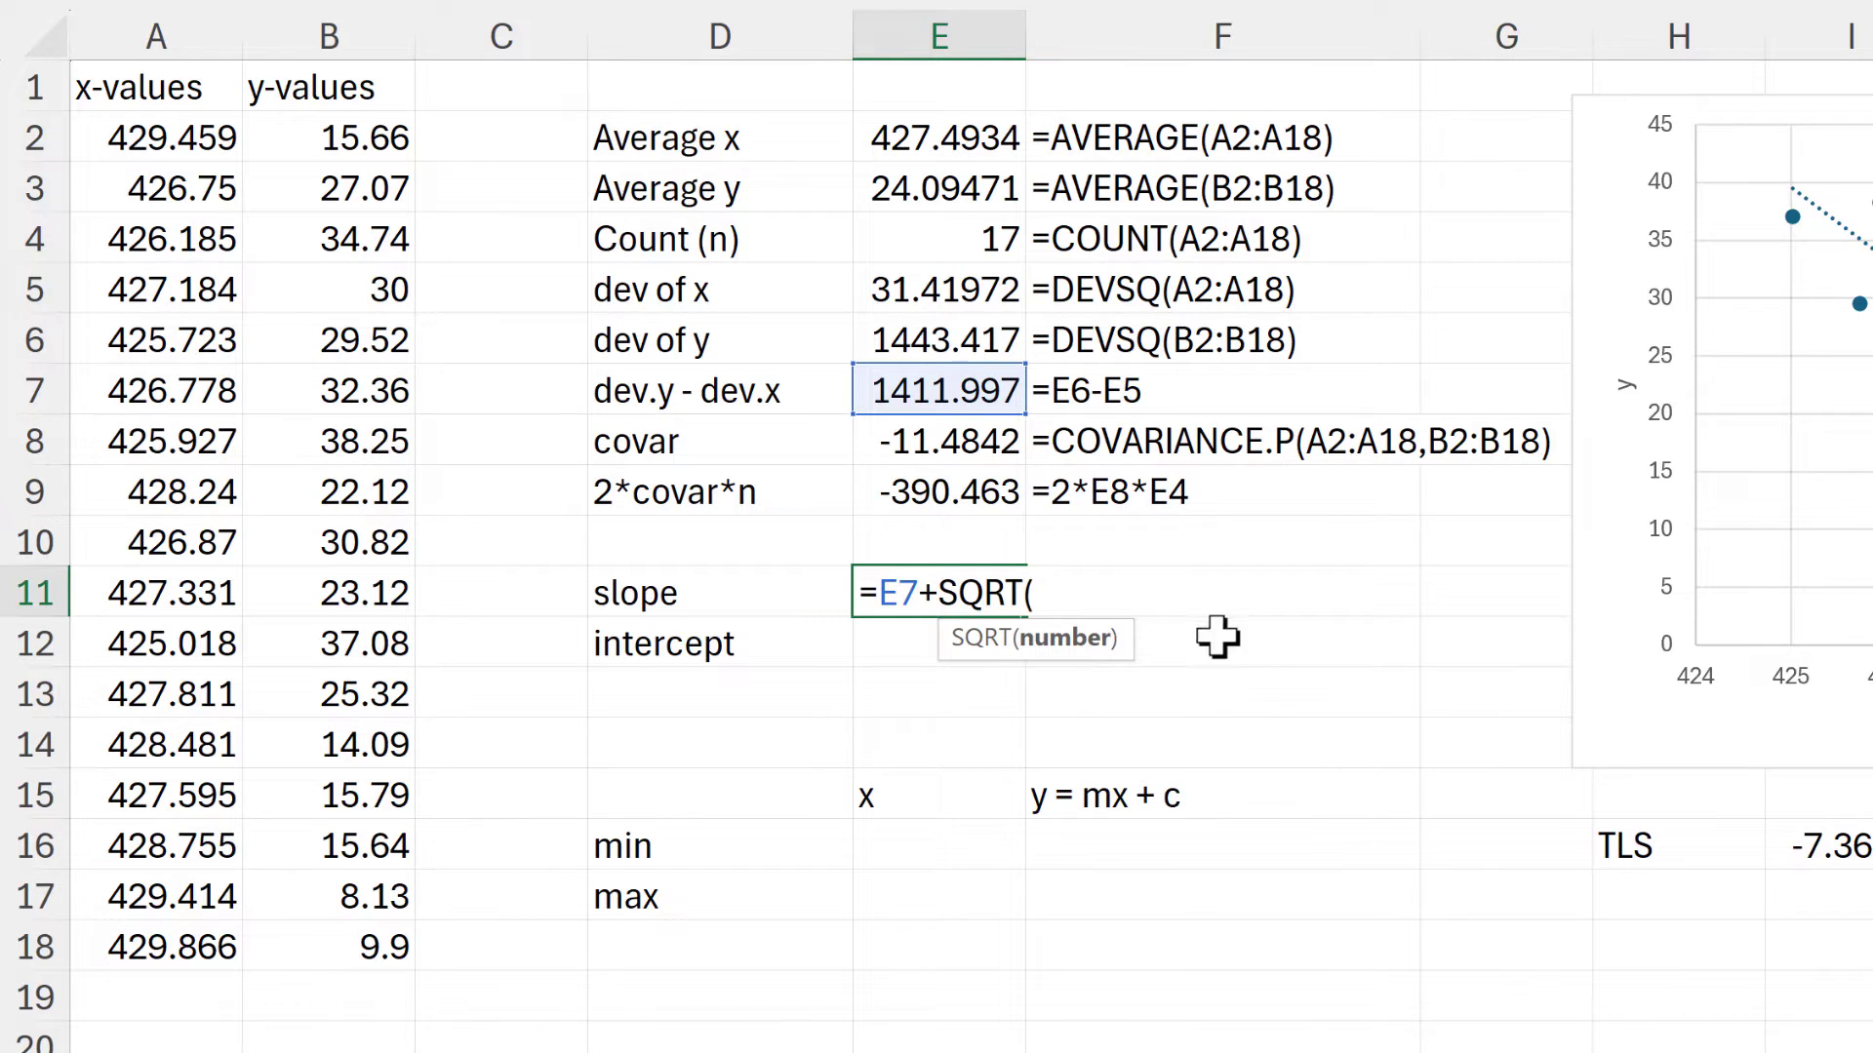
{"action": "left_click", "coordinate": [916, 396]}
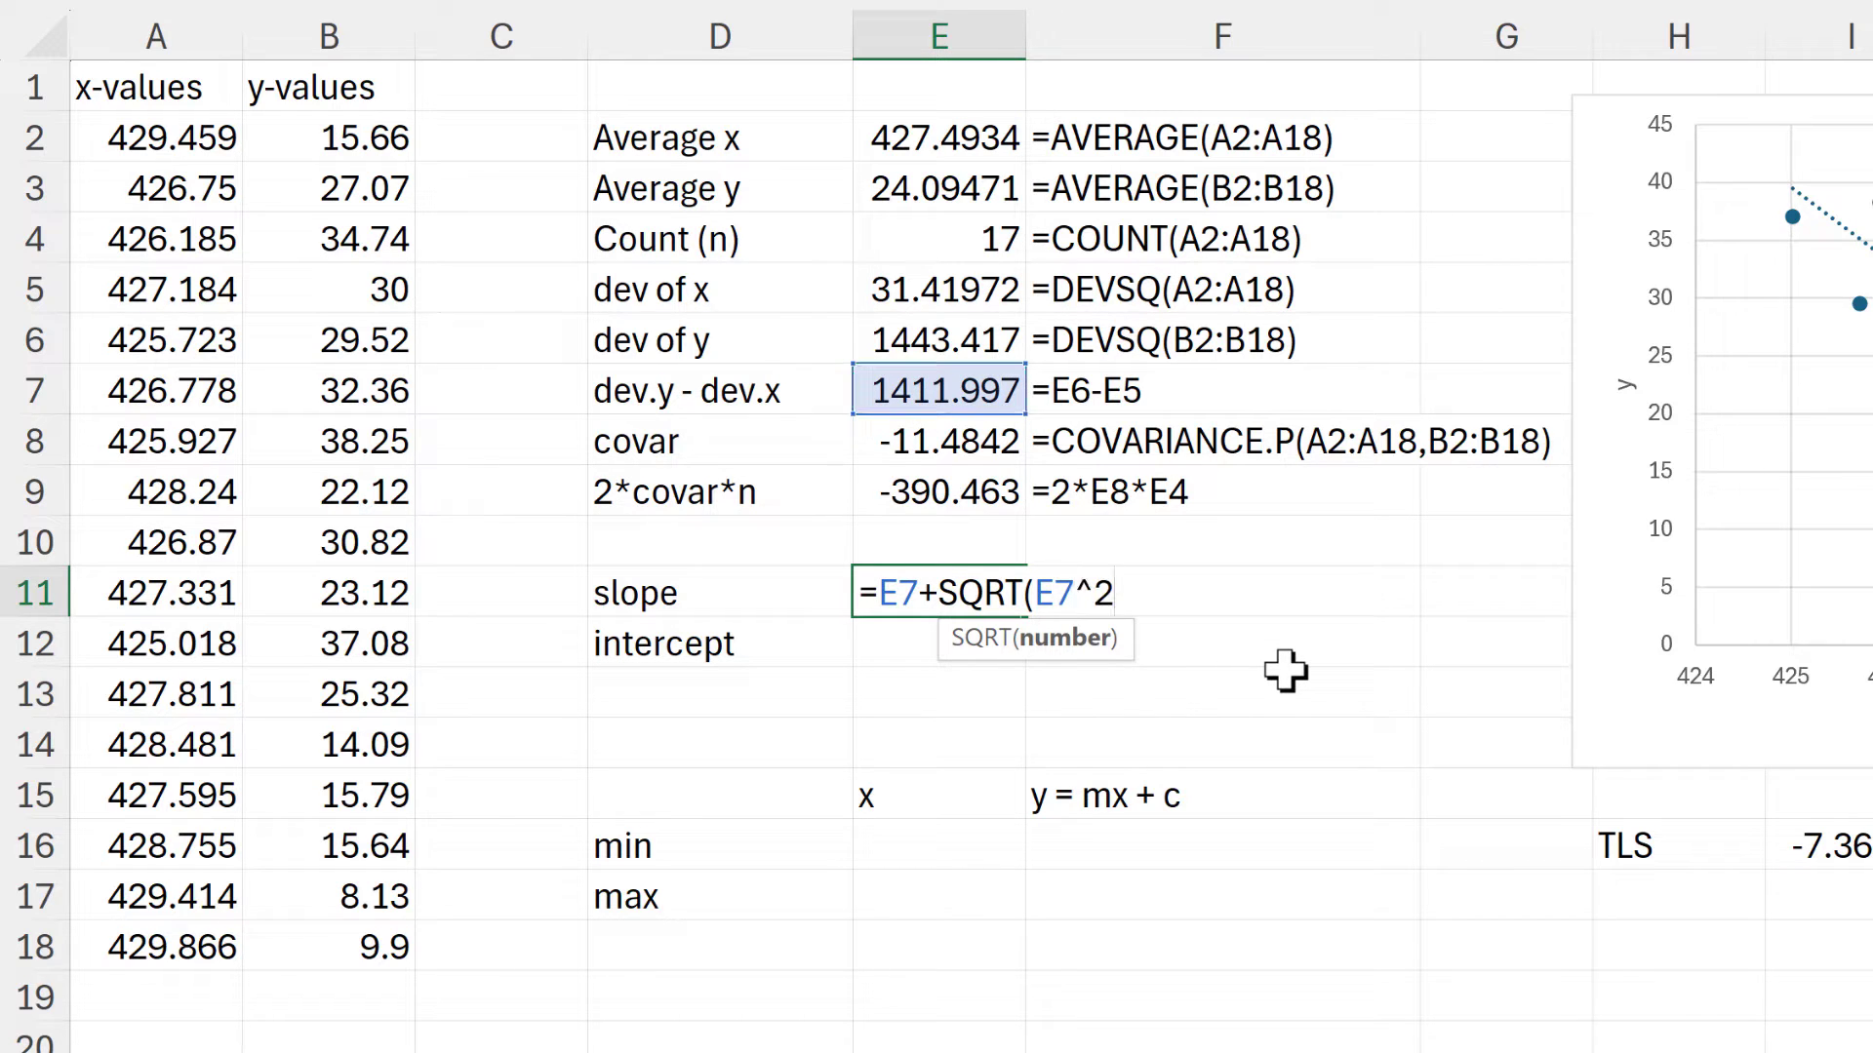
{"action": "left_click", "coordinate": [970, 489]}
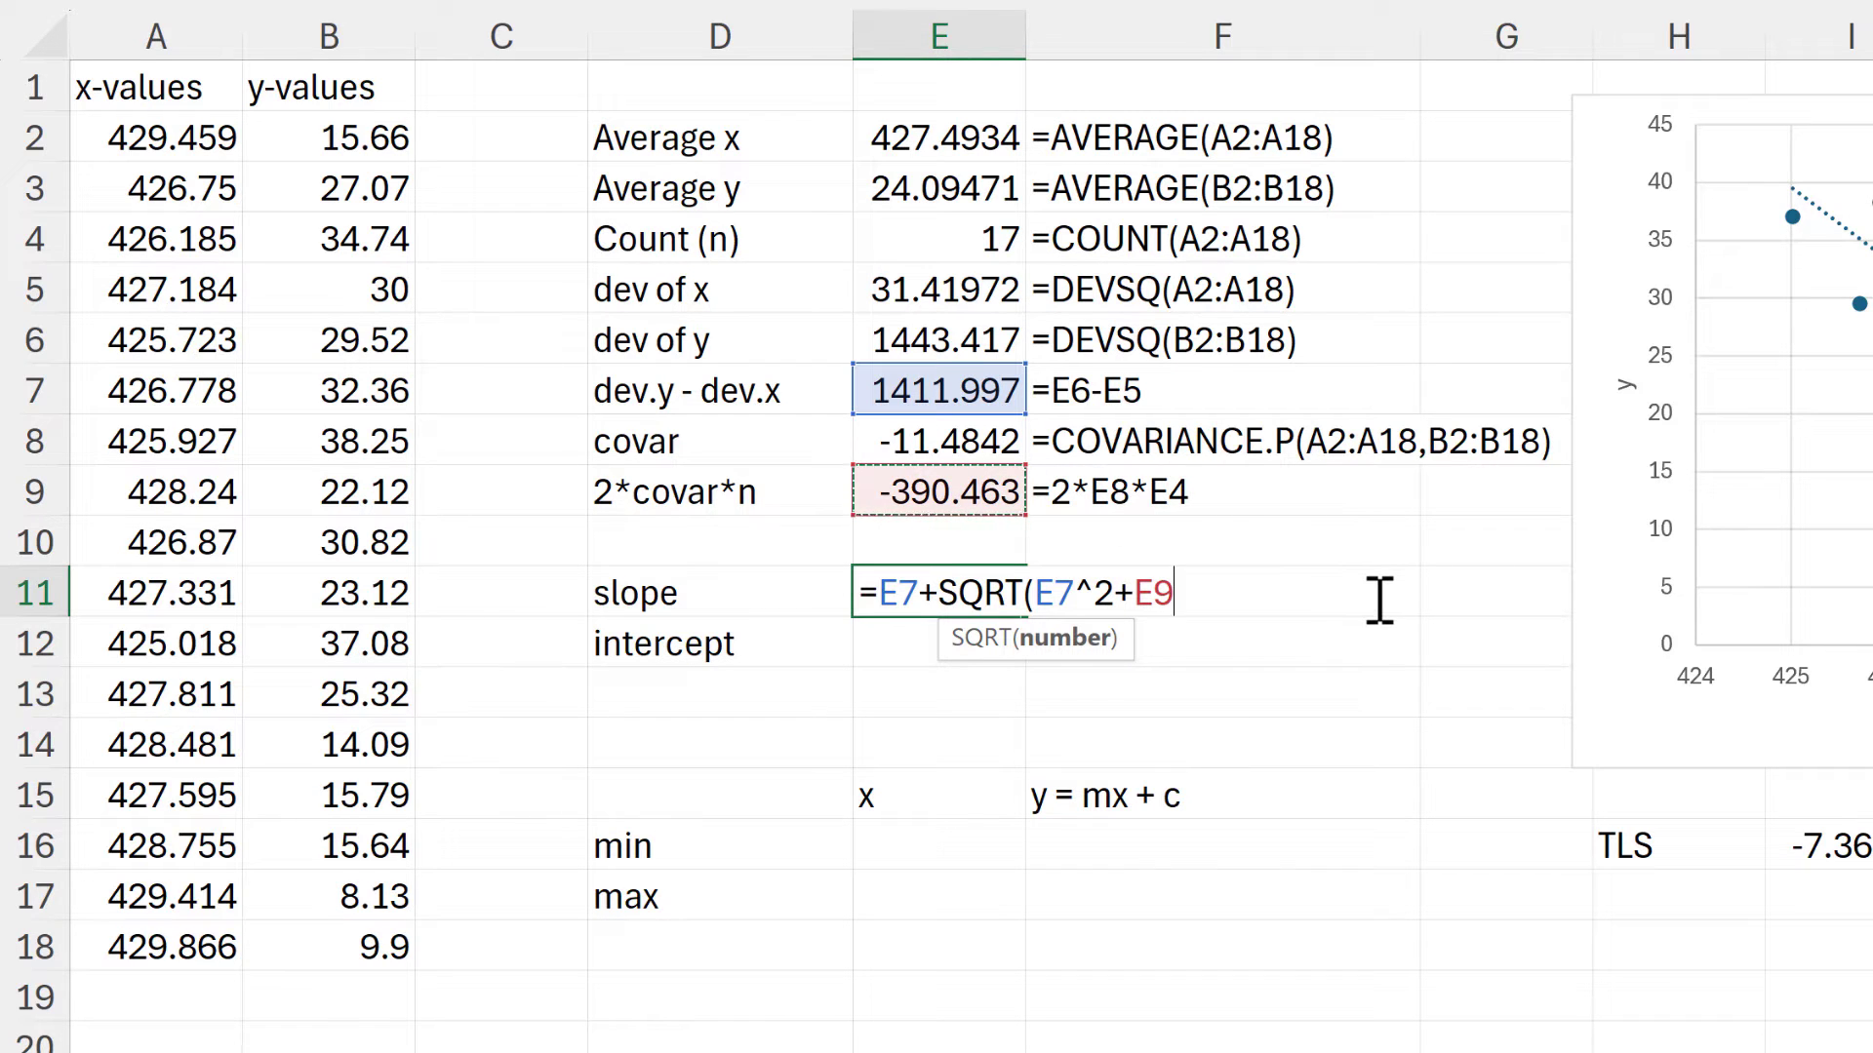
{"action": "type", "text": "^2"}
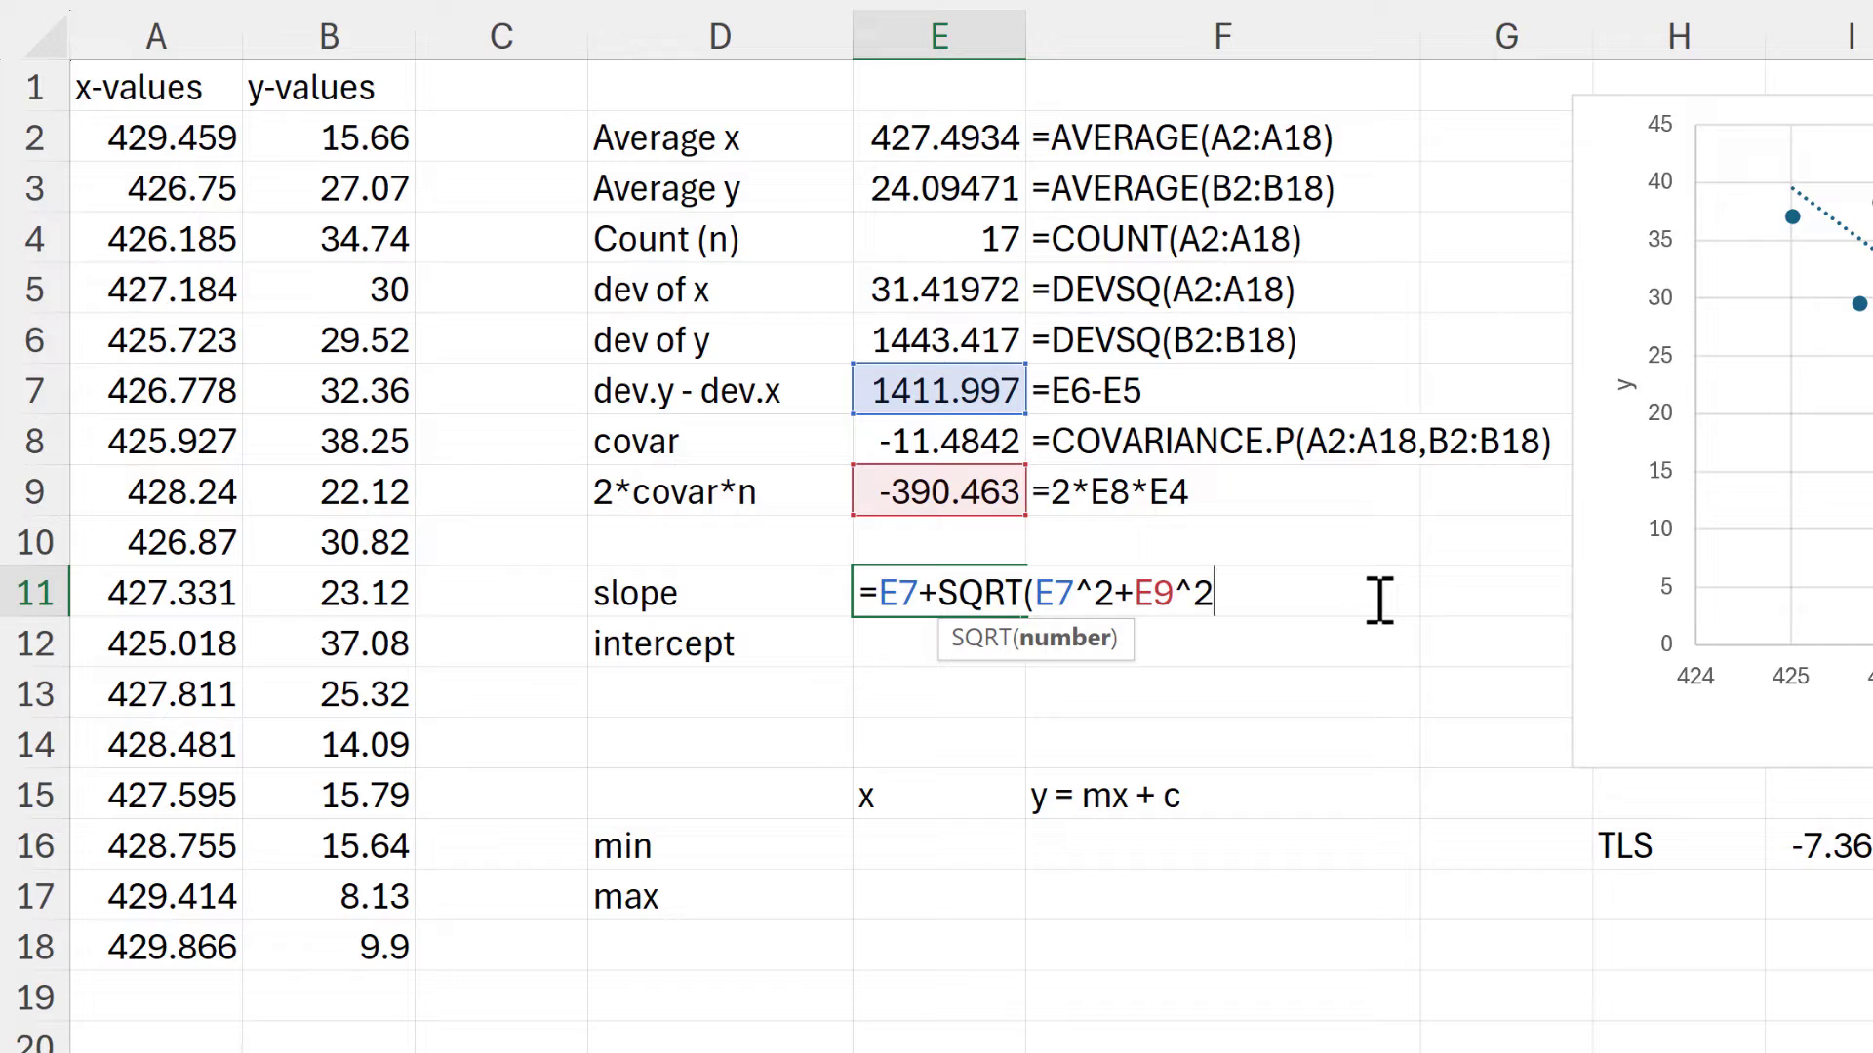
{"action": "type", "text": "))"}
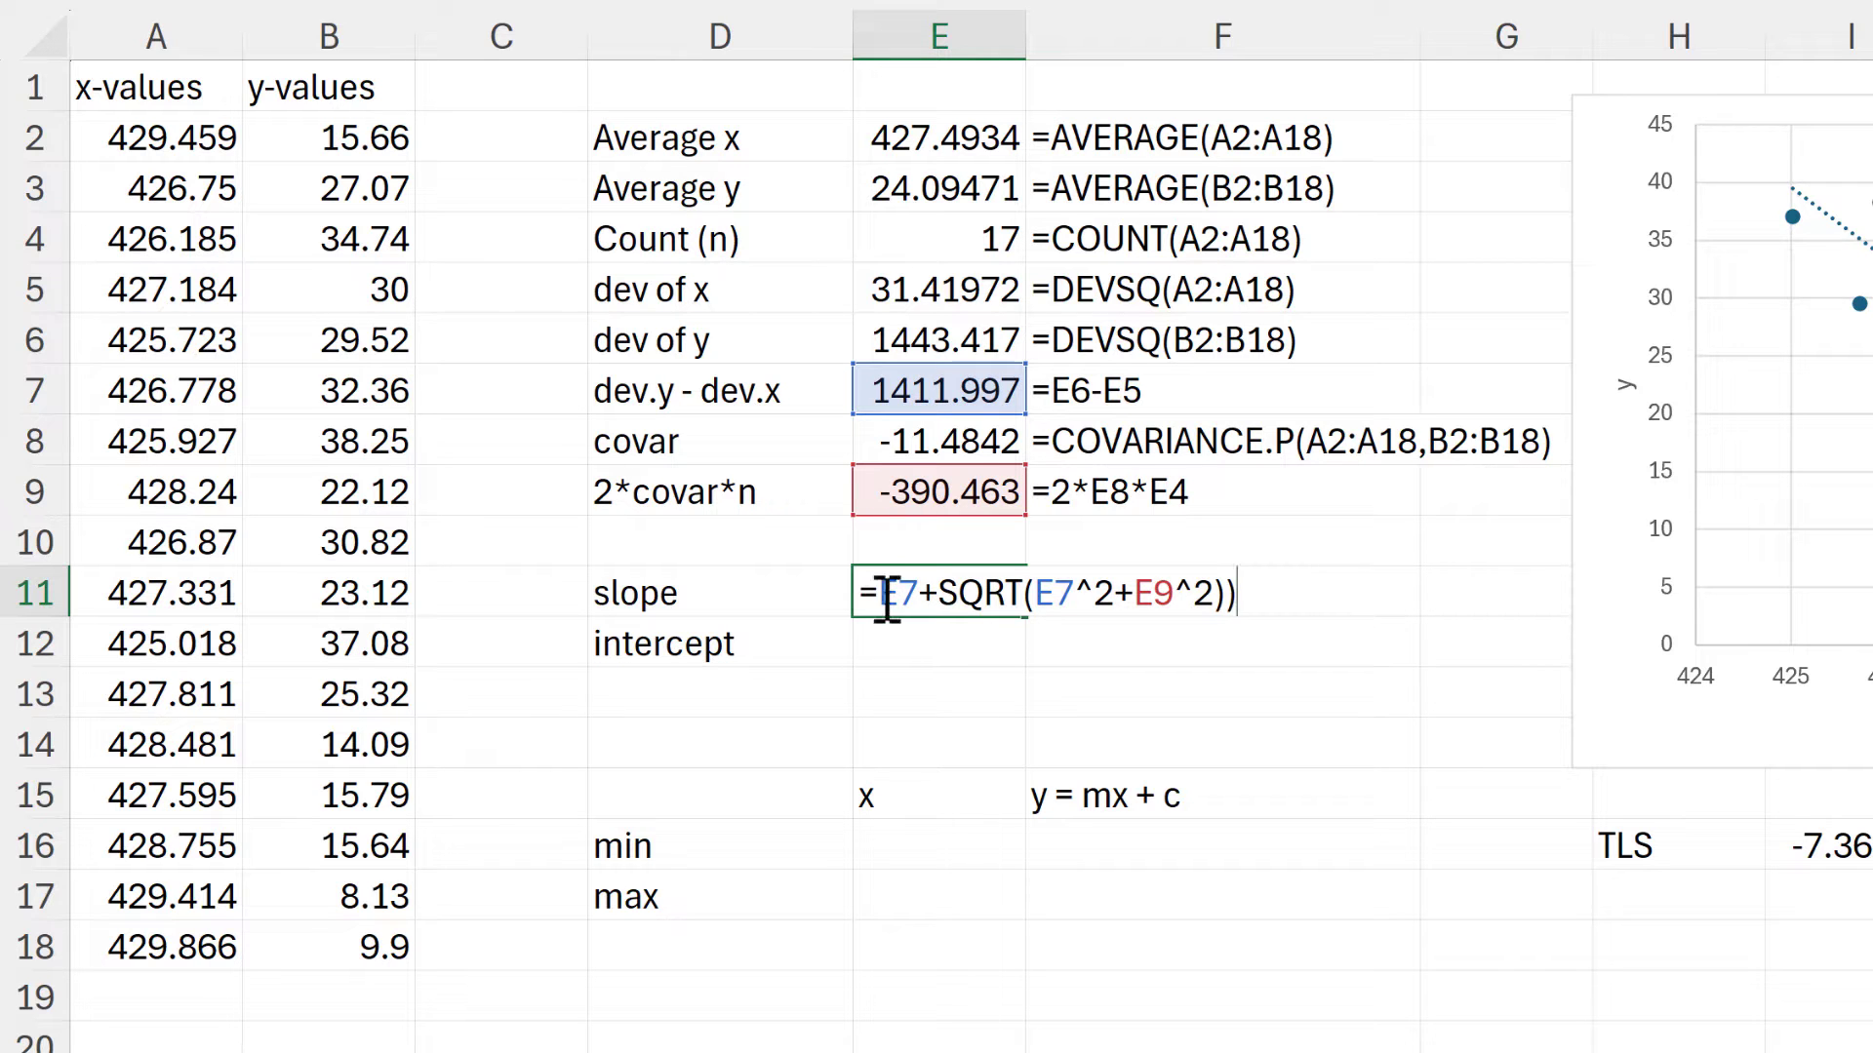
{"action": "type", "text": "("}
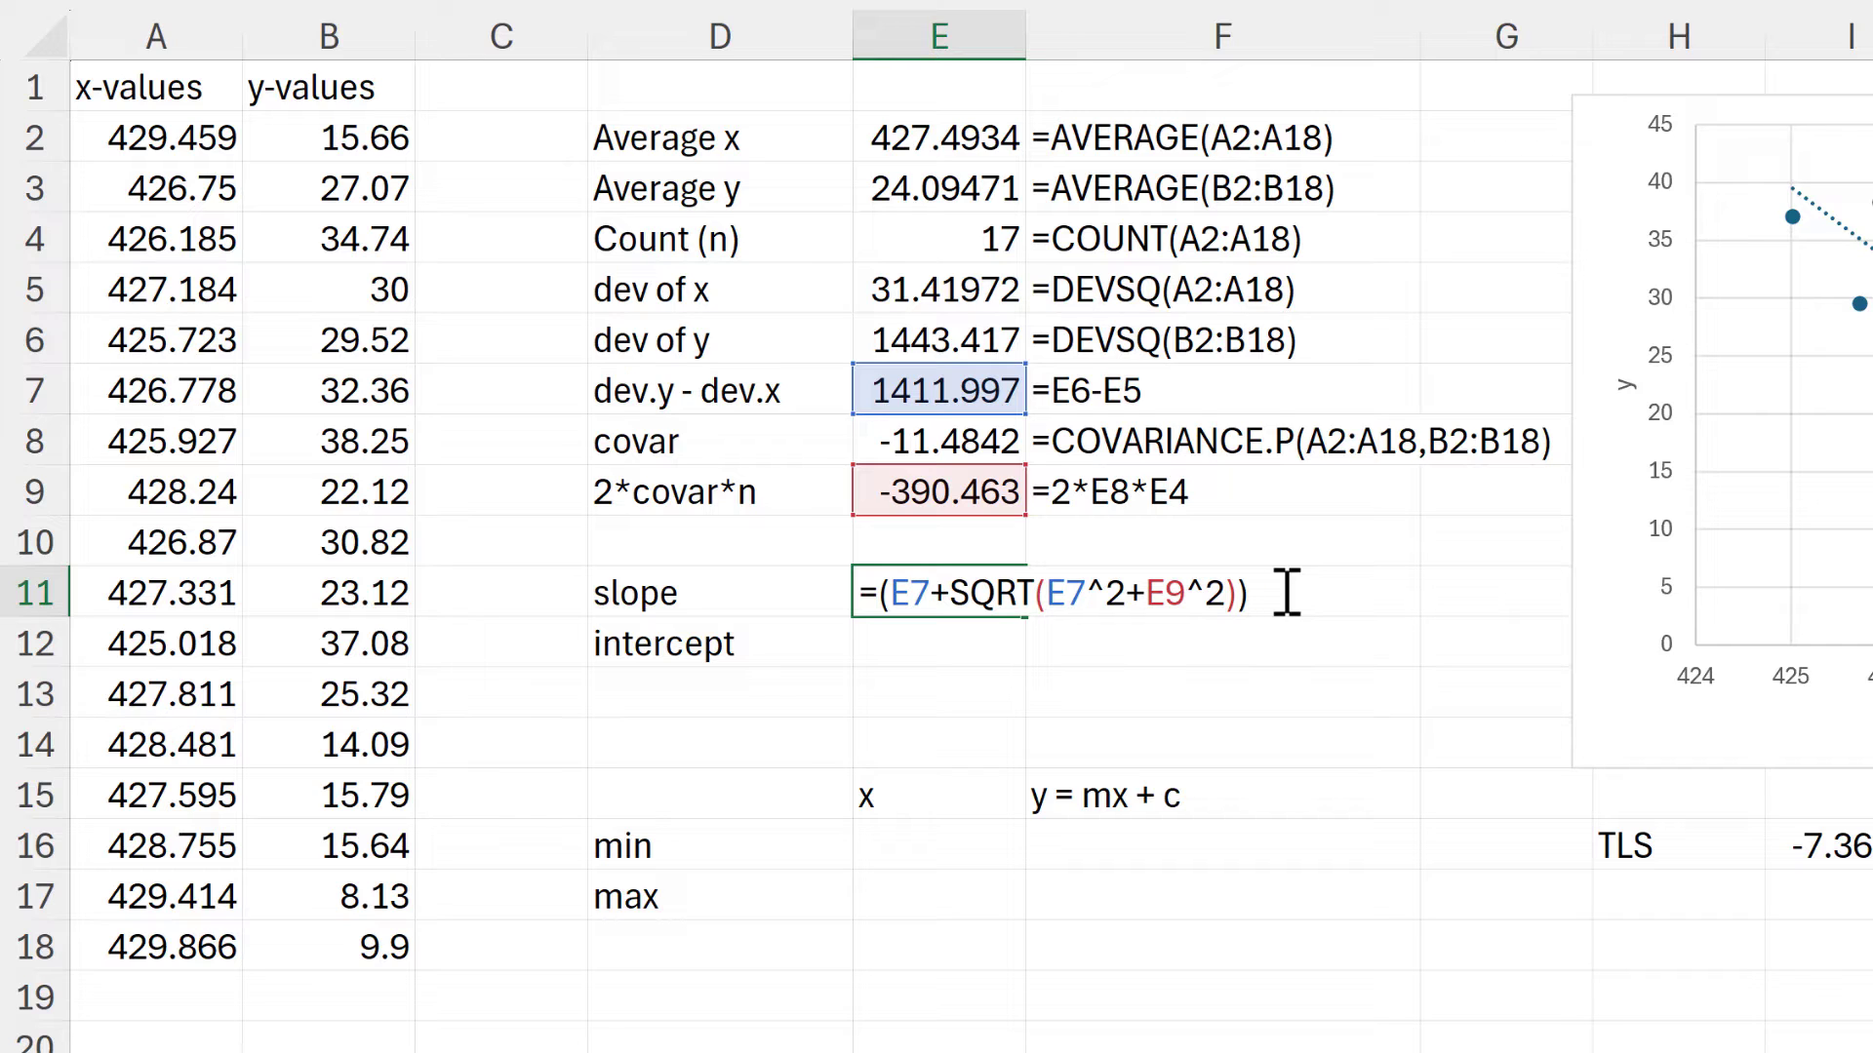
{"action": "type", "text": "/"}
{"action": "left_click", "coordinate": [964, 492]}
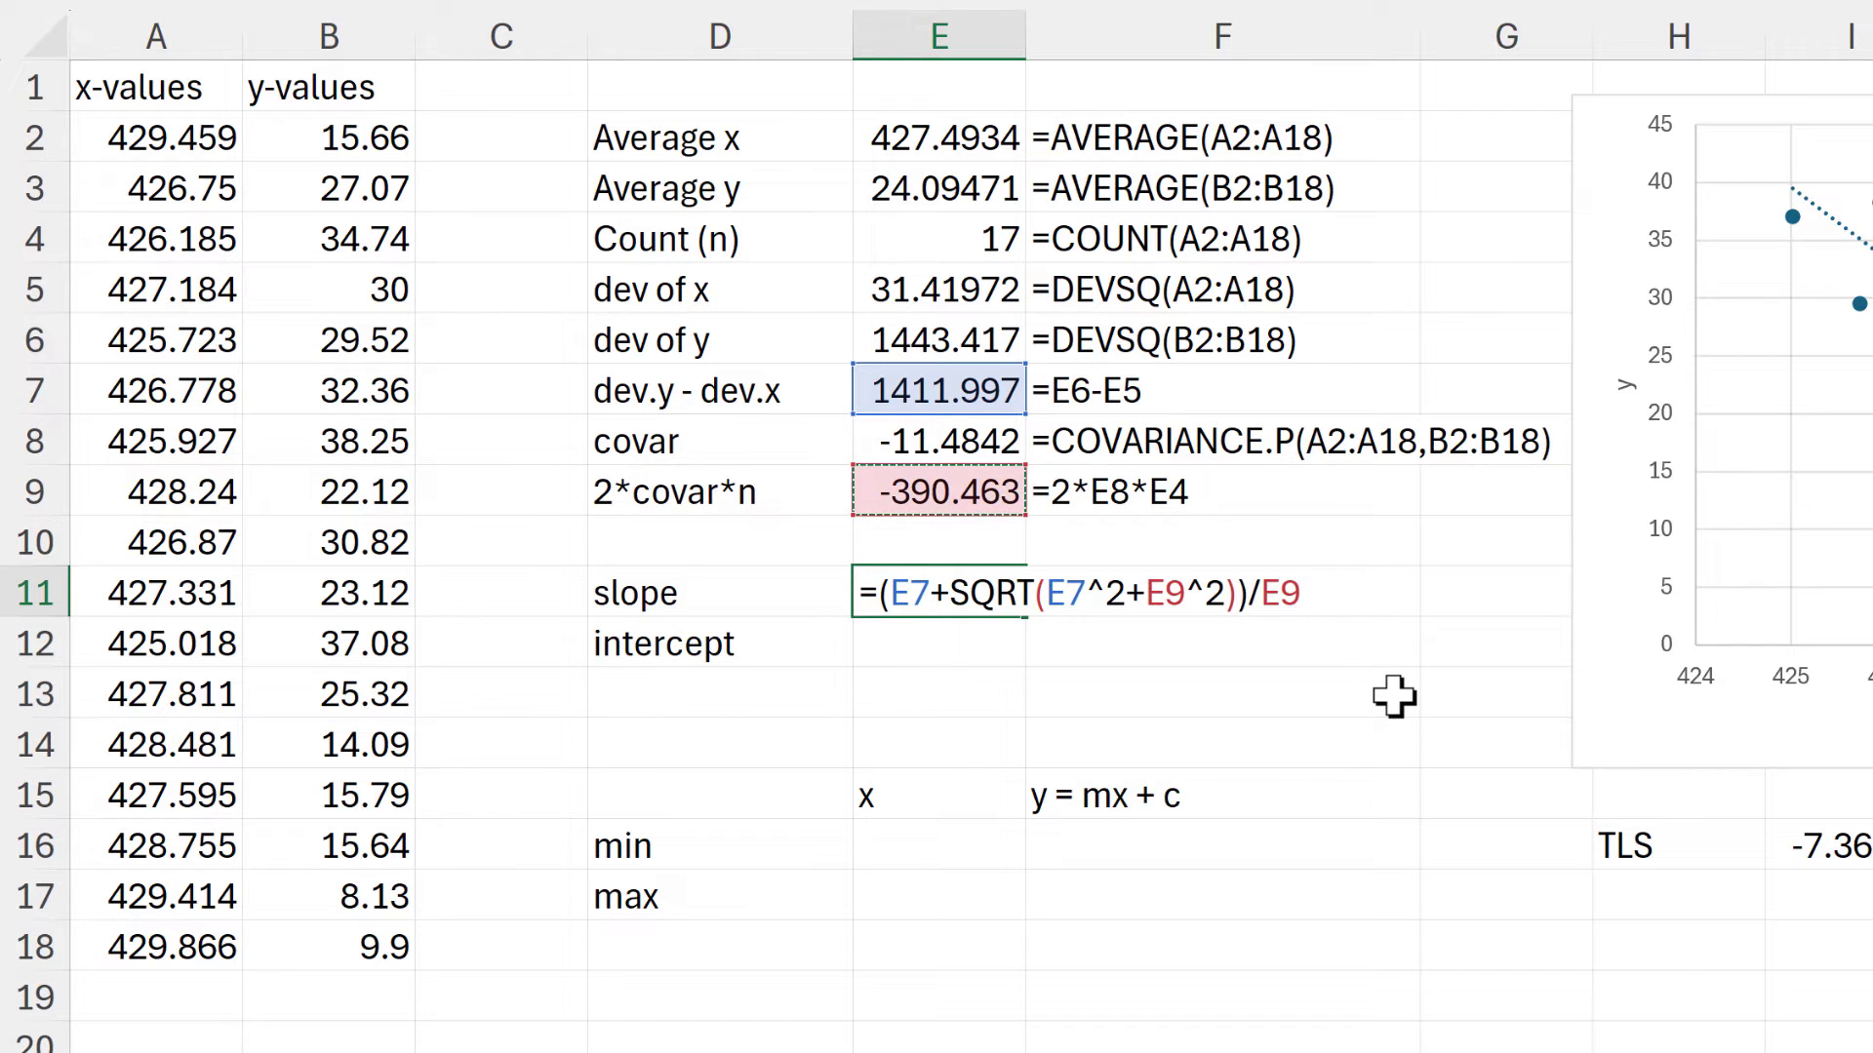
{"action": "key", "text": "Return"}
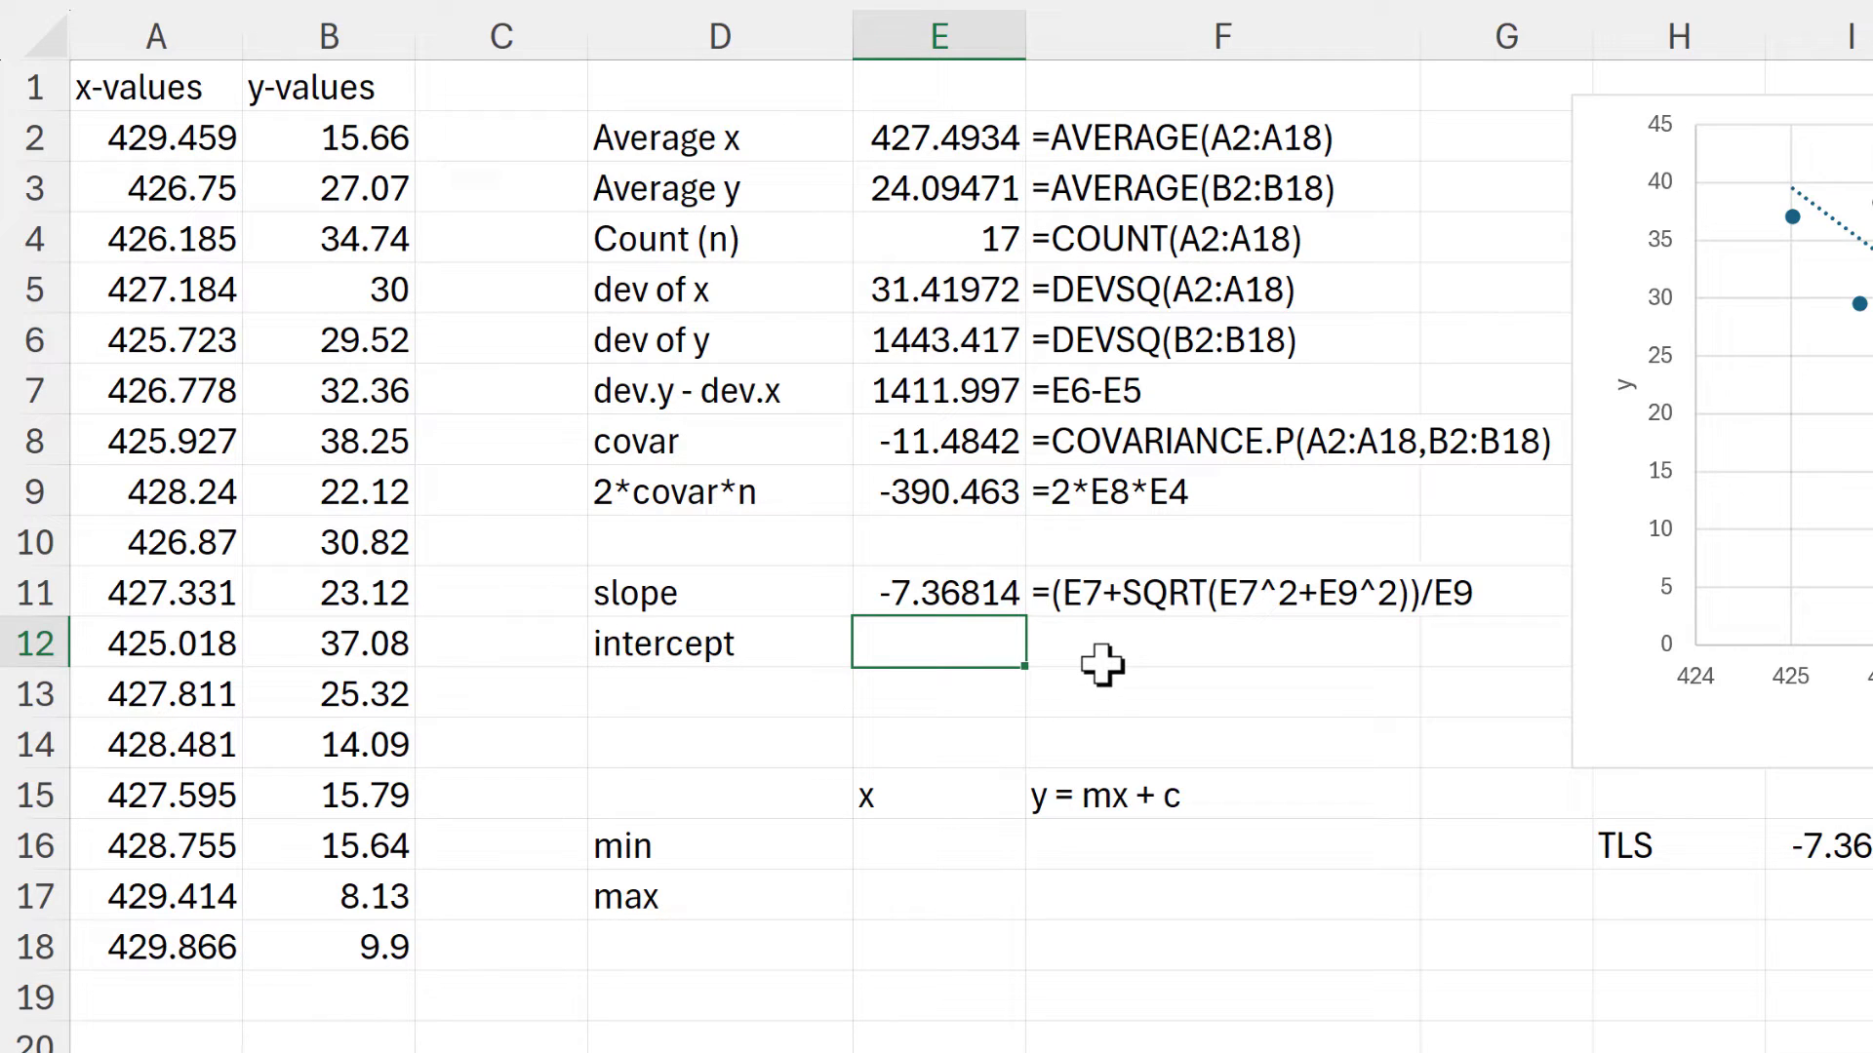
Calculate the intercept in E12 with the formula =E3-E2*E11.
{"action": "type", "text": "="}
{"action": "left_click", "coordinate": [917, 190]}
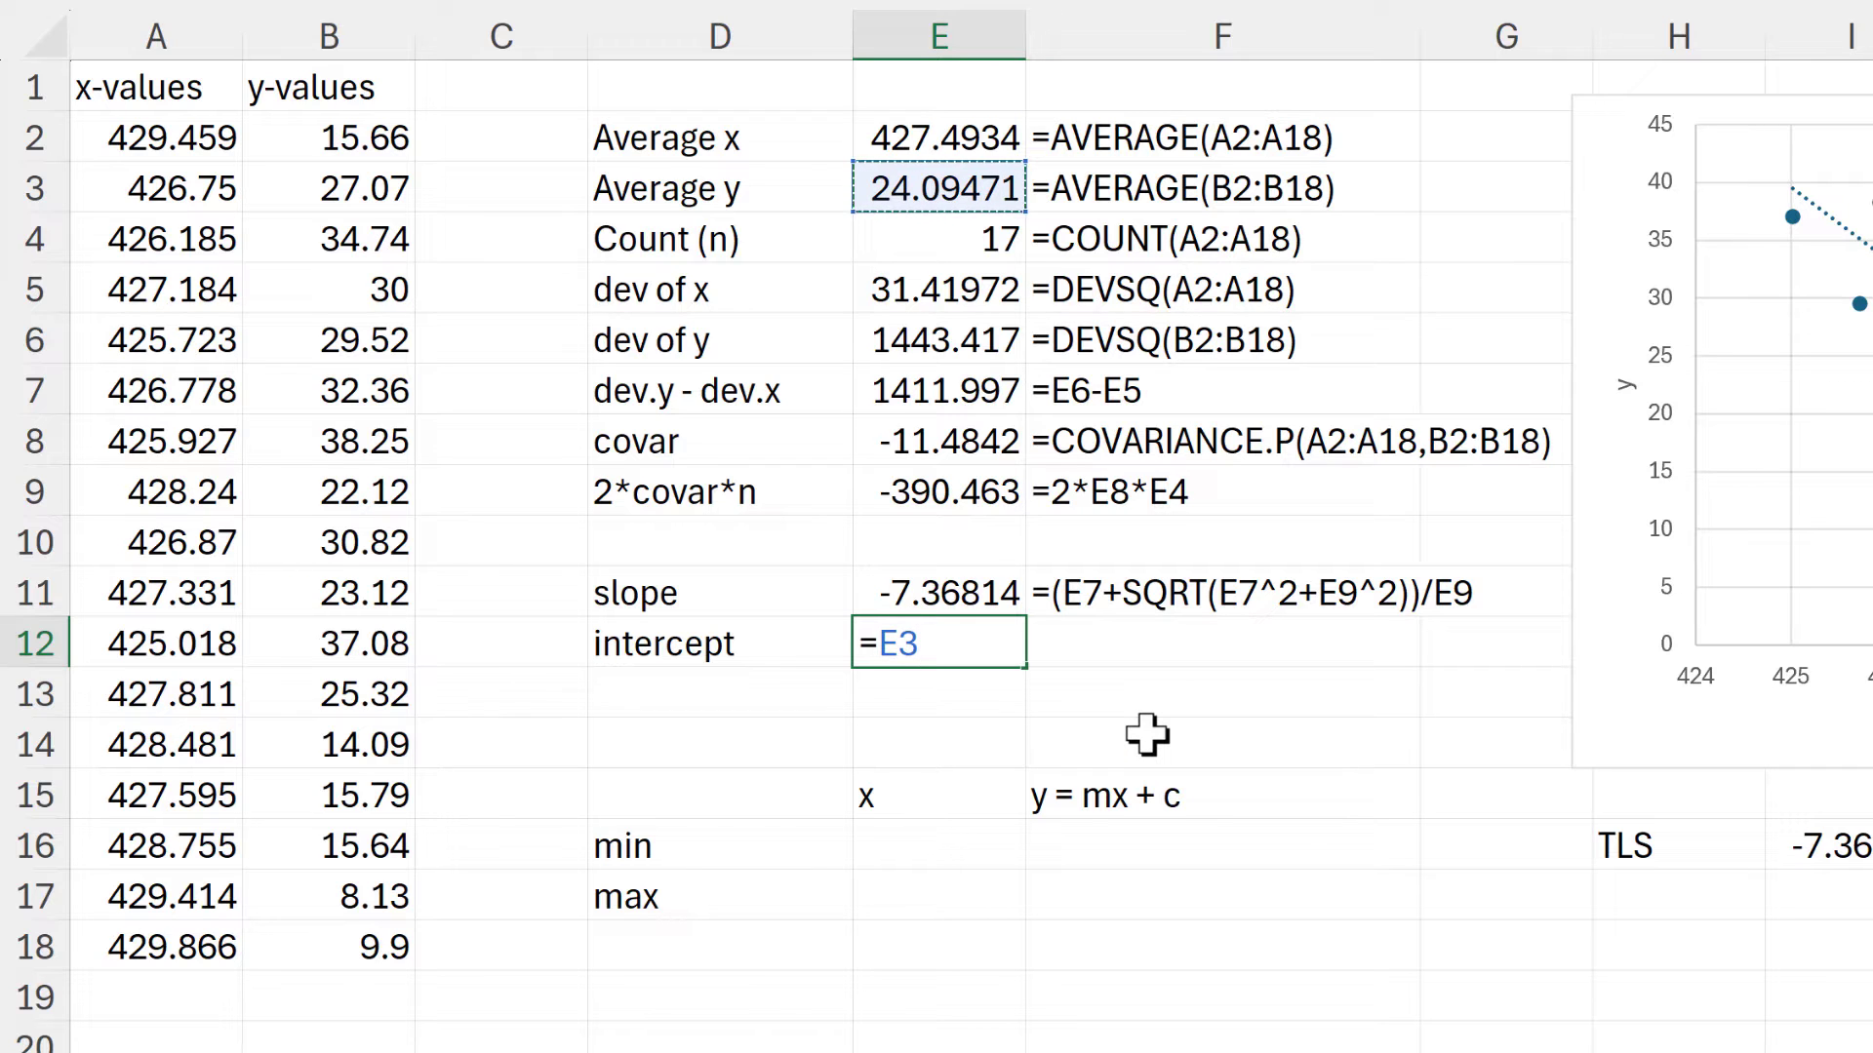
{"action": "type", "text": "-"}
{"action": "left_click", "coordinate": [966, 143]}
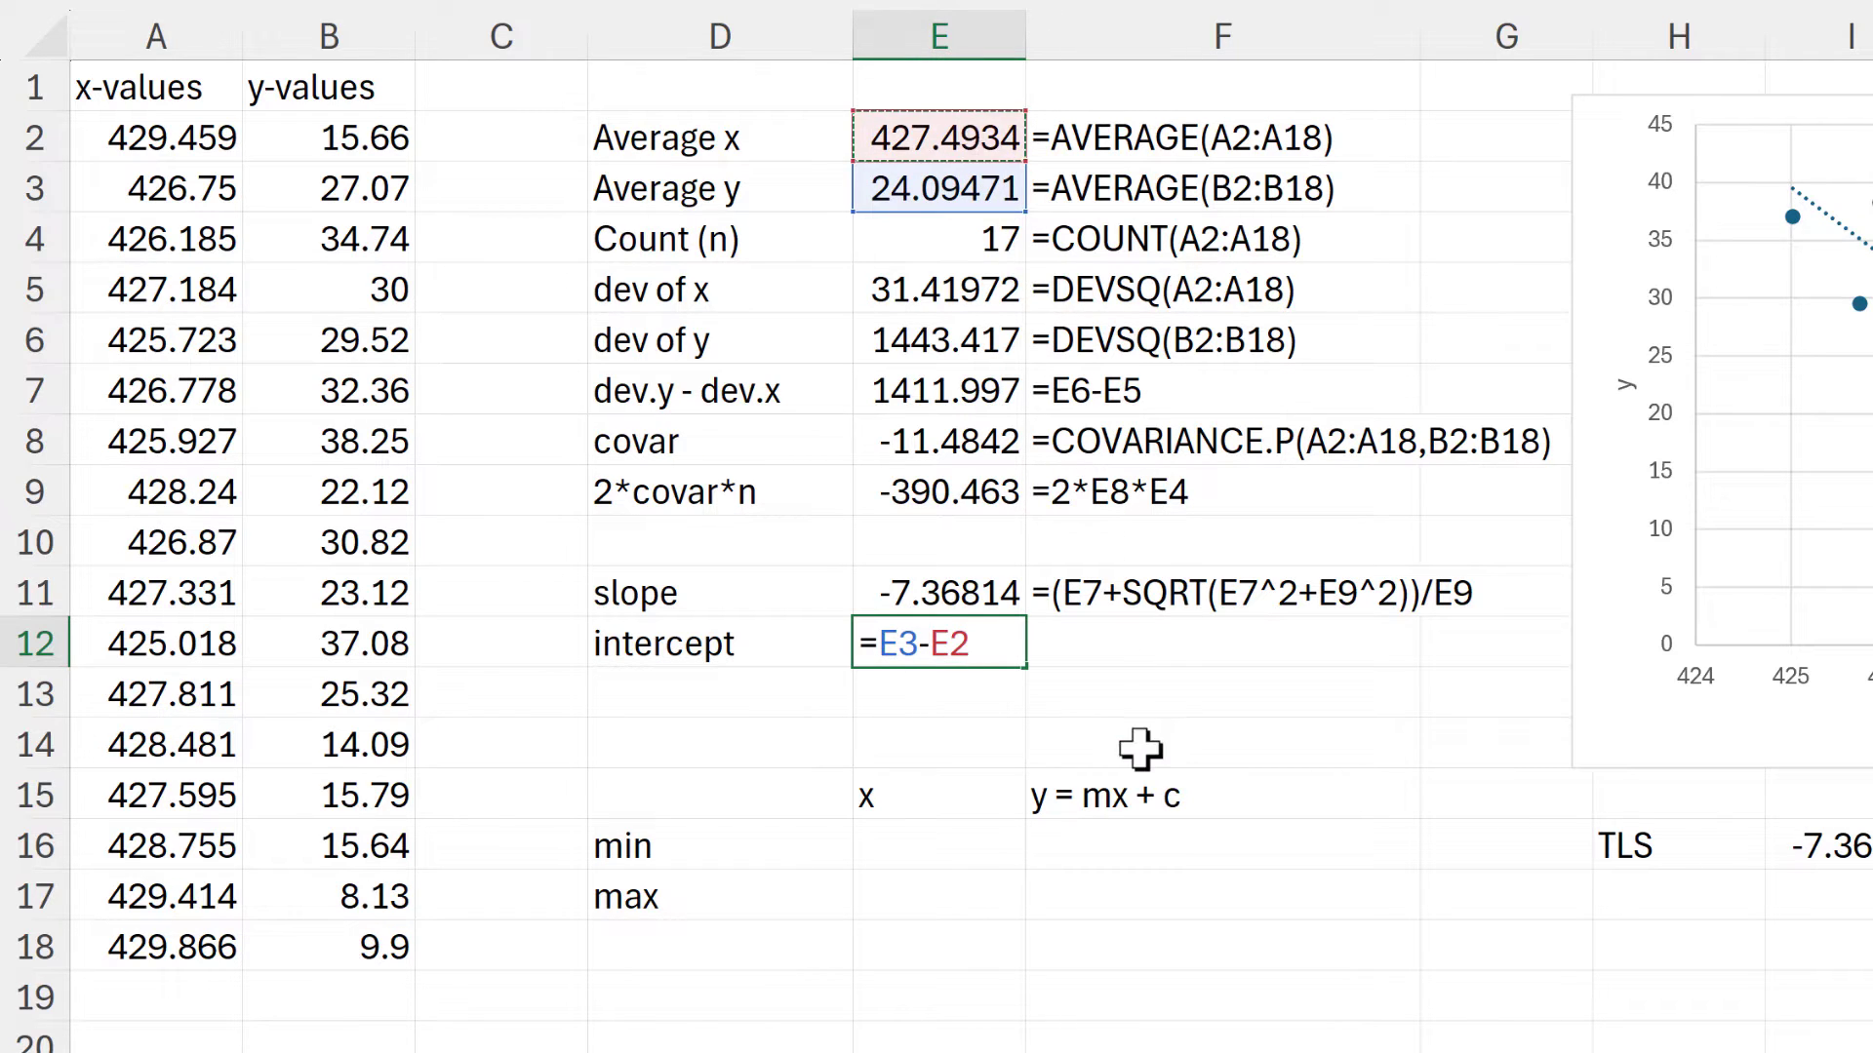
{"action": "type", "text": "*"}
{"action": "left_click", "coordinate": [931, 585]}
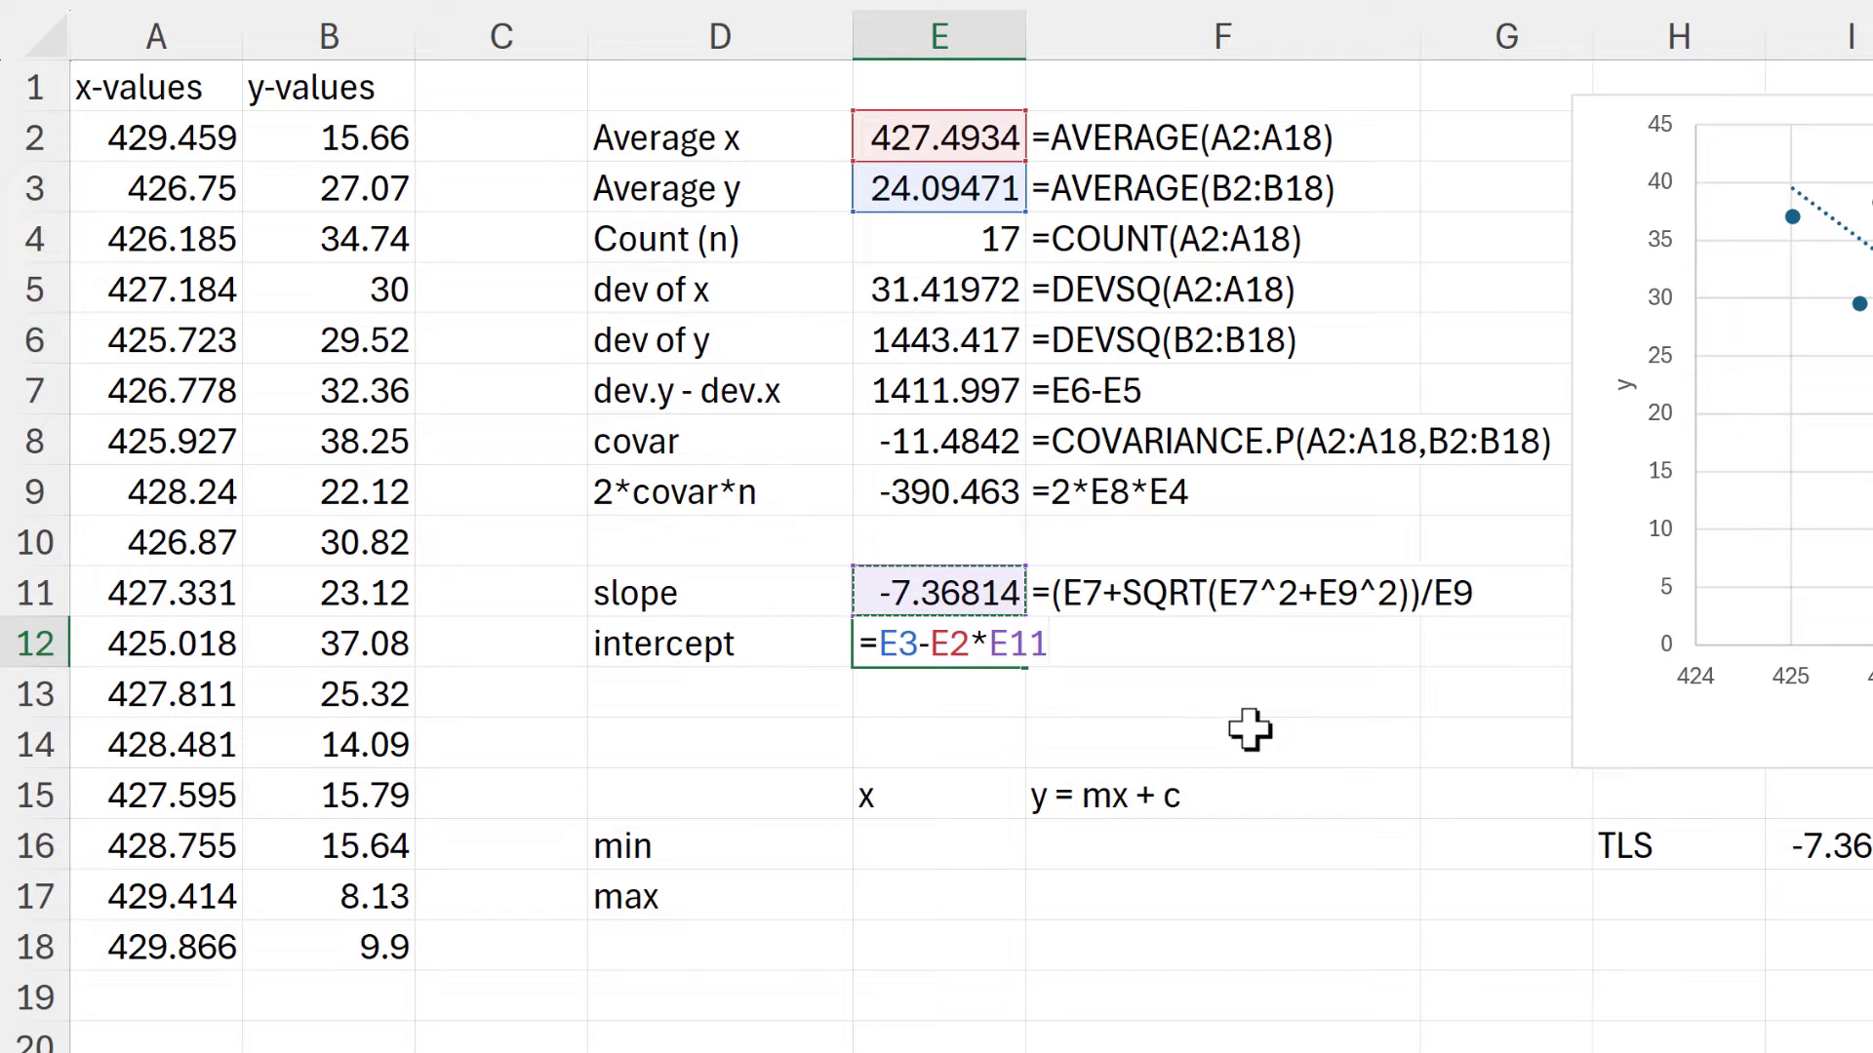
{"action": "key", "text": "Return"}
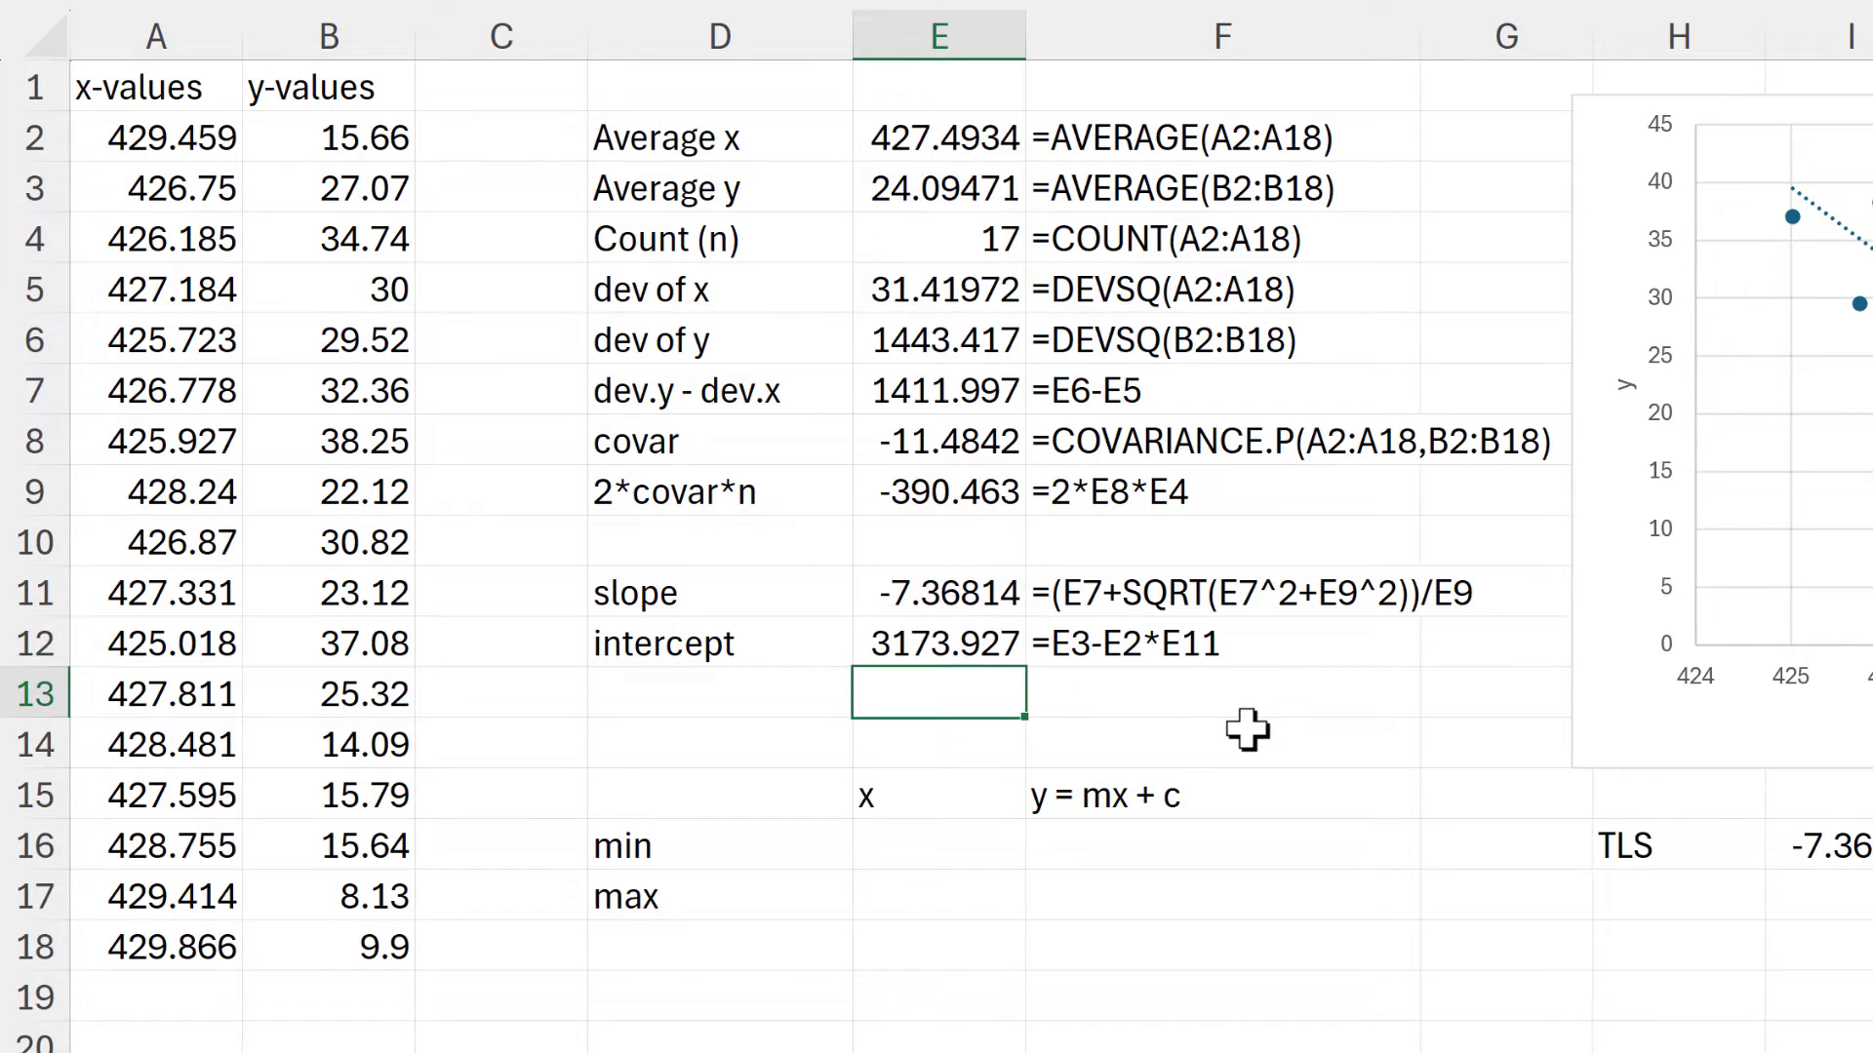
{"action": "left_click", "coordinate": [942, 600]}
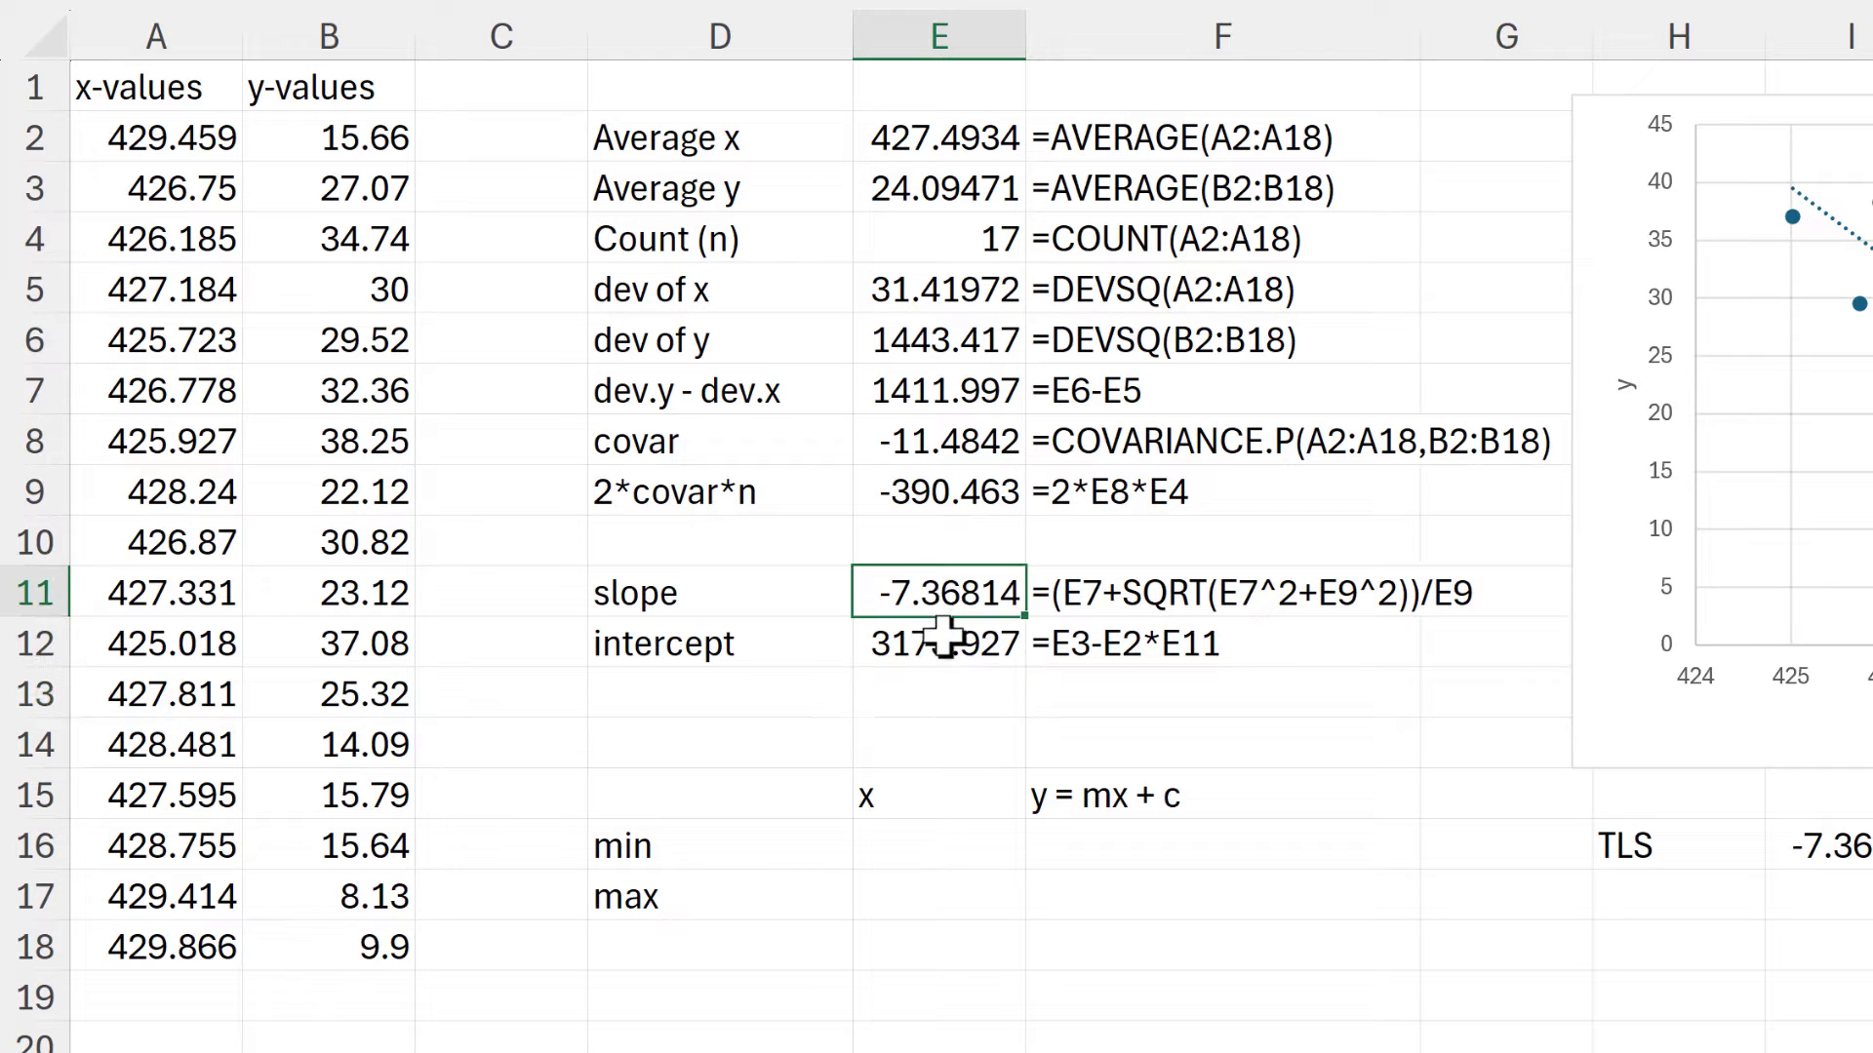
{"action": "left_click", "coordinate": [938, 642]}
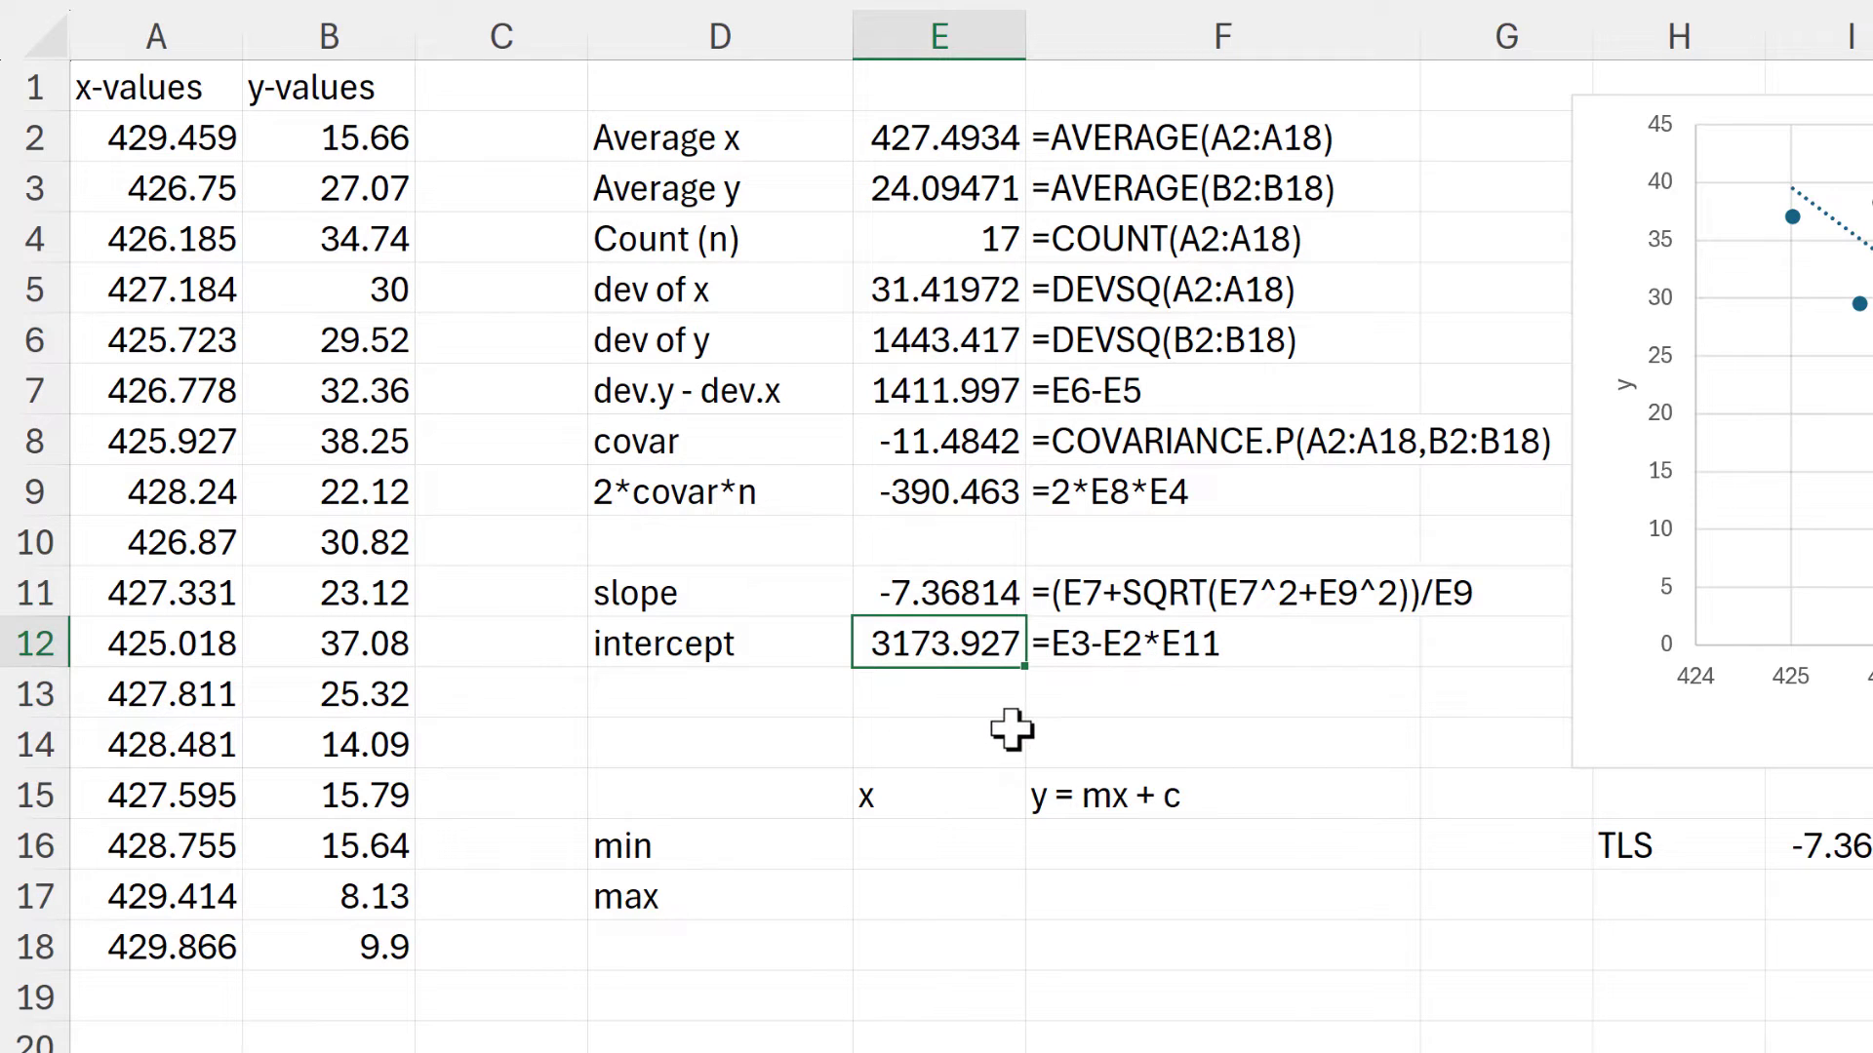
Find the smallest x-value in E16 with the formula =MIN(A2:A18).
{"action": "left_click", "coordinate": [975, 845]}
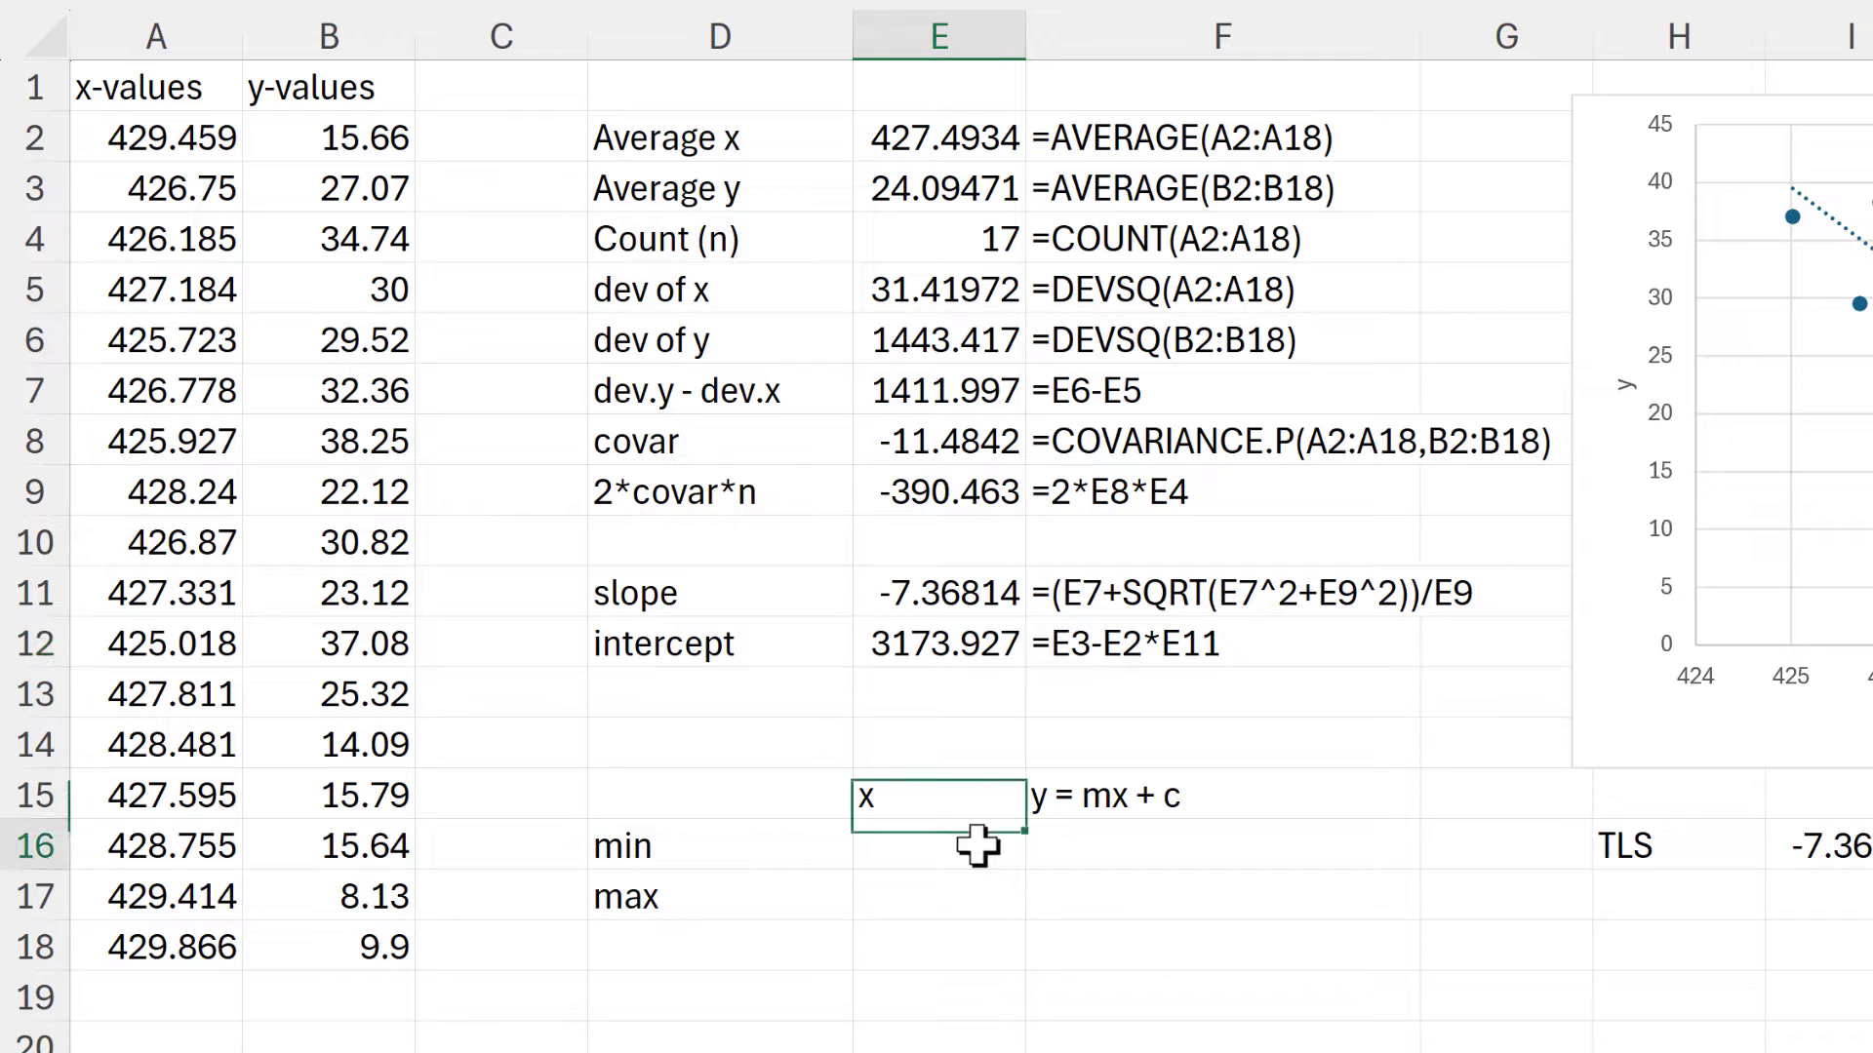
{"action": "type", "text": "="}
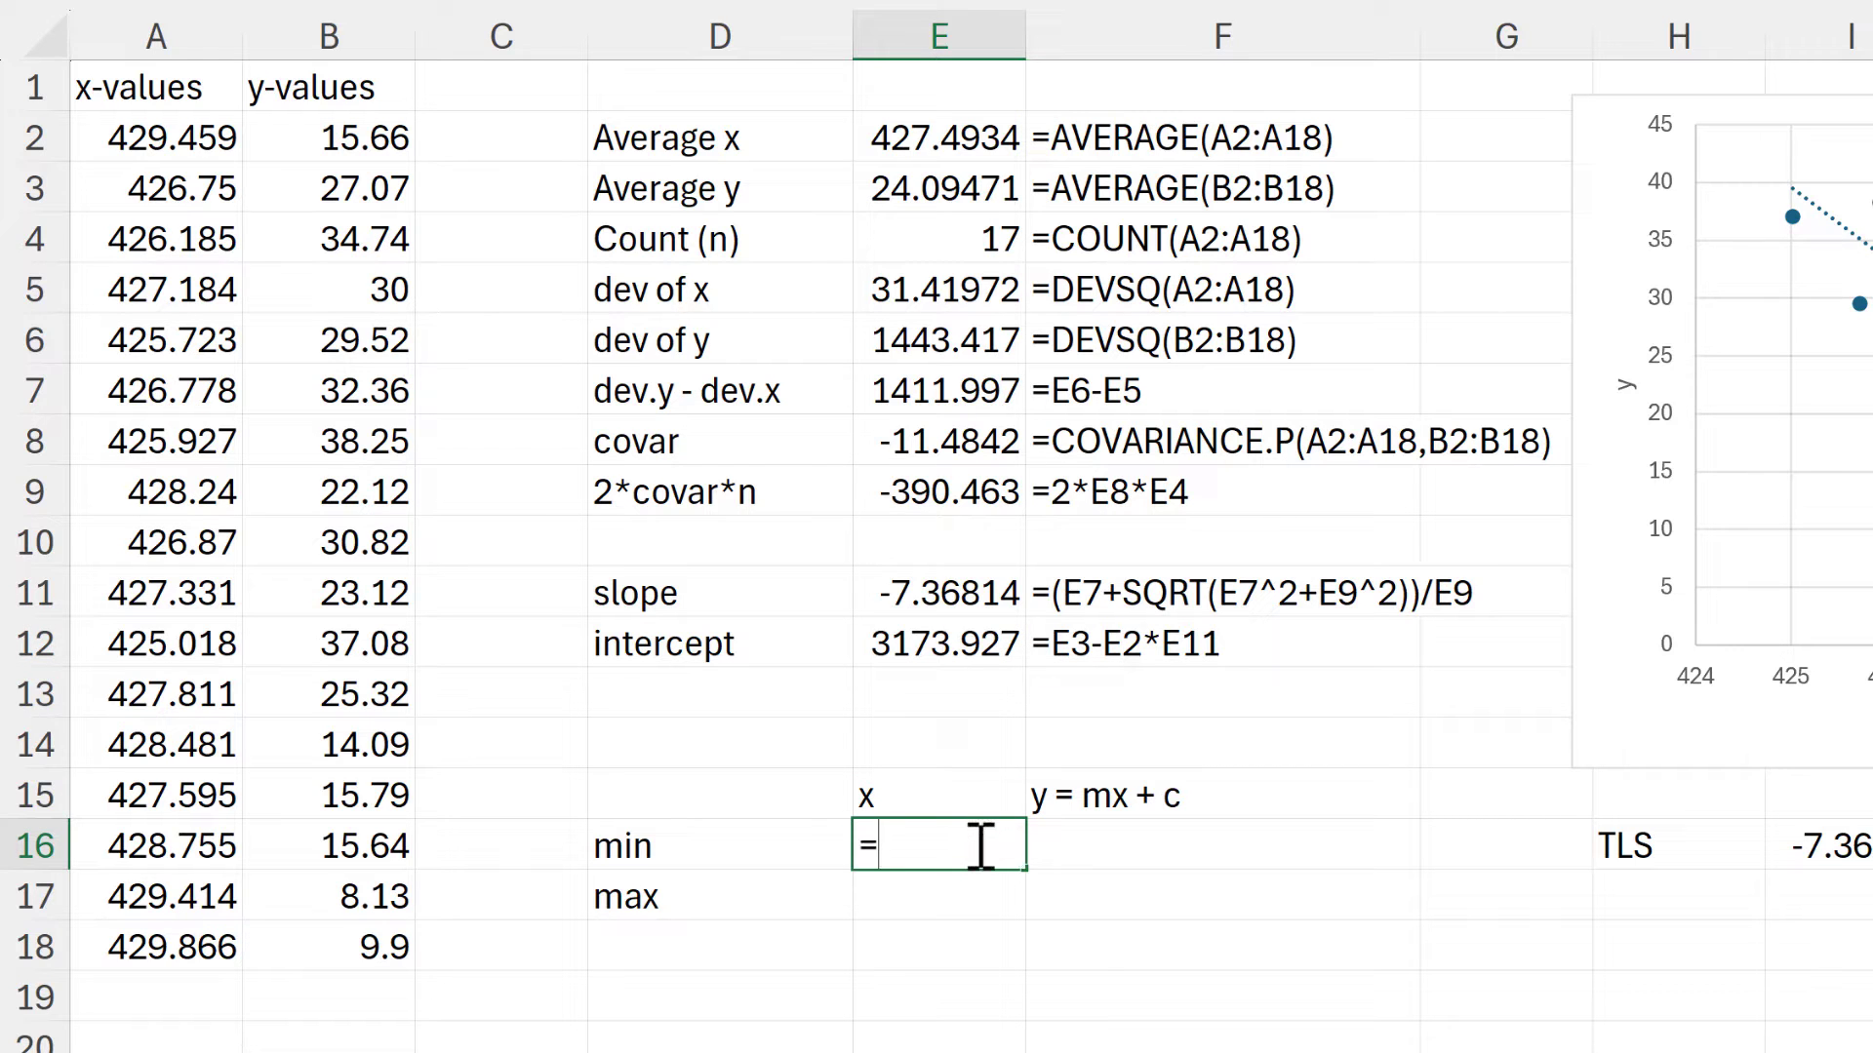
{"action": "type", "text": "min"}
{"action": "key", "text": "Tab"}
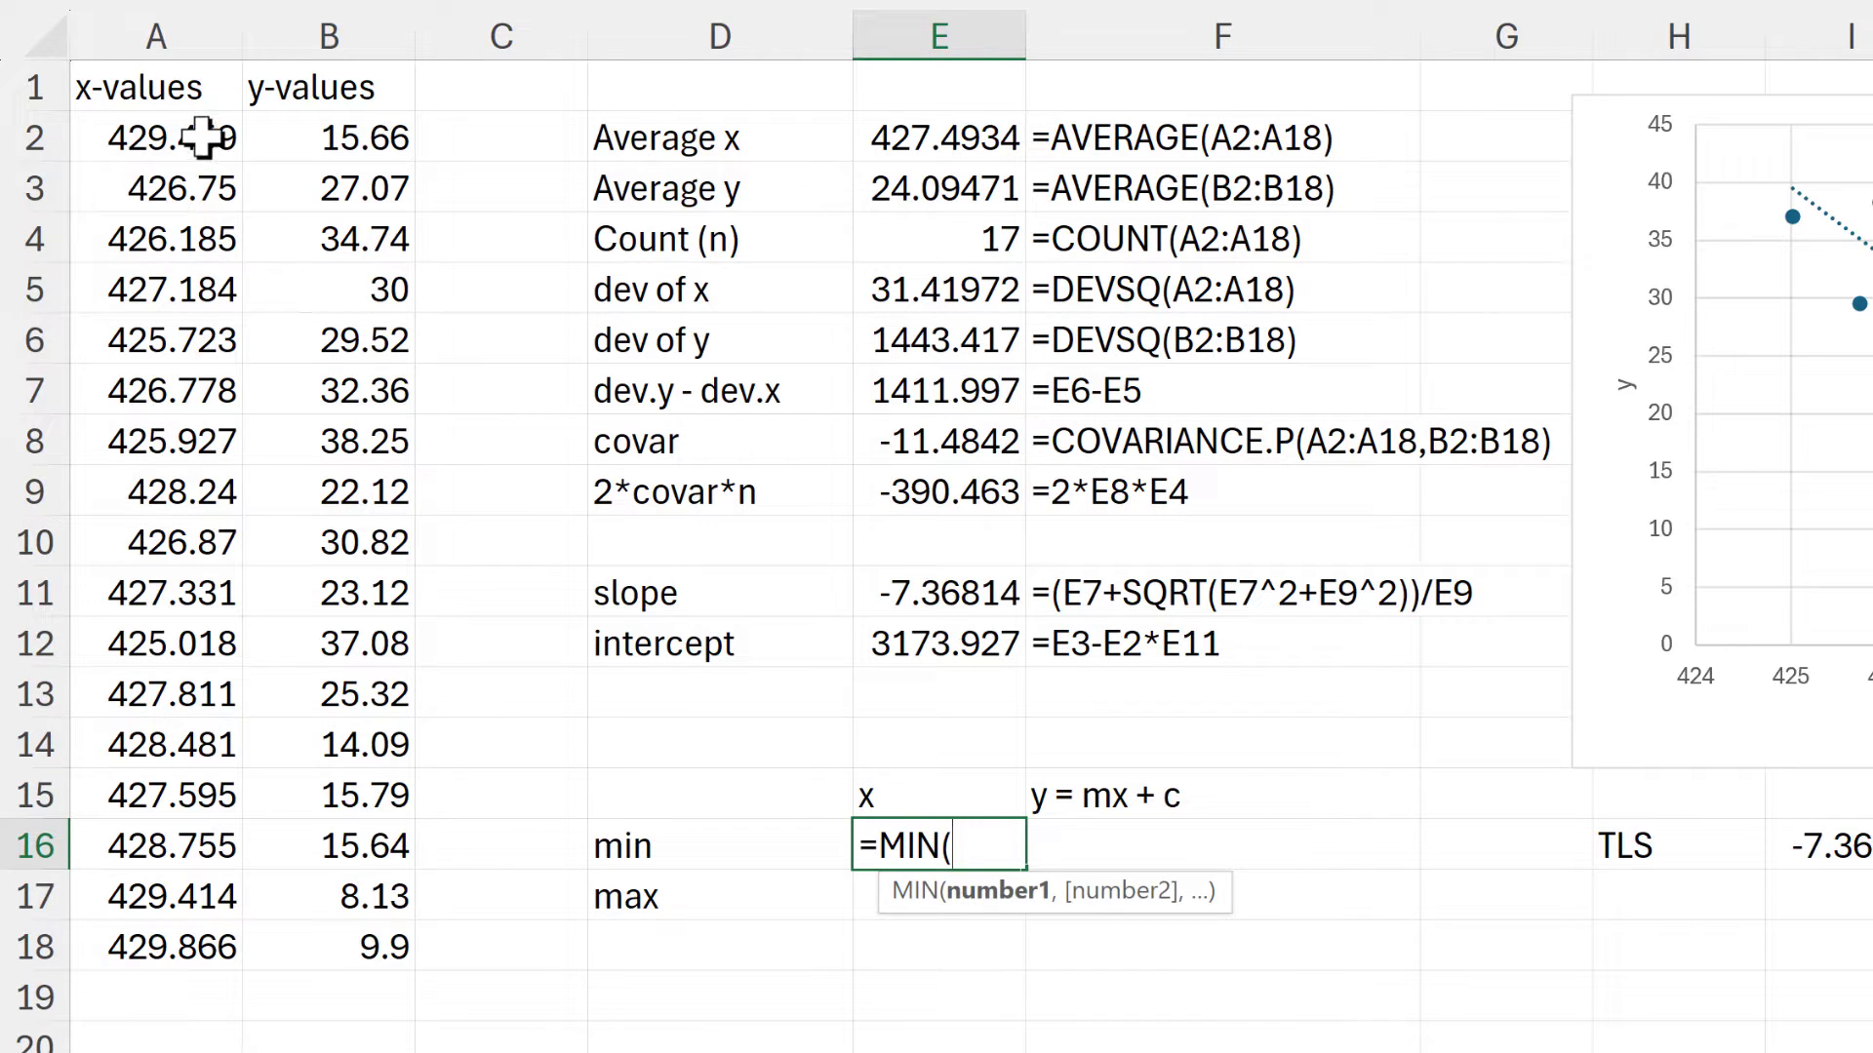
{"action": "left_click_drag", "start_coordinate": [202, 137], "coordinate": [177, 951]}
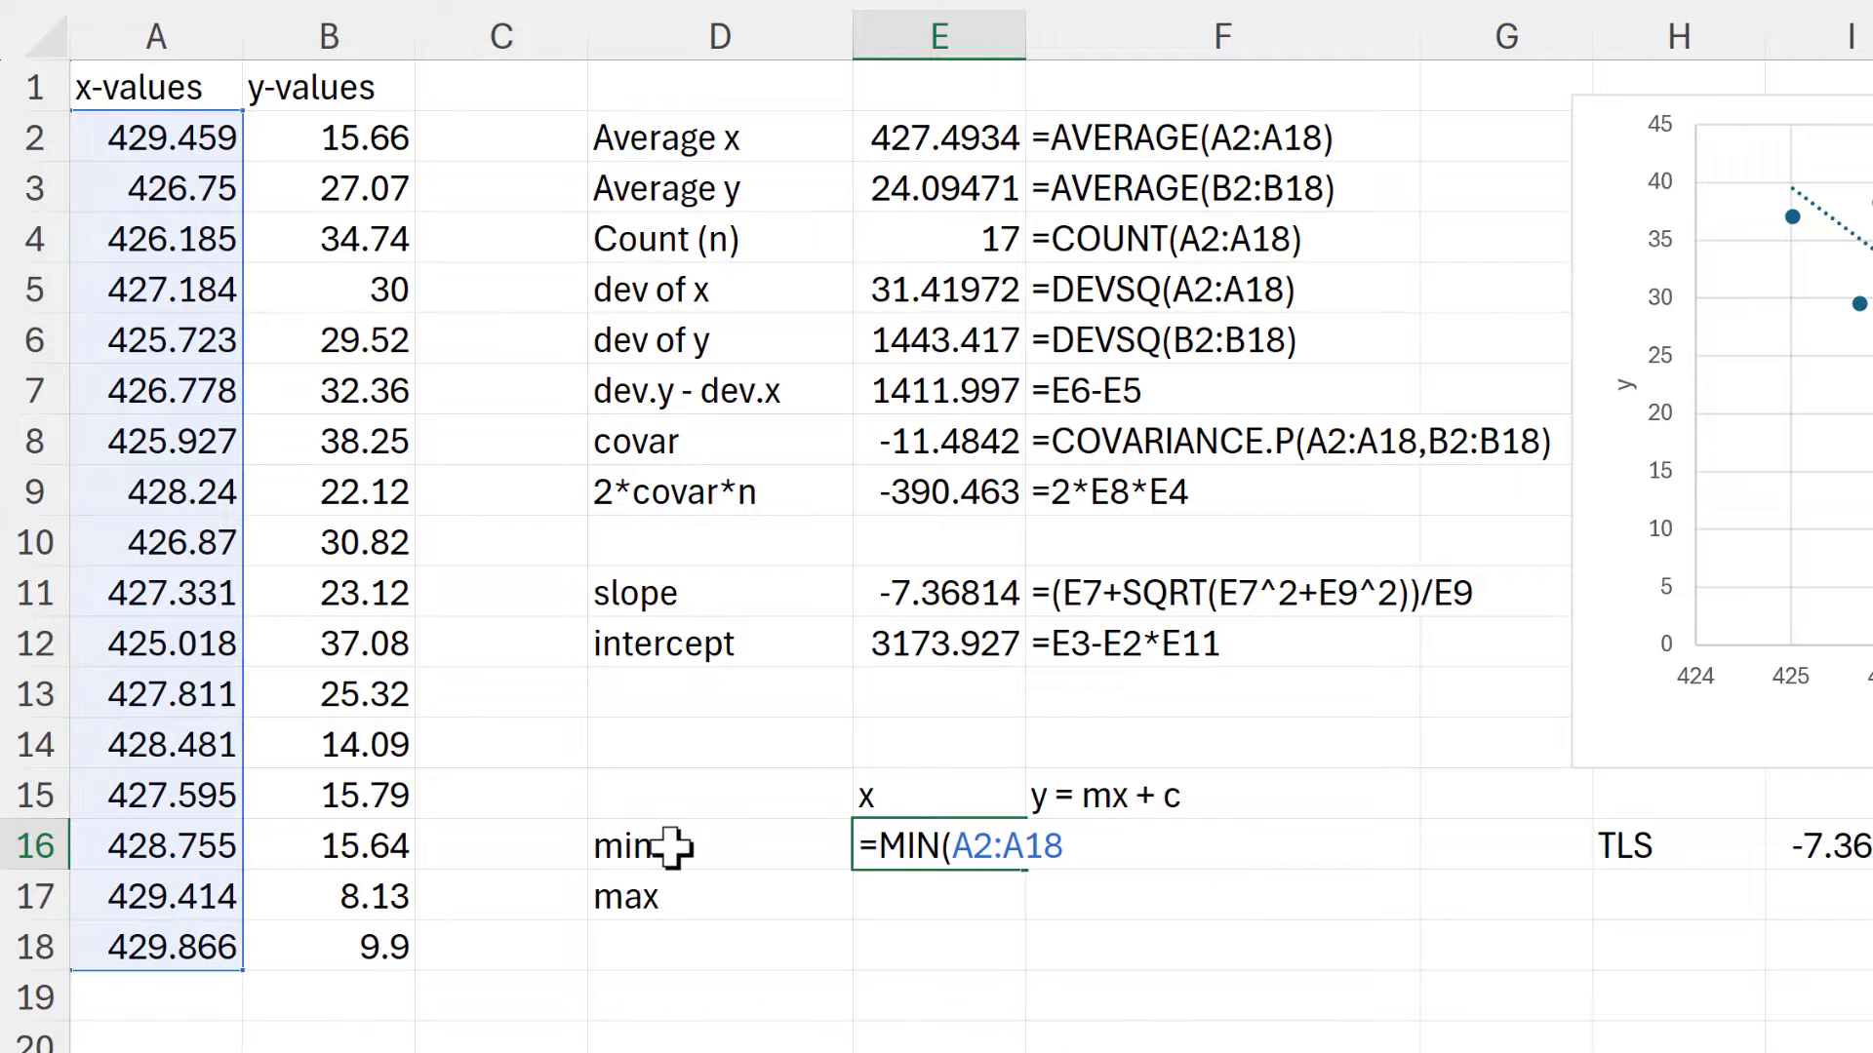
{"action": "key", "text": "Return"}
Find the largest x-value in E17 with the formula =MAX(A2:A18).
{"action": "type", "text": "=max"}
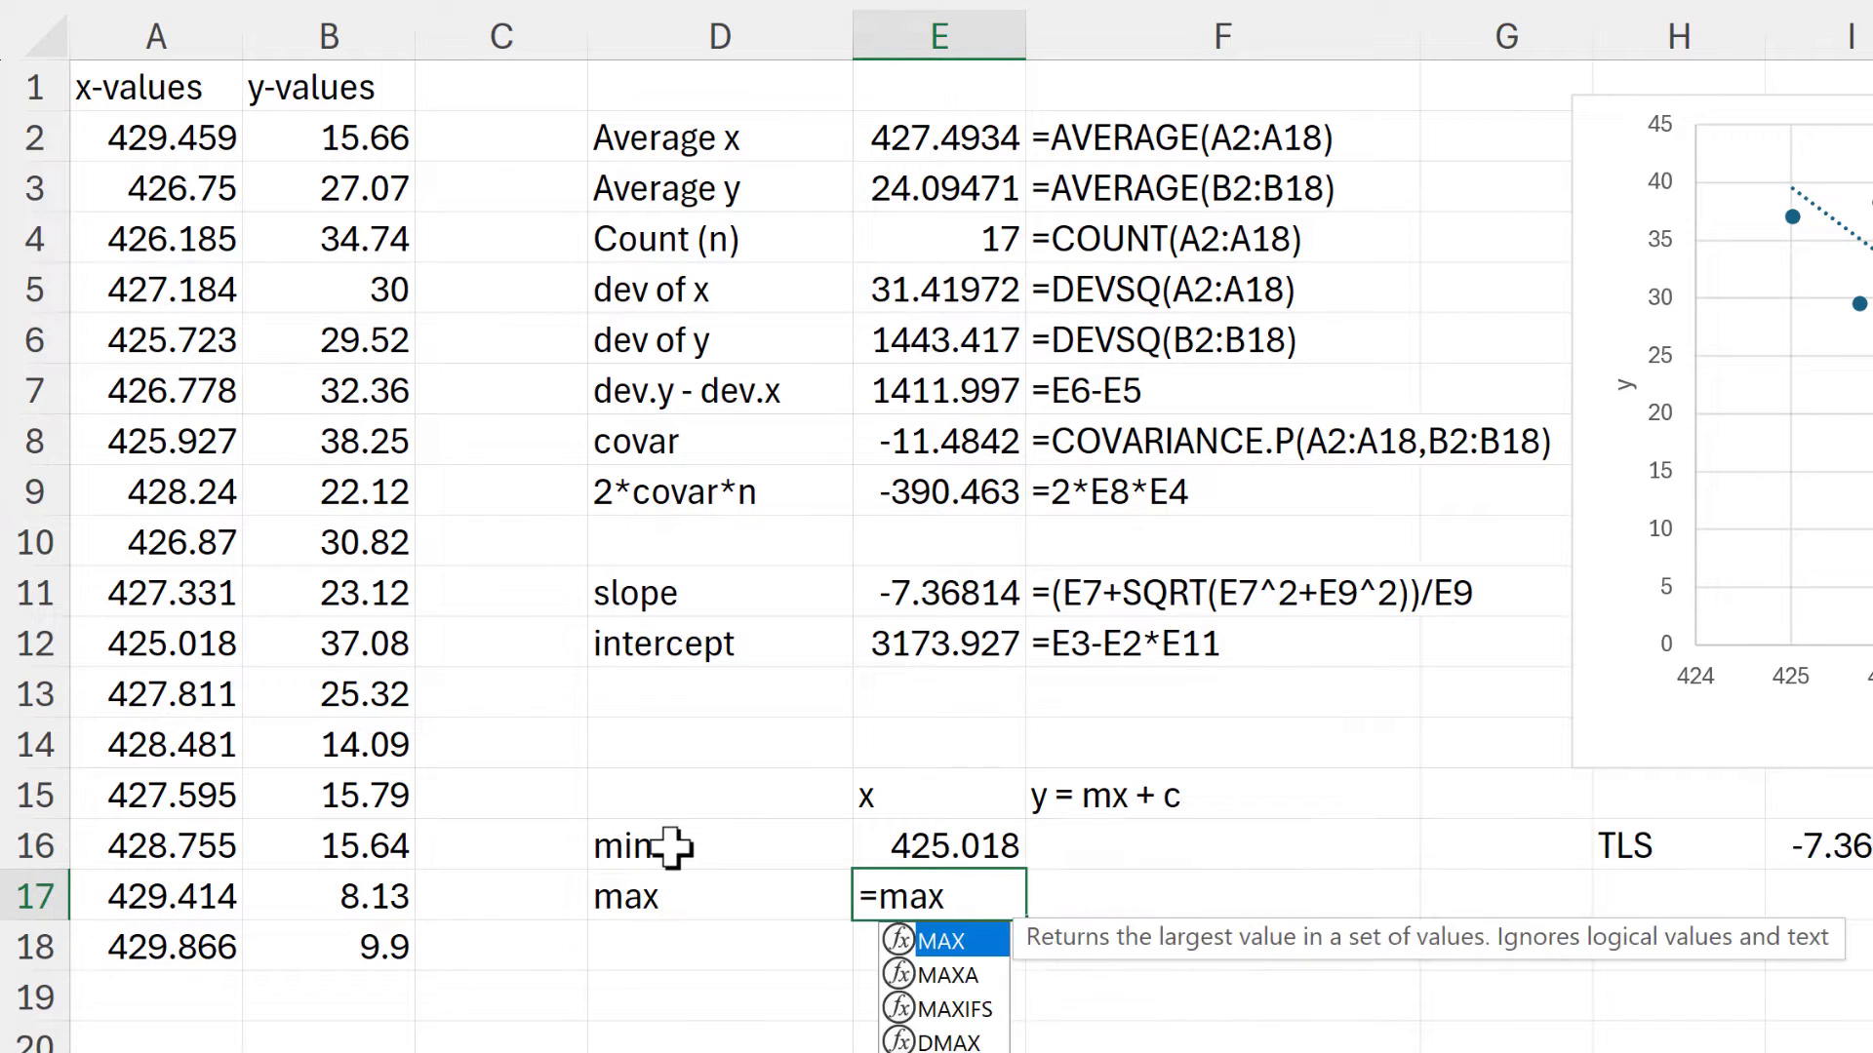
{"action": "key", "text": "Tab"}
{"action": "left_click_drag", "start_coordinate": [168, 140], "coordinate": [161, 948]}
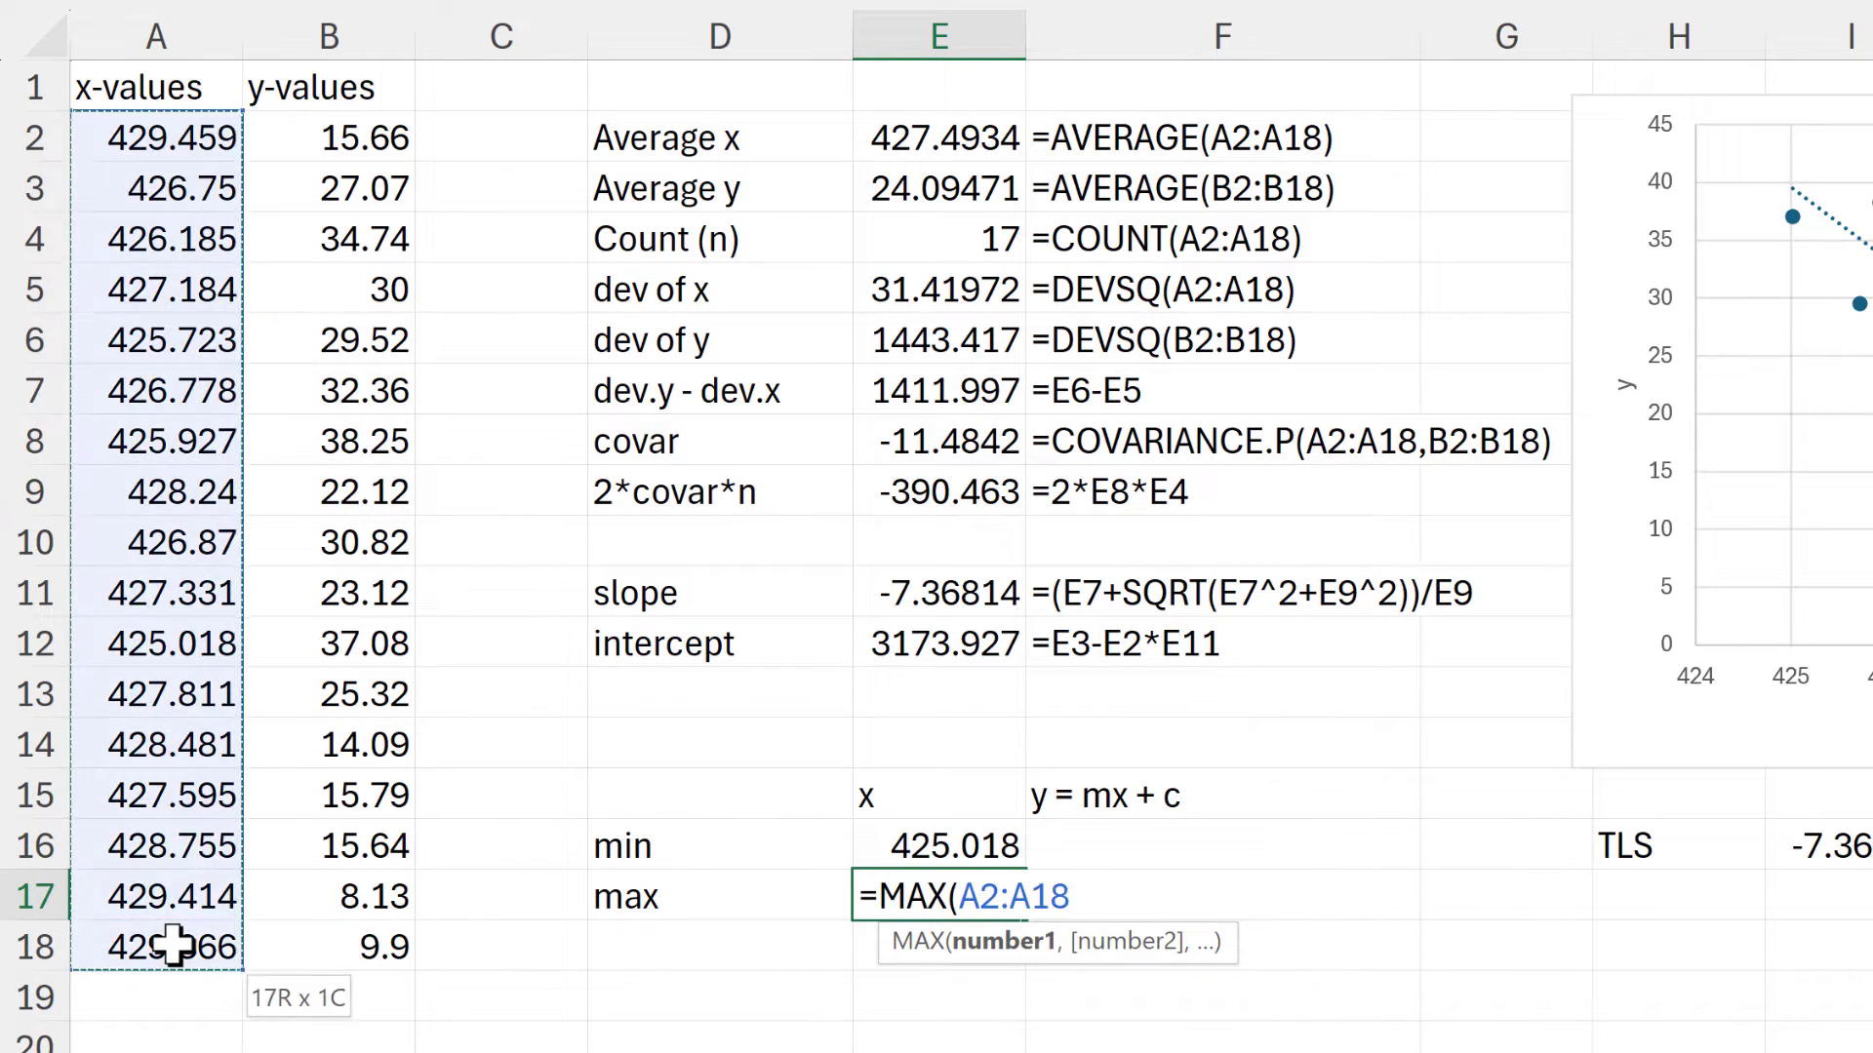
{"action": "key", "text": "Return"}
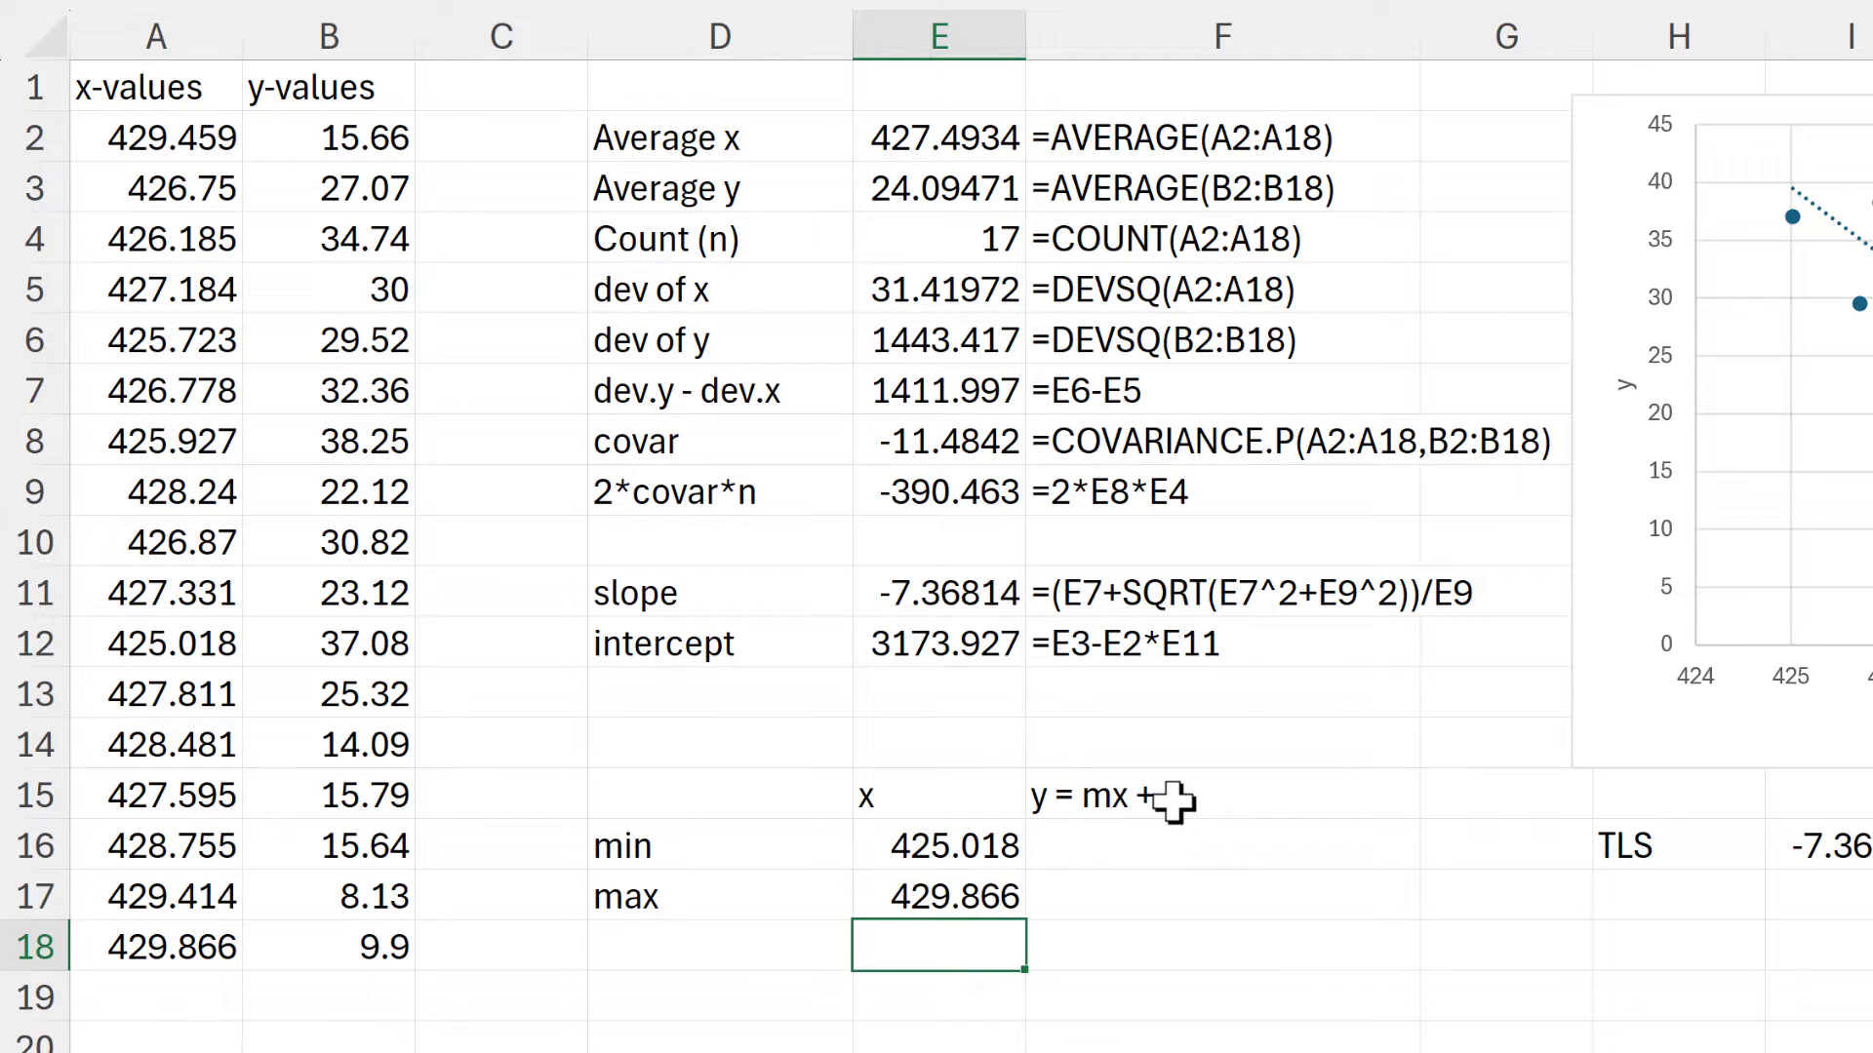
Calculate the line's y-value for the minimum x in F16 with =$E$11*E16+$E$12, keeping the slope and intercept references absolute.
{"action": "left_click", "coordinate": [1171, 806]}
{"action": "left_click", "coordinate": [1148, 847]}
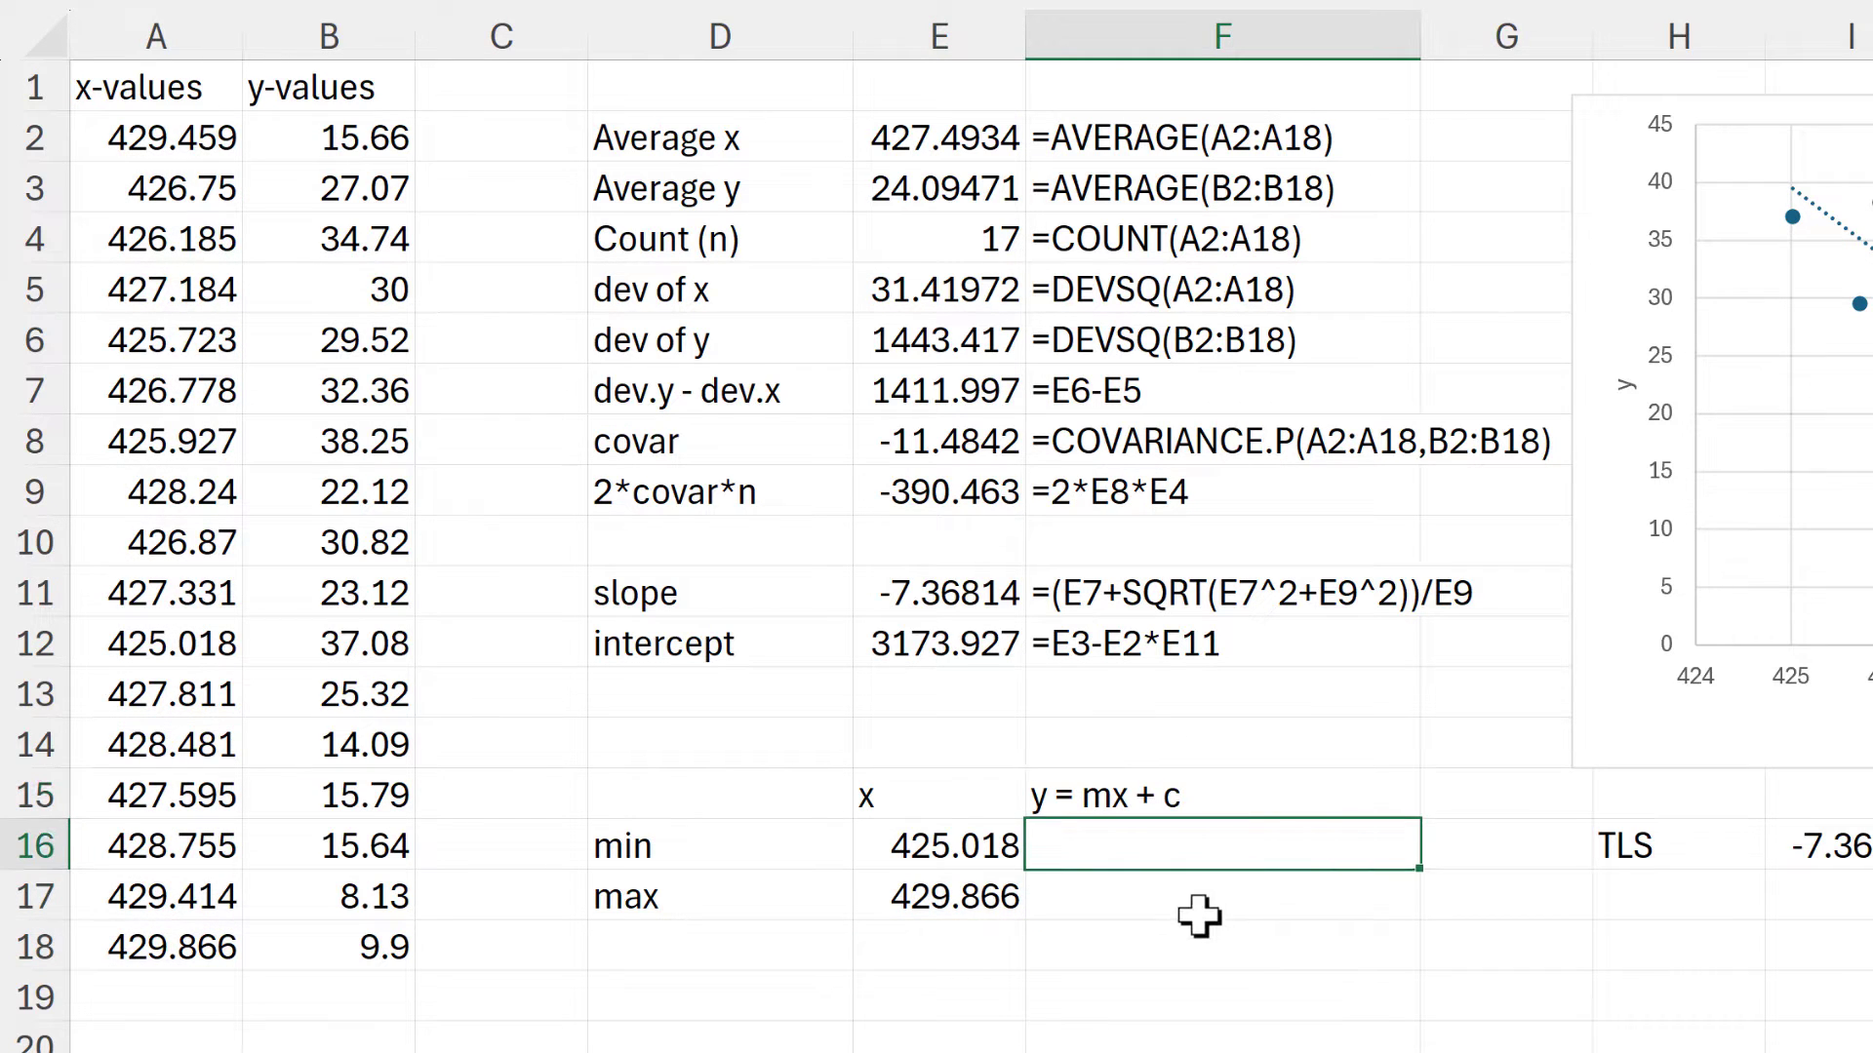
{"action": "type", "text": "="}
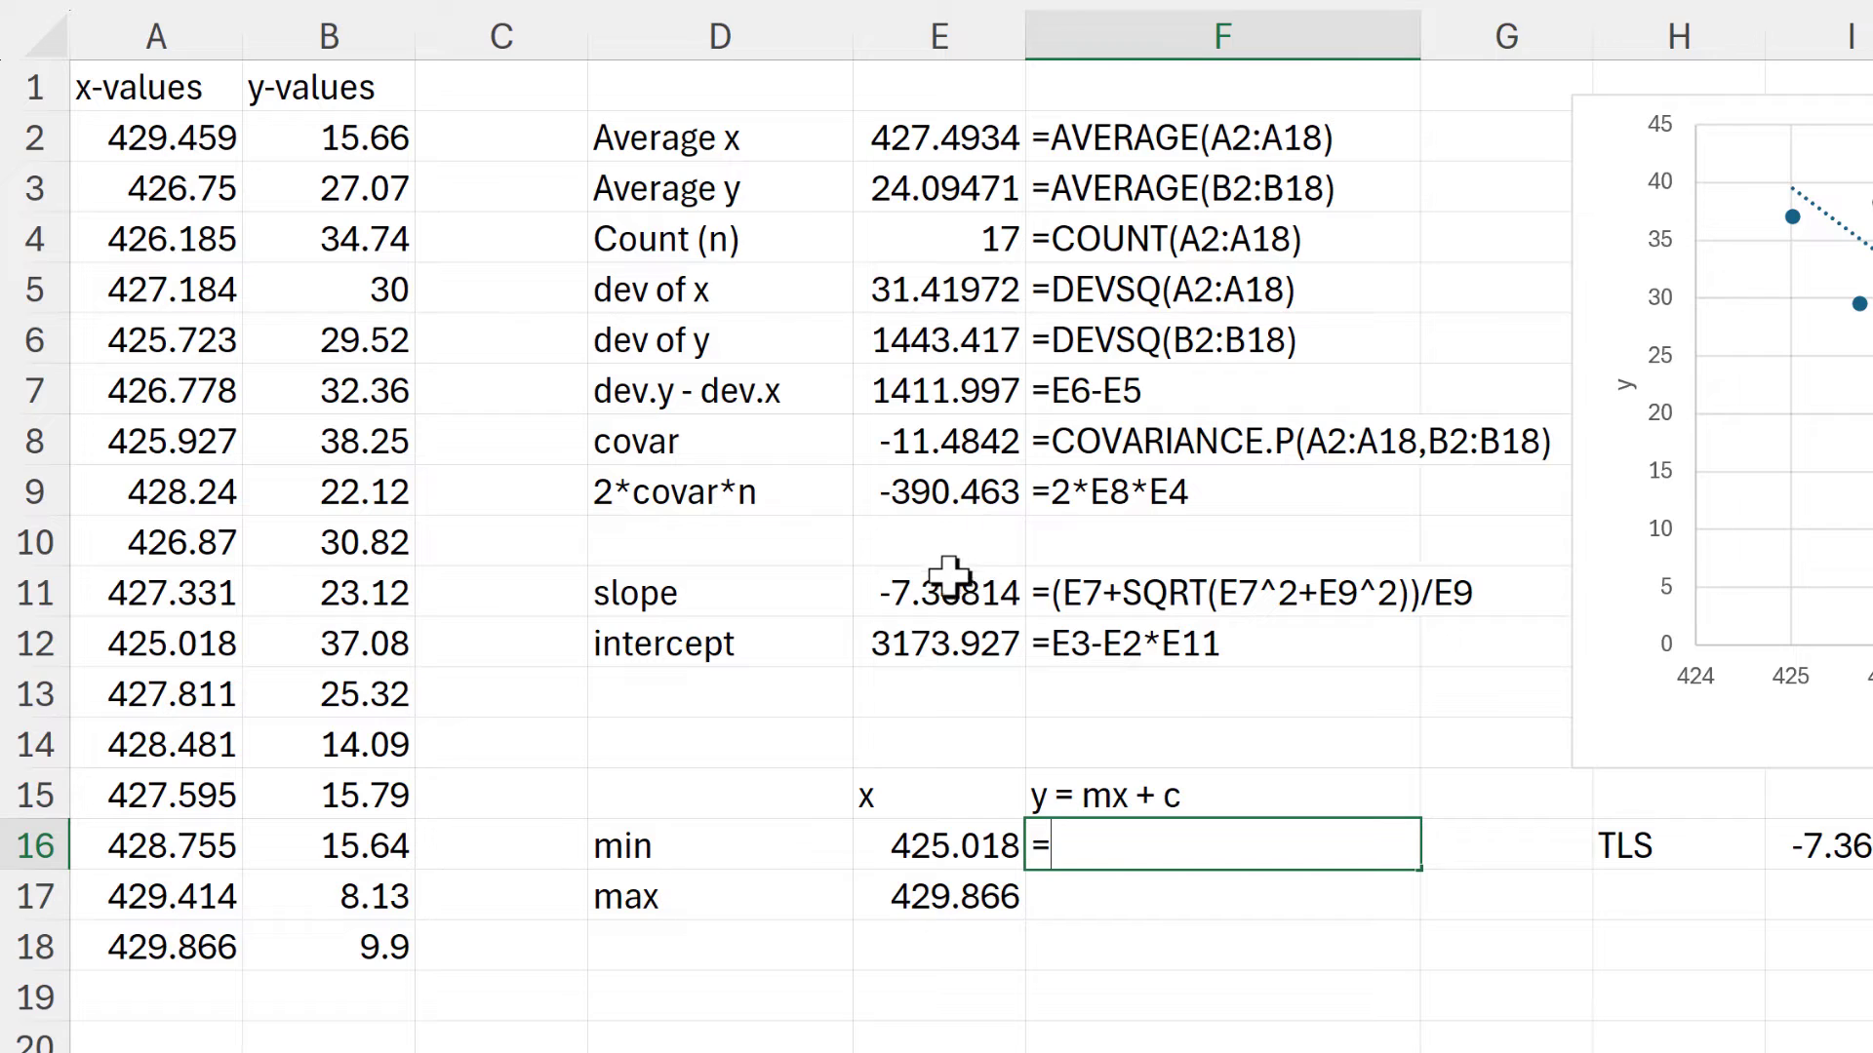
{"action": "left_click", "coordinate": [954, 585]}
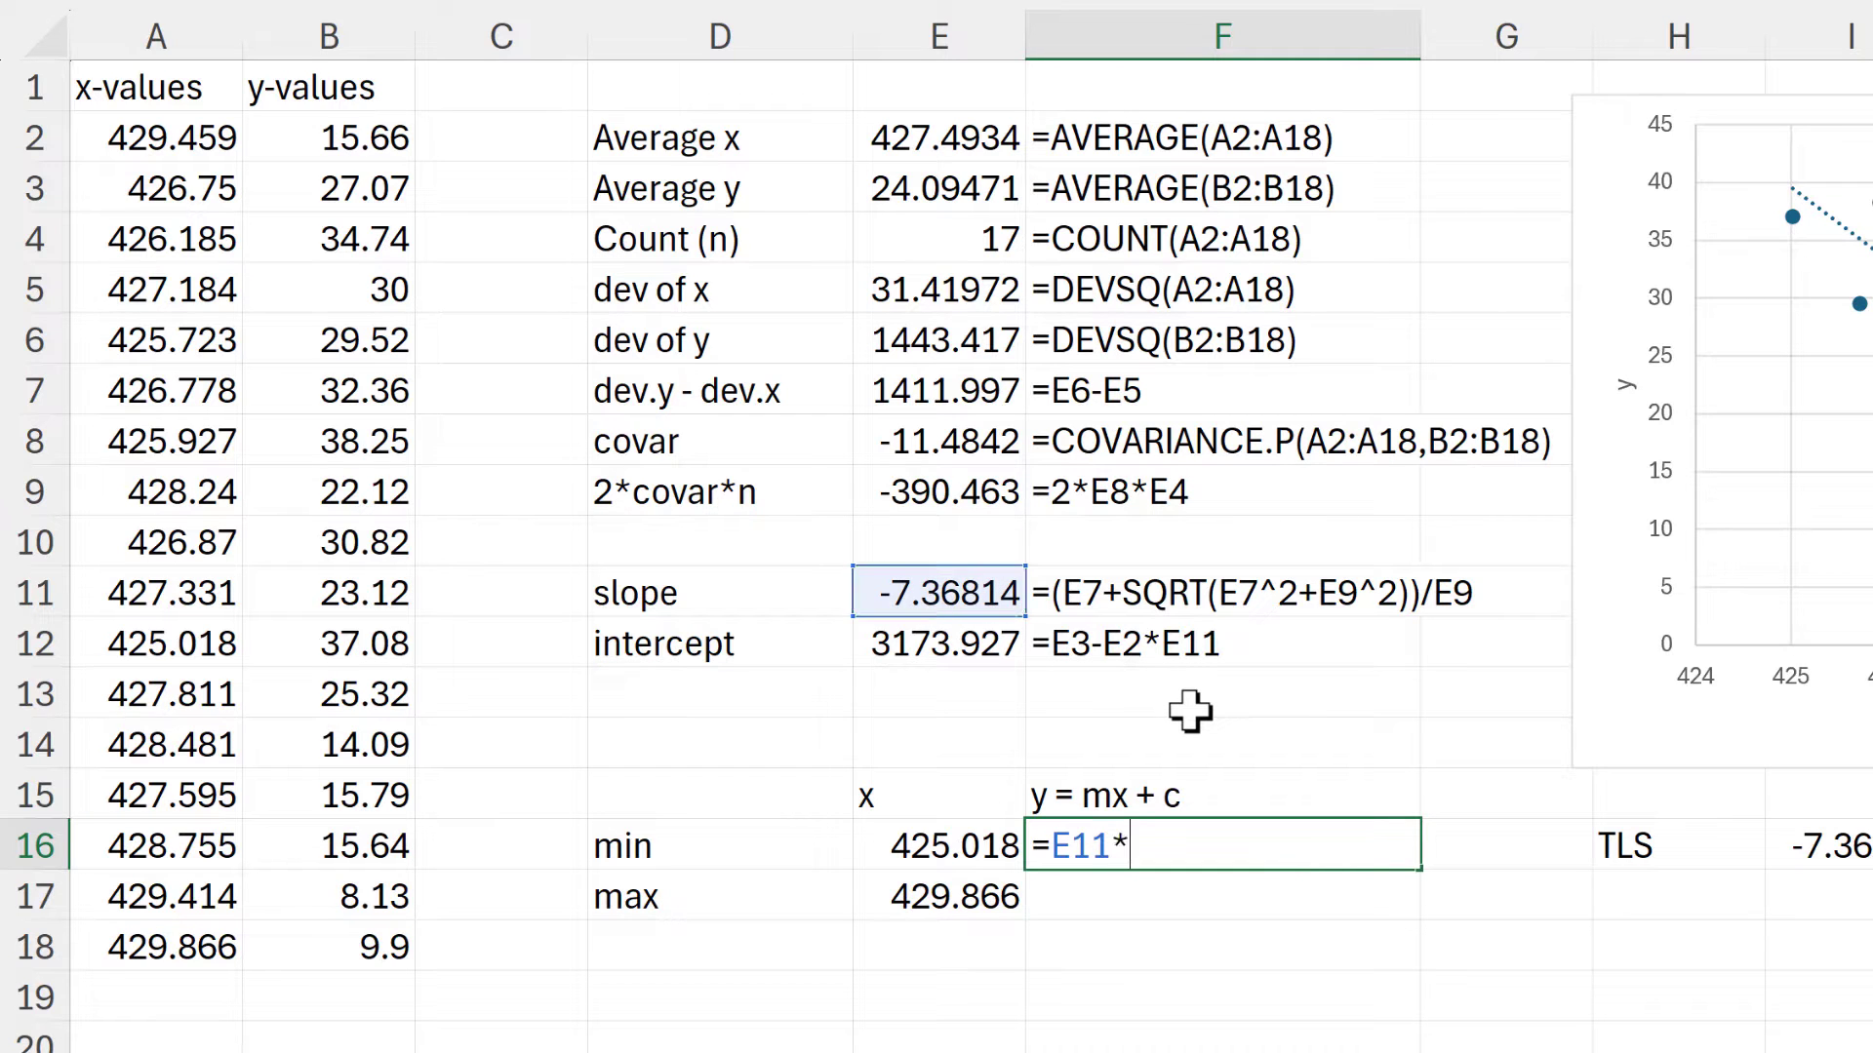
{"action": "type", "text": "*"}
{"action": "left_click", "coordinate": [938, 851]}
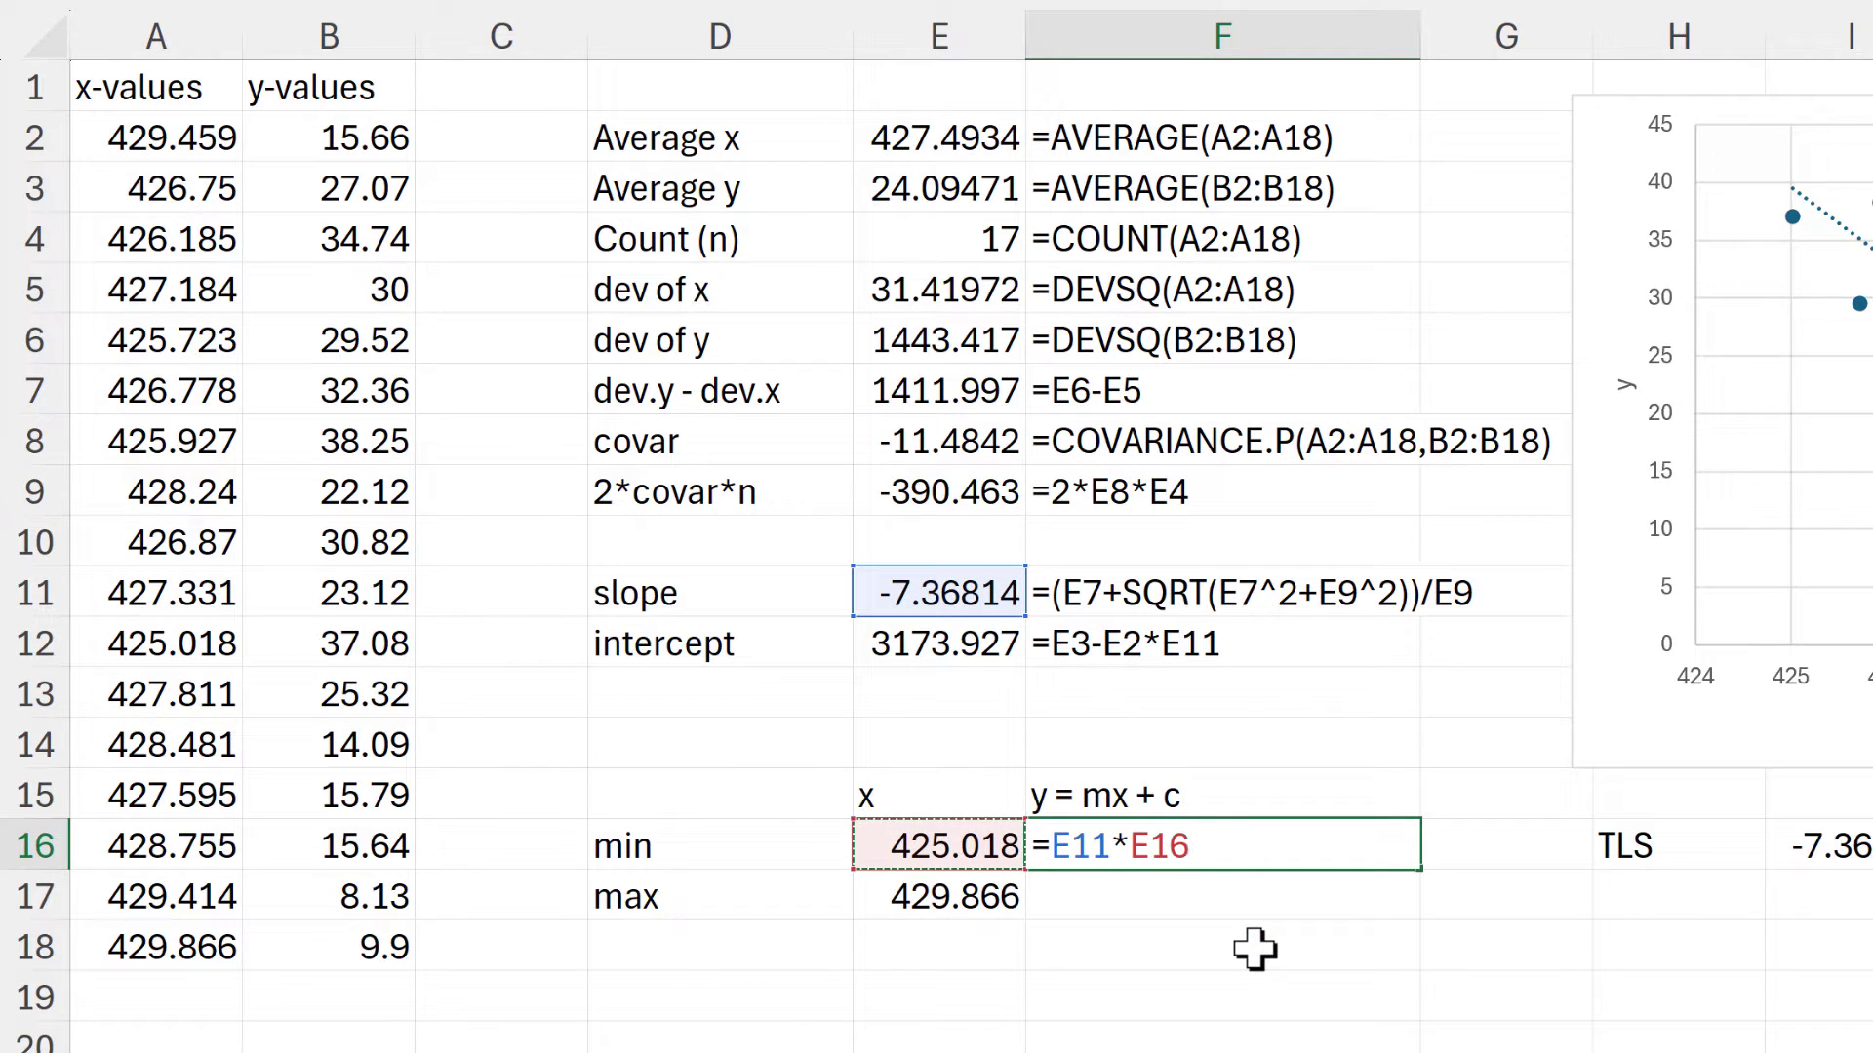
{"action": "type", "text": "+"}
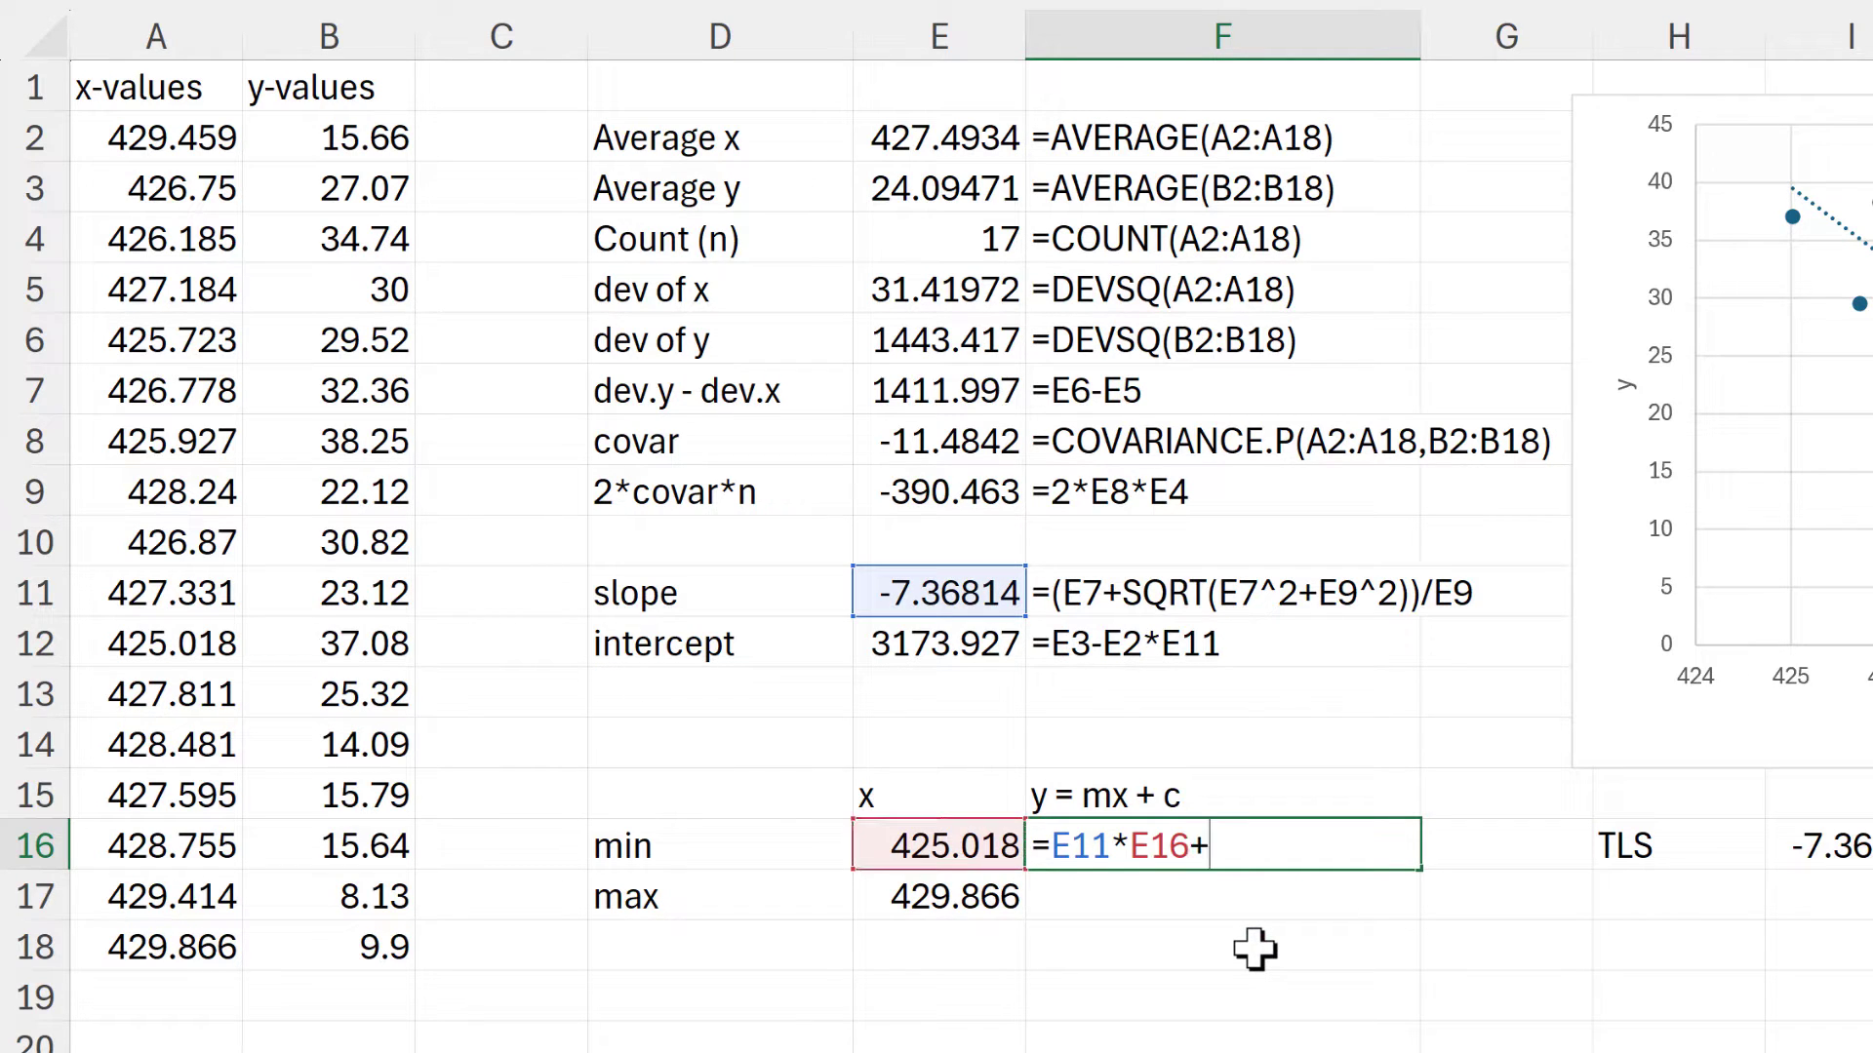
{"action": "left_click", "coordinate": [893, 658]}
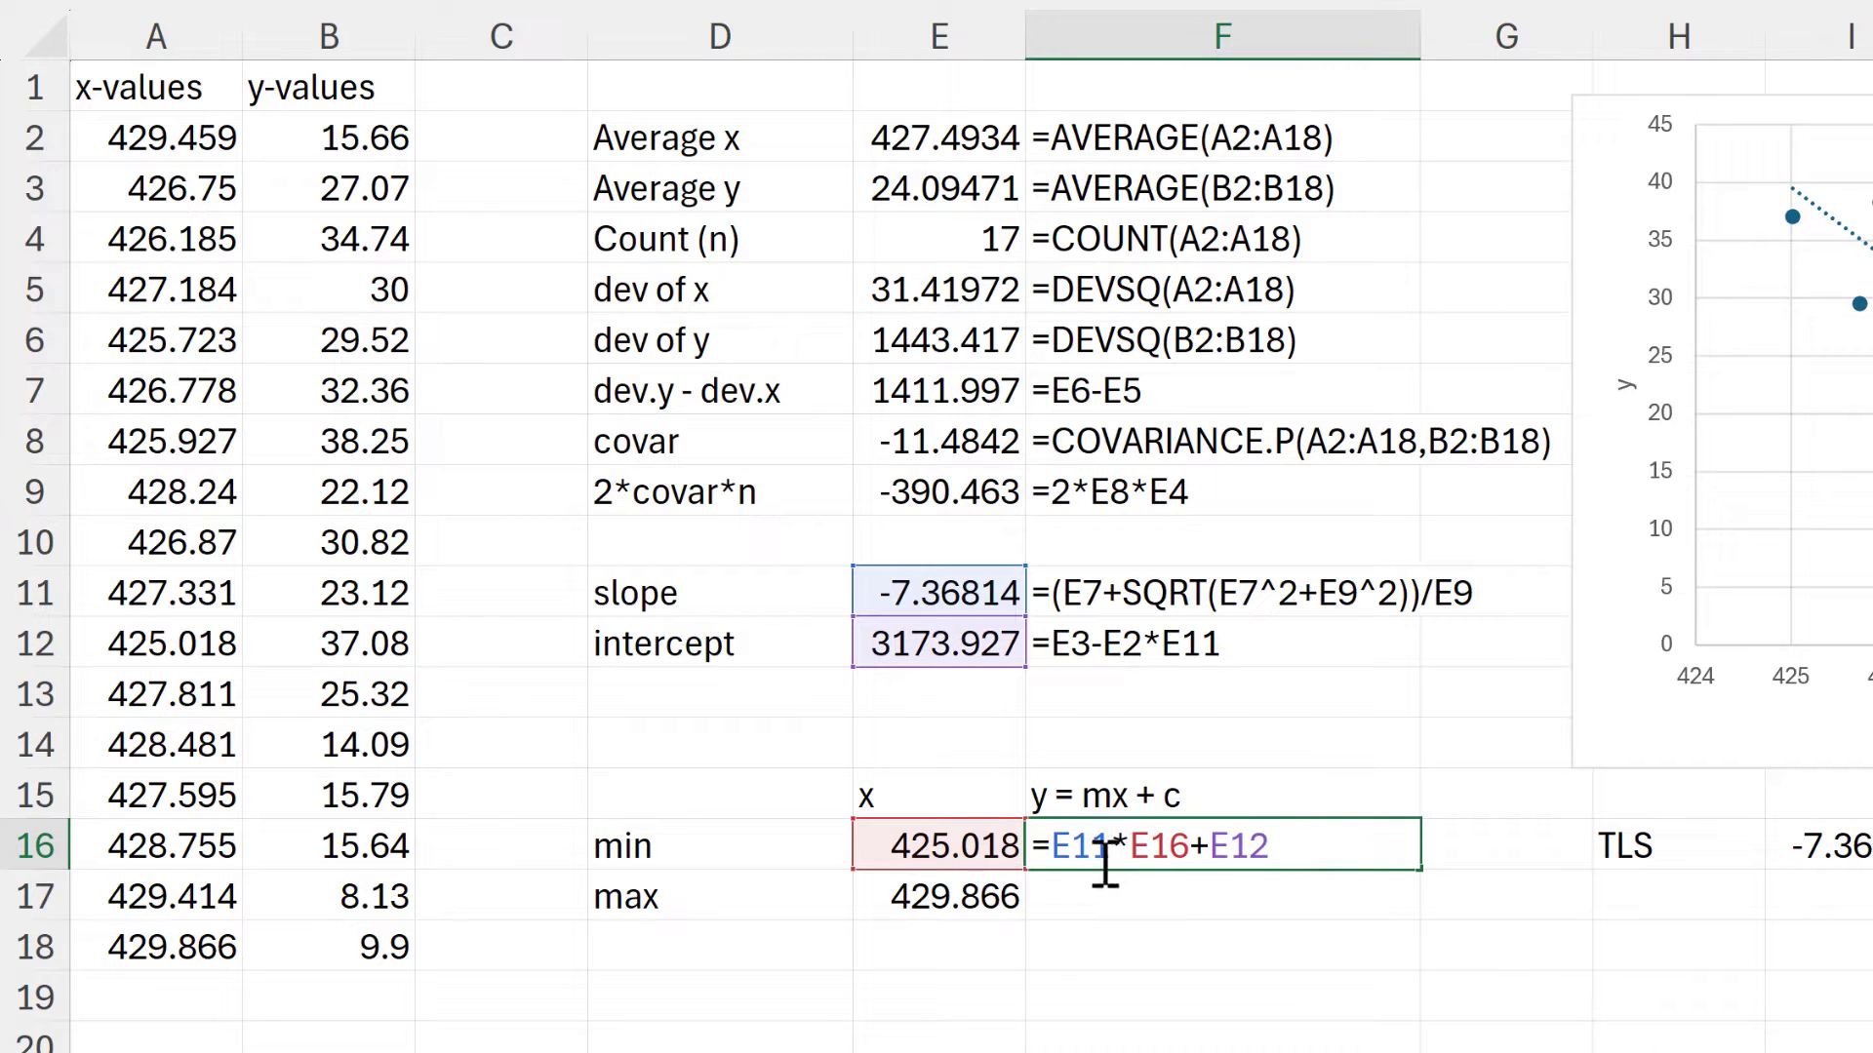
{"action": "left_click", "coordinate": [1105, 863]}
{"action": "key", "text": "F4"}
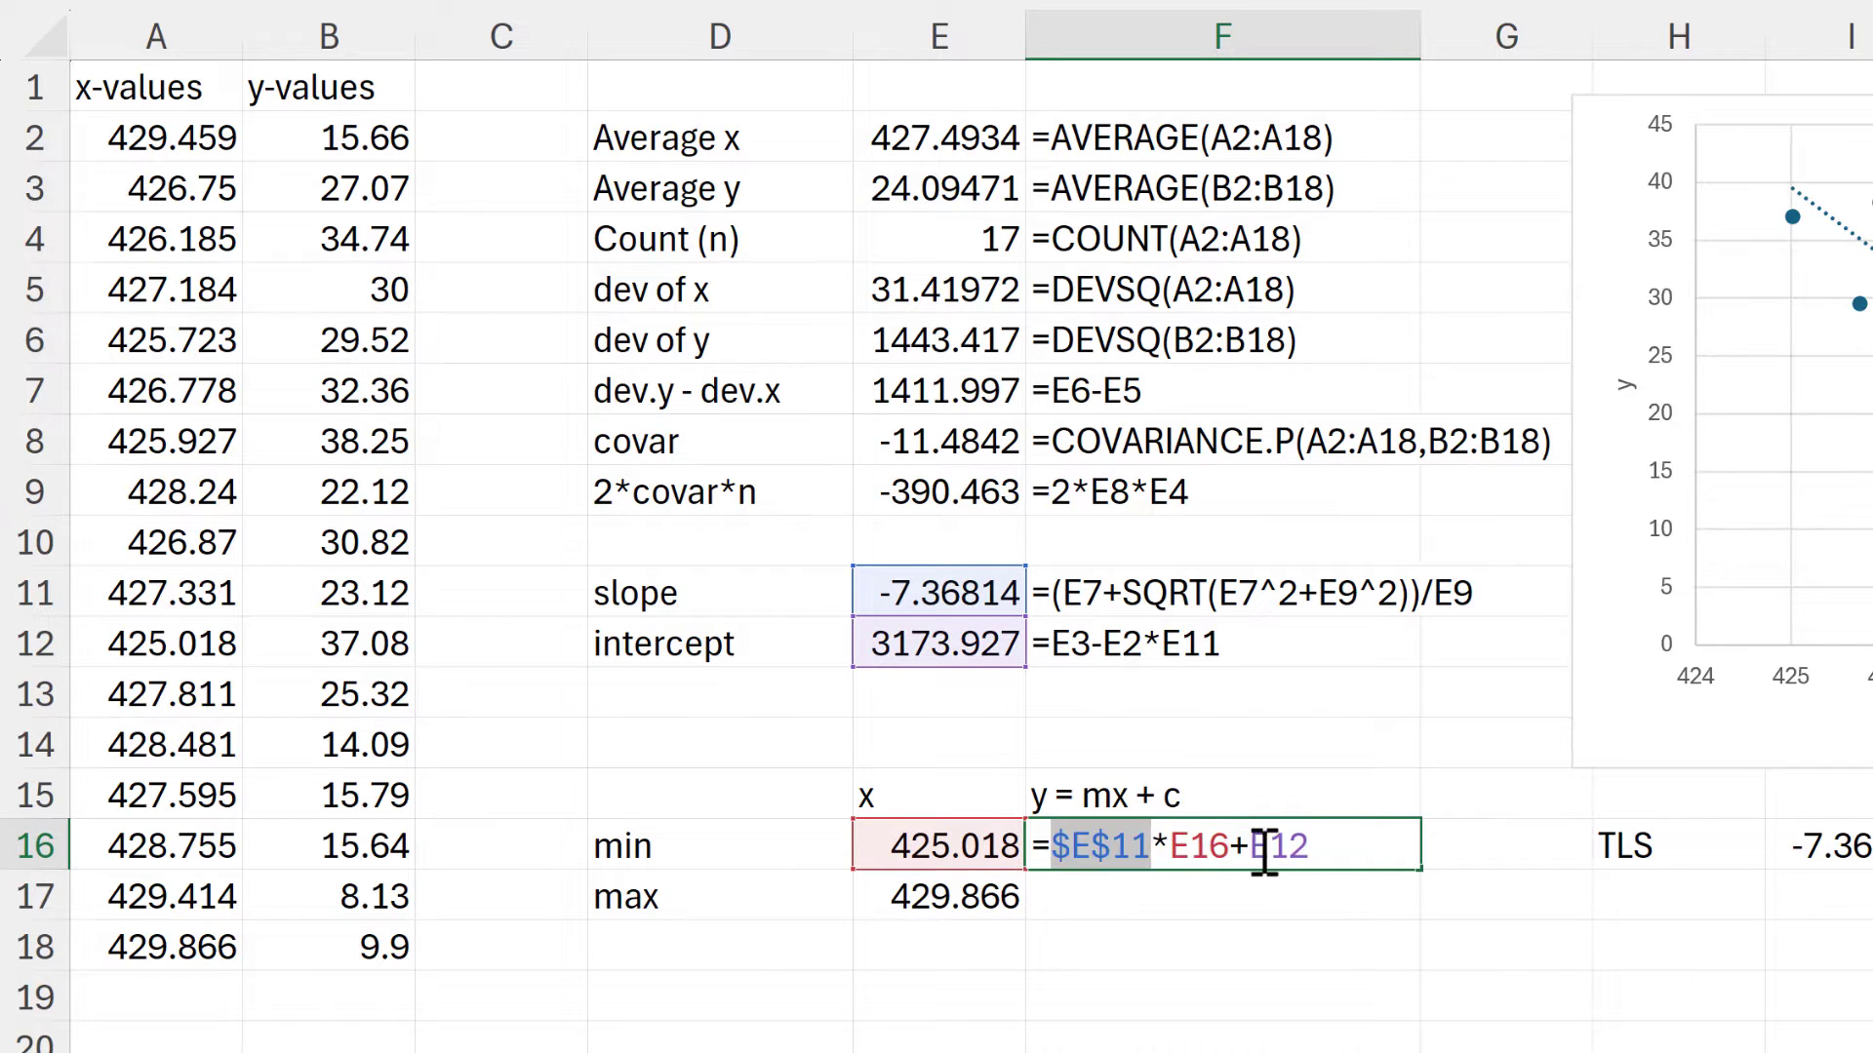
{"action": "left_click", "coordinate": [1268, 864]}
{"action": "key", "text": "F4"}
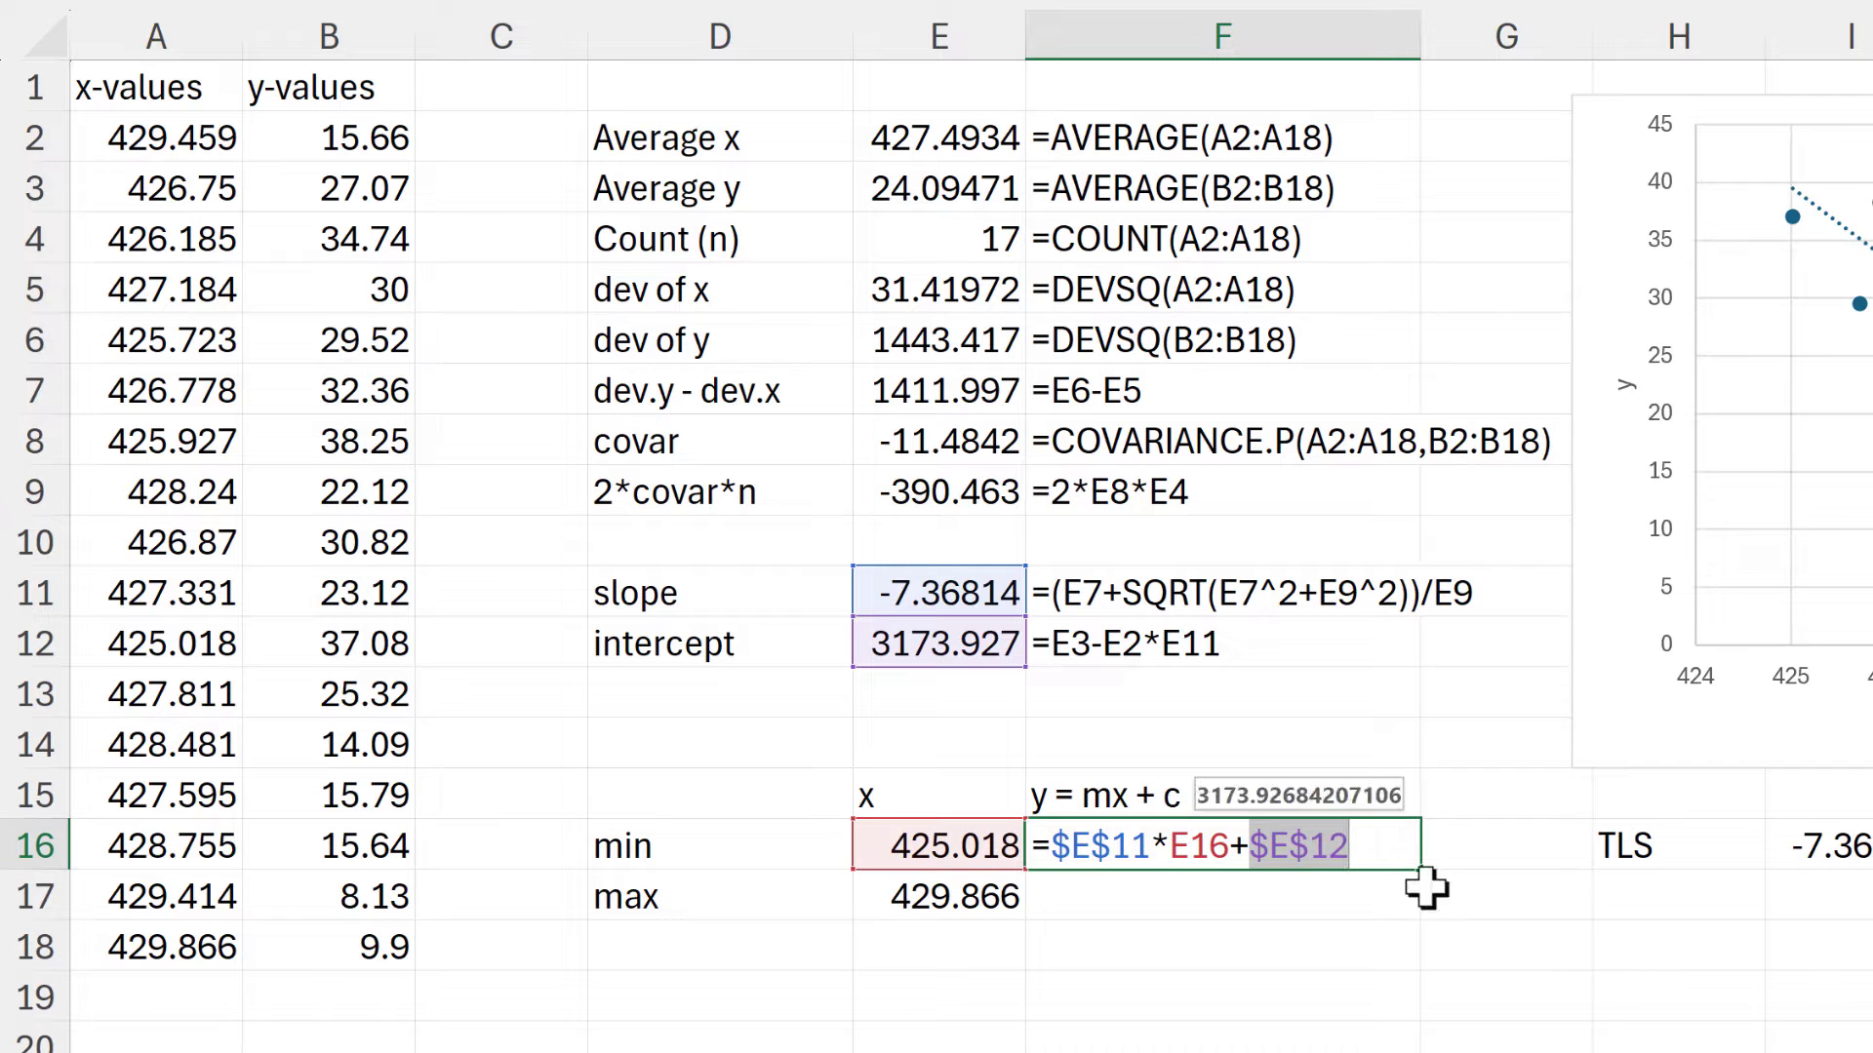
{"action": "key", "text": "Return"}
Copy the F16 formula down to F17 for the maximum x and check the references in the copied formula.
{"action": "left_click", "coordinate": [1361, 841]}
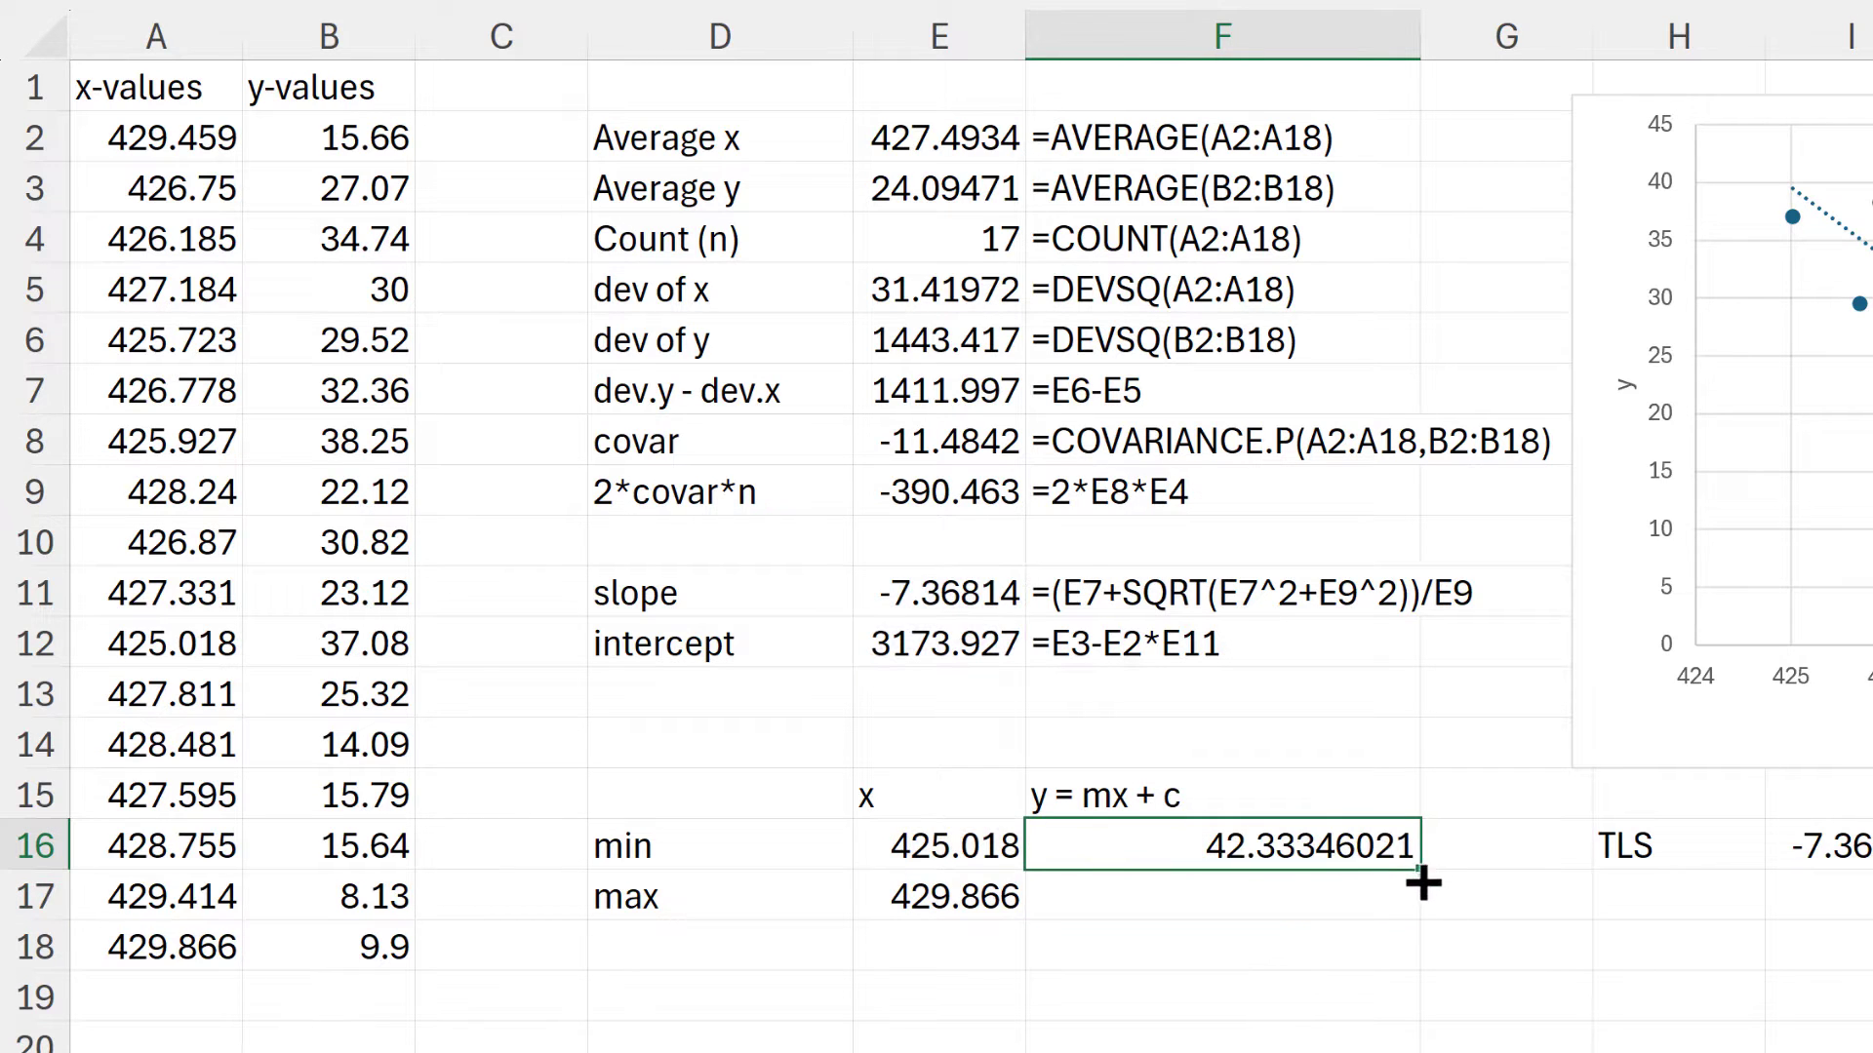
{"action": "mouse_move", "coordinate": [1422, 878]}
{"action": "left_mouse_down"}
{"action": "mouse_move", "coordinate": [1425, 903]}
{"action": "mouse_move", "coordinate": [1385, 896]}
{"action": "mouse_move", "coordinate": [1404, 902]}
{"action": "left_mouse_up"}
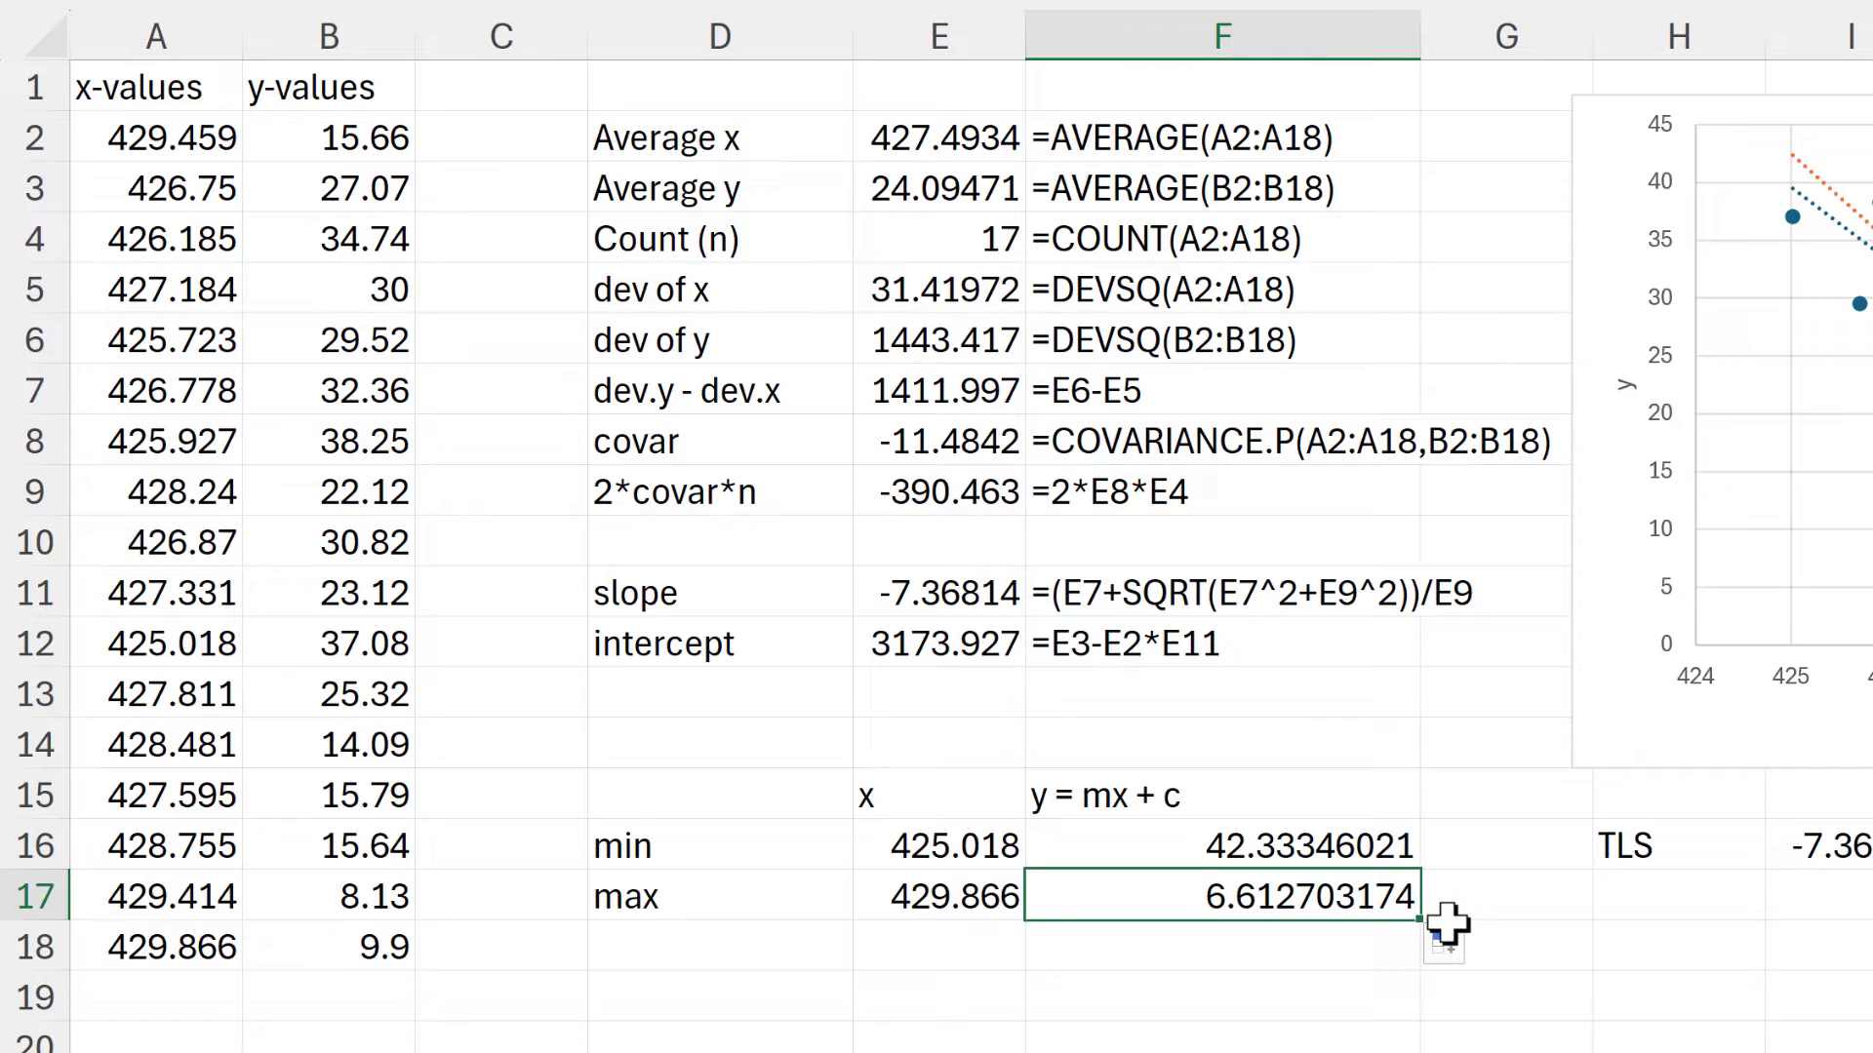
{"action": "key", "text": "F2"}
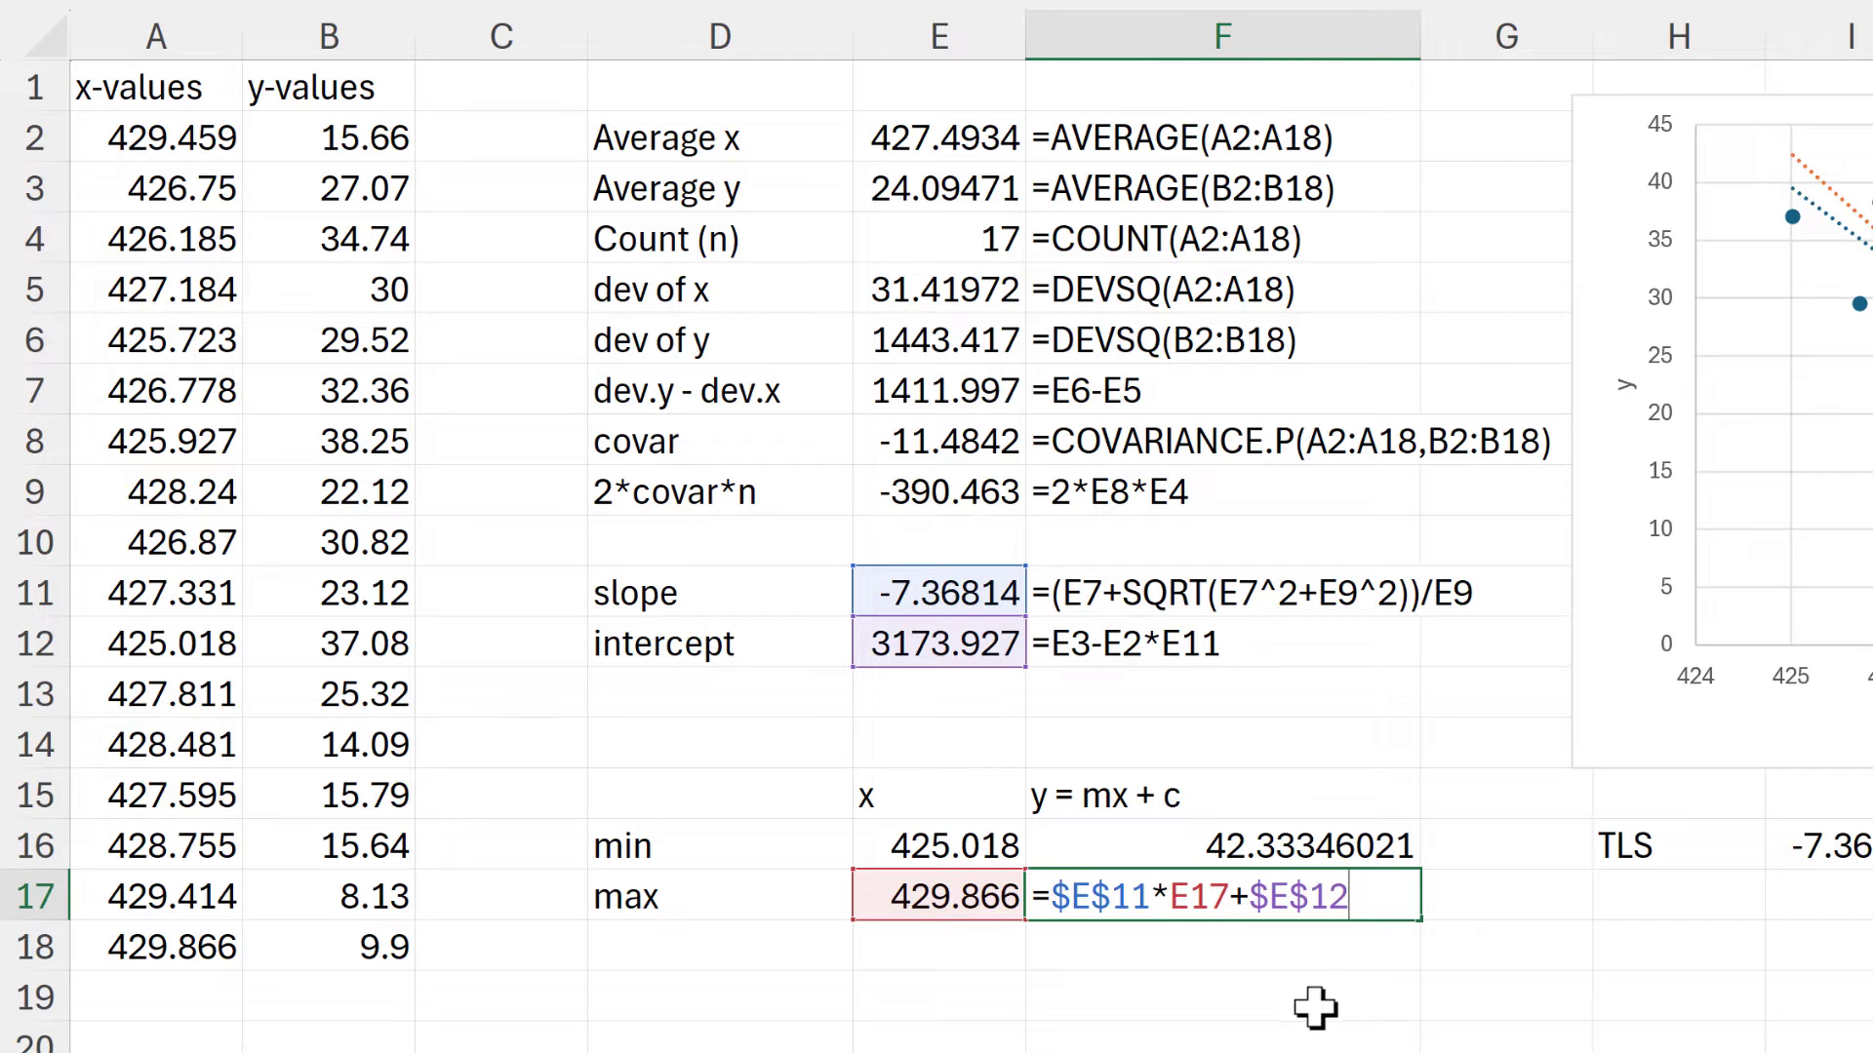
{"action": "key", "text": "Return"}
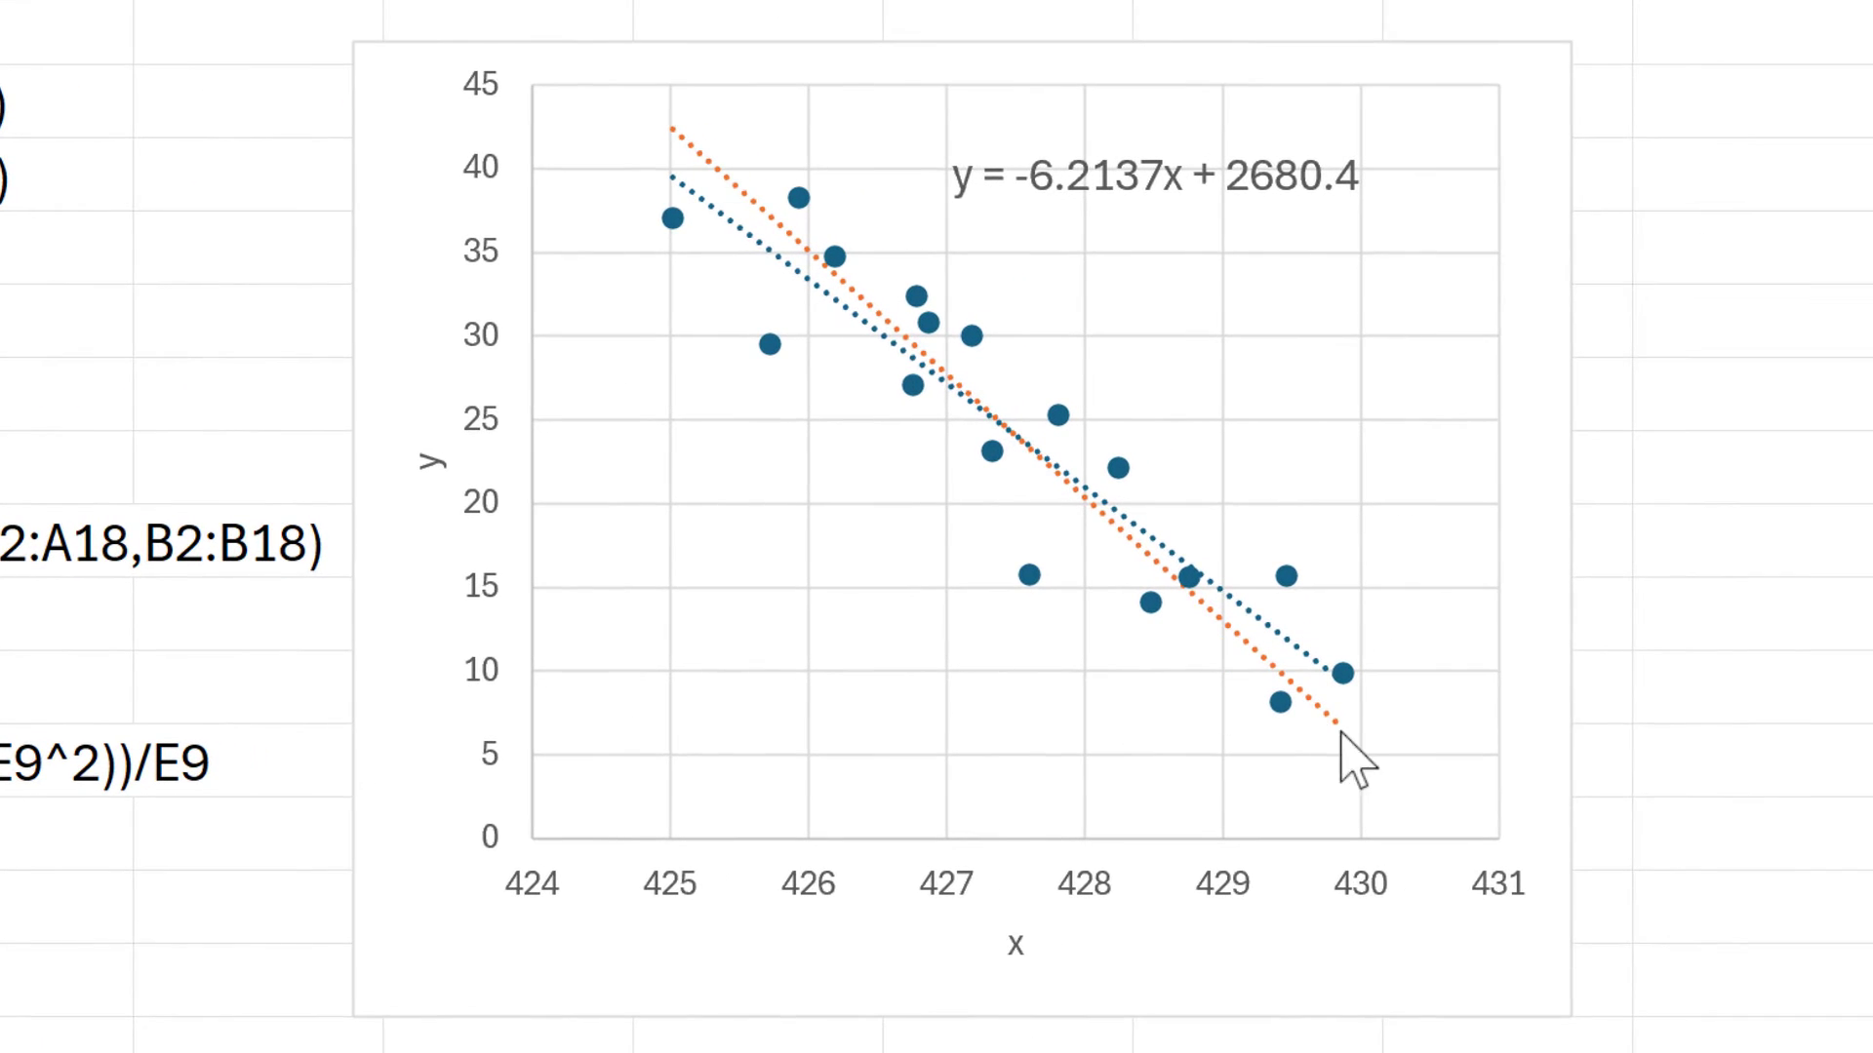
Select the ordinary regression trendline and the TLS line in the scatter chart to compare them.
{"action": "left_click", "coordinate": [722, 223]}
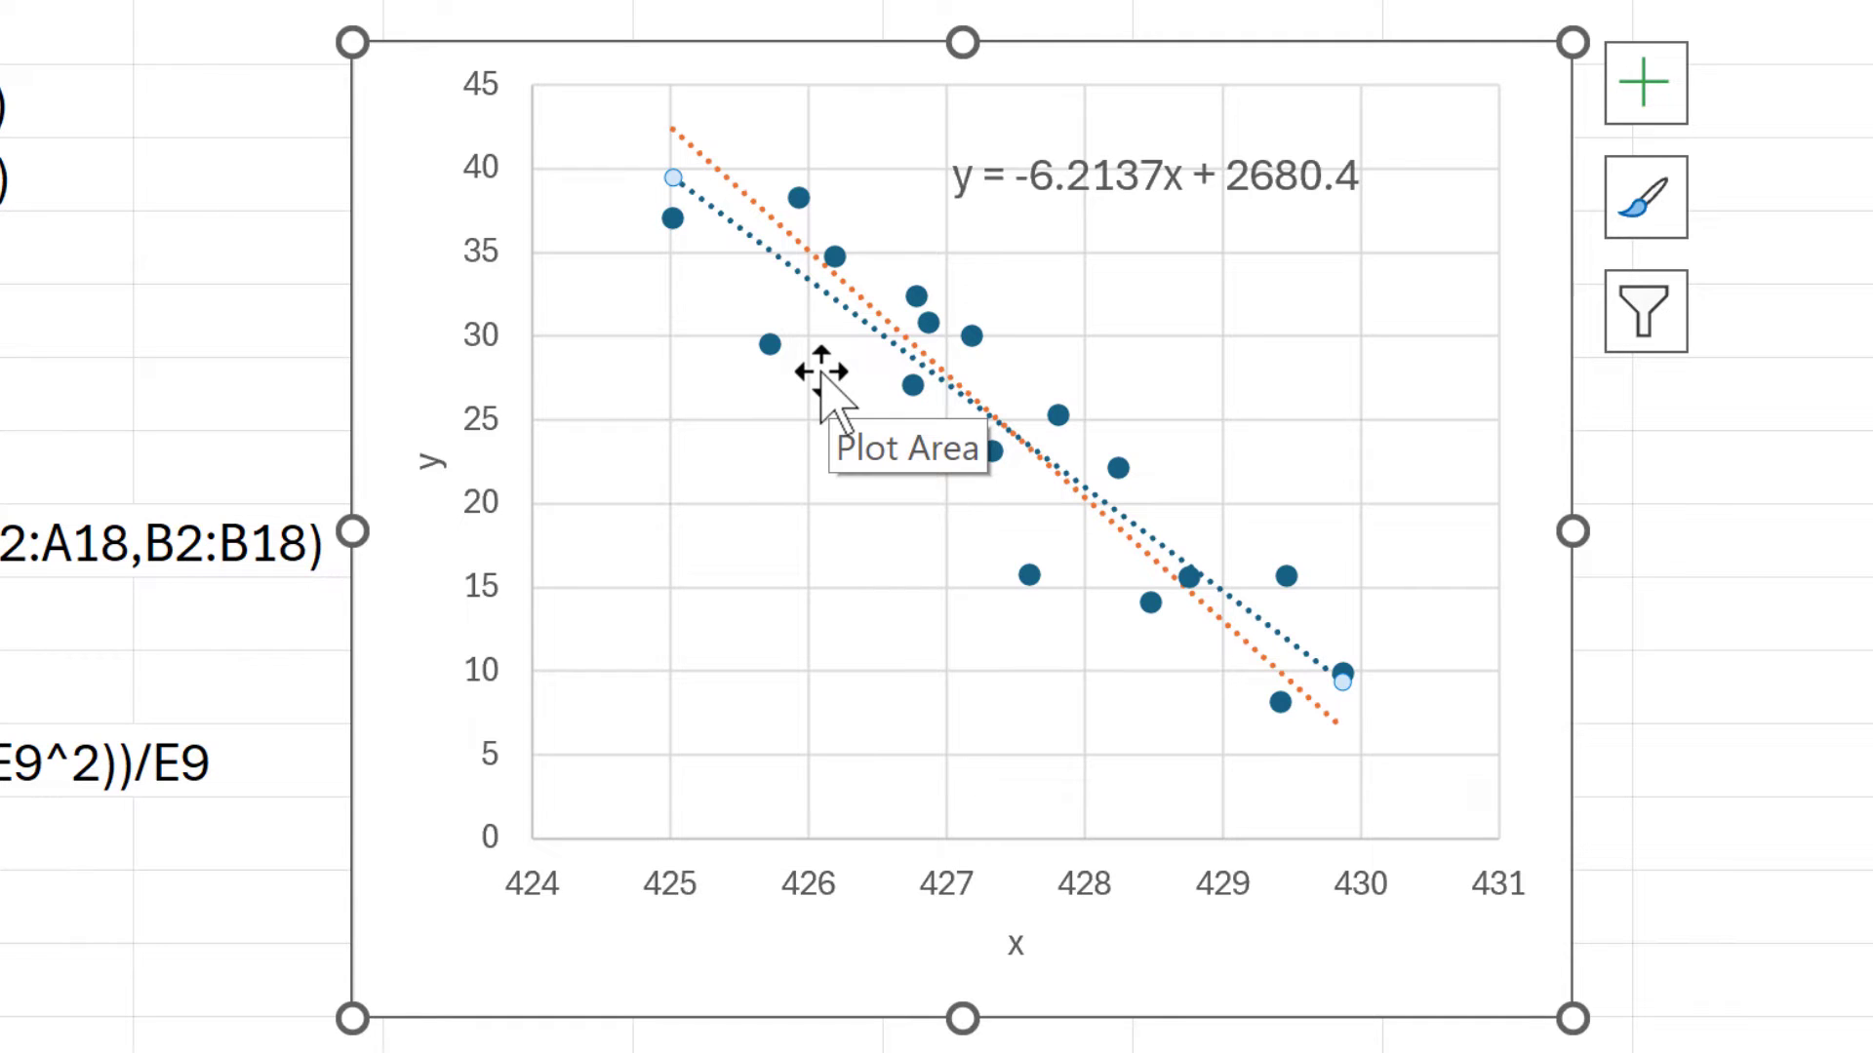
{"action": "left_click", "coordinate": [777, 223]}
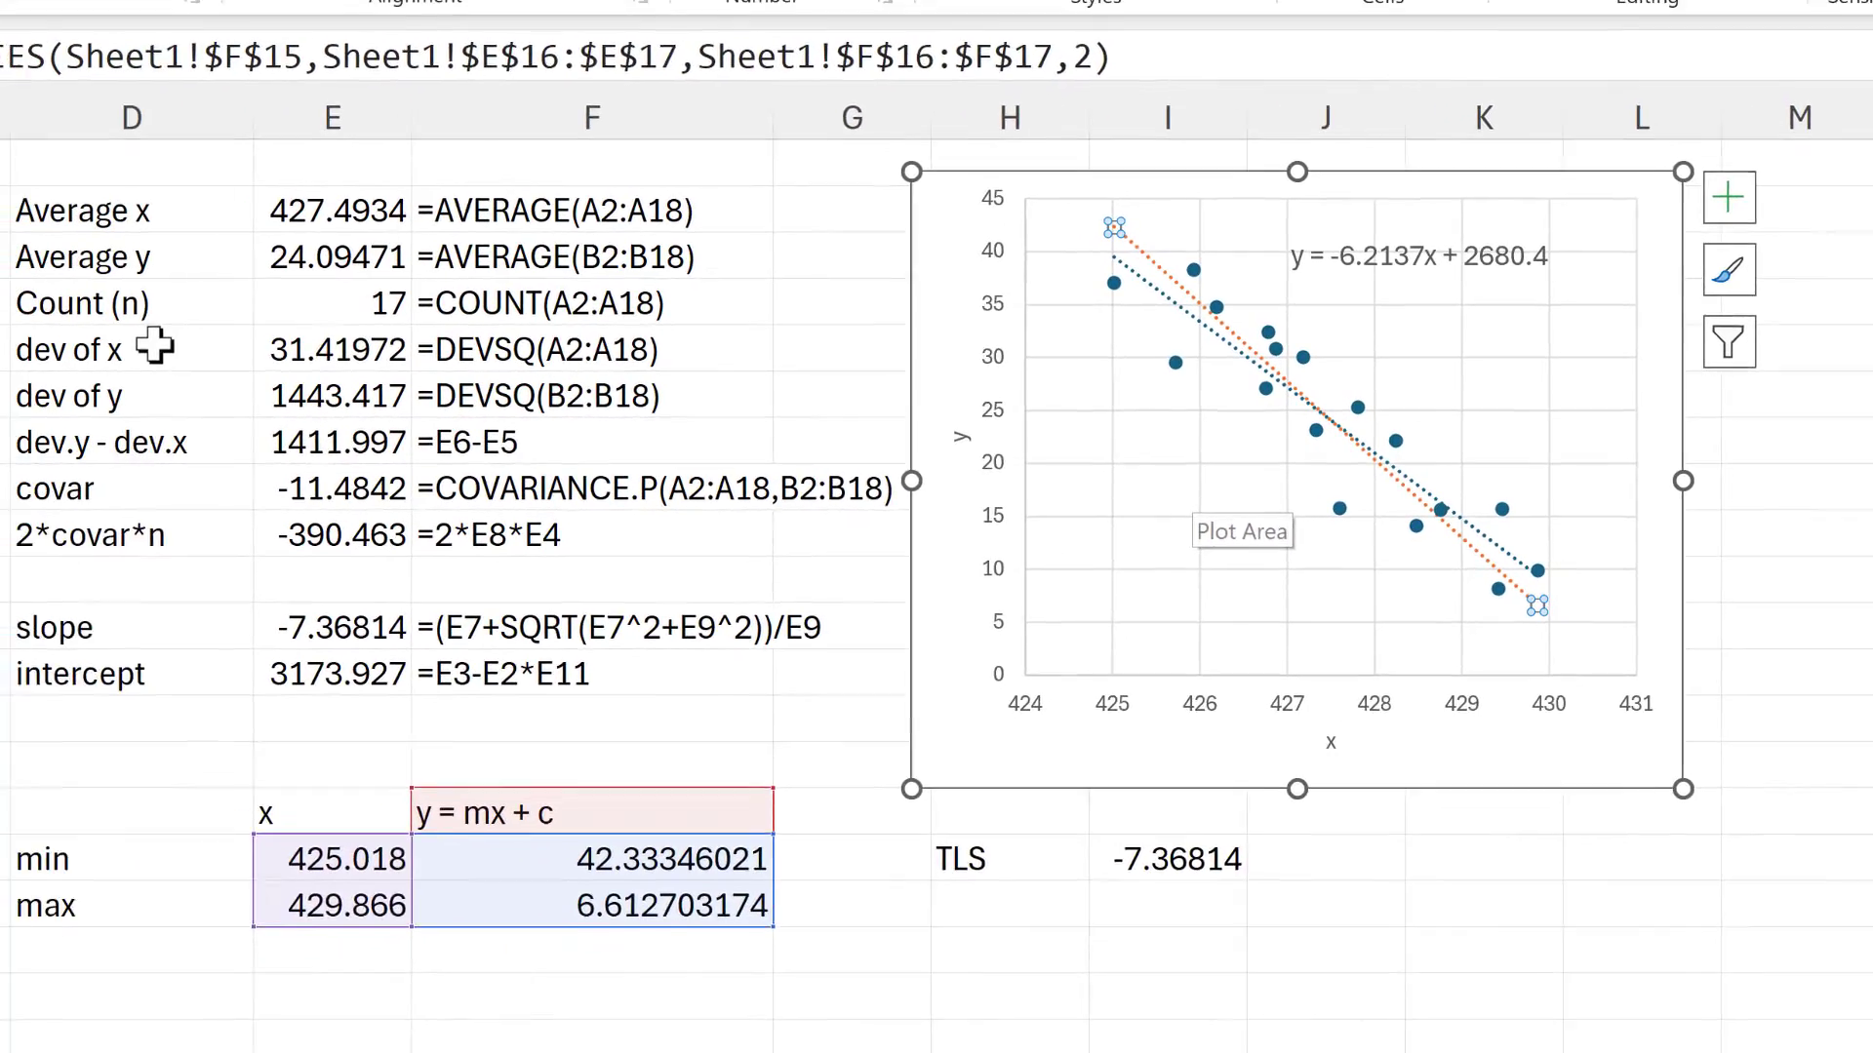
Open the help article for the DEVSQ function used in E5 and read its description, syntax and equation.
{"action": "left_click", "coordinate": [365, 359]}
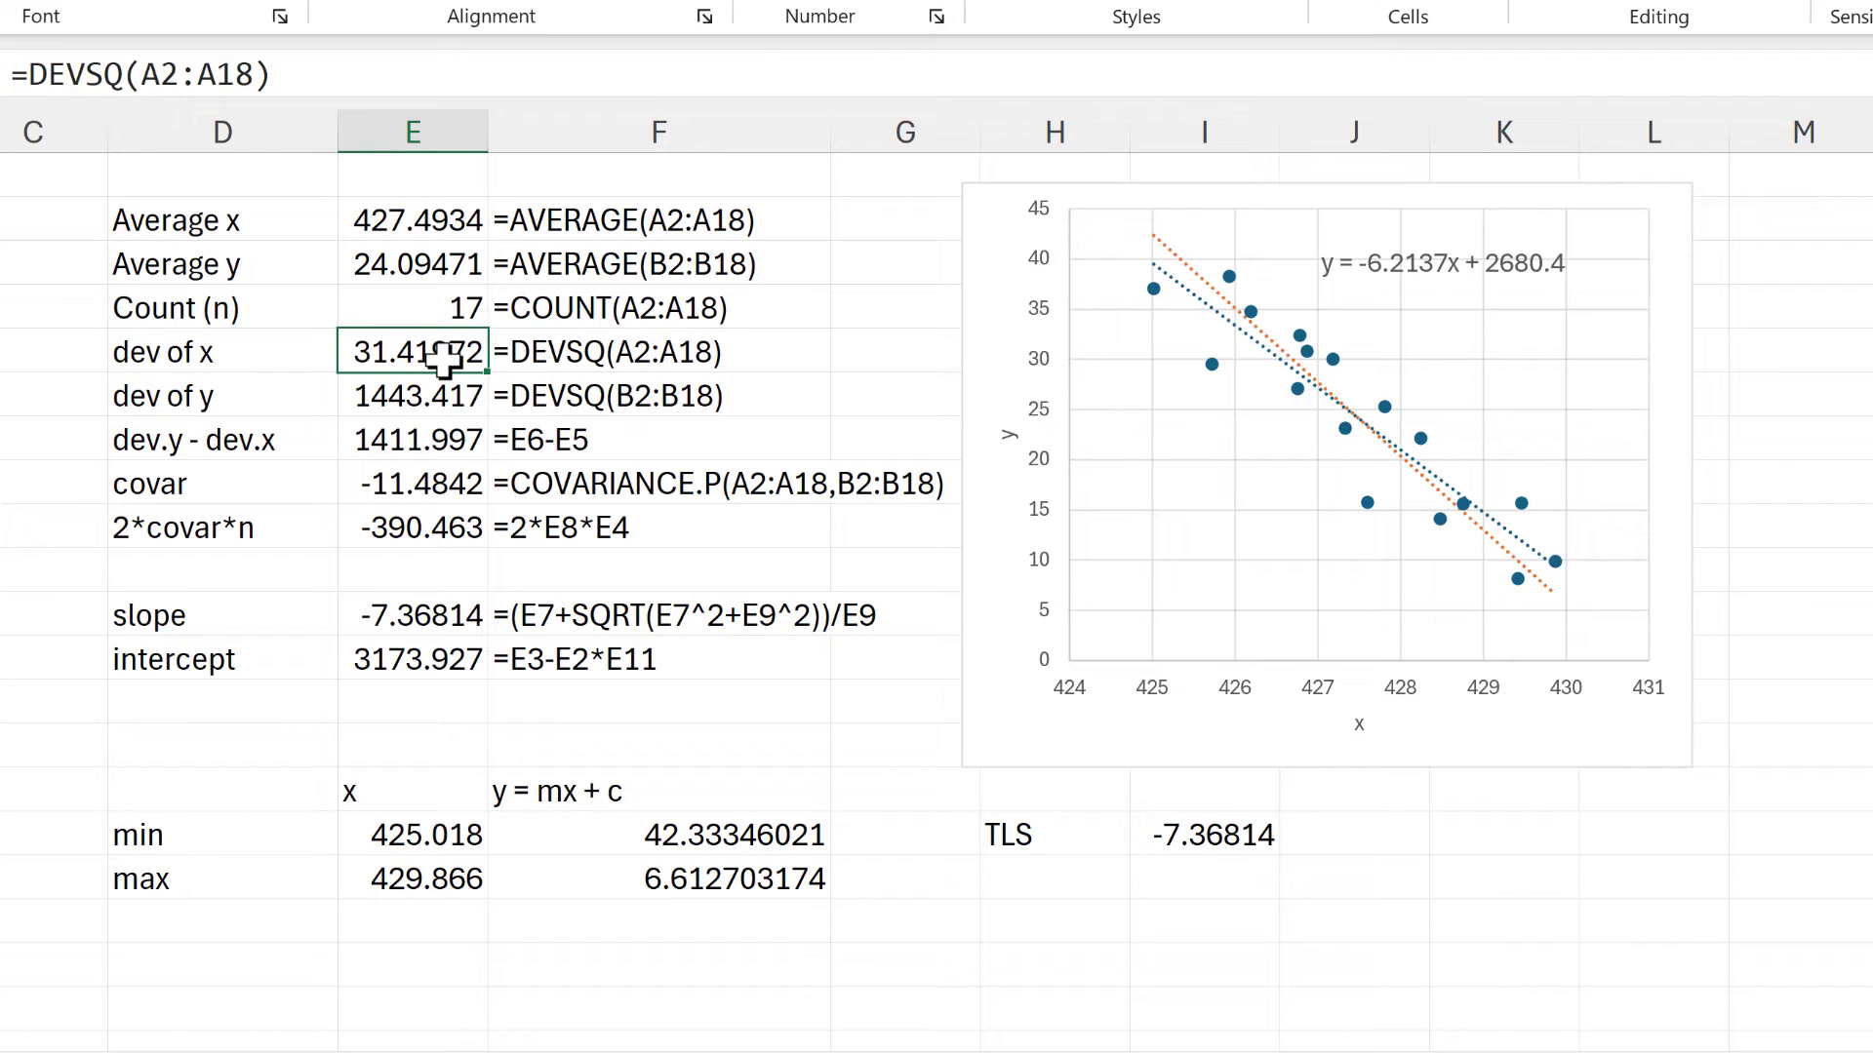
{"action": "double_click", "coordinate": [444, 359]}
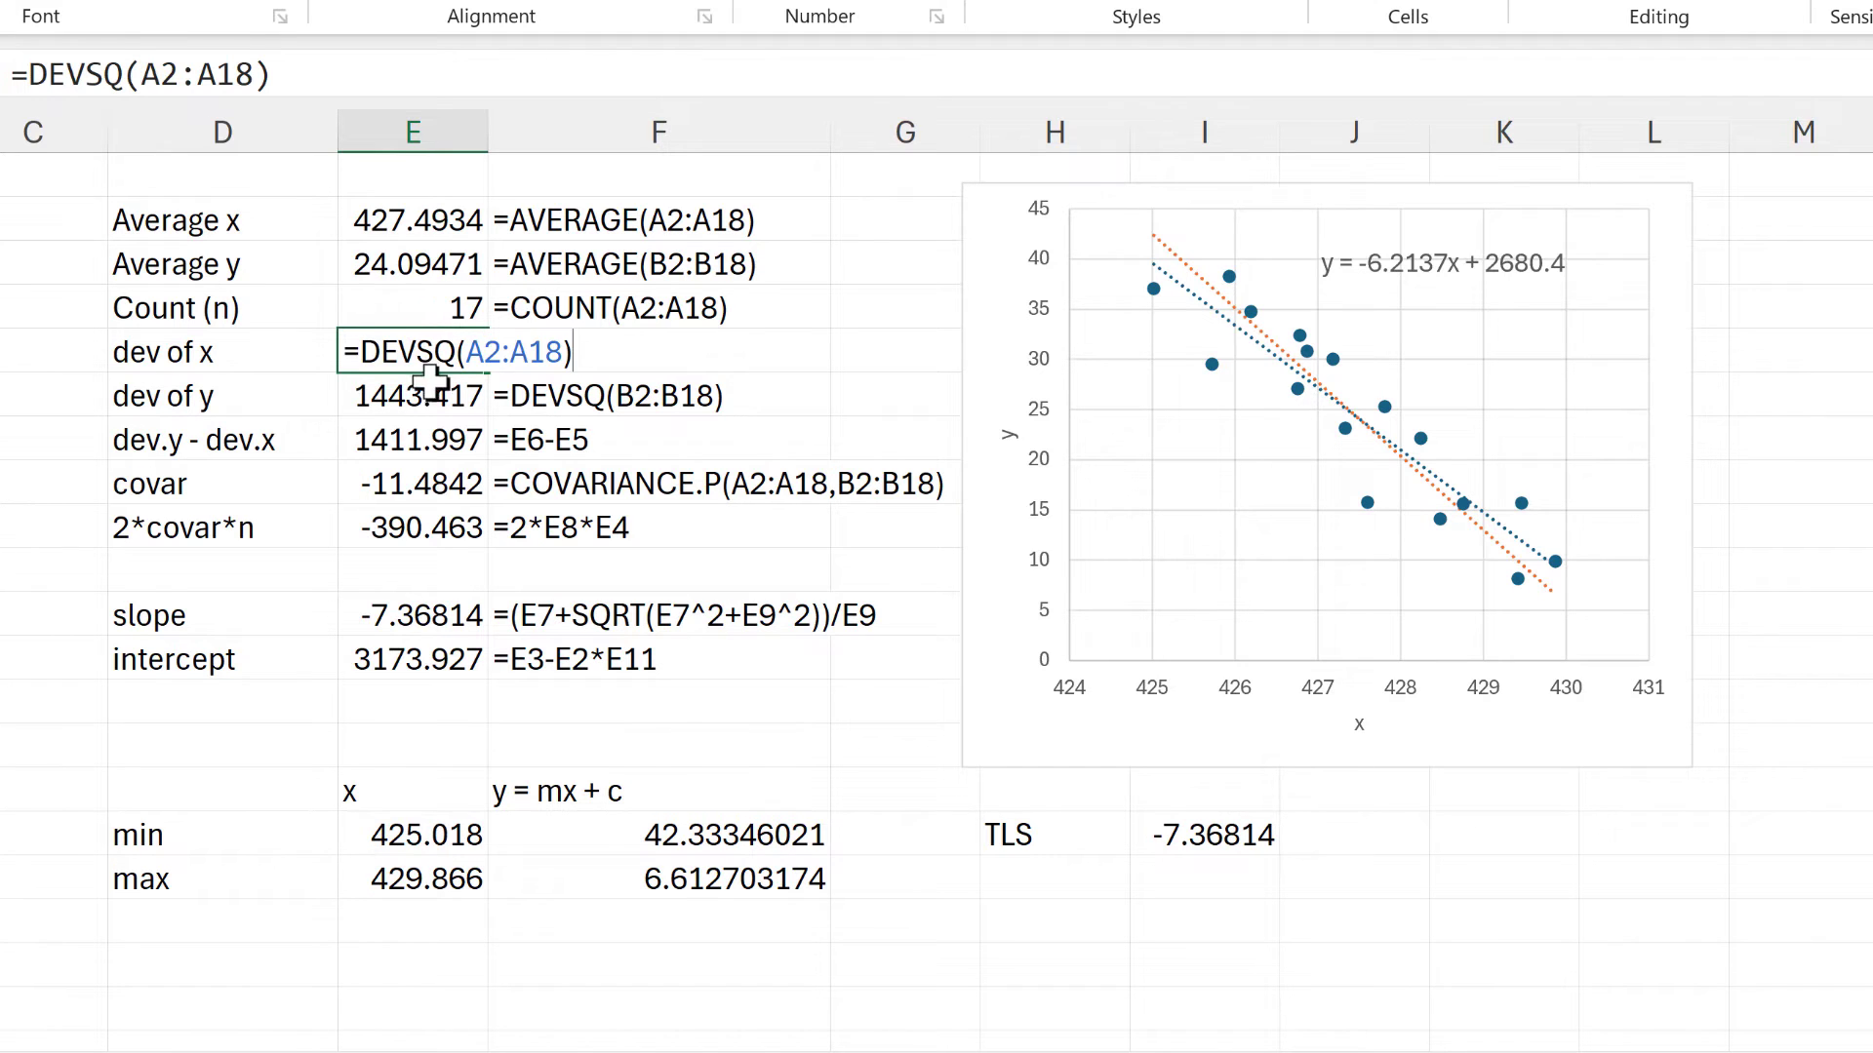
{"action": "left_click", "coordinate": [418, 344]}
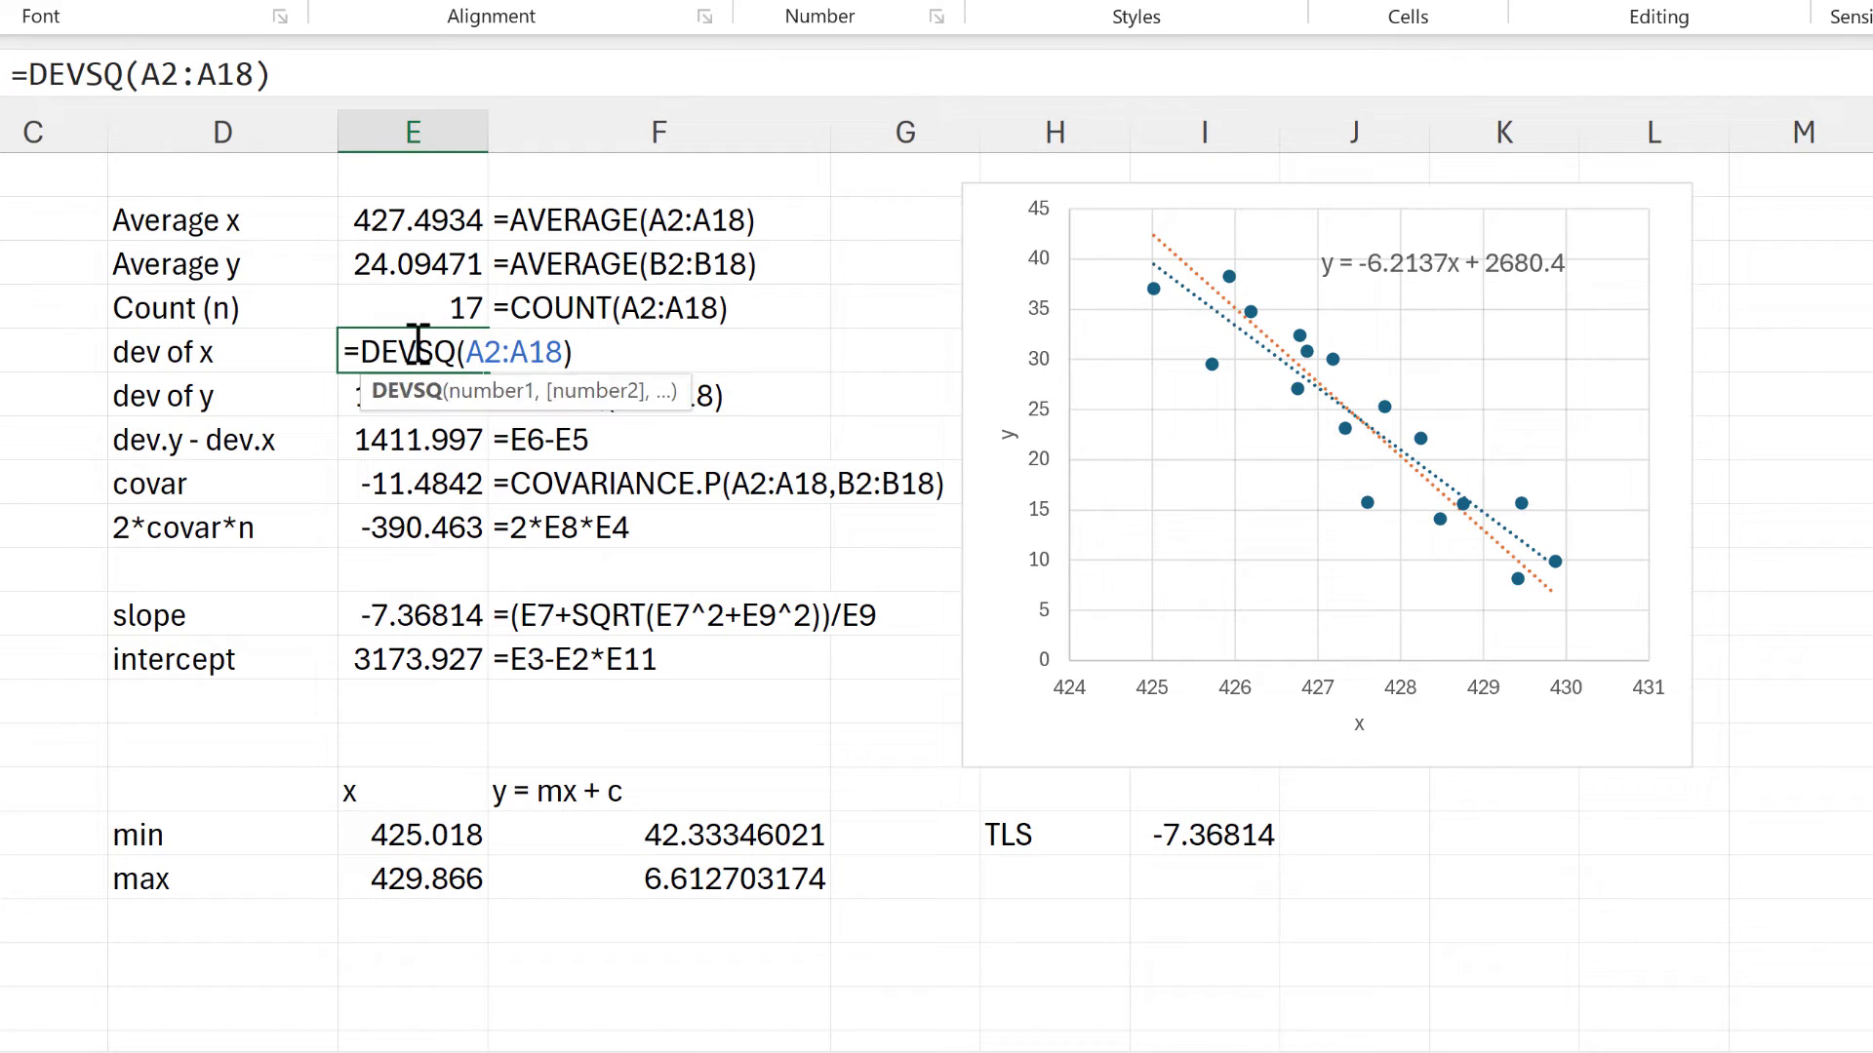
{"action": "left_click", "coordinate": [404, 394]}
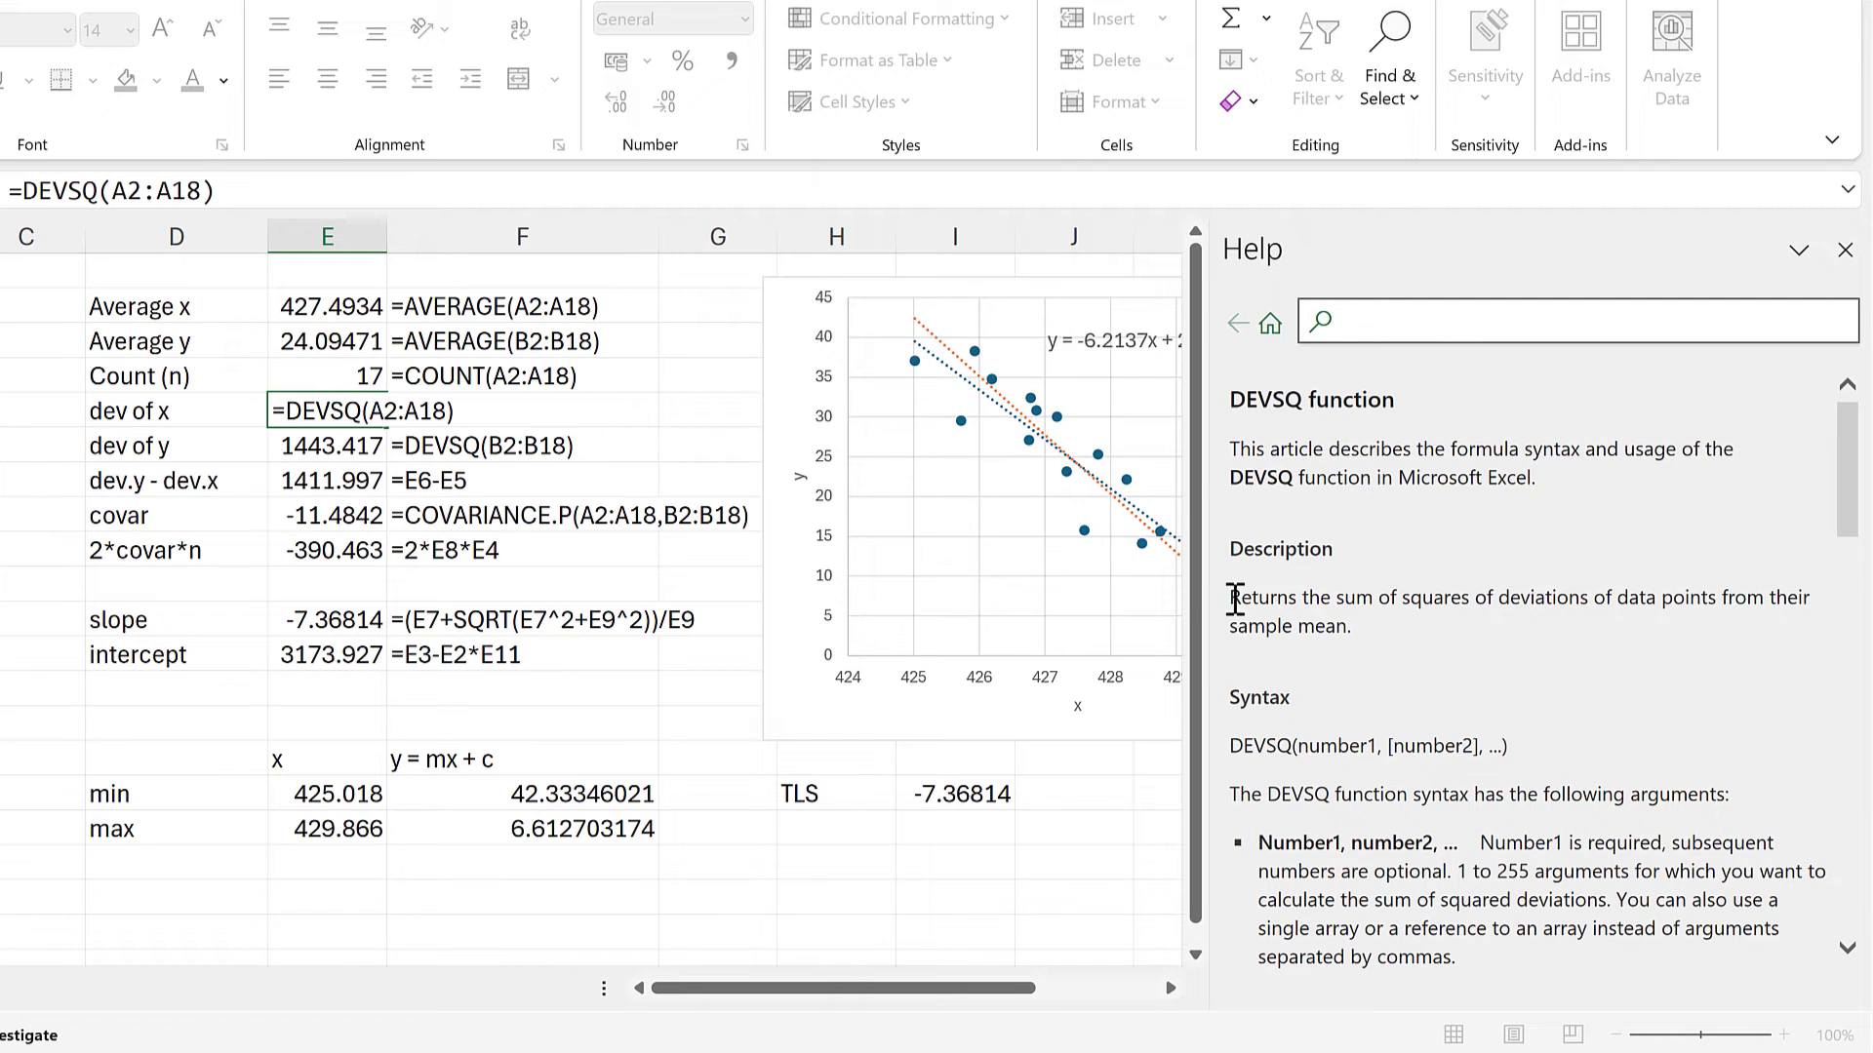
{"action": "left_click", "coordinate": [1241, 597]}
{"action": "left_click_drag", "start_coordinate": [1240, 599], "coordinate": [1715, 629]}
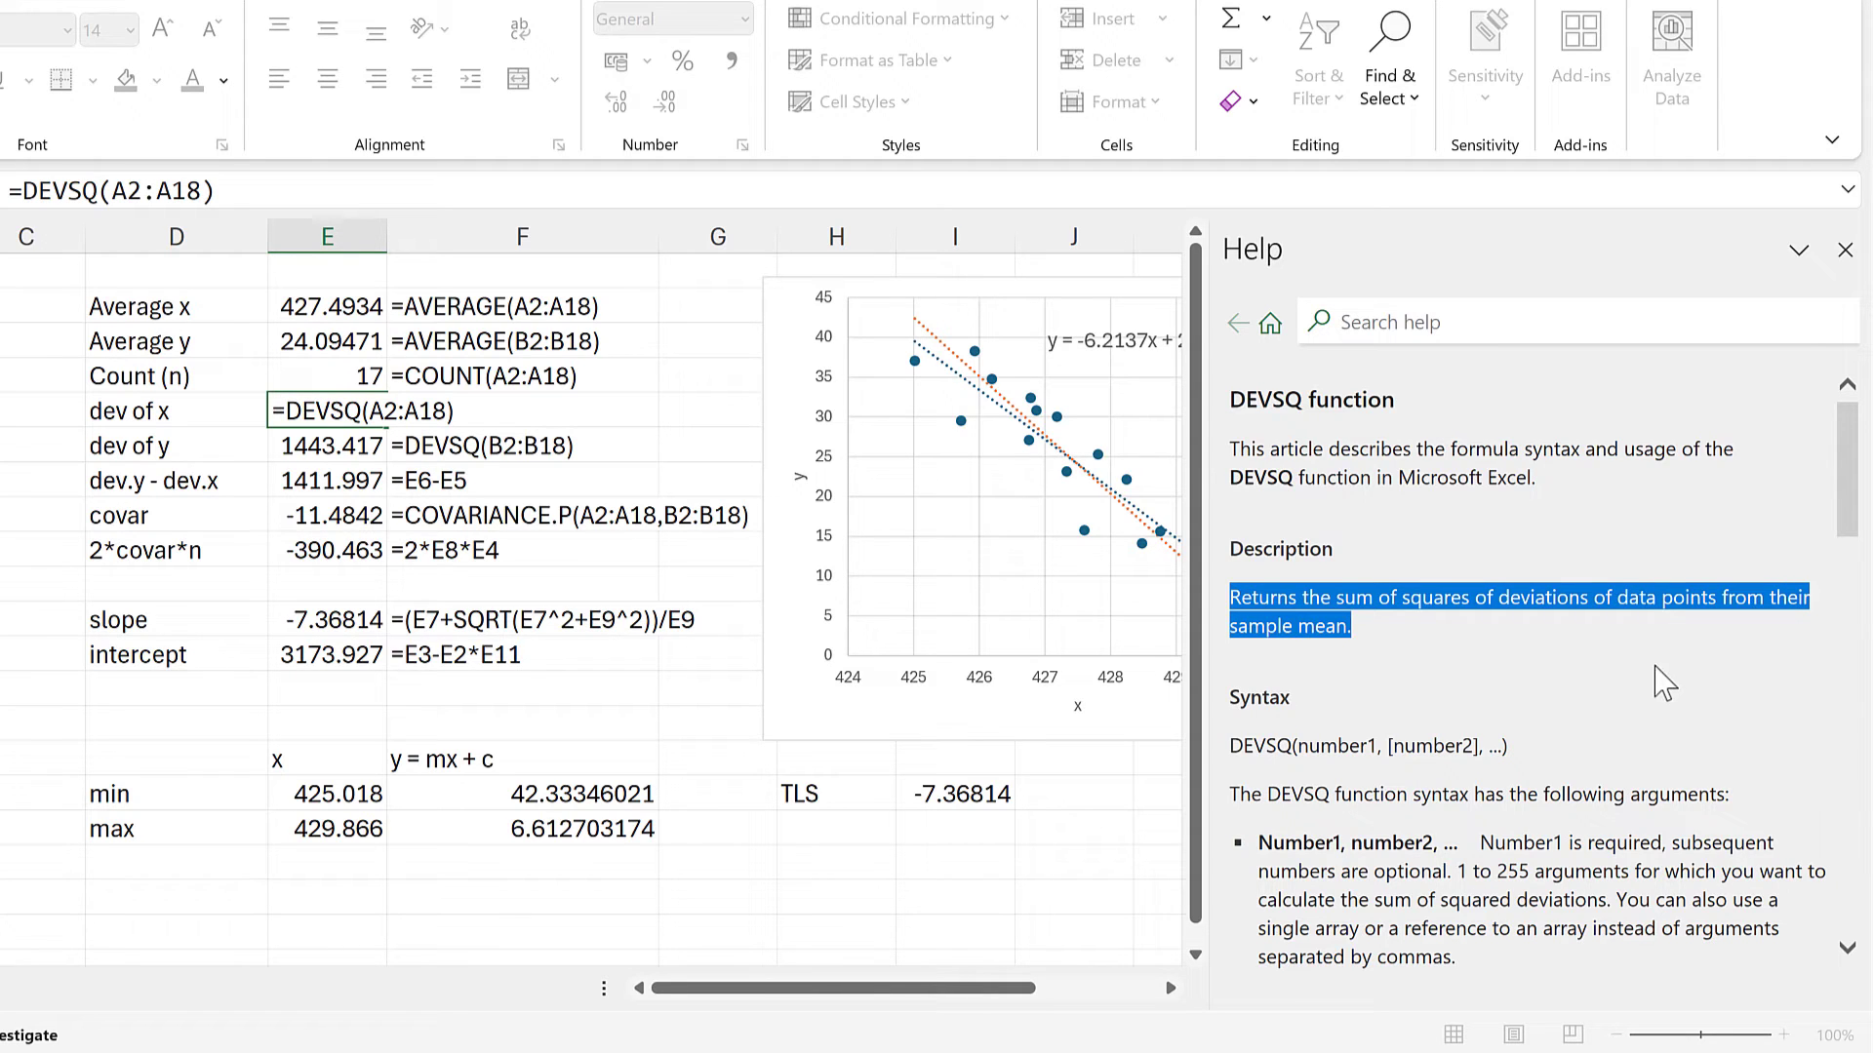
{"action": "left_click", "coordinate": [1599, 662]}
{"action": "scroll", "coordinate": [1585, 586], "scroll_direction": "down", "scroll_amount": 5}
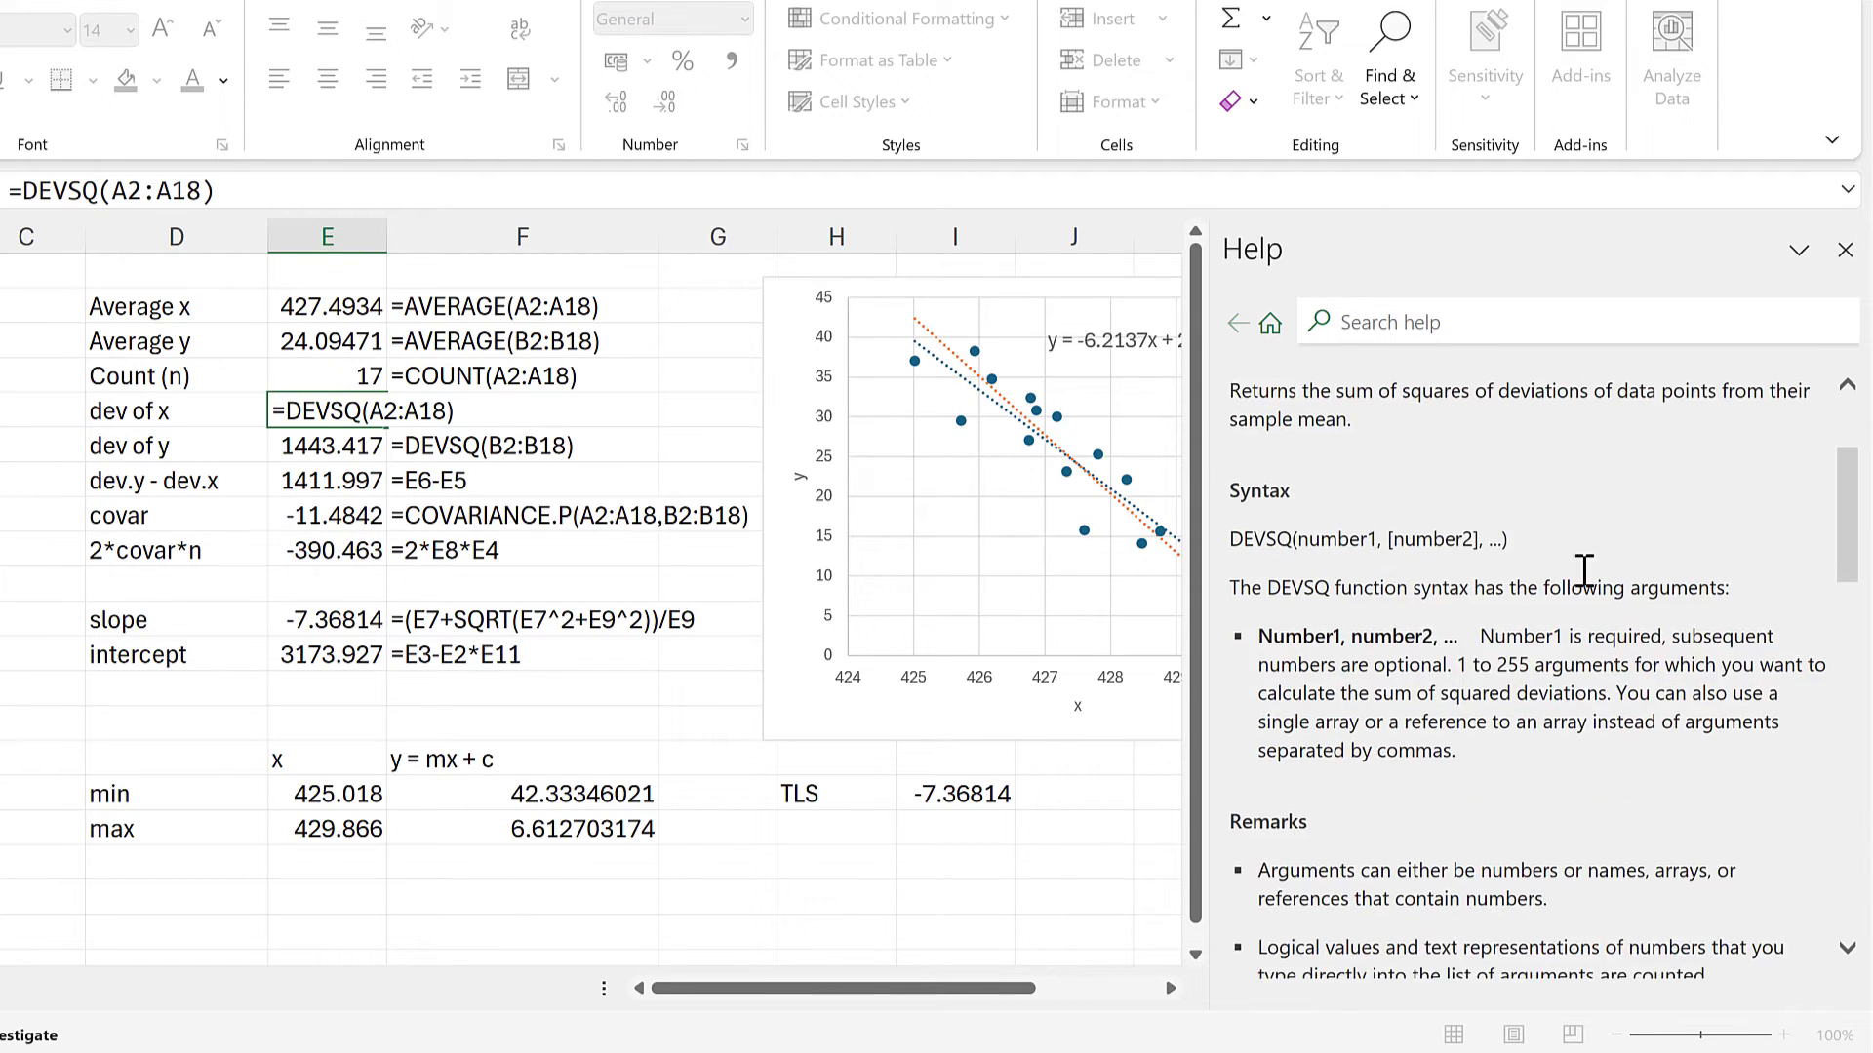
{"action": "scroll", "coordinate": [1582, 571], "scroll_direction": "down", "scroll_amount": 5}
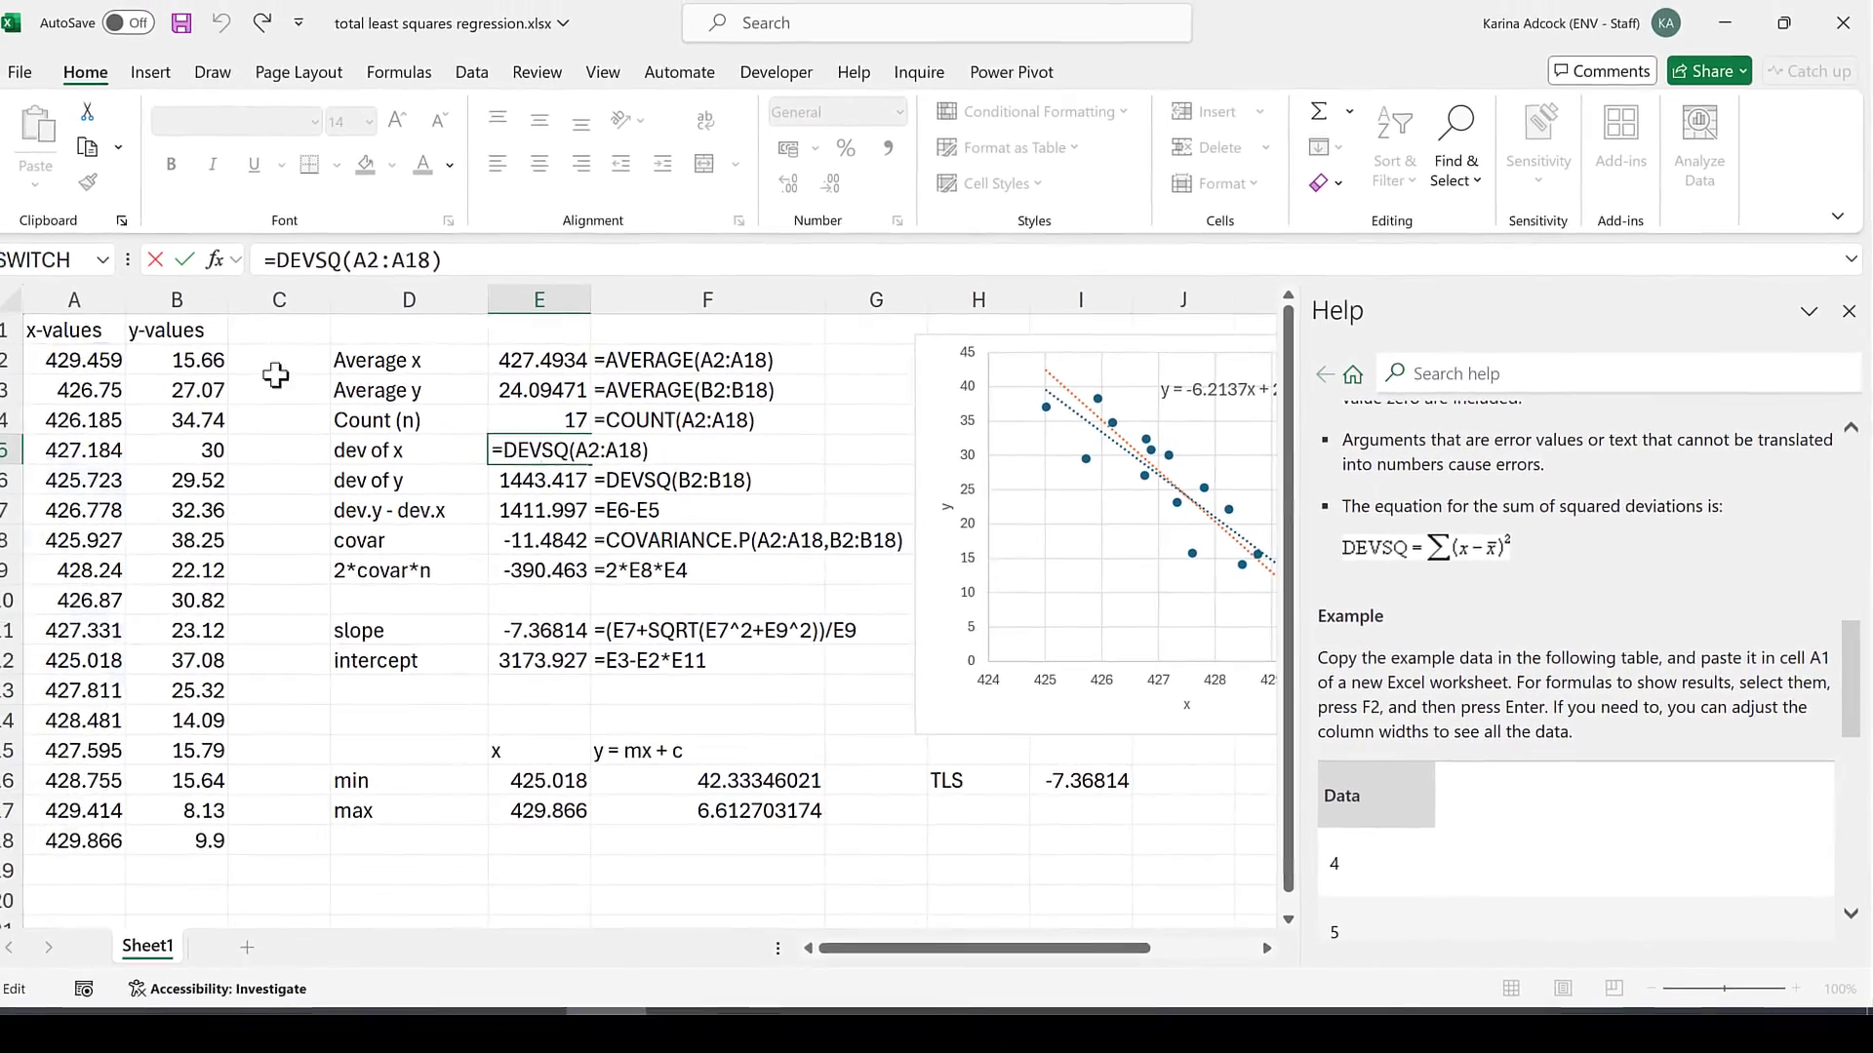
{"action": "left_click", "coordinate": [30, 317]}
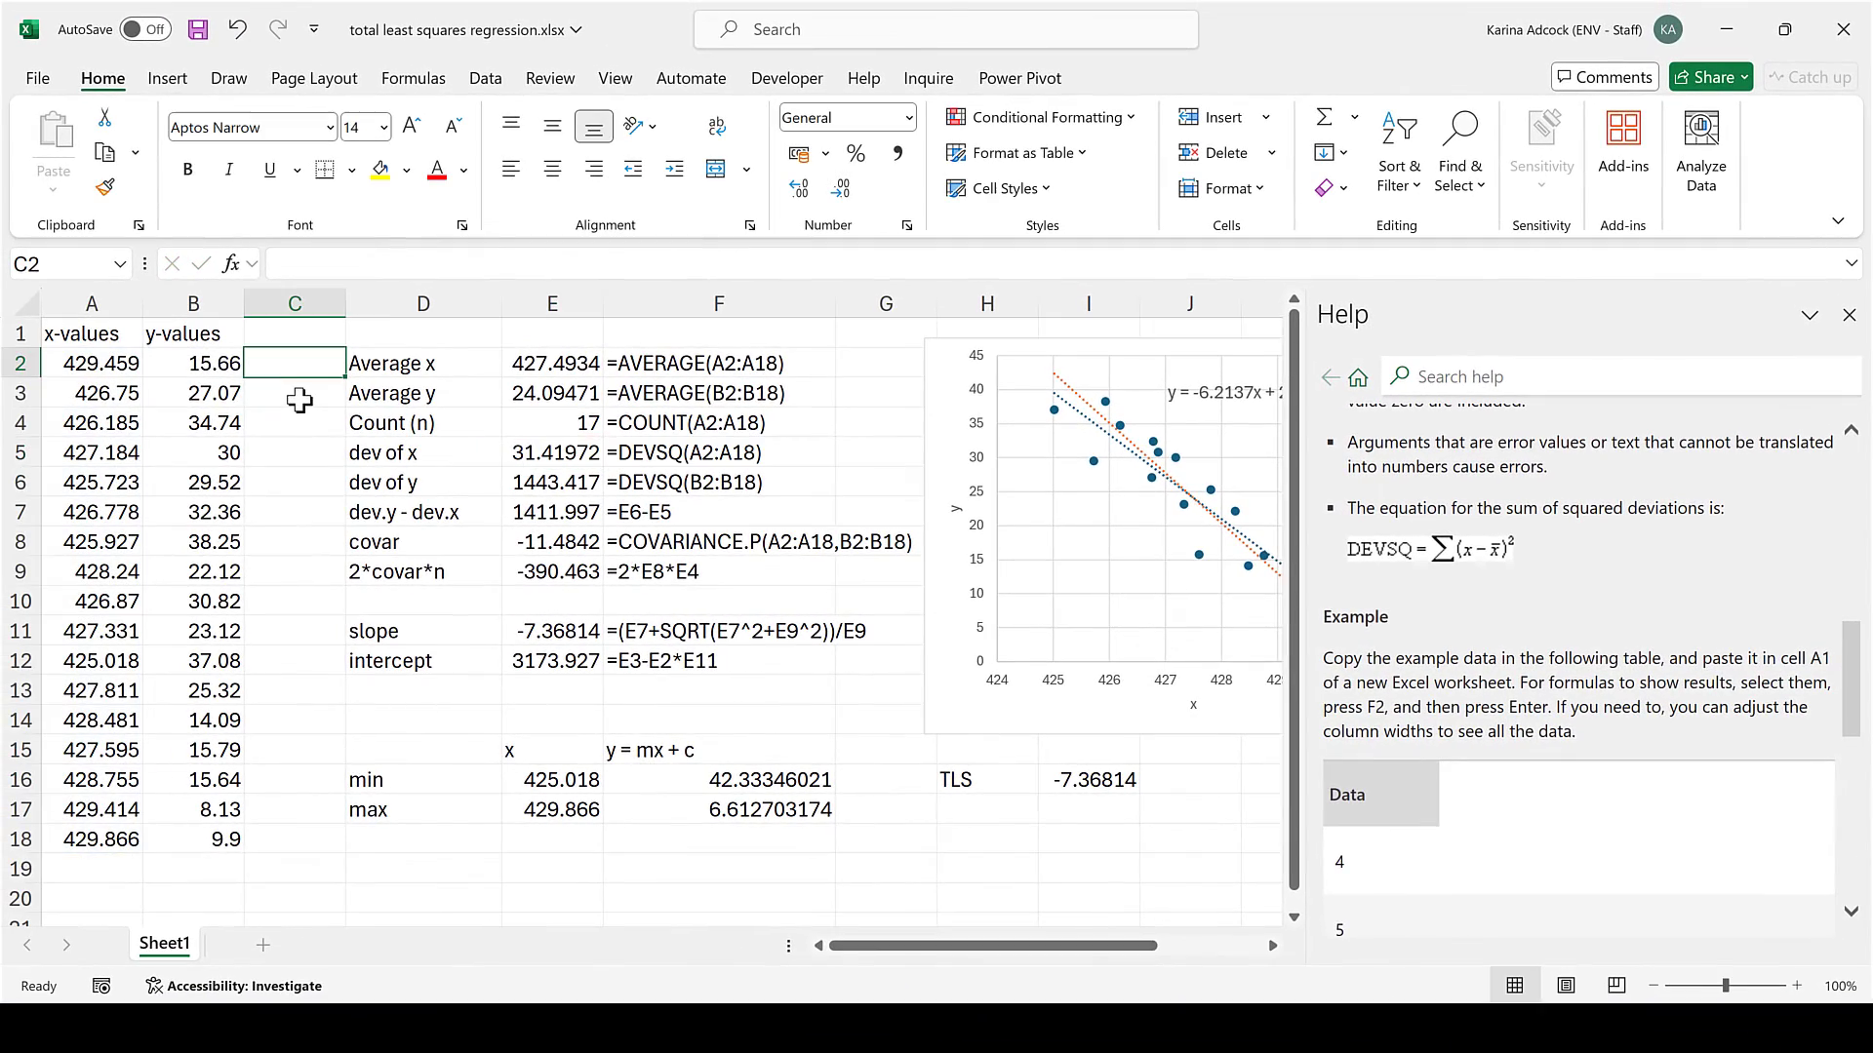
Calculate the squared deviation from the average x in C2 with =(A2-$E$2)^2 and fill the formula down to C18.
{"action": "type", "text": "="}
{"action": "left_click", "coordinate": [117, 364]}
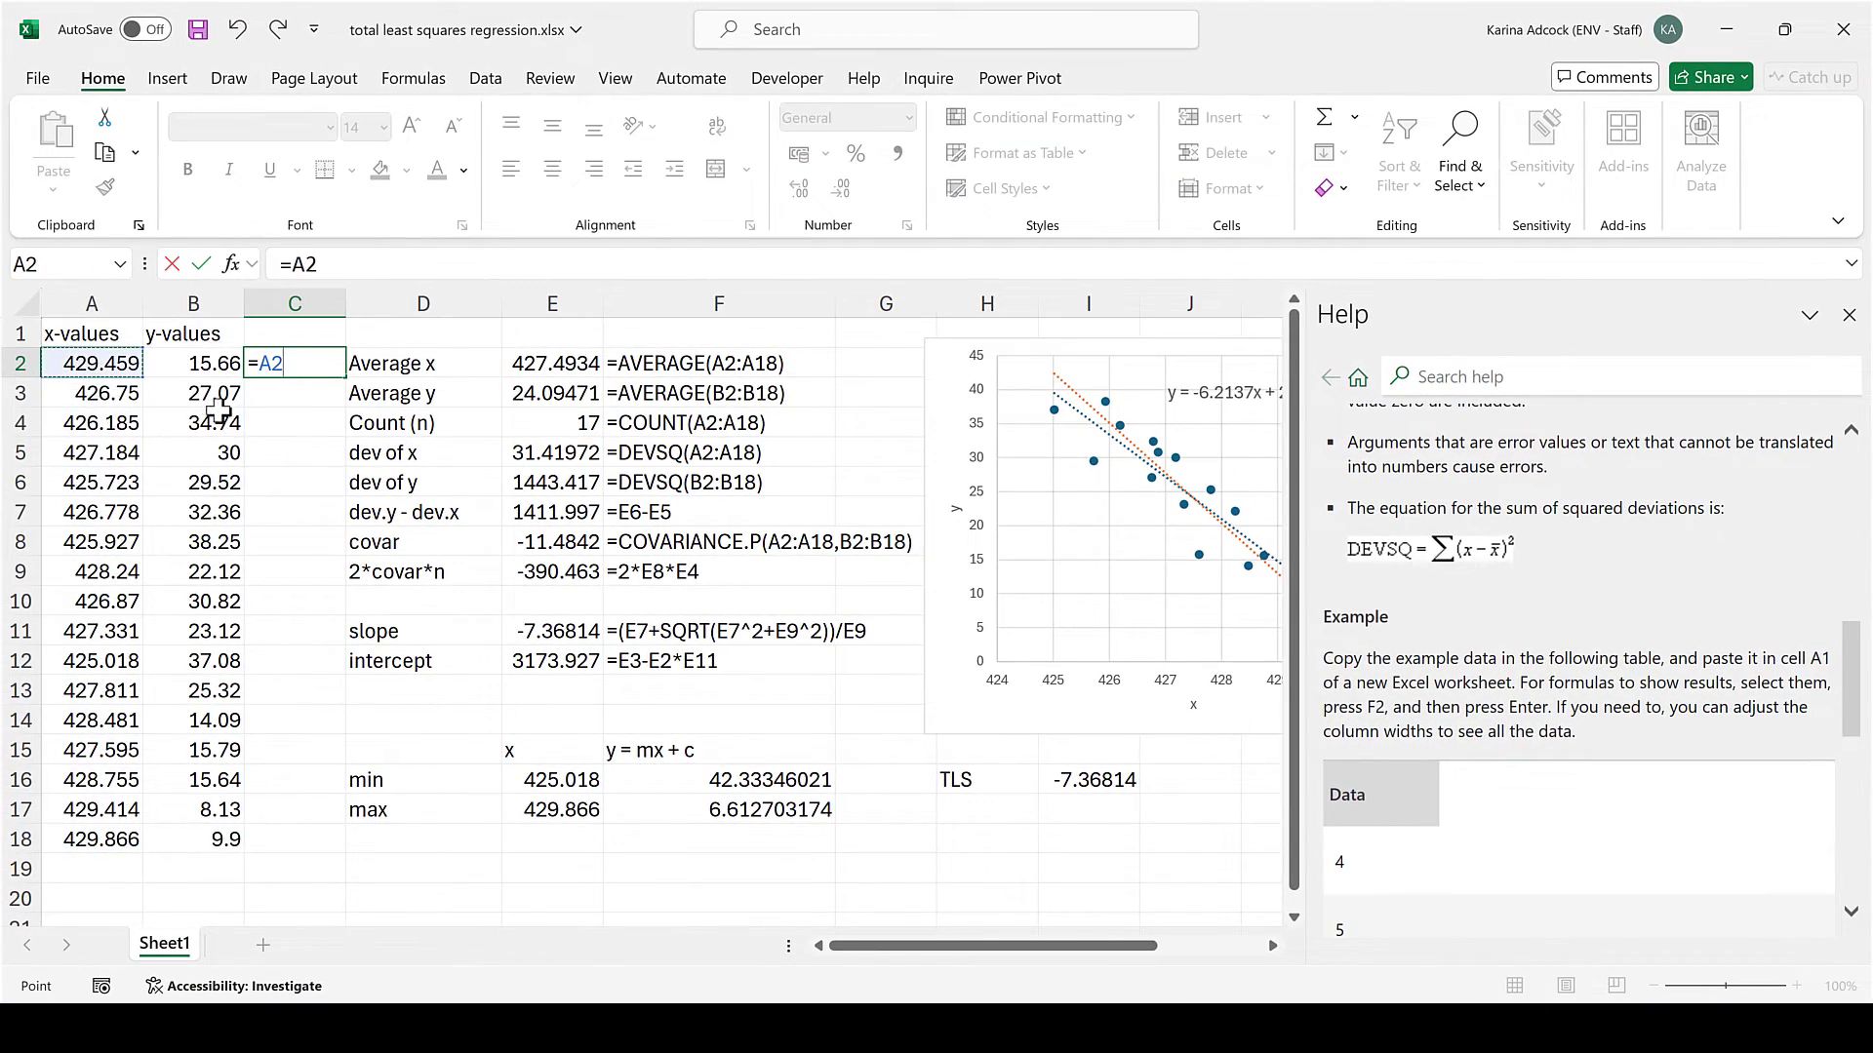
{"action": "type", "text": "-"}
{"action": "left_click", "coordinate": [527, 364]}
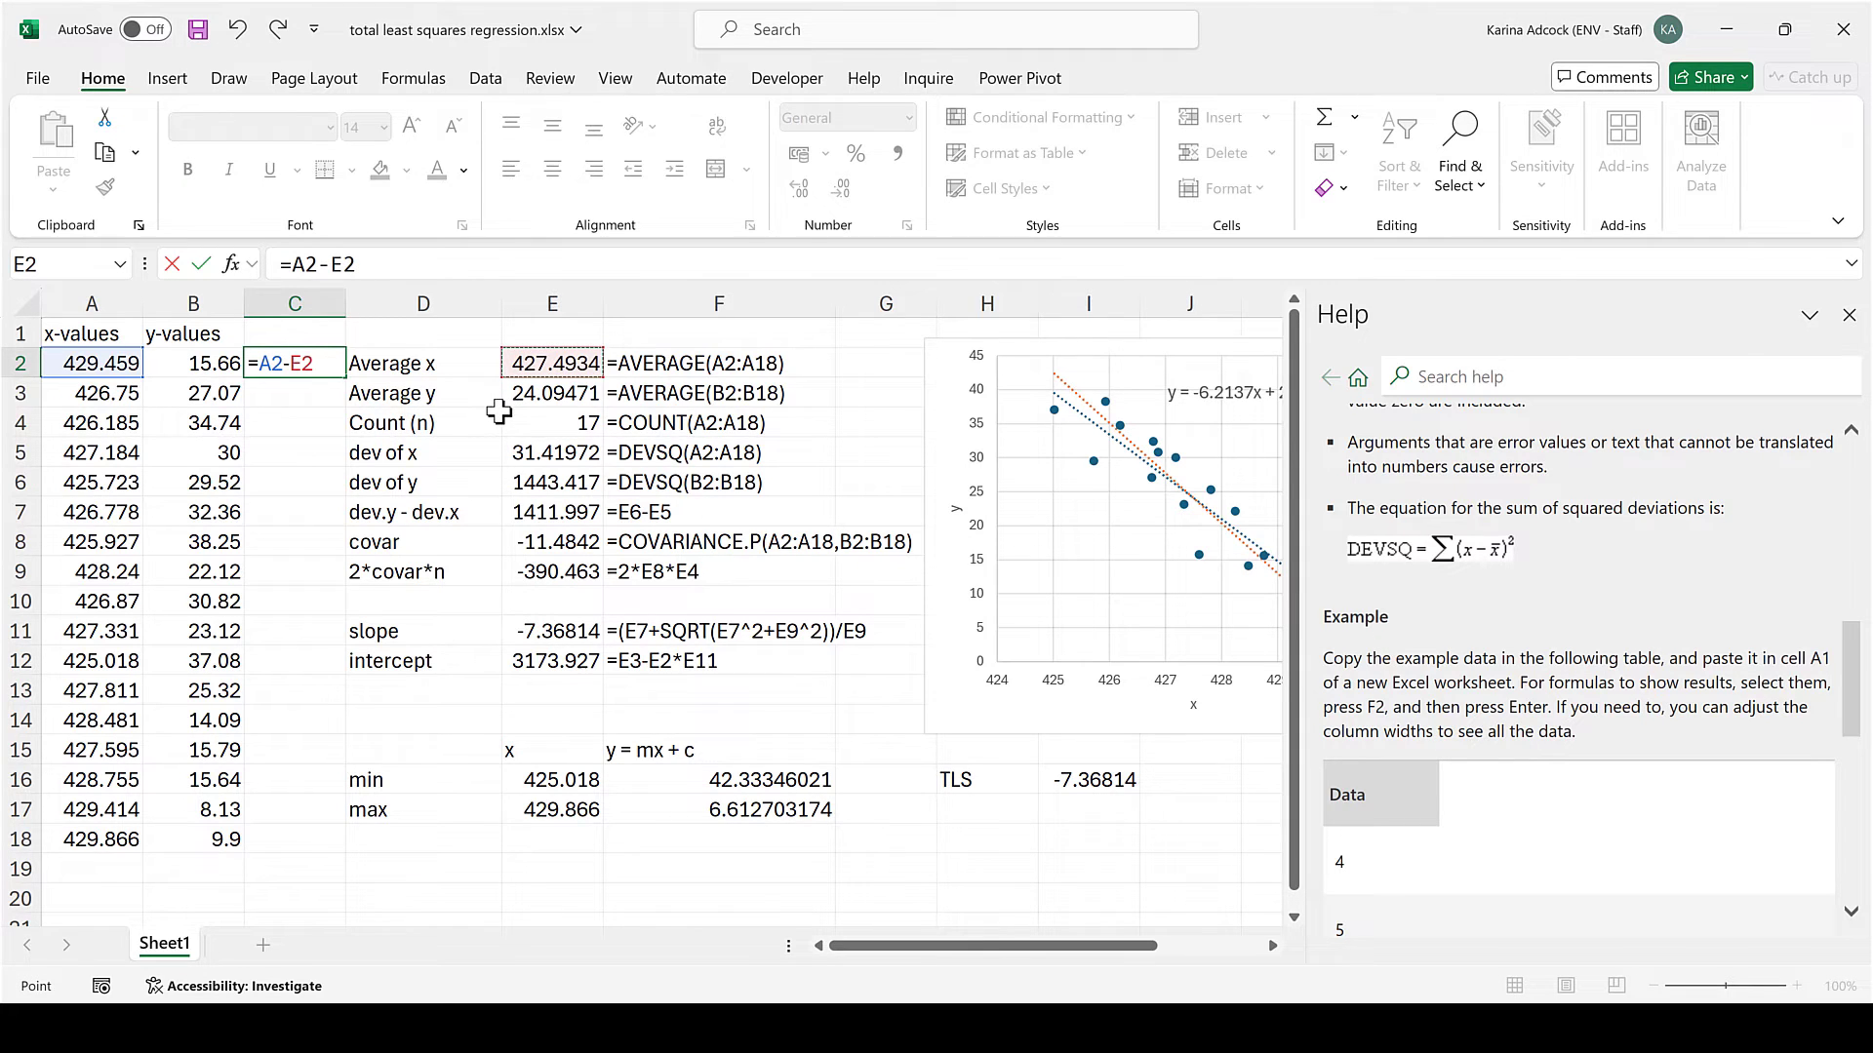
{"action": "key", "text": "F4"}
{"action": "key", "text": "F2"}
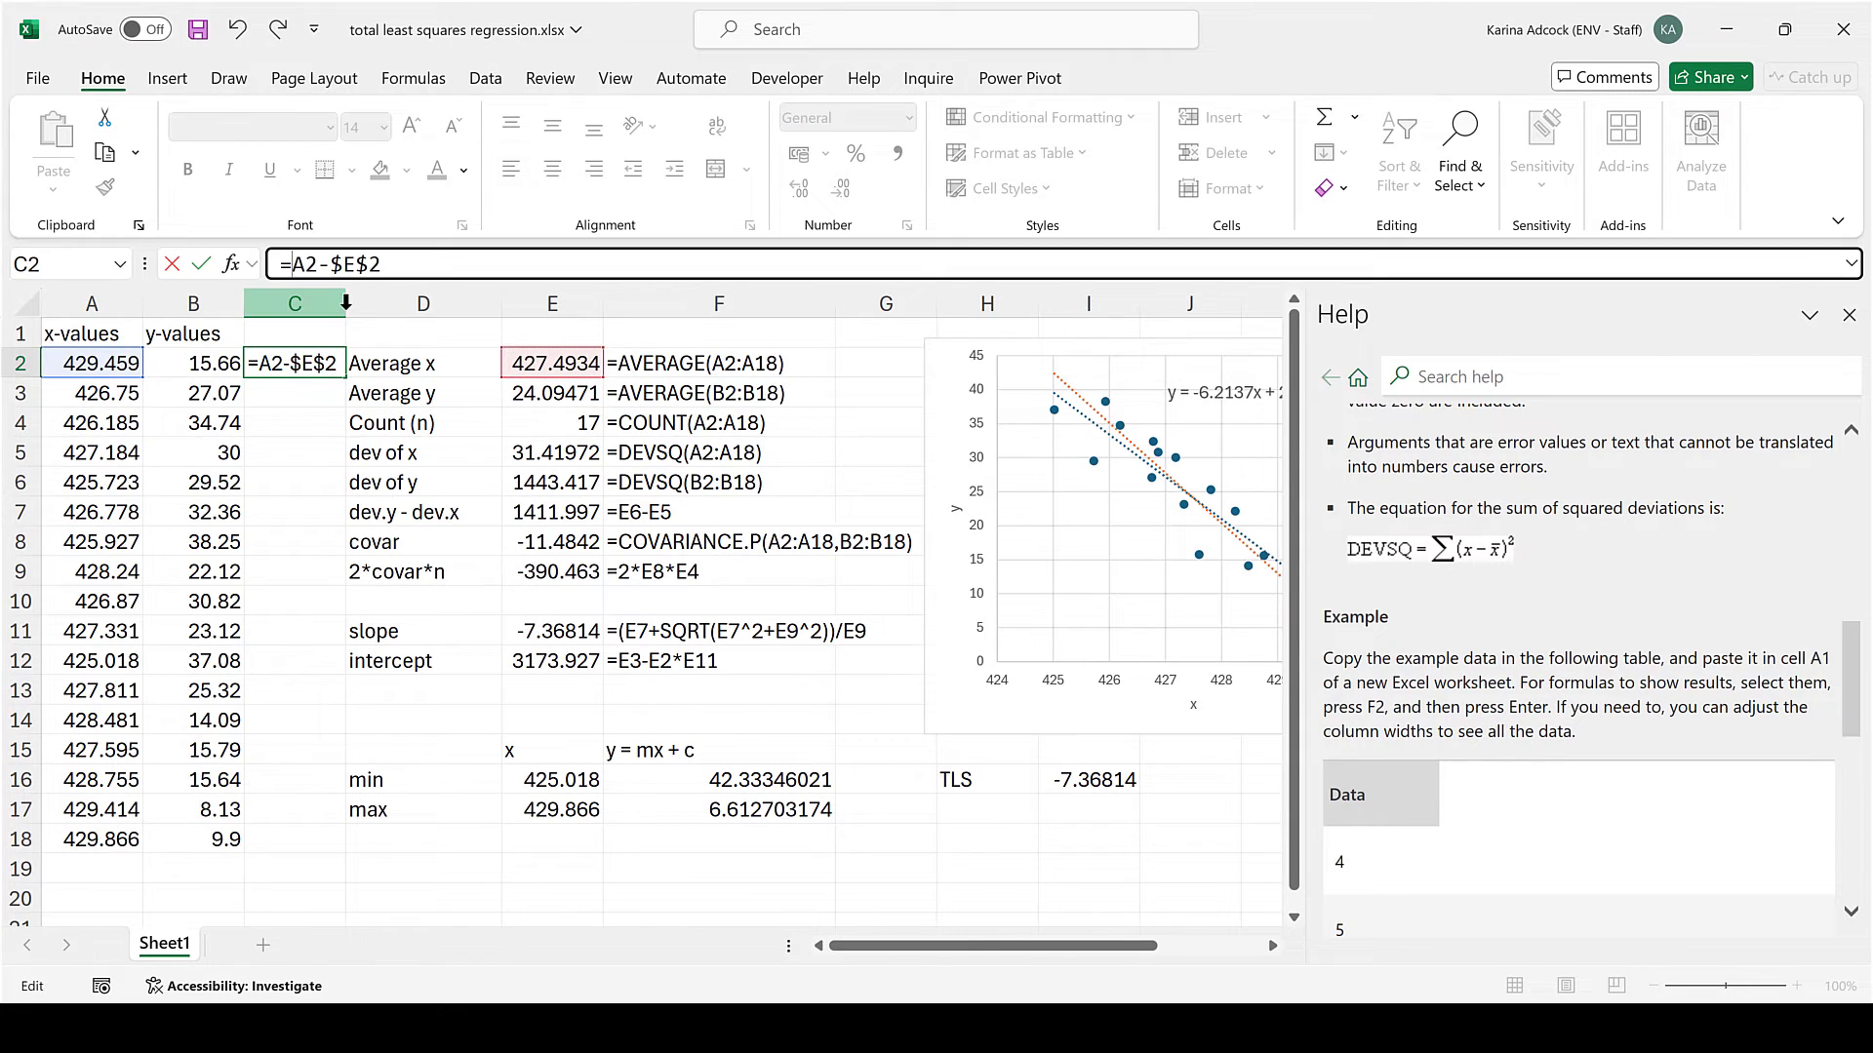
{"action": "type", "text": "("}
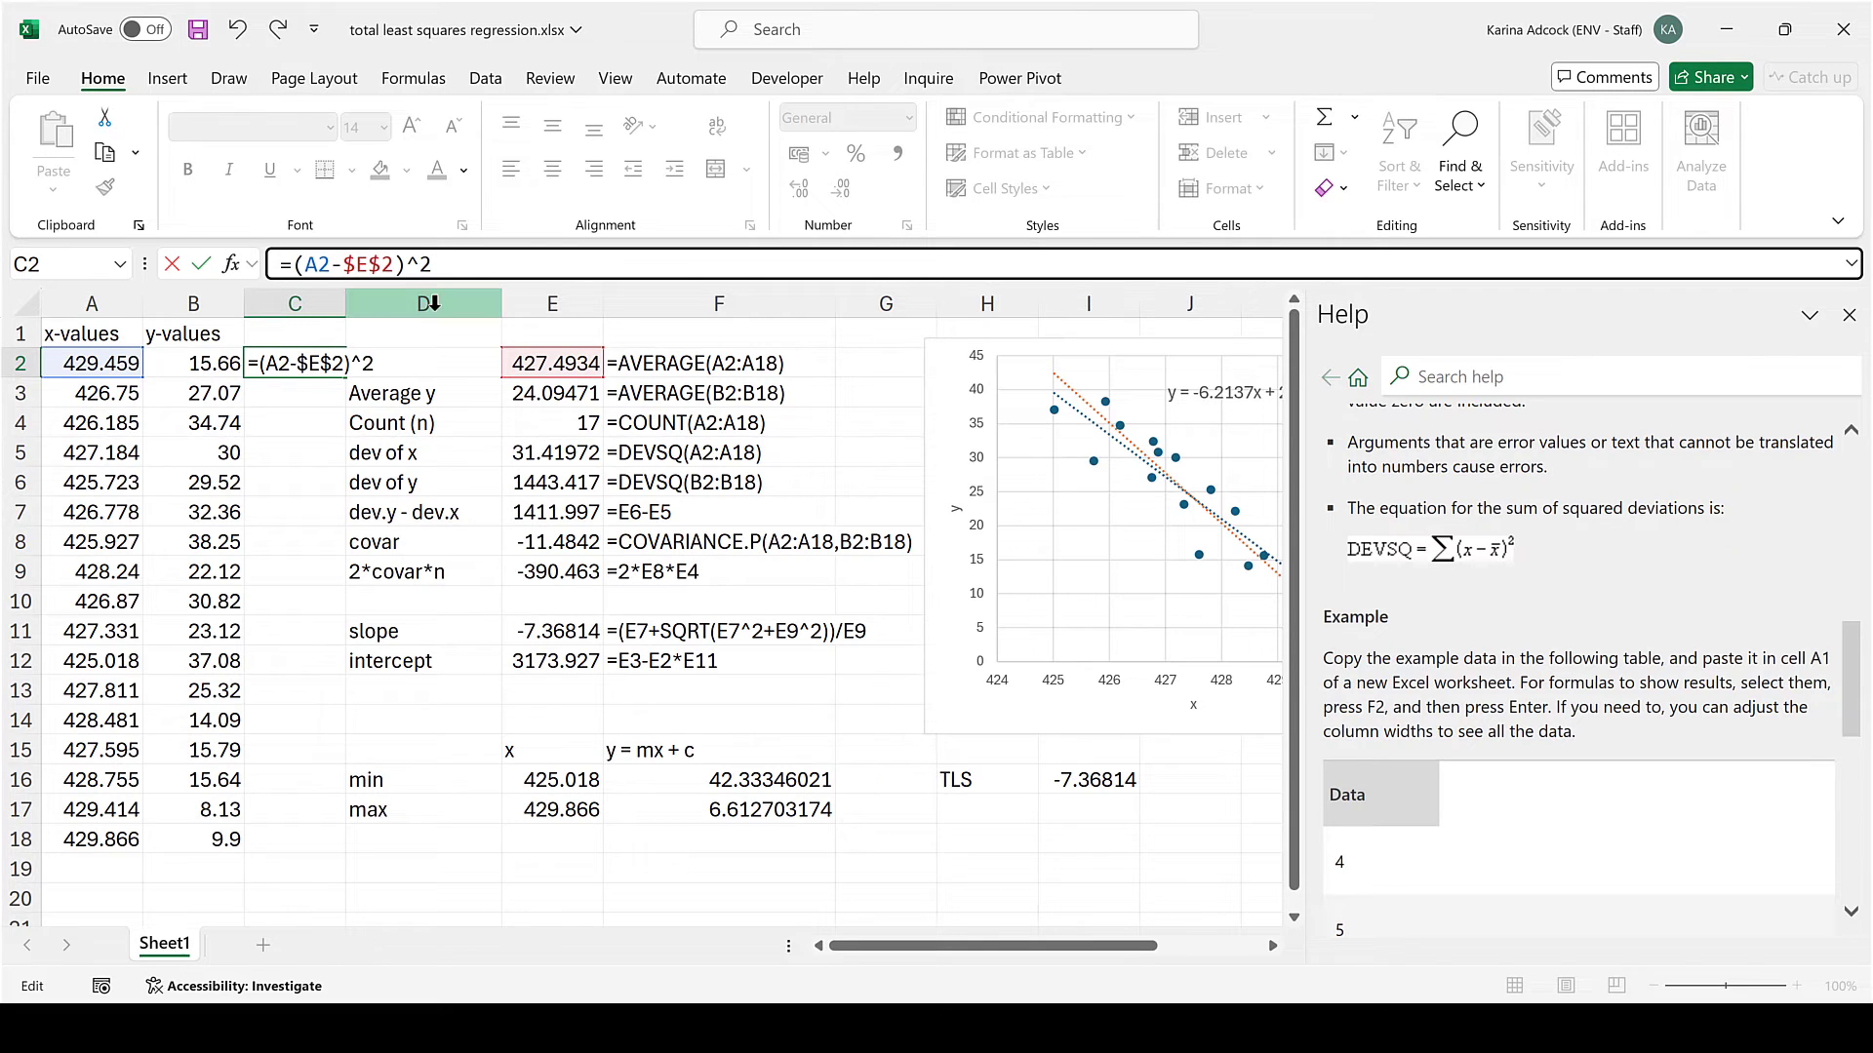
{"action": "key", "text": "Return"}
{"action": "left_click", "coordinate": [317, 363]}
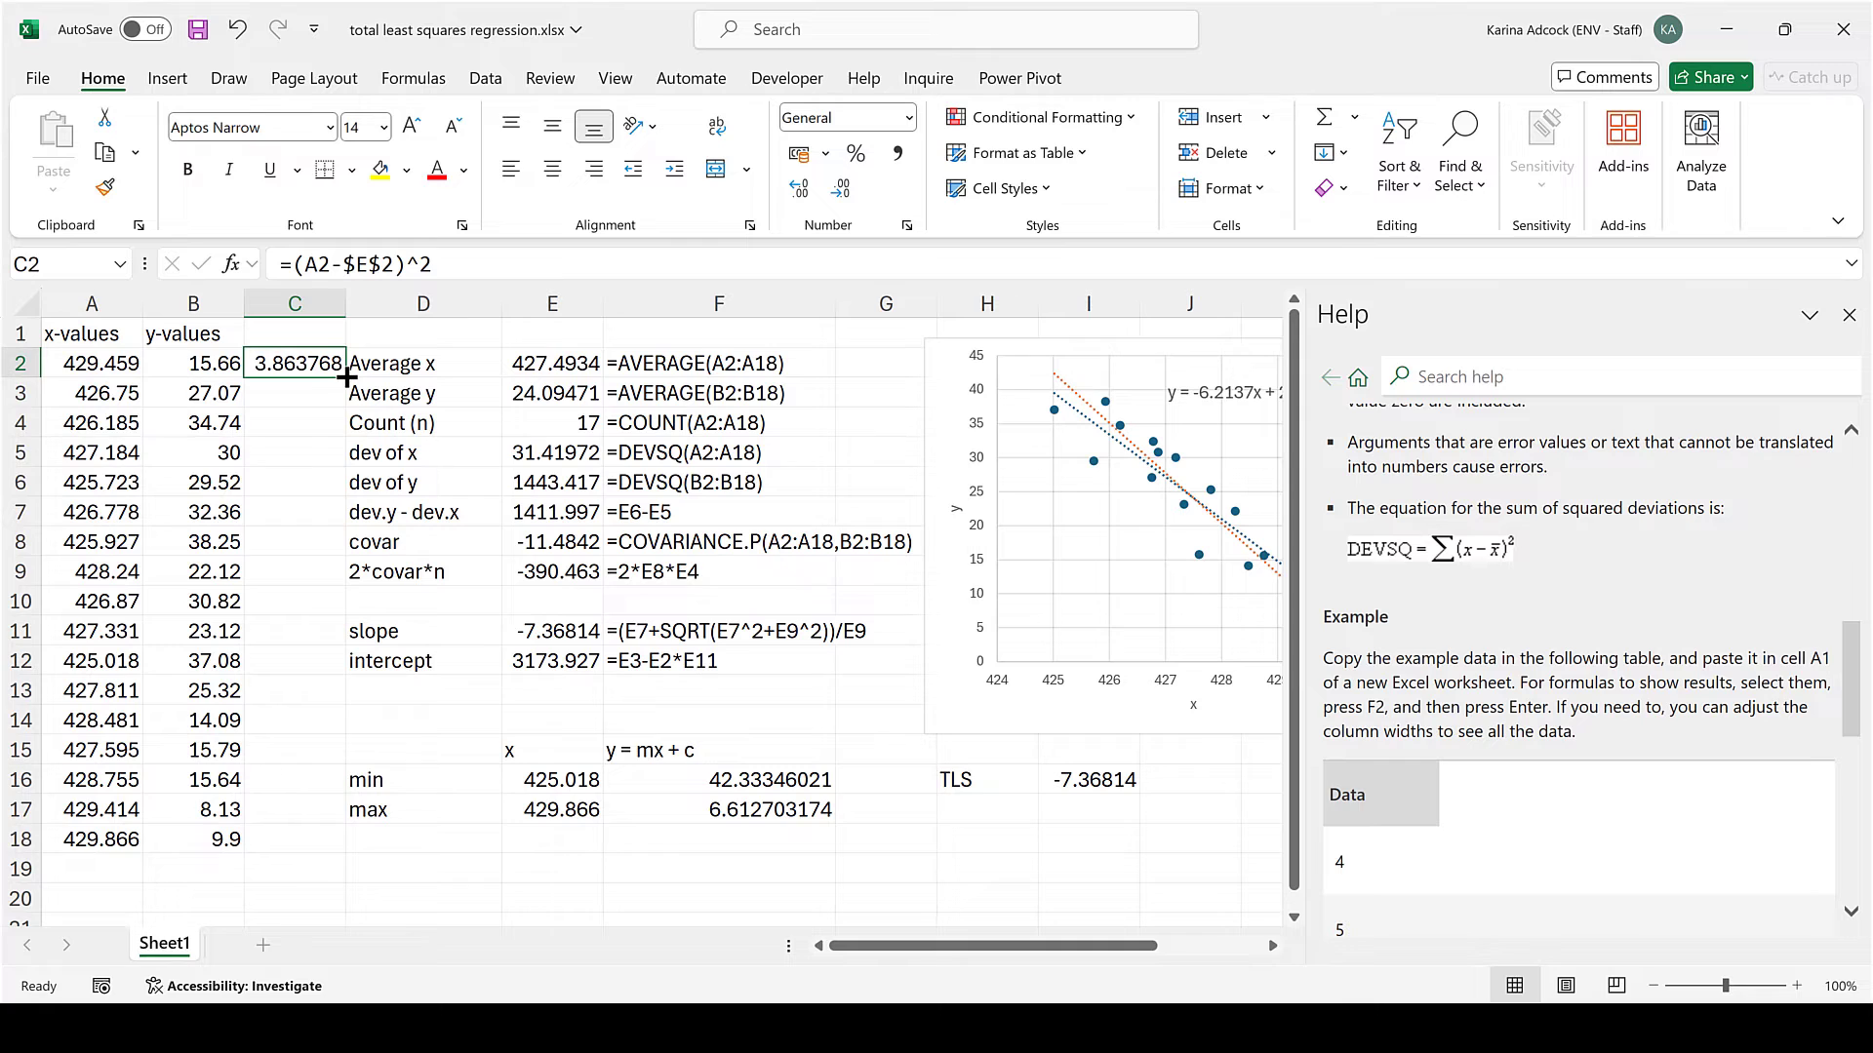
{"action": "double_click", "coordinate": [347, 377]}
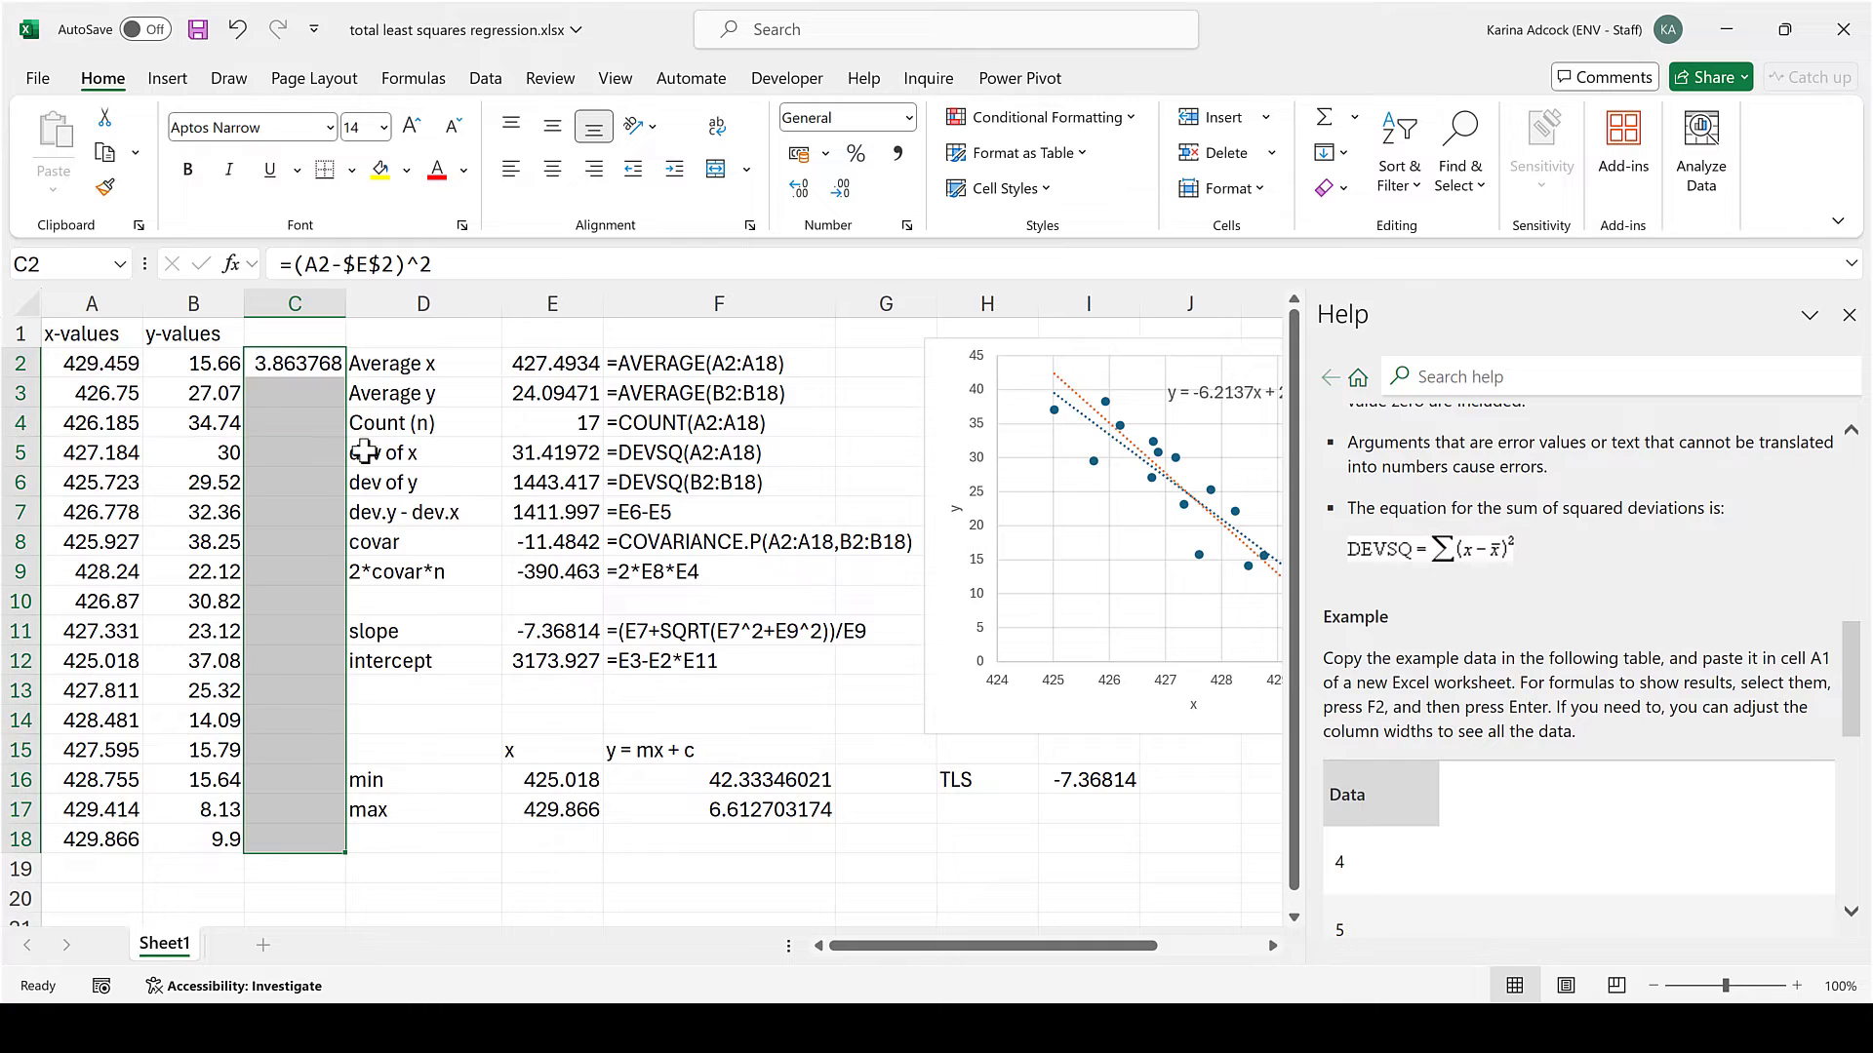
Sum the squared deviations in C1 with =SUM(C2:C18).
{"action": "left_click", "coordinate": [337, 342]}
{"action": "type", "text": "=sum"}
{"action": "key", "text": "Tab"}
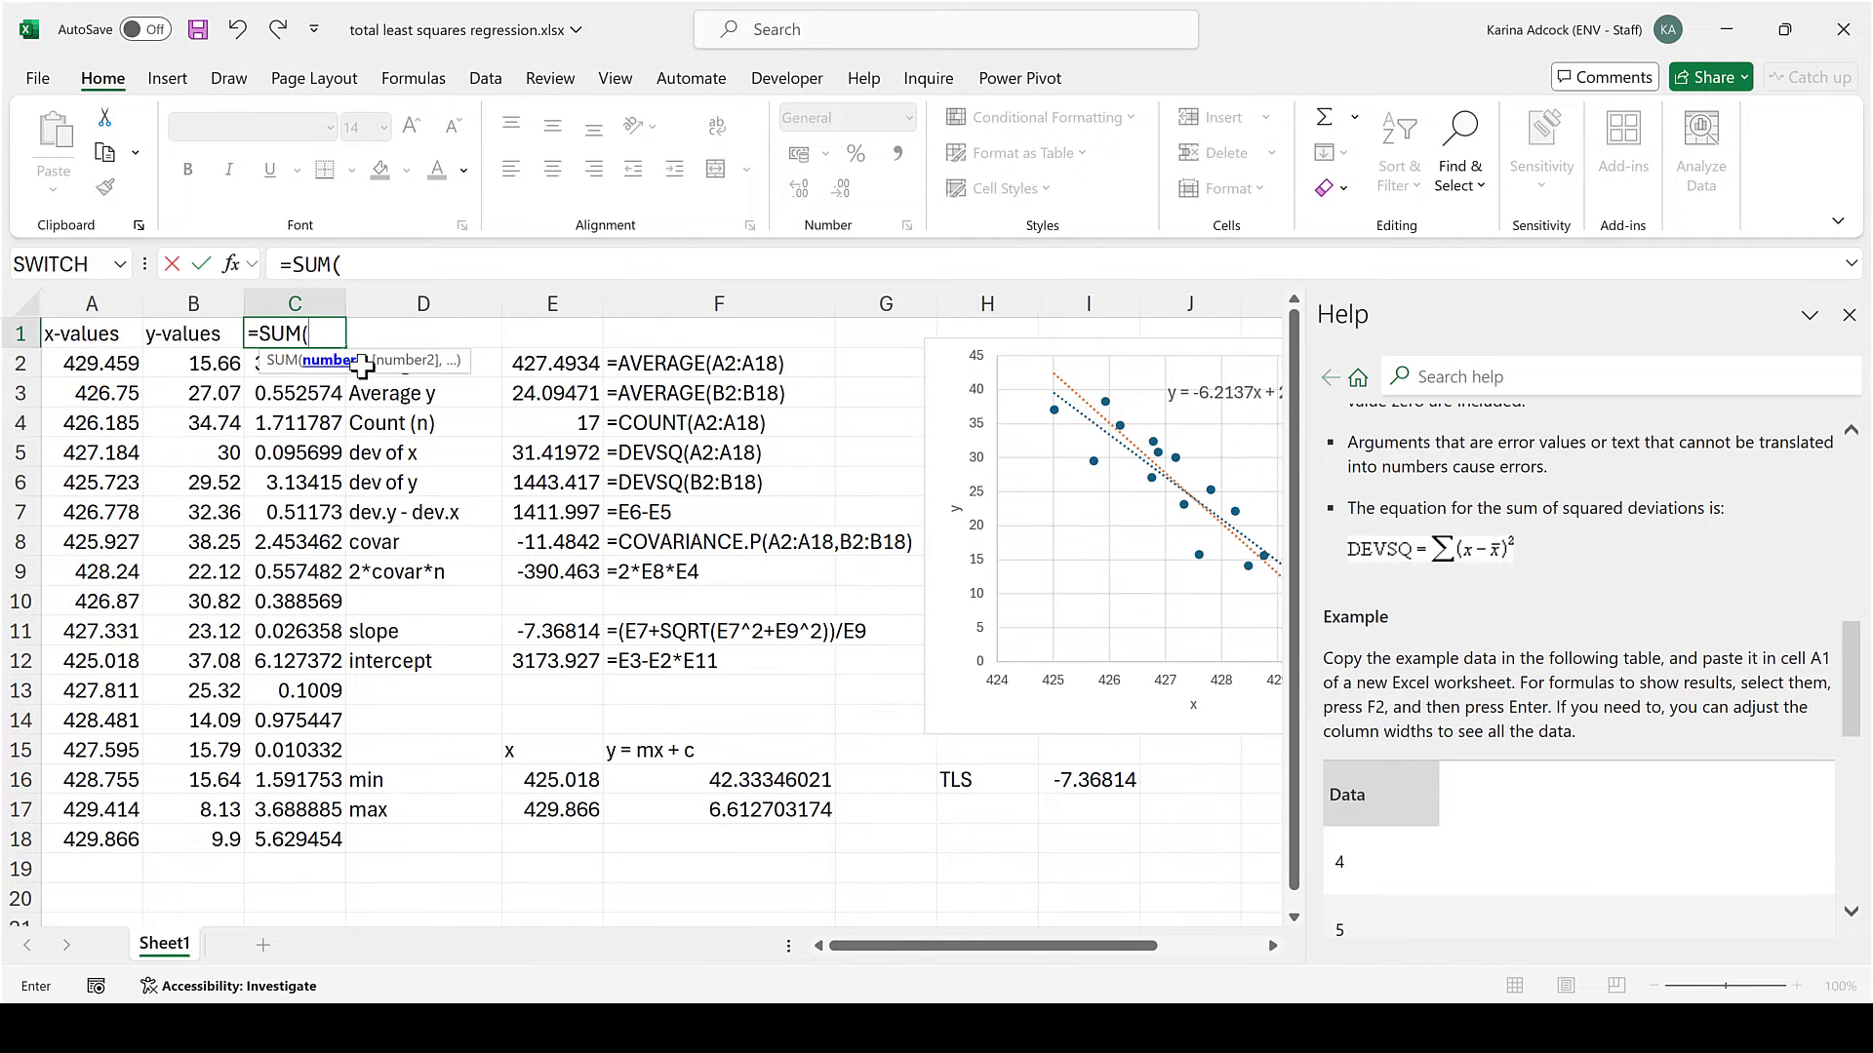
{"action": "left_click_drag", "start_coordinate": [281, 839], "coordinate": [283, 722]}
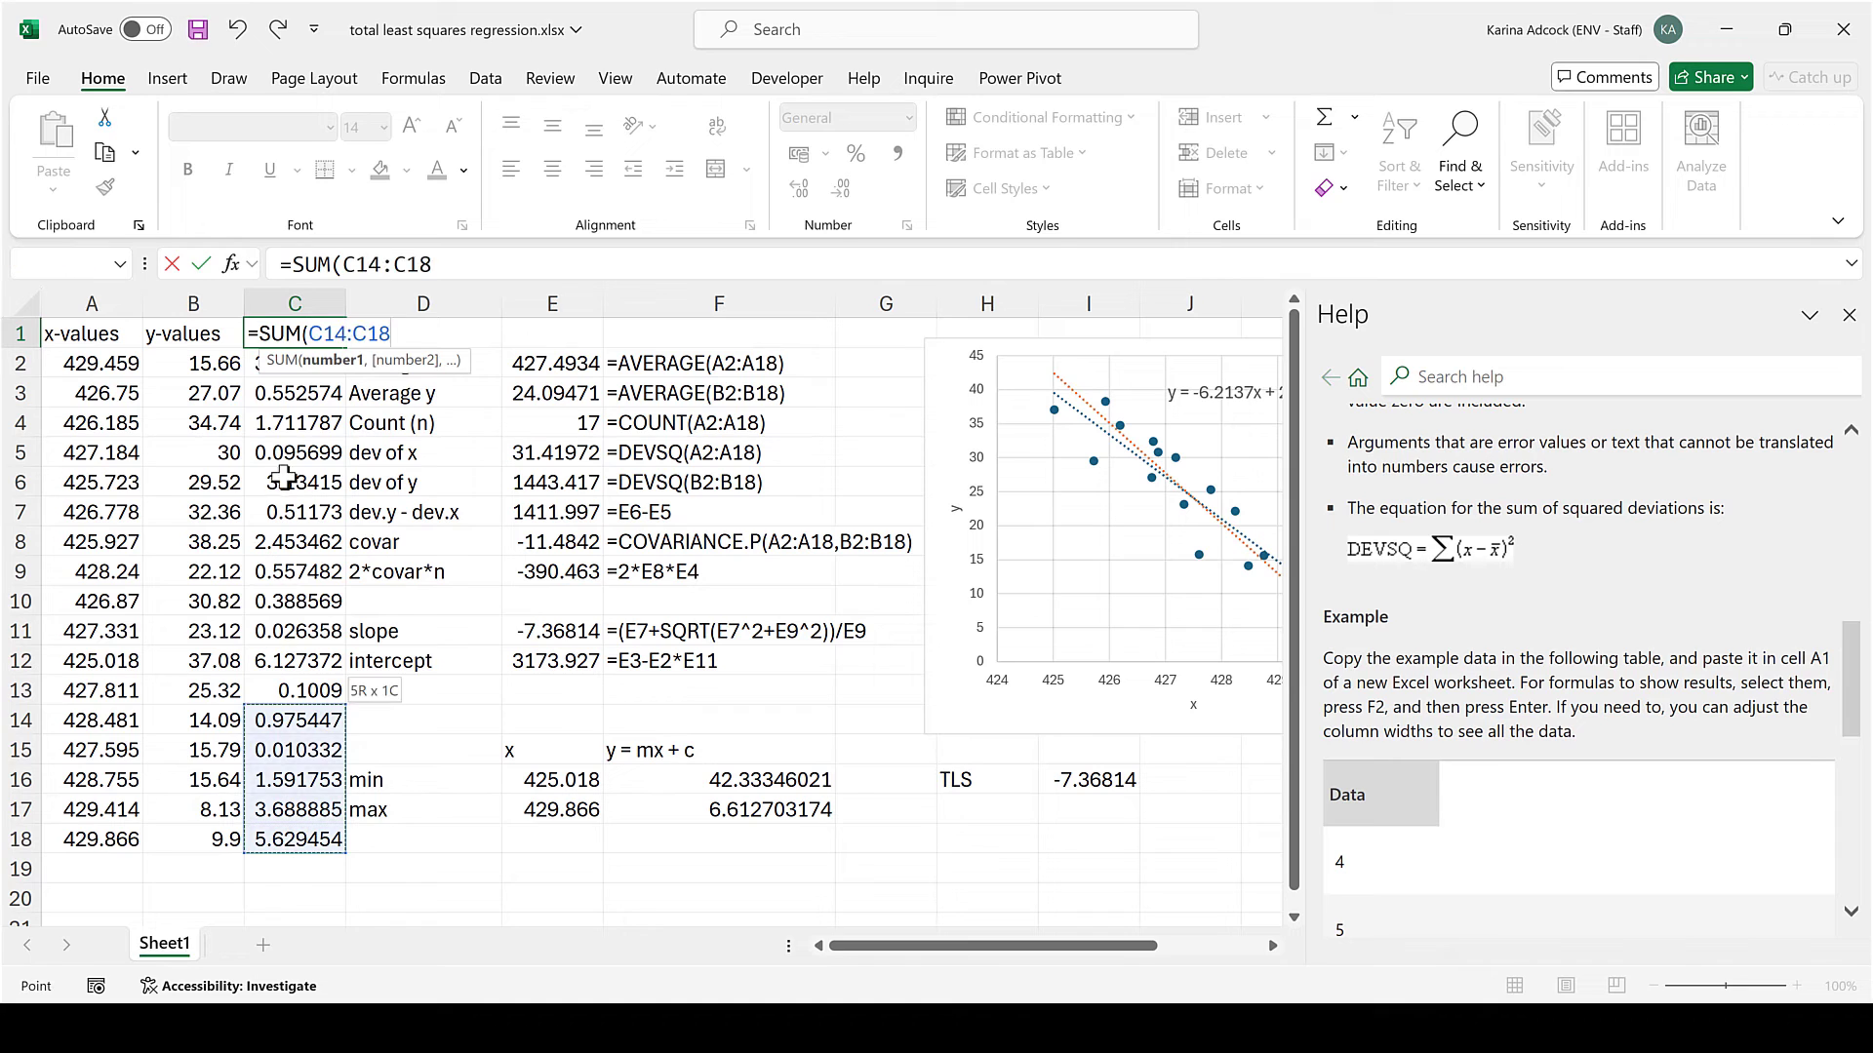
{"action": "left_click_drag", "start_coordinate": [283, 478], "coordinate": [281, 367]}
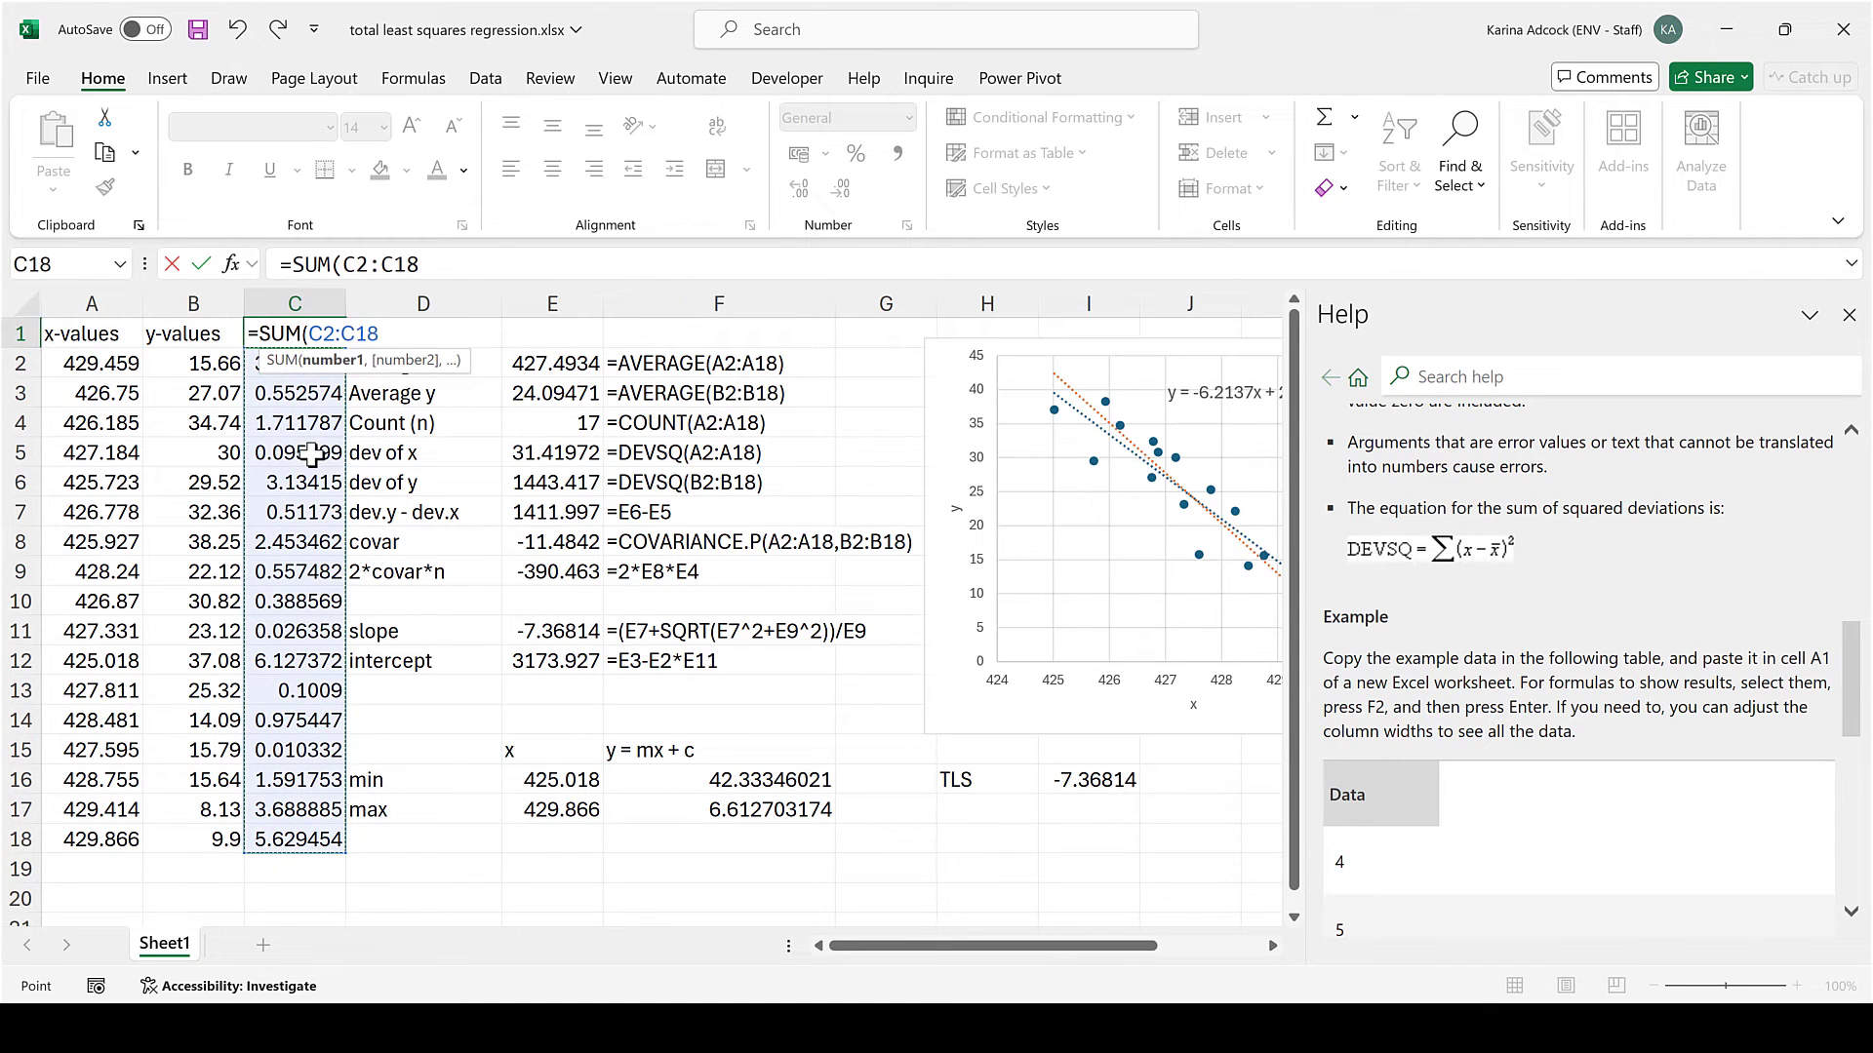
{"action": "key", "text": "Return"}
{"action": "left_click", "coordinate": [301, 332]}
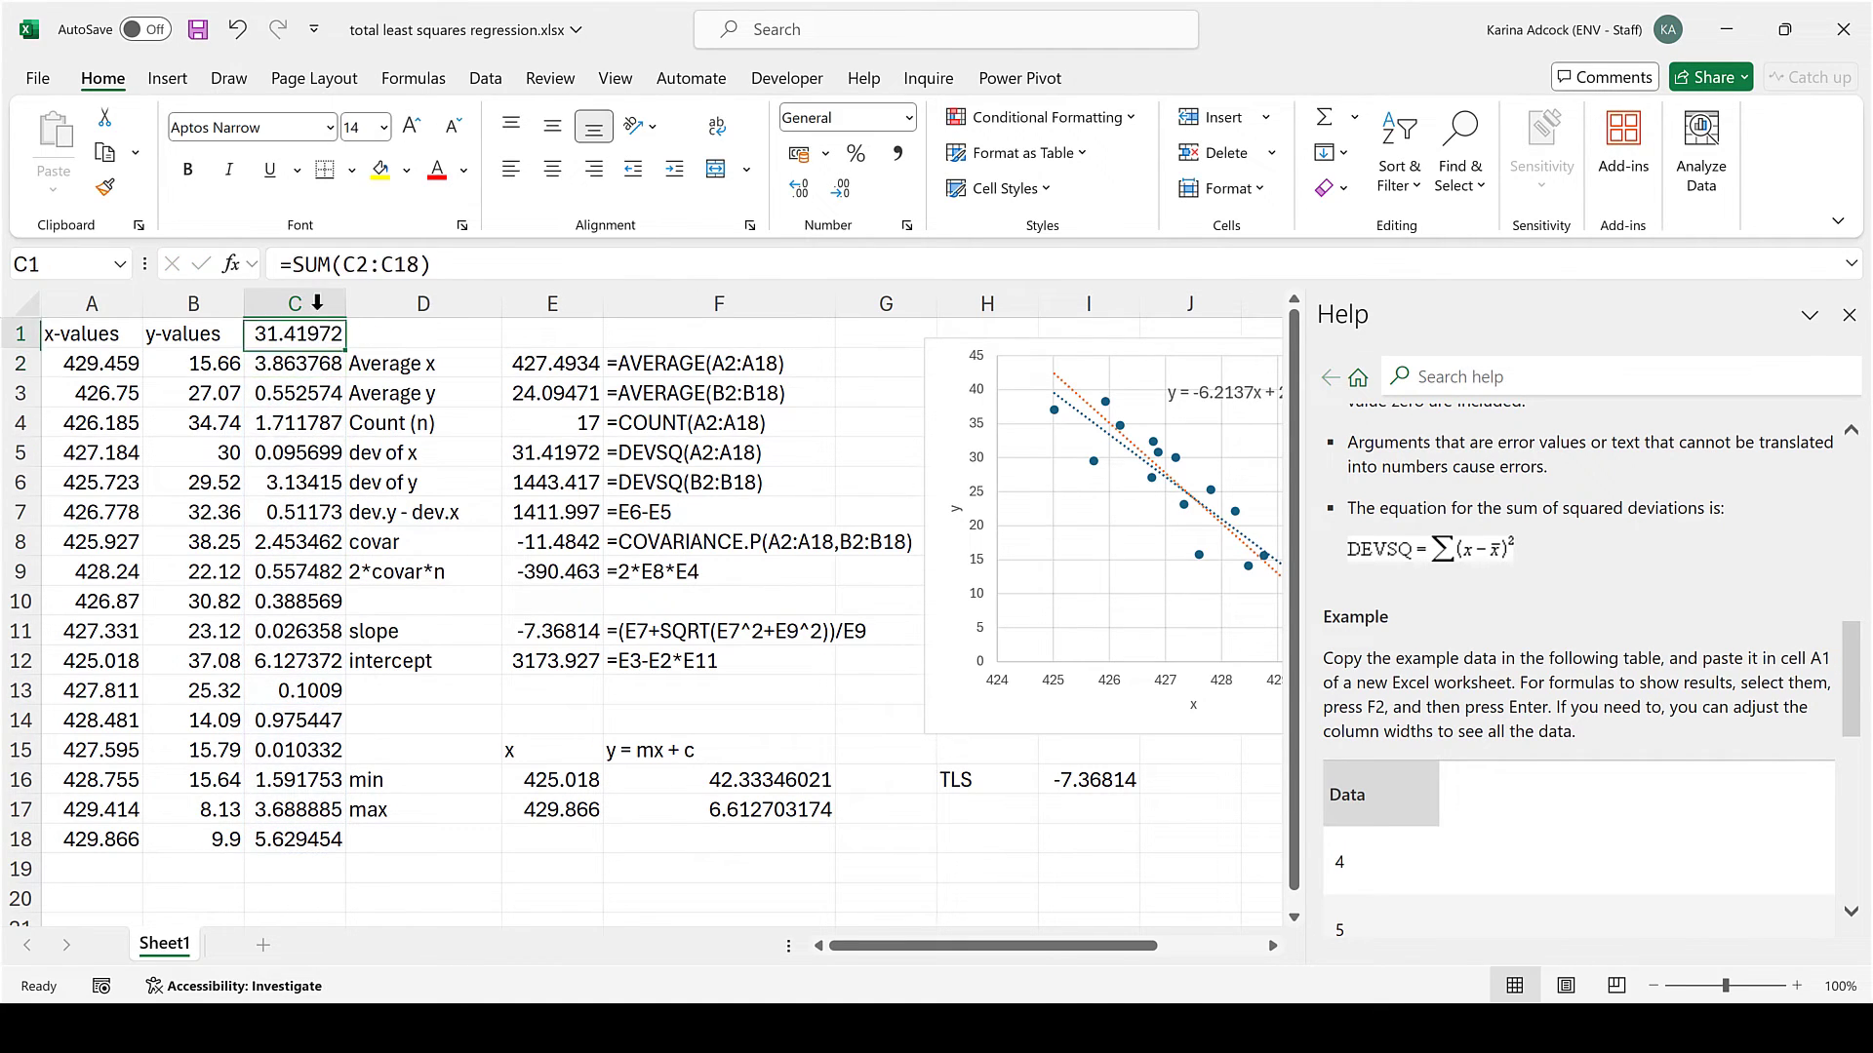
Fill the sum in C1 and the DEVSQ result in E5 with yellow to compare them.
{"action": "left_click", "coordinate": [379, 170]}
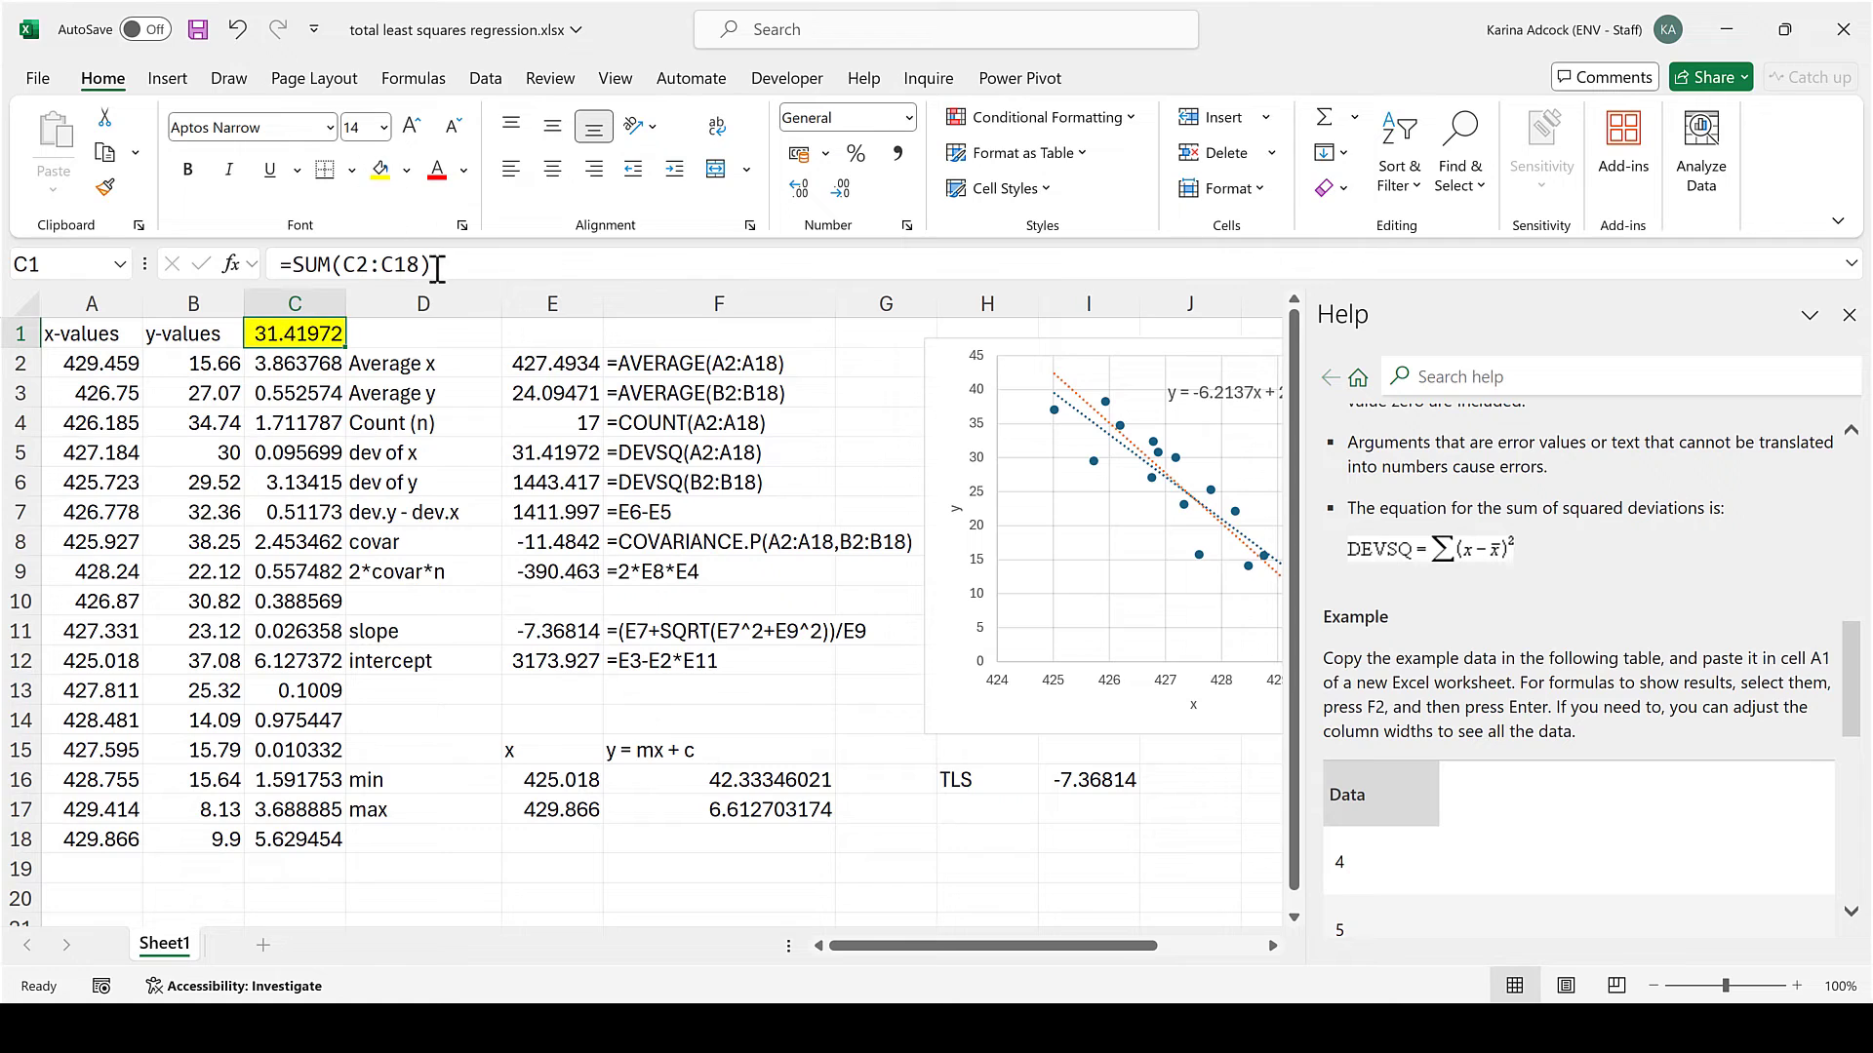
{"action": "left_click", "coordinate": [566, 446]}
{"action": "left_click", "coordinate": [380, 170]}
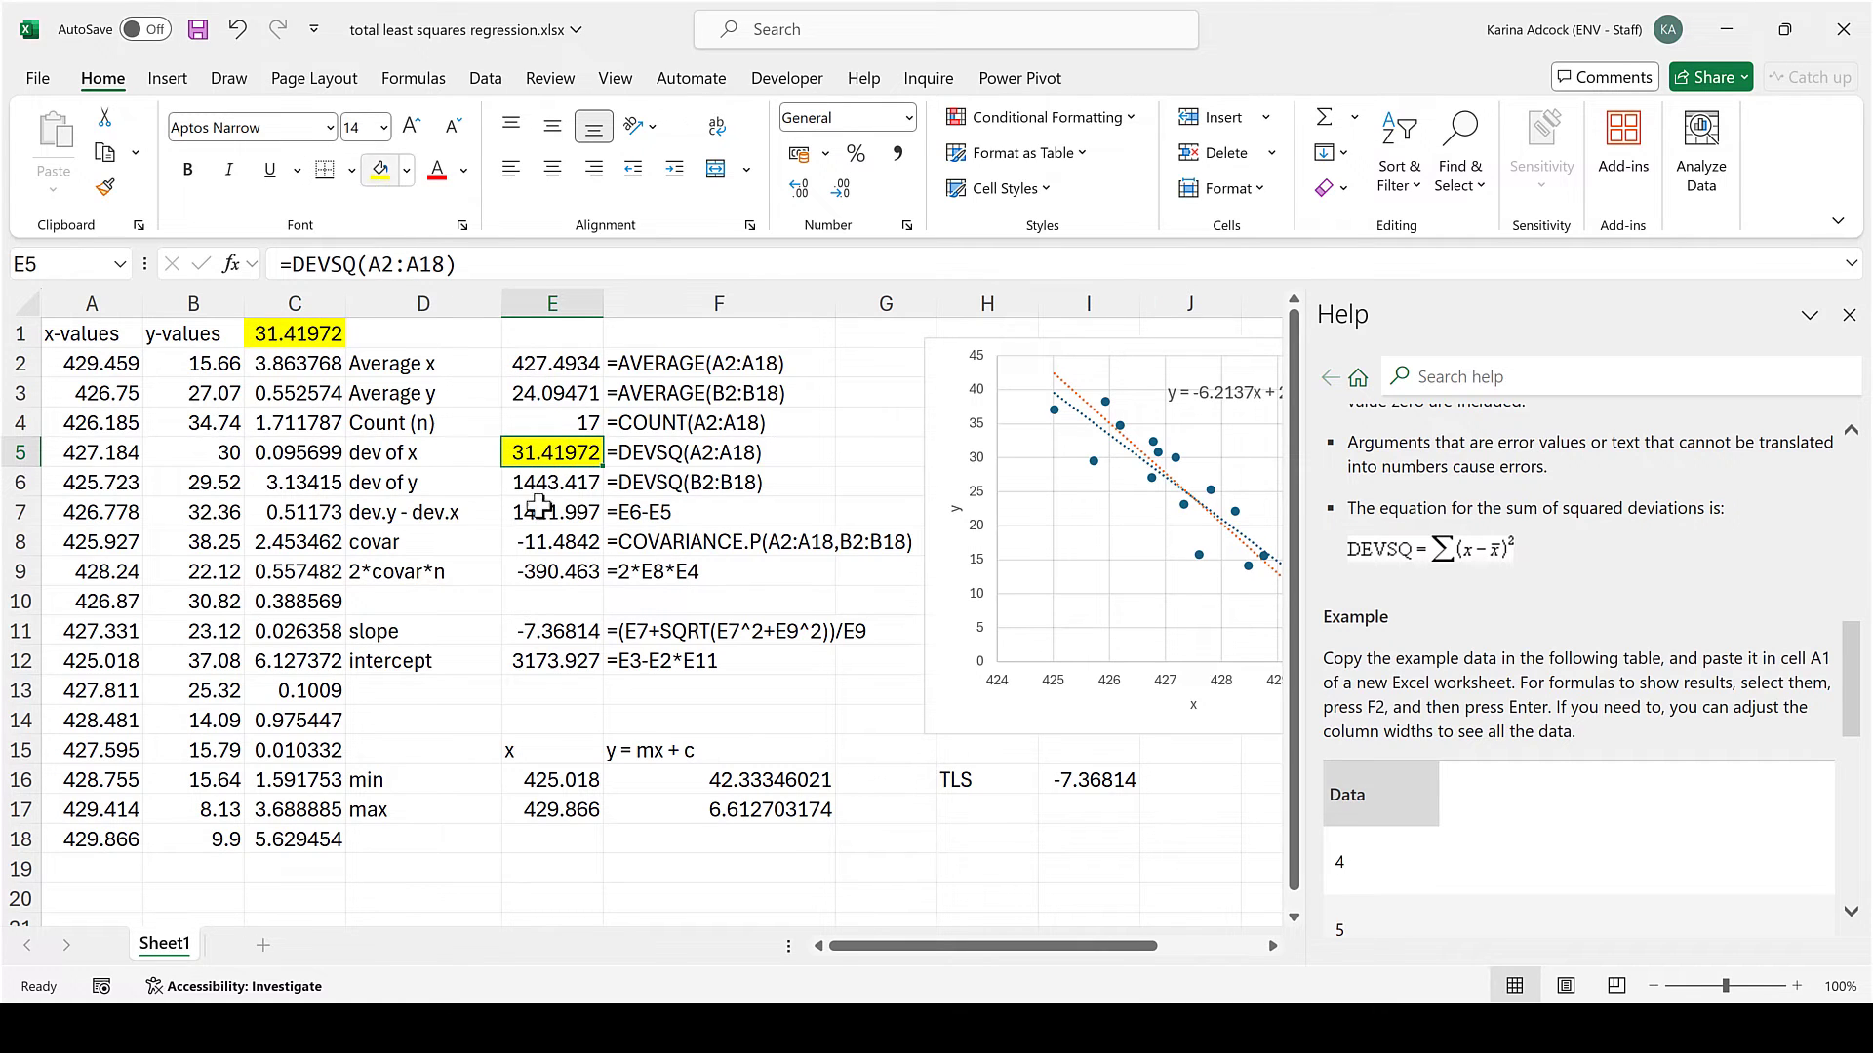
{"action": "left_click", "coordinate": [622, 453]}
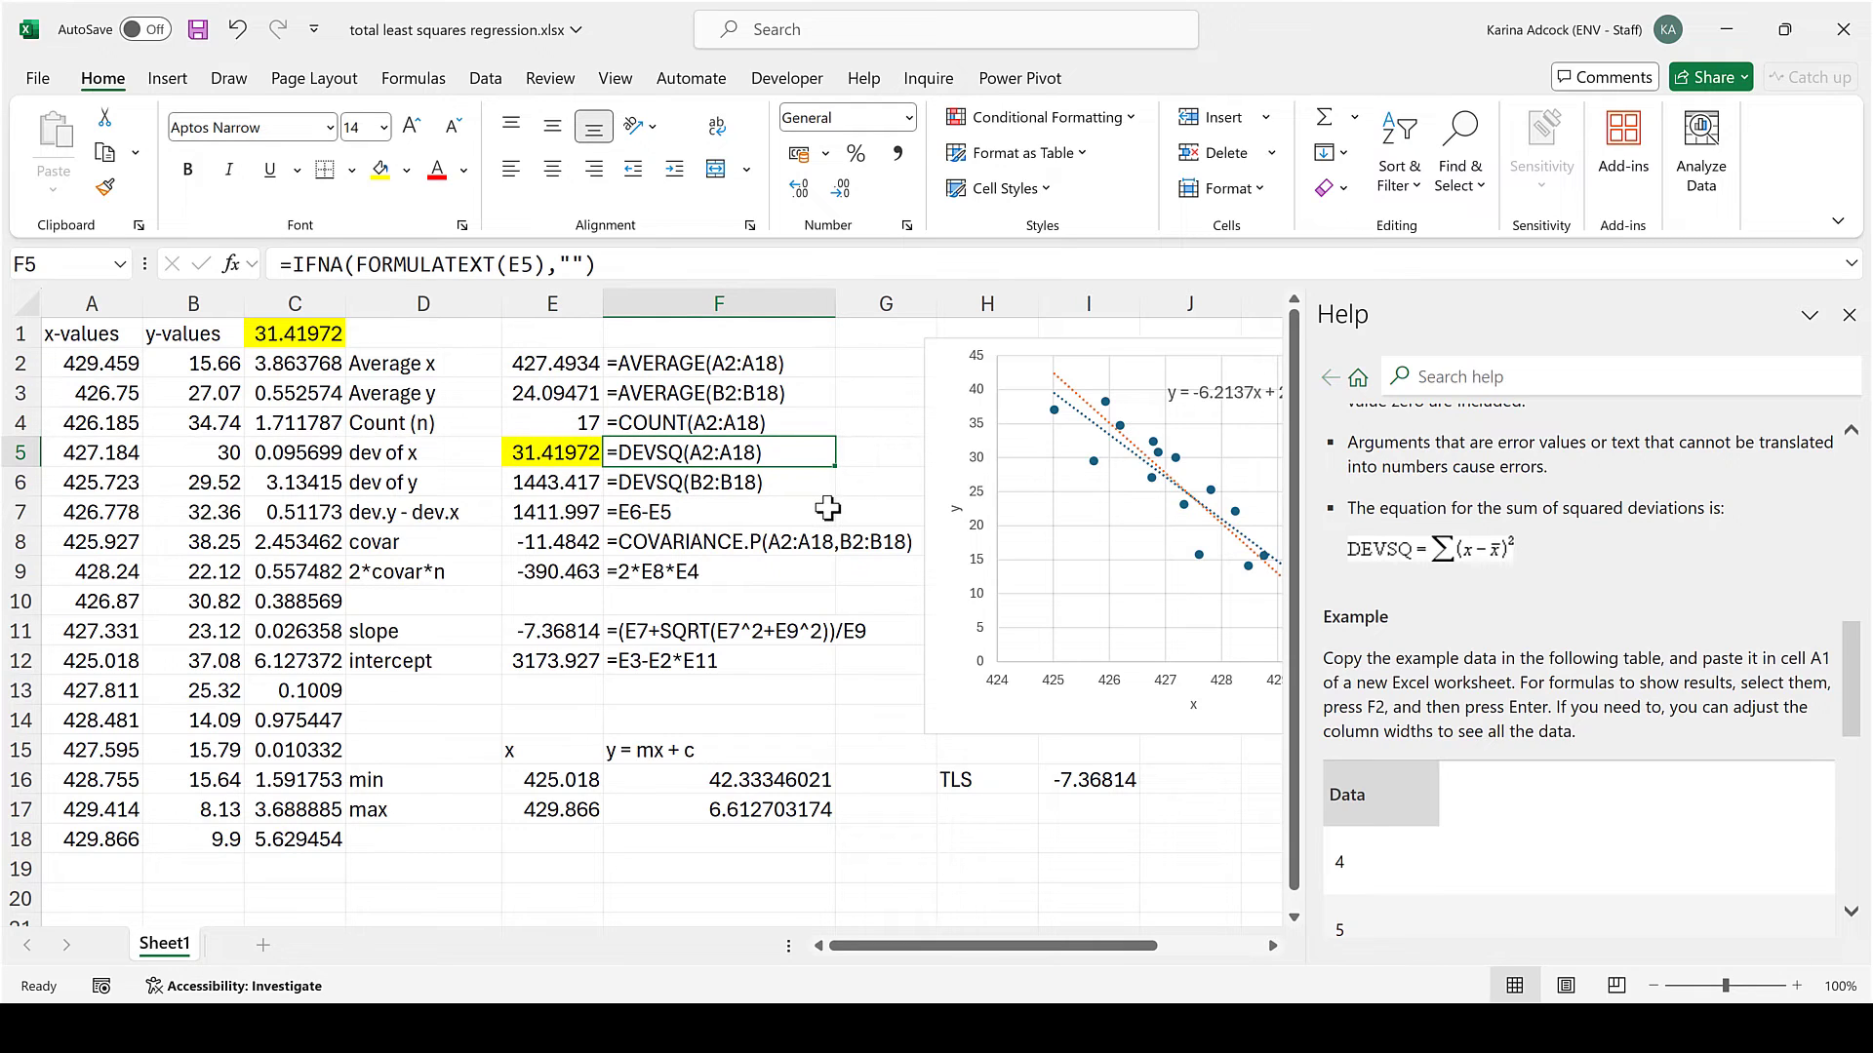
Open the help article for the COVARIANCE.P function used in E8, read its syntax and covariance equation, and leave the cell unchanged.
{"action": "left_click", "coordinate": [543, 543]}
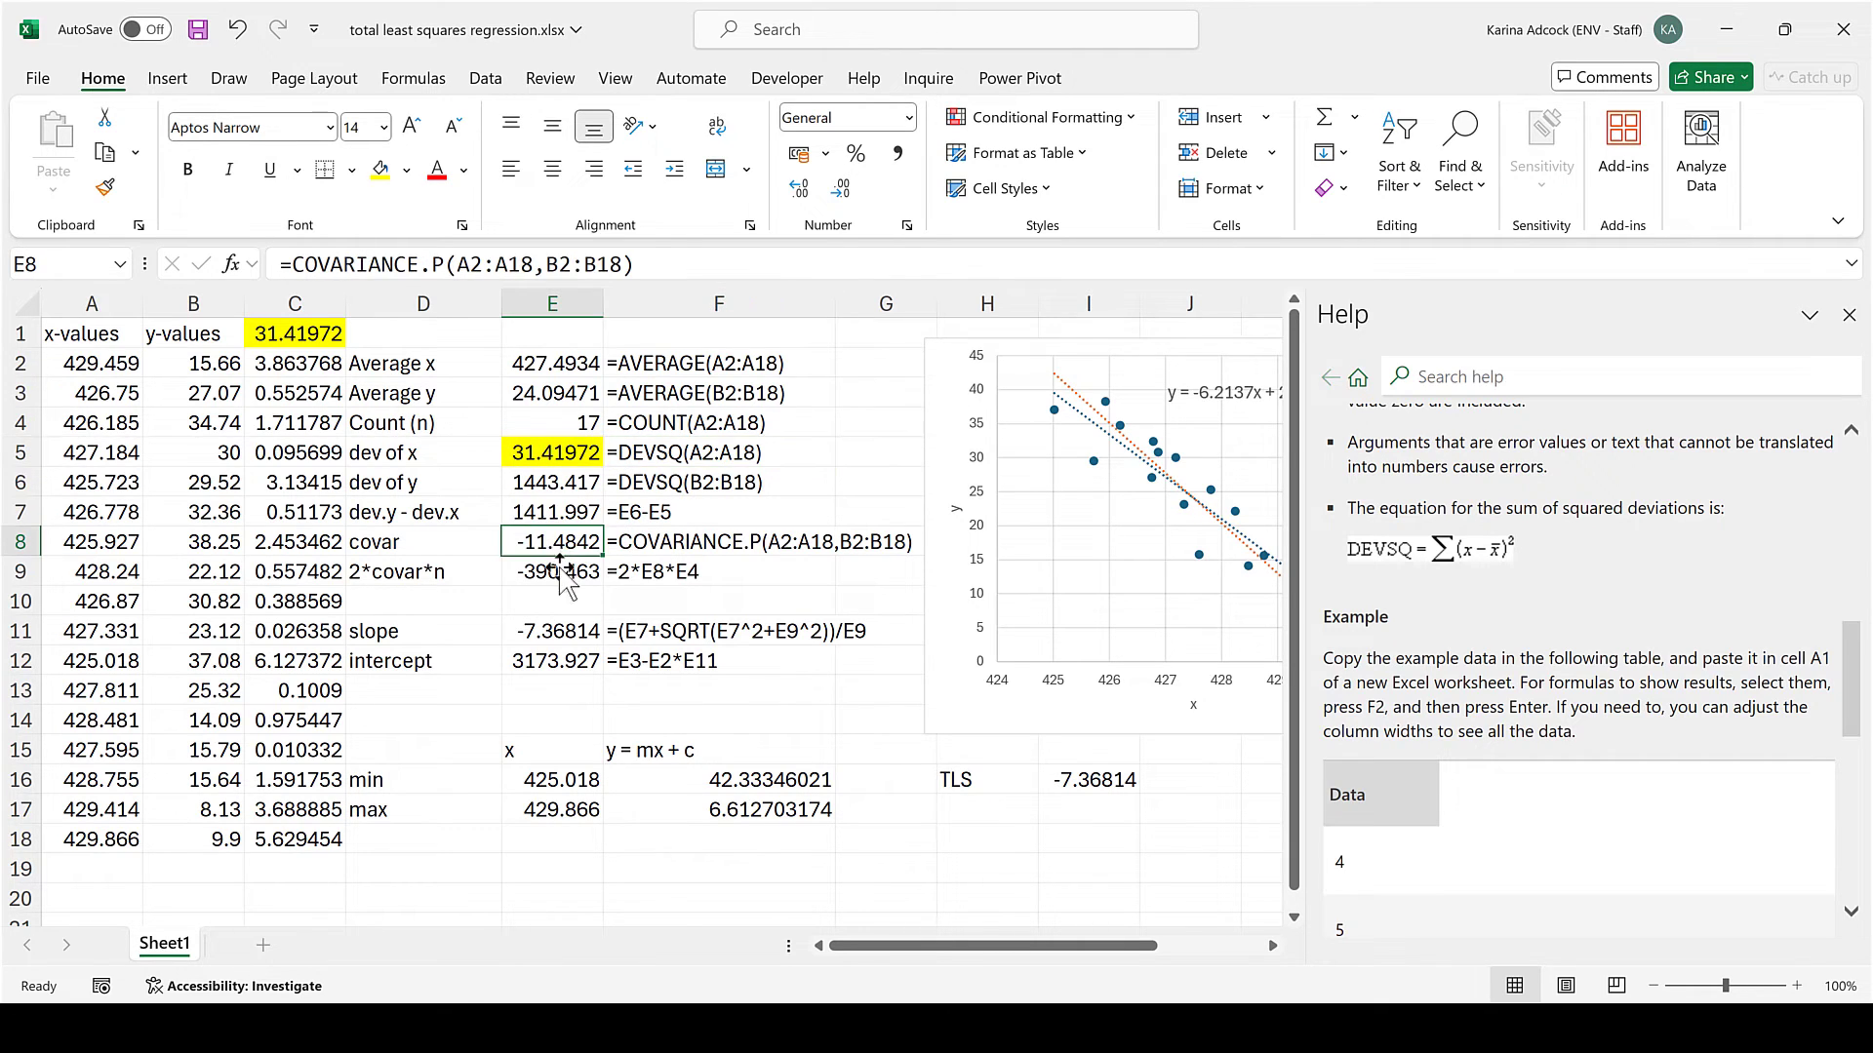
{"action": "key", "text": "F2"}
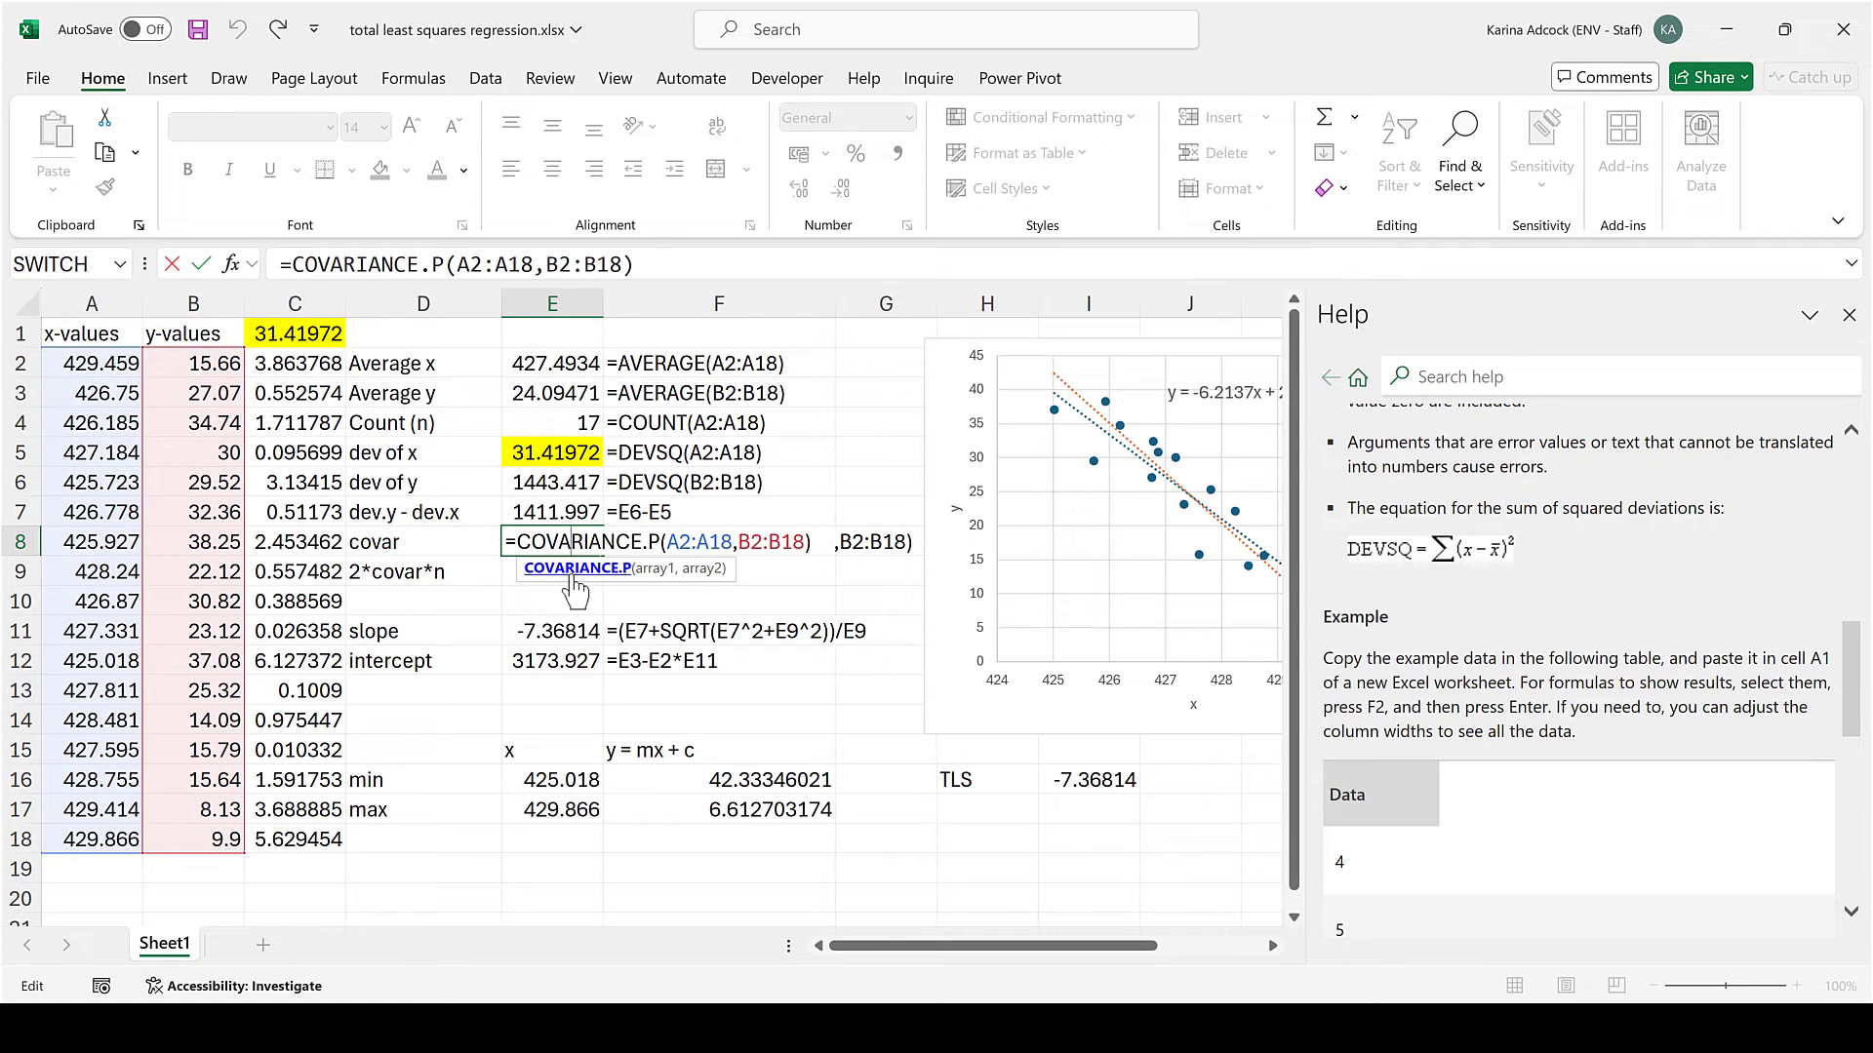
{"action": "left_click", "coordinate": [574, 570]}
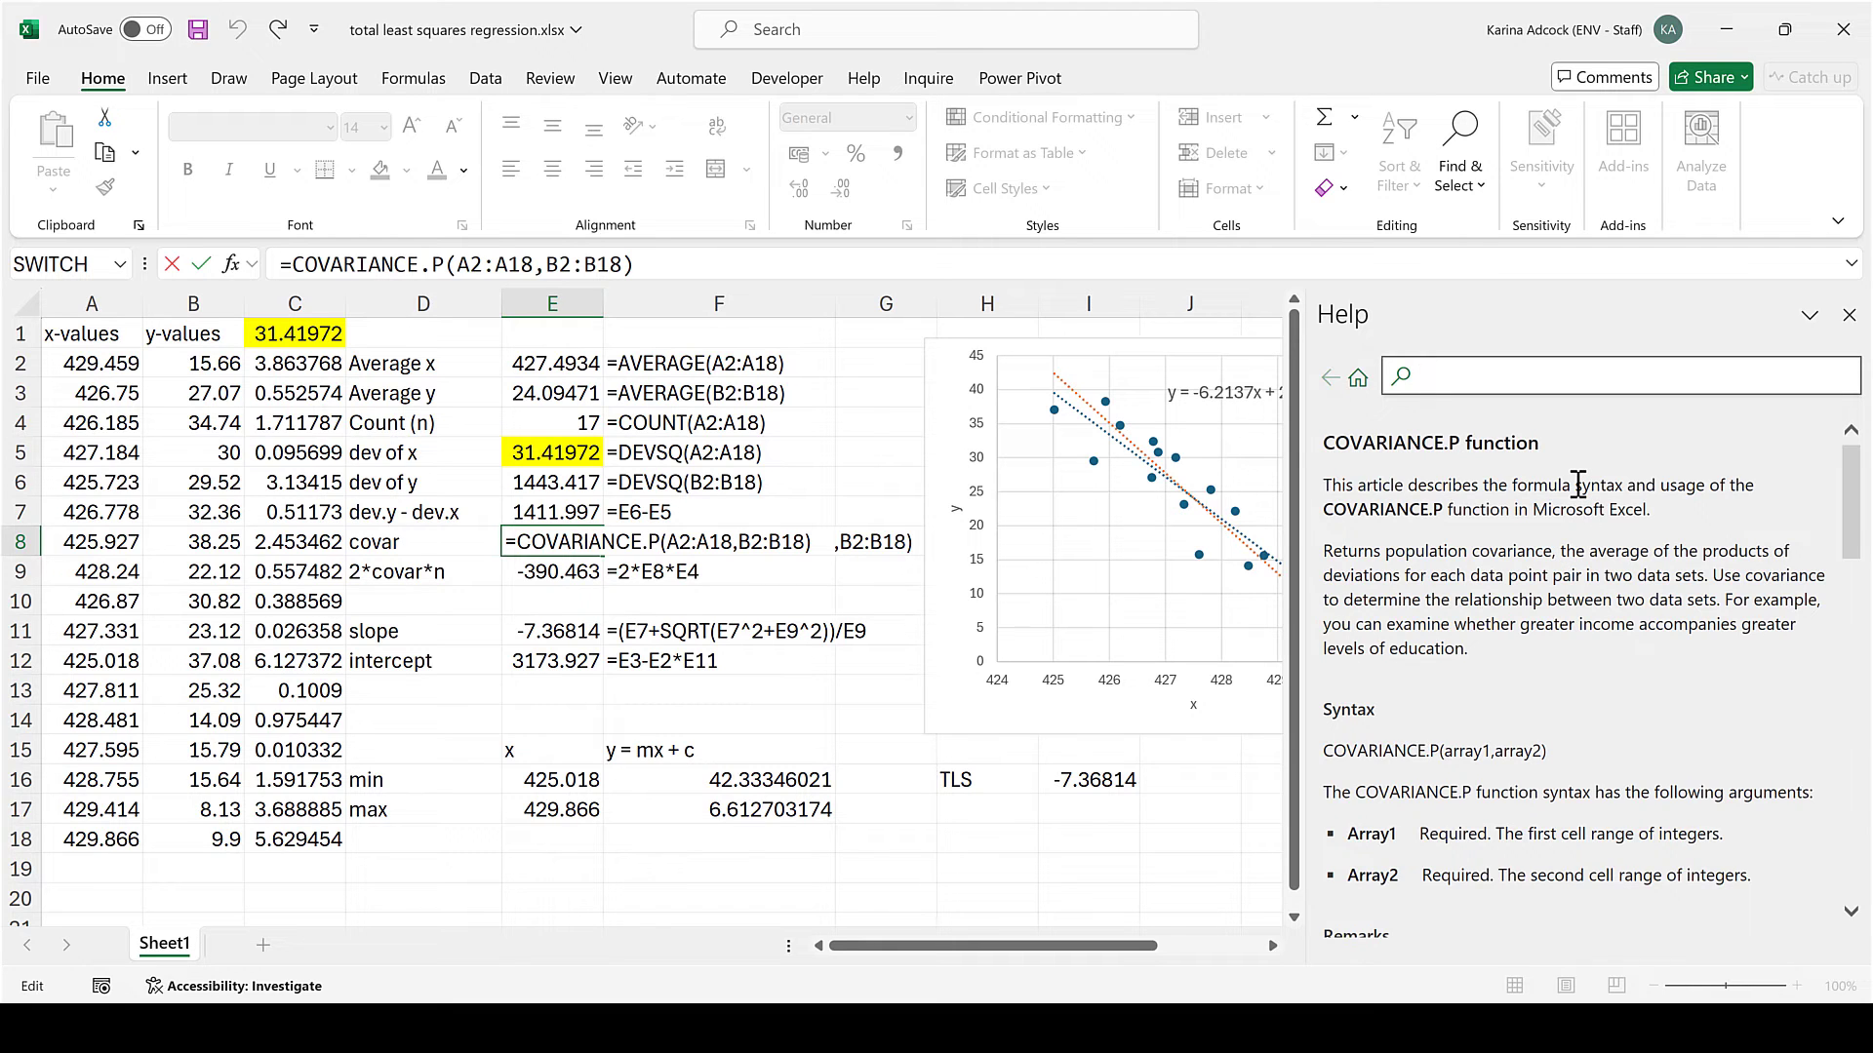
{"action": "scroll", "coordinate": [1578, 485], "scroll_direction": "down", "scroll_amount": 6}
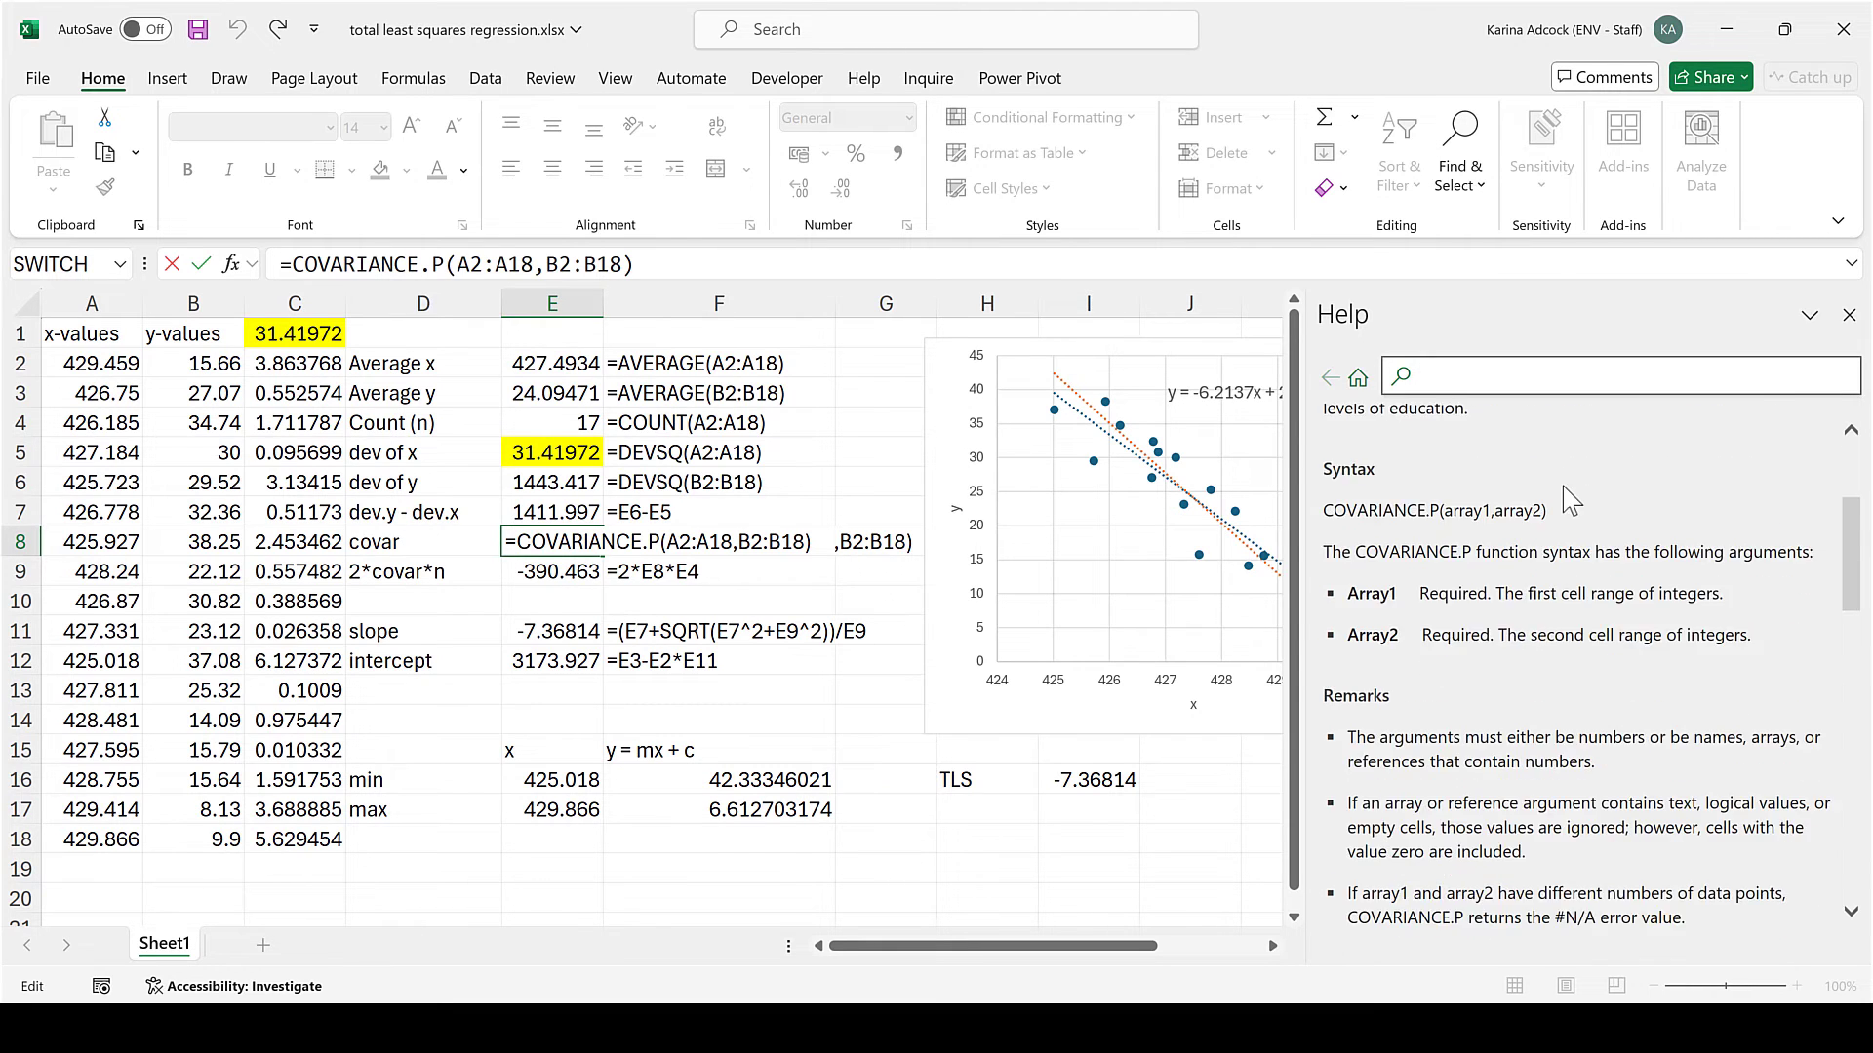
{"action": "scroll", "coordinate": [1565, 486], "scroll_direction": "down", "scroll_amount": 2}
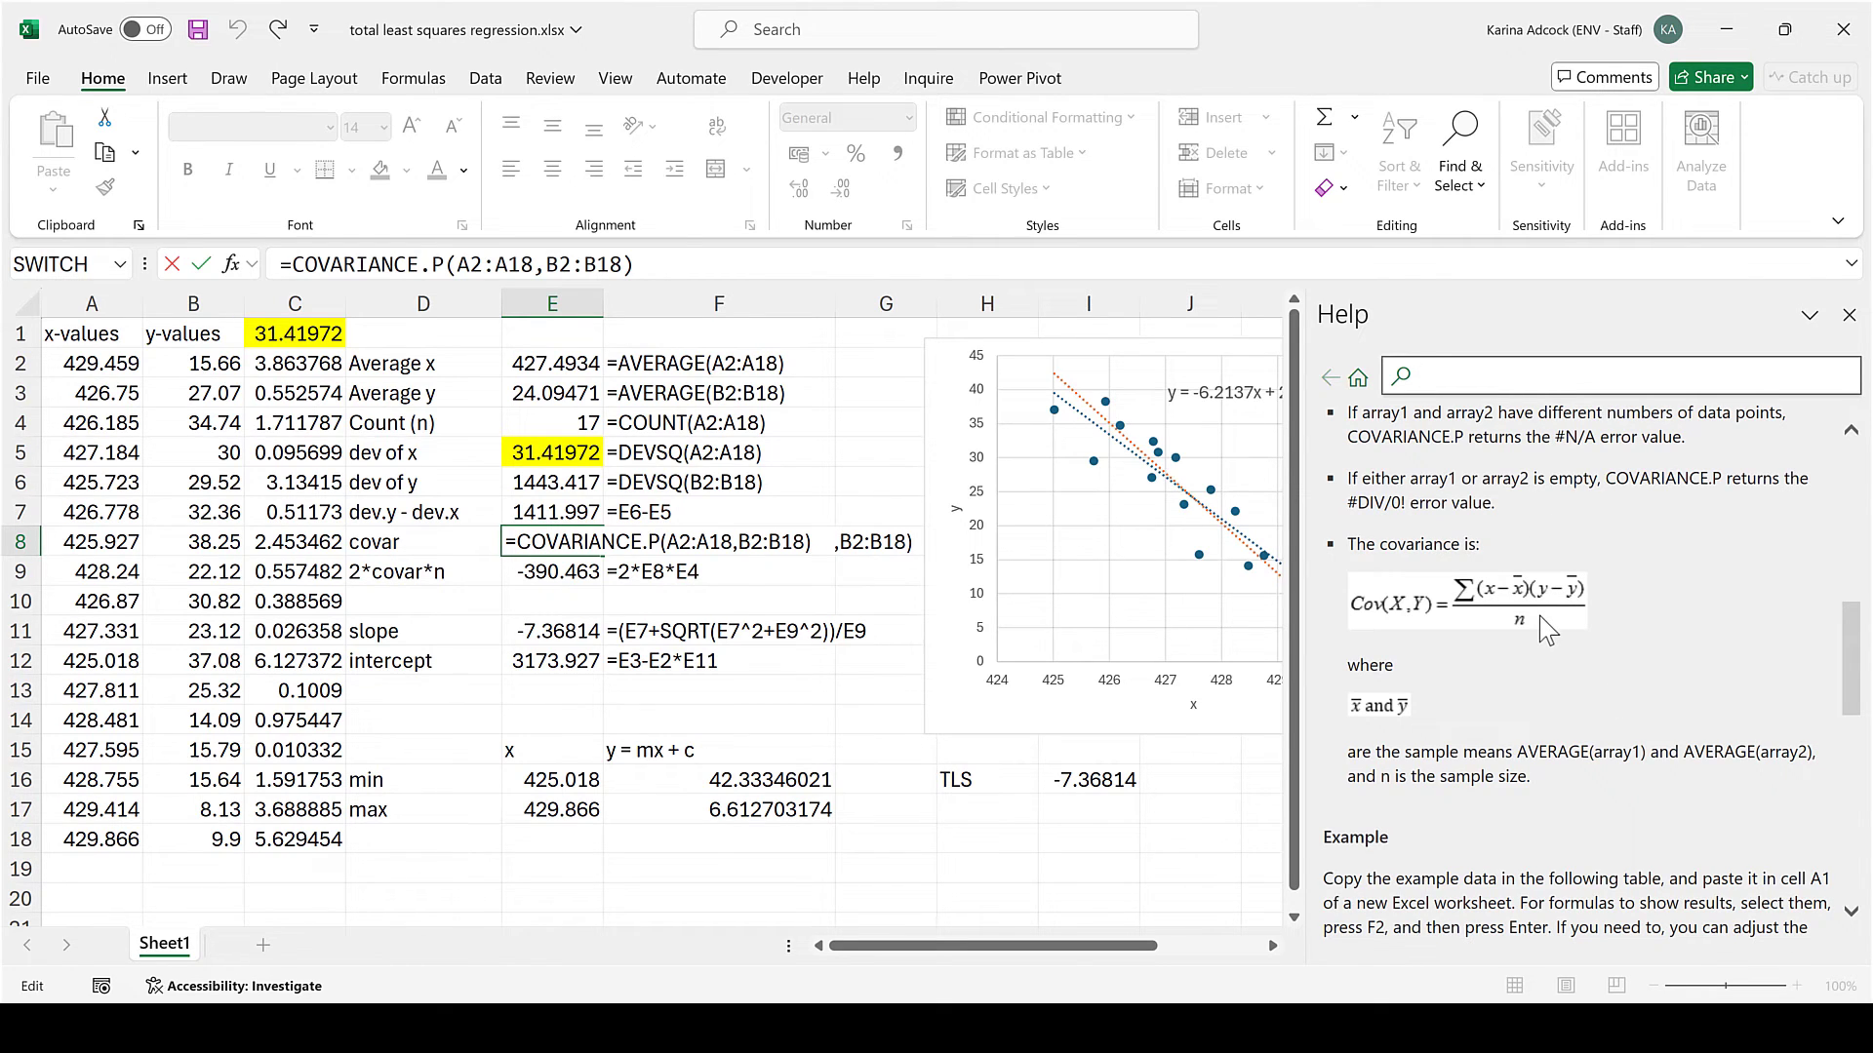
{"action": "left_click", "coordinate": [543, 465]}
{"action": "left_click", "coordinate": [549, 532]}
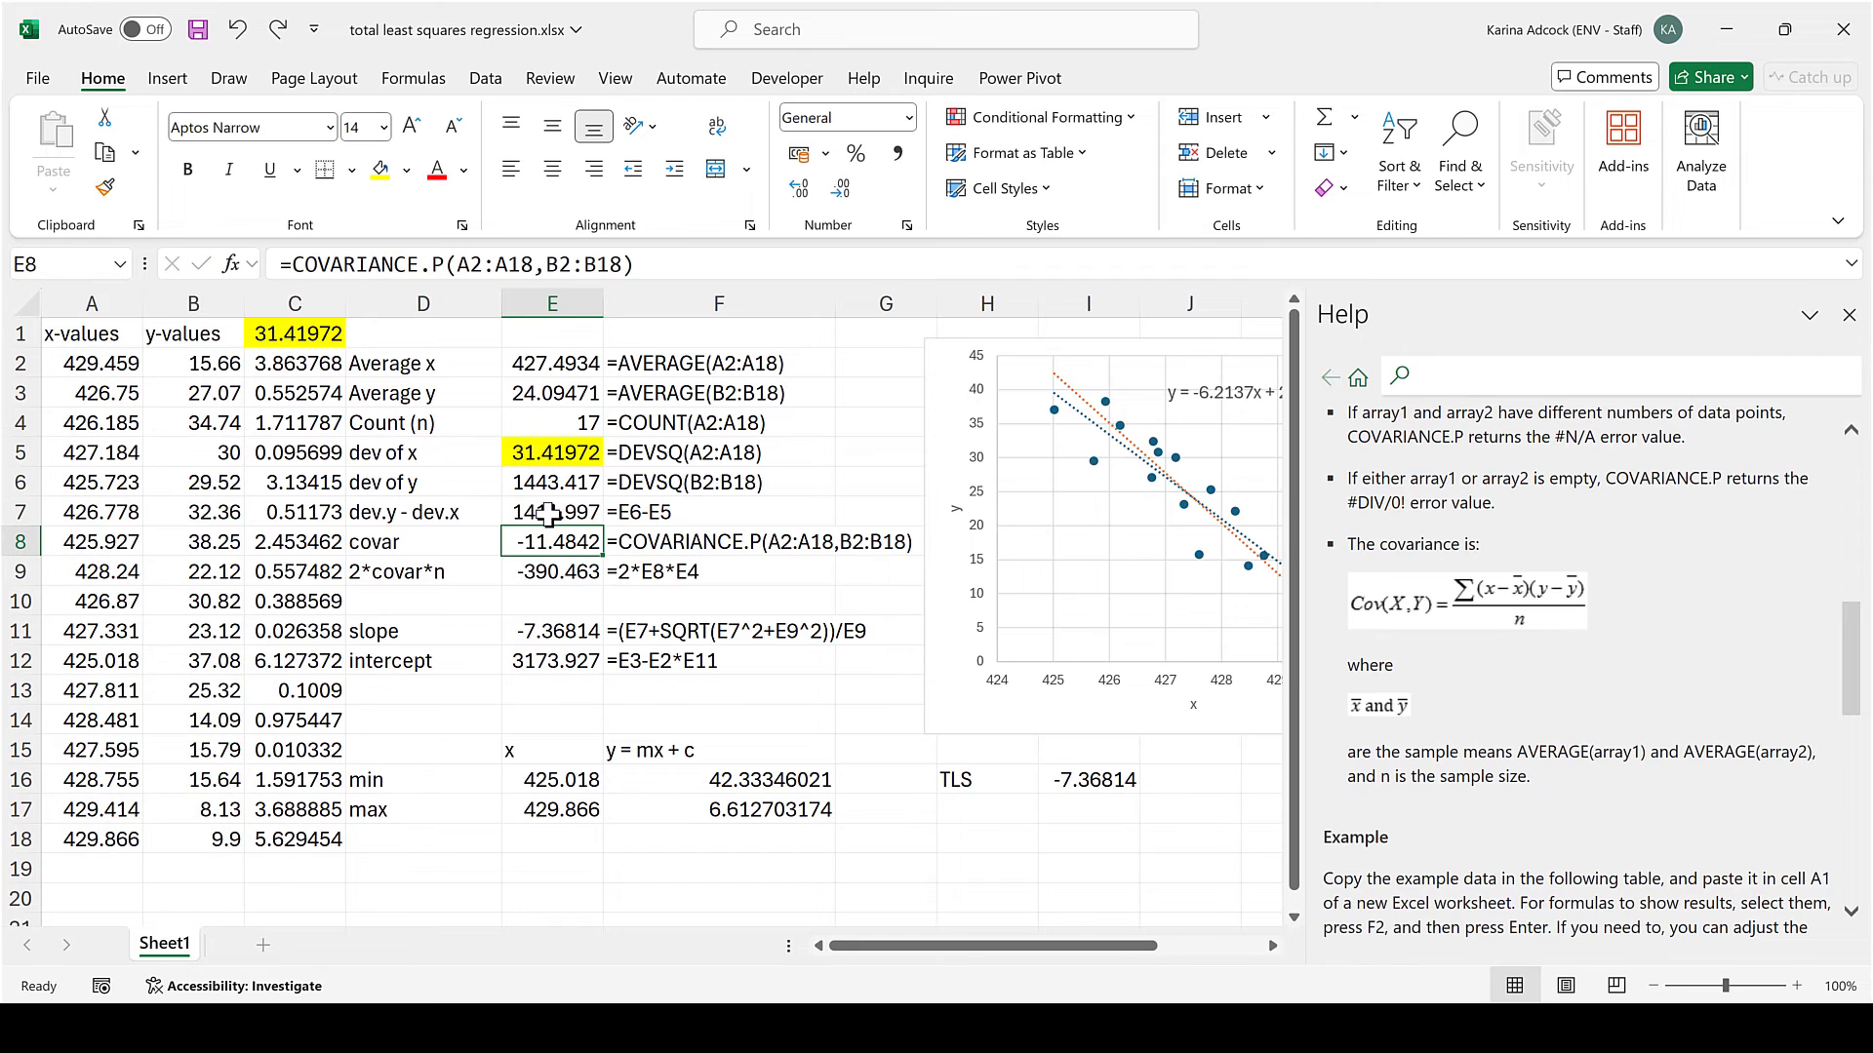
Remove the yellow fill from E5 and C1 and delete the sum in C1.
{"action": "left_click", "coordinate": [552, 452]}
{"action": "left_click", "coordinate": [295, 334]}
{"action": "key", "text": "Delete"}
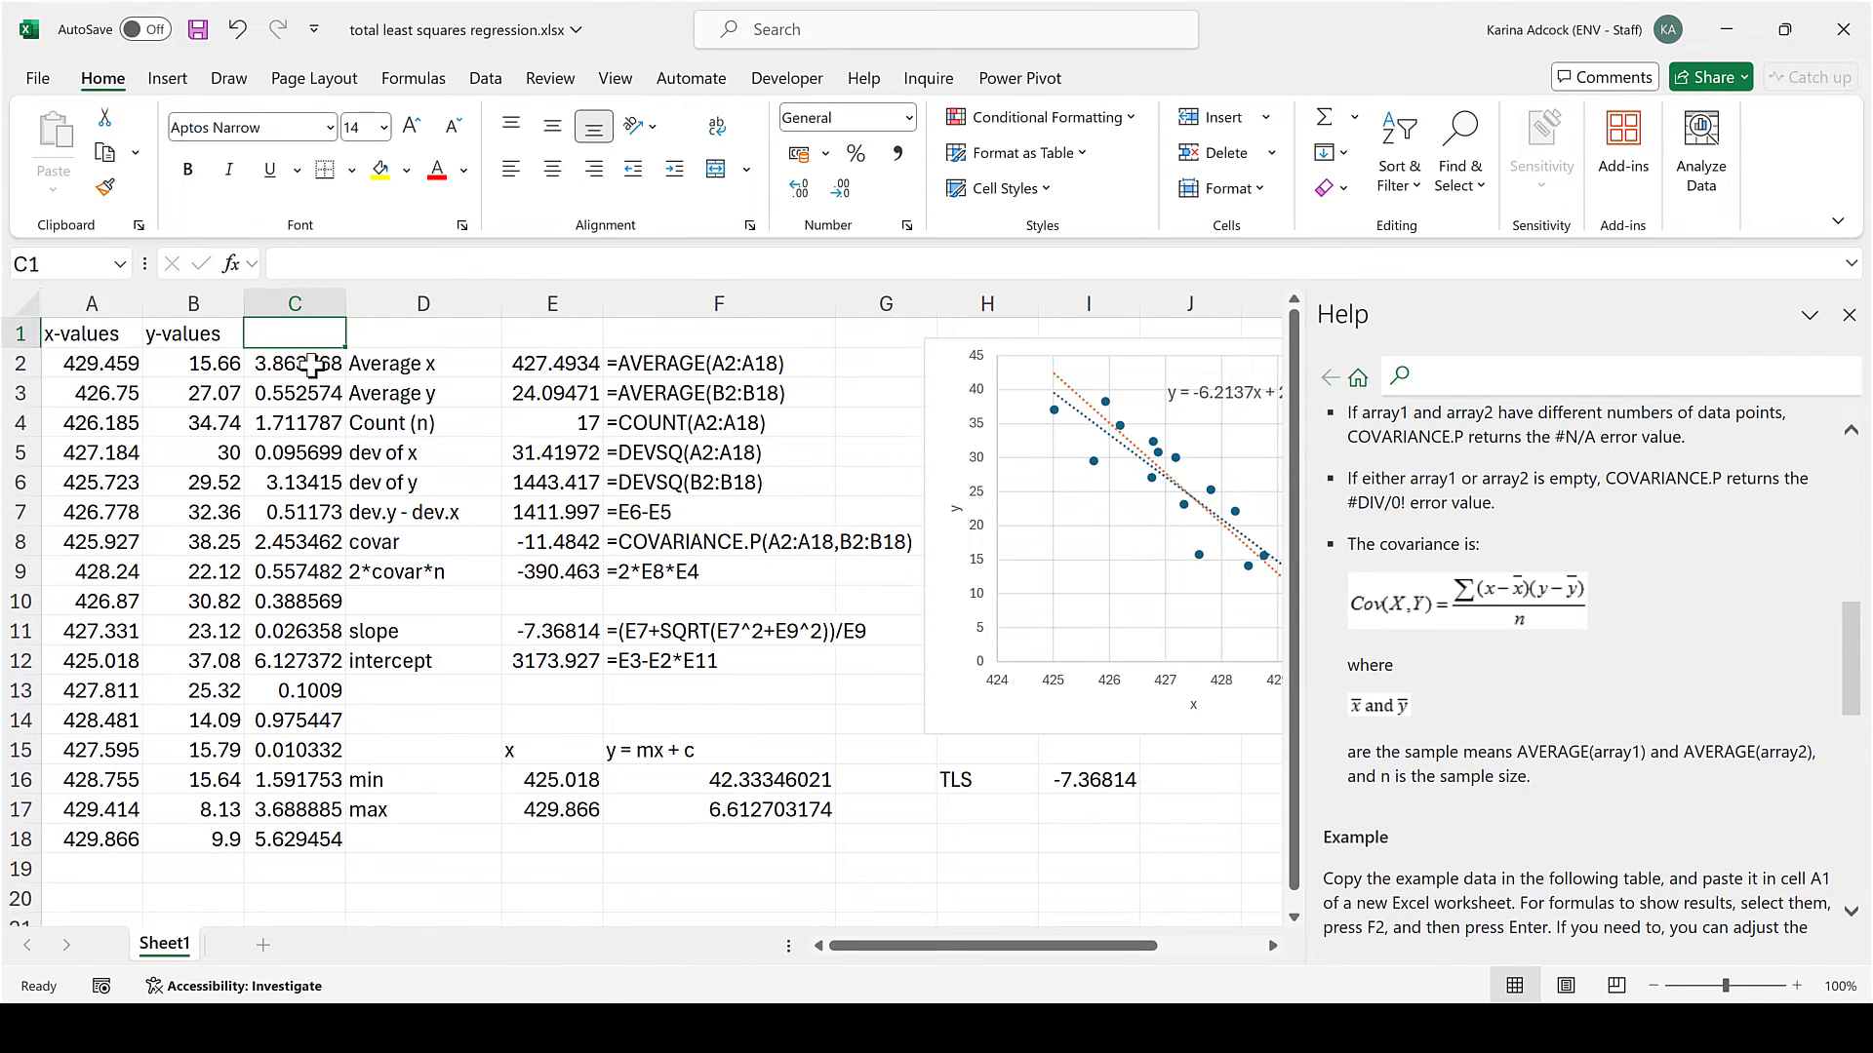
Remove the squaring from the C2 formula so it reads =(A2-$E$2), and fill it down to C18.
{"action": "left_click", "coordinate": [312, 365]}
{"action": "left_click", "coordinate": [444, 264]}
{"action": "key", "text": "BackSpace"}
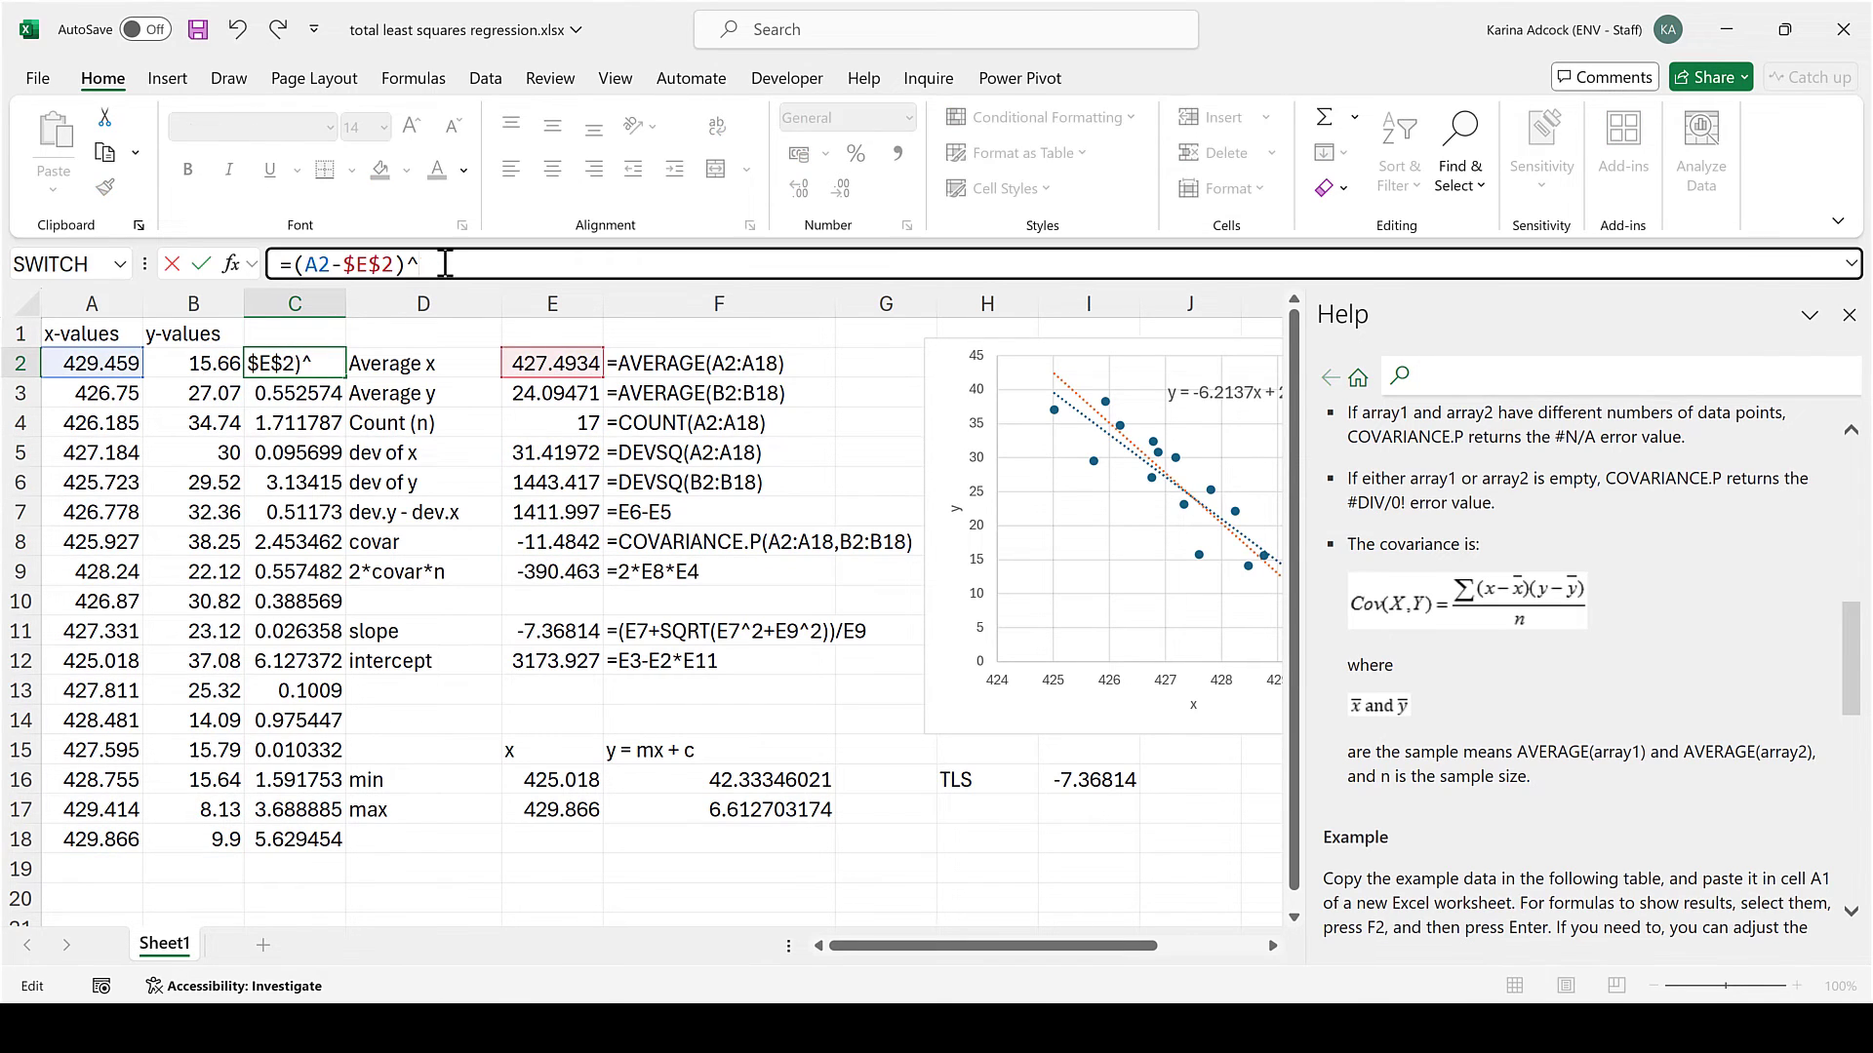
{"action": "left_click", "coordinate": [327, 361]}
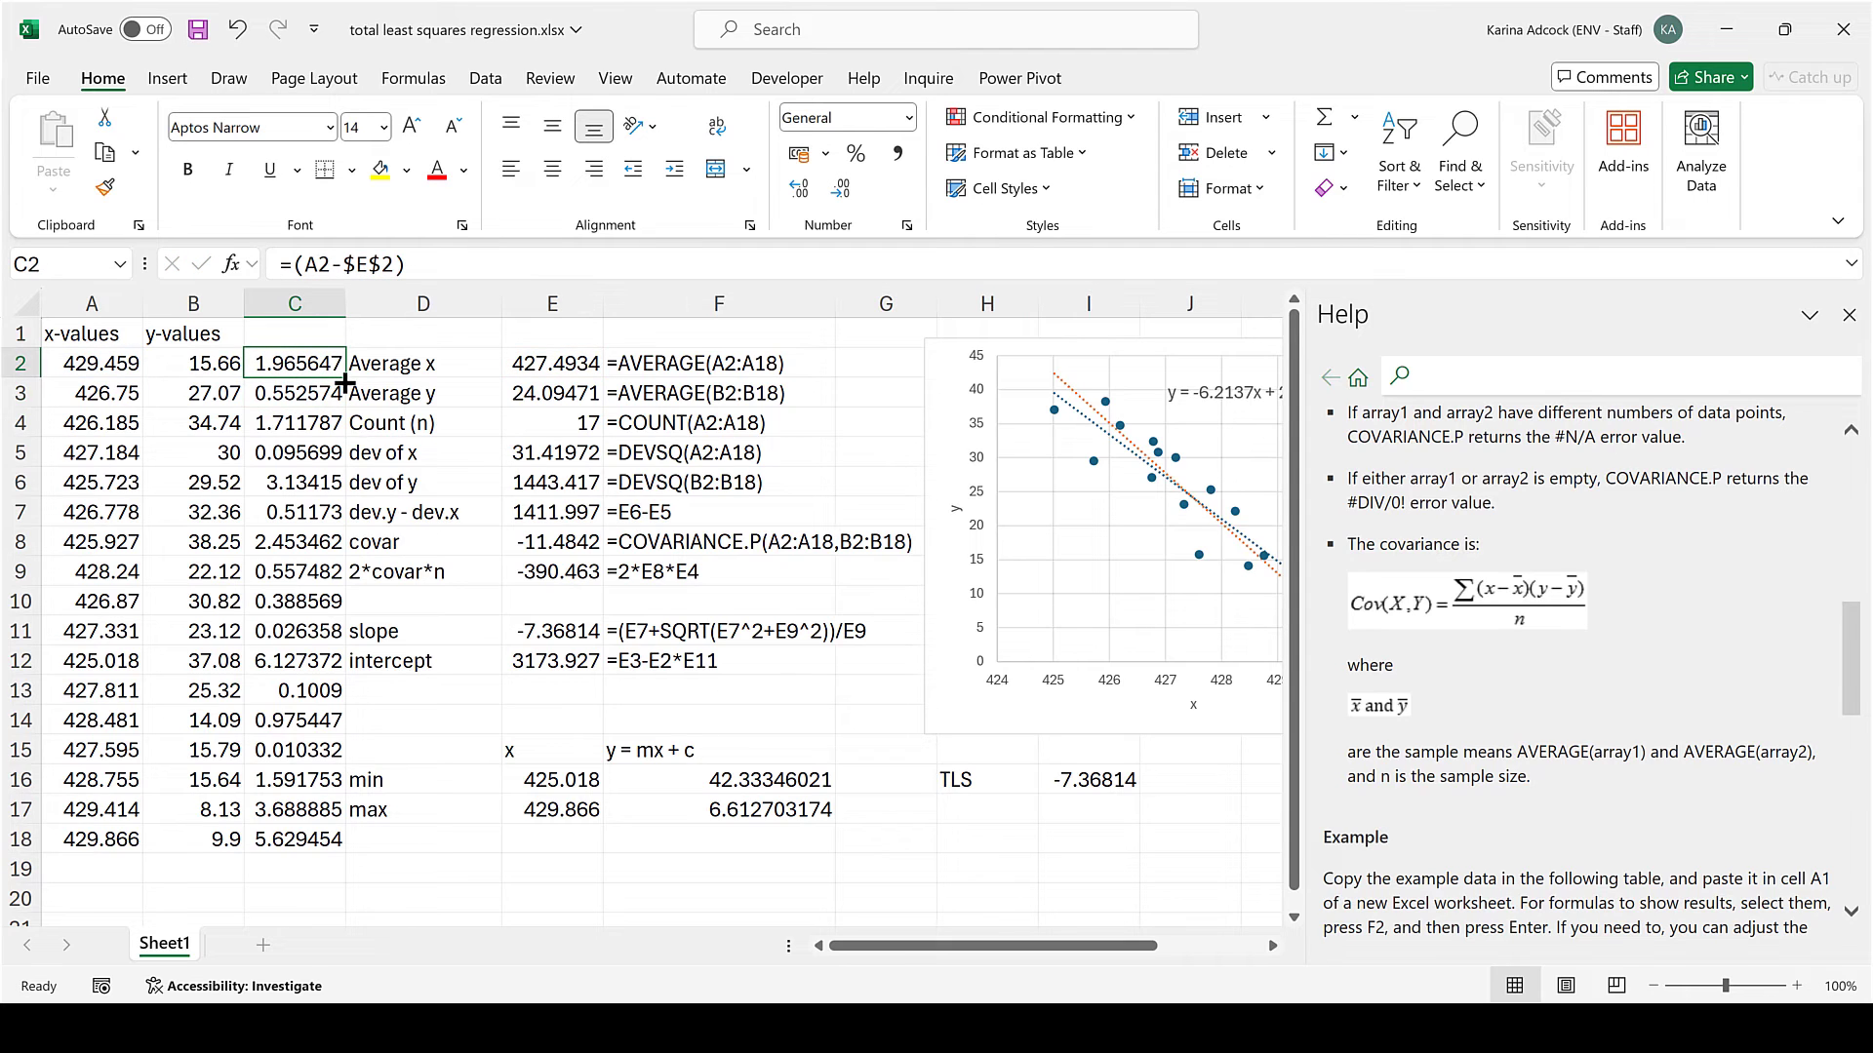
{"action": "double_click", "coordinate": [345, 378]}
Insert two blank columns before column D, between the x deviations and the summary labels.
{"action": "left_click_drag", "start_coordinate": [422, 304], "coordinate": [522, 303]}
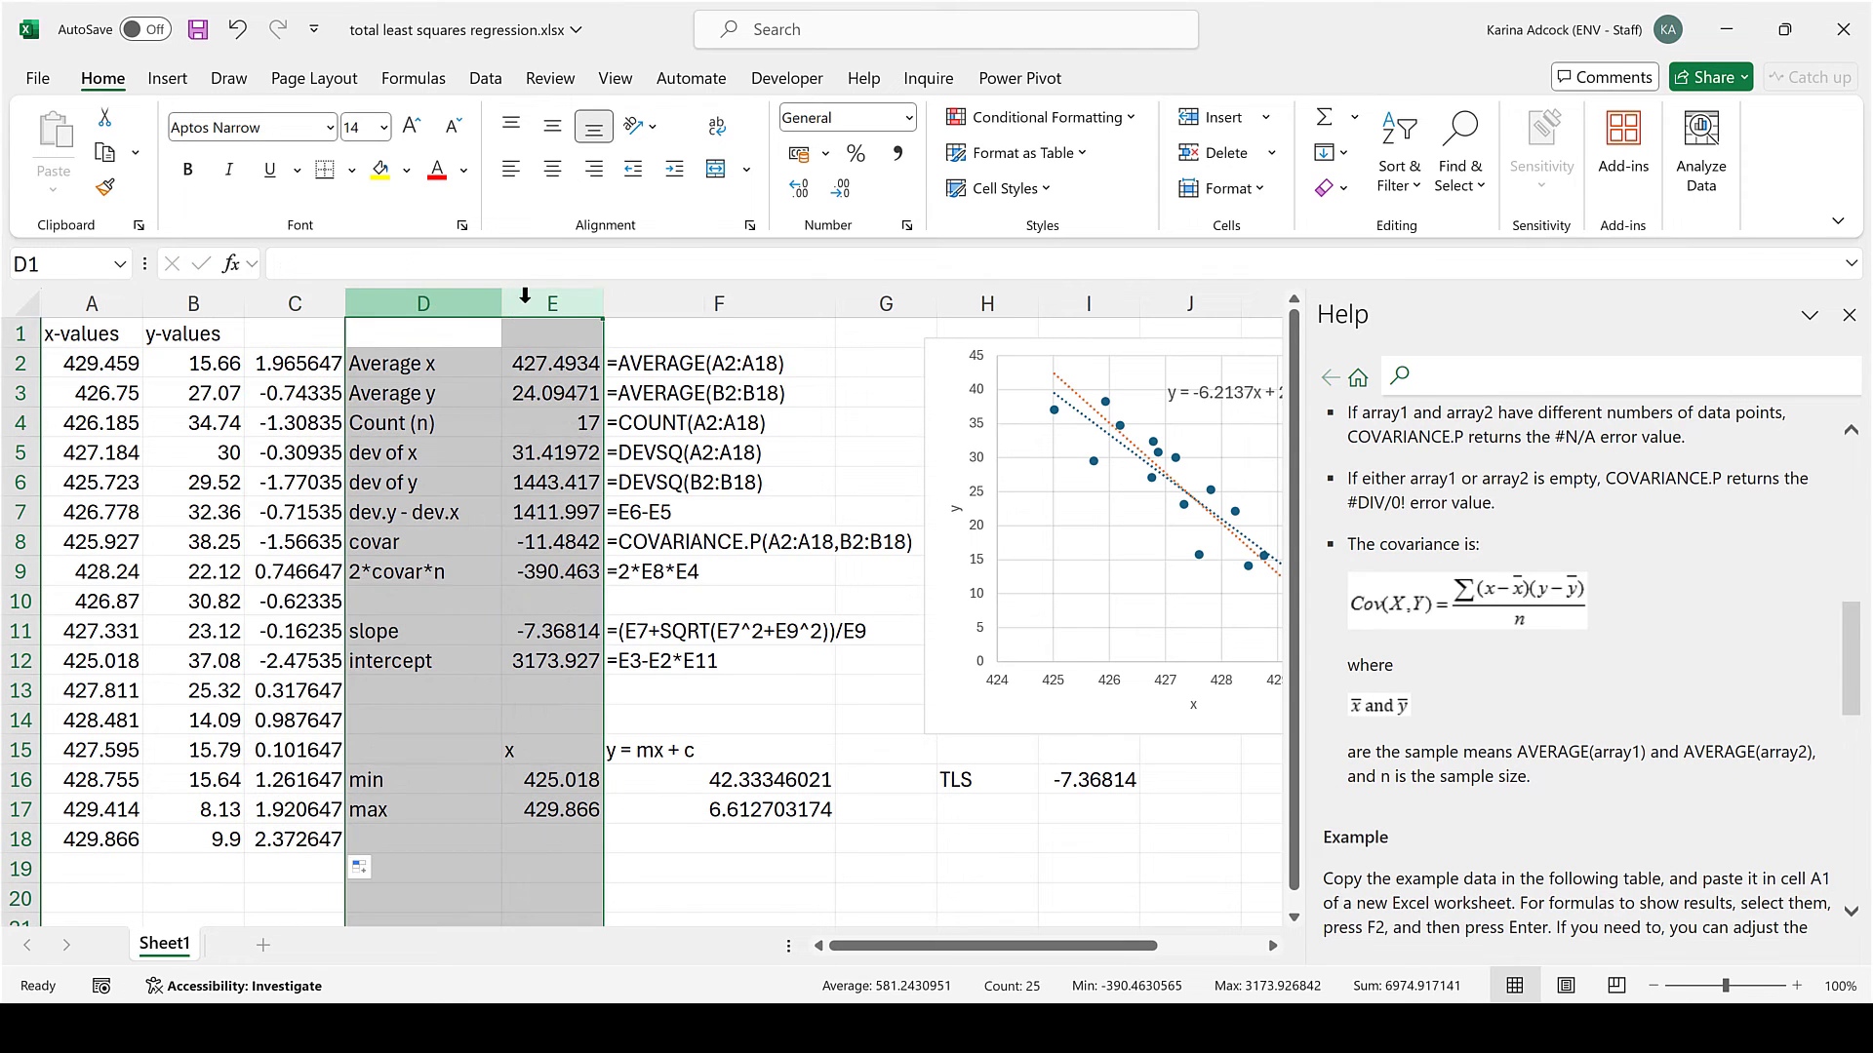
{"action": "right_click", "coordinate": [527, 305]}
{"action": "left_click", "coordinate": [588, 547]}
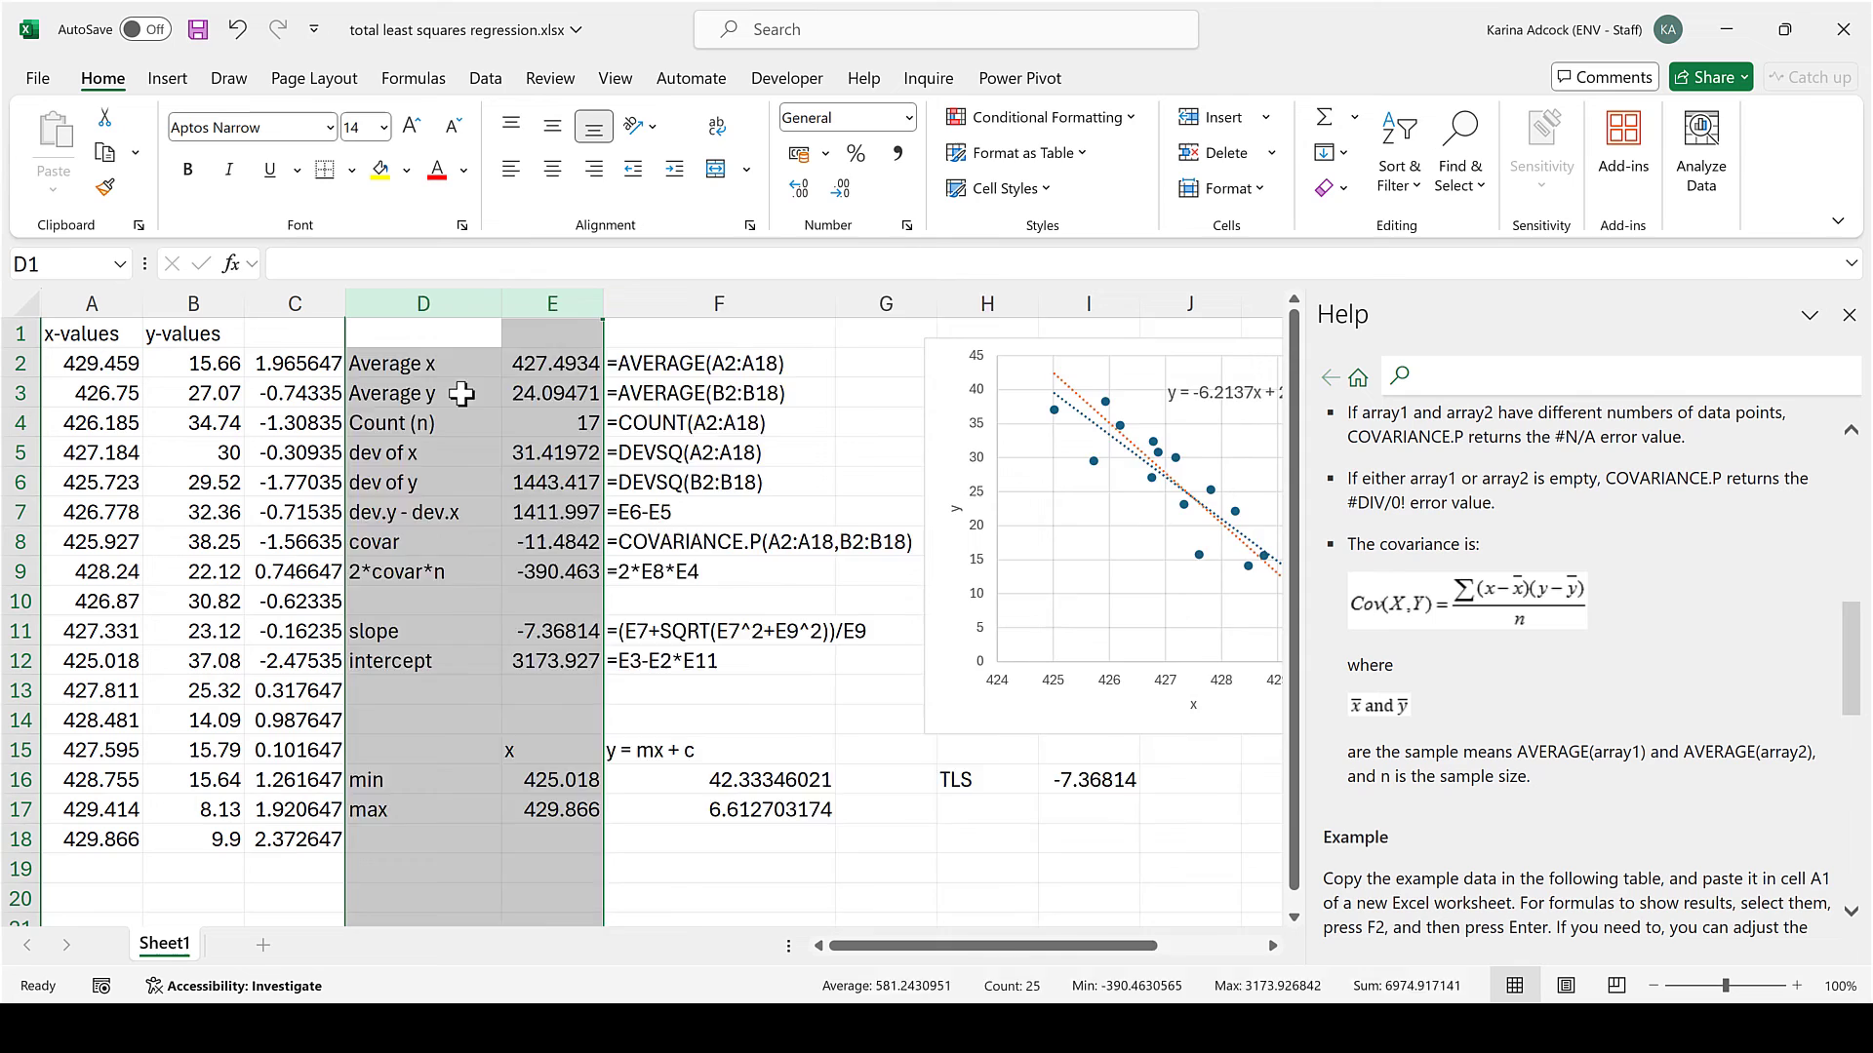
Calculate the deviation from the average y in D2 with =B2-$G$3 and fill the formula down to D18.
{"action": "left_click", "coordinate": [410, 383]}
{"action": "type", "text": "="}
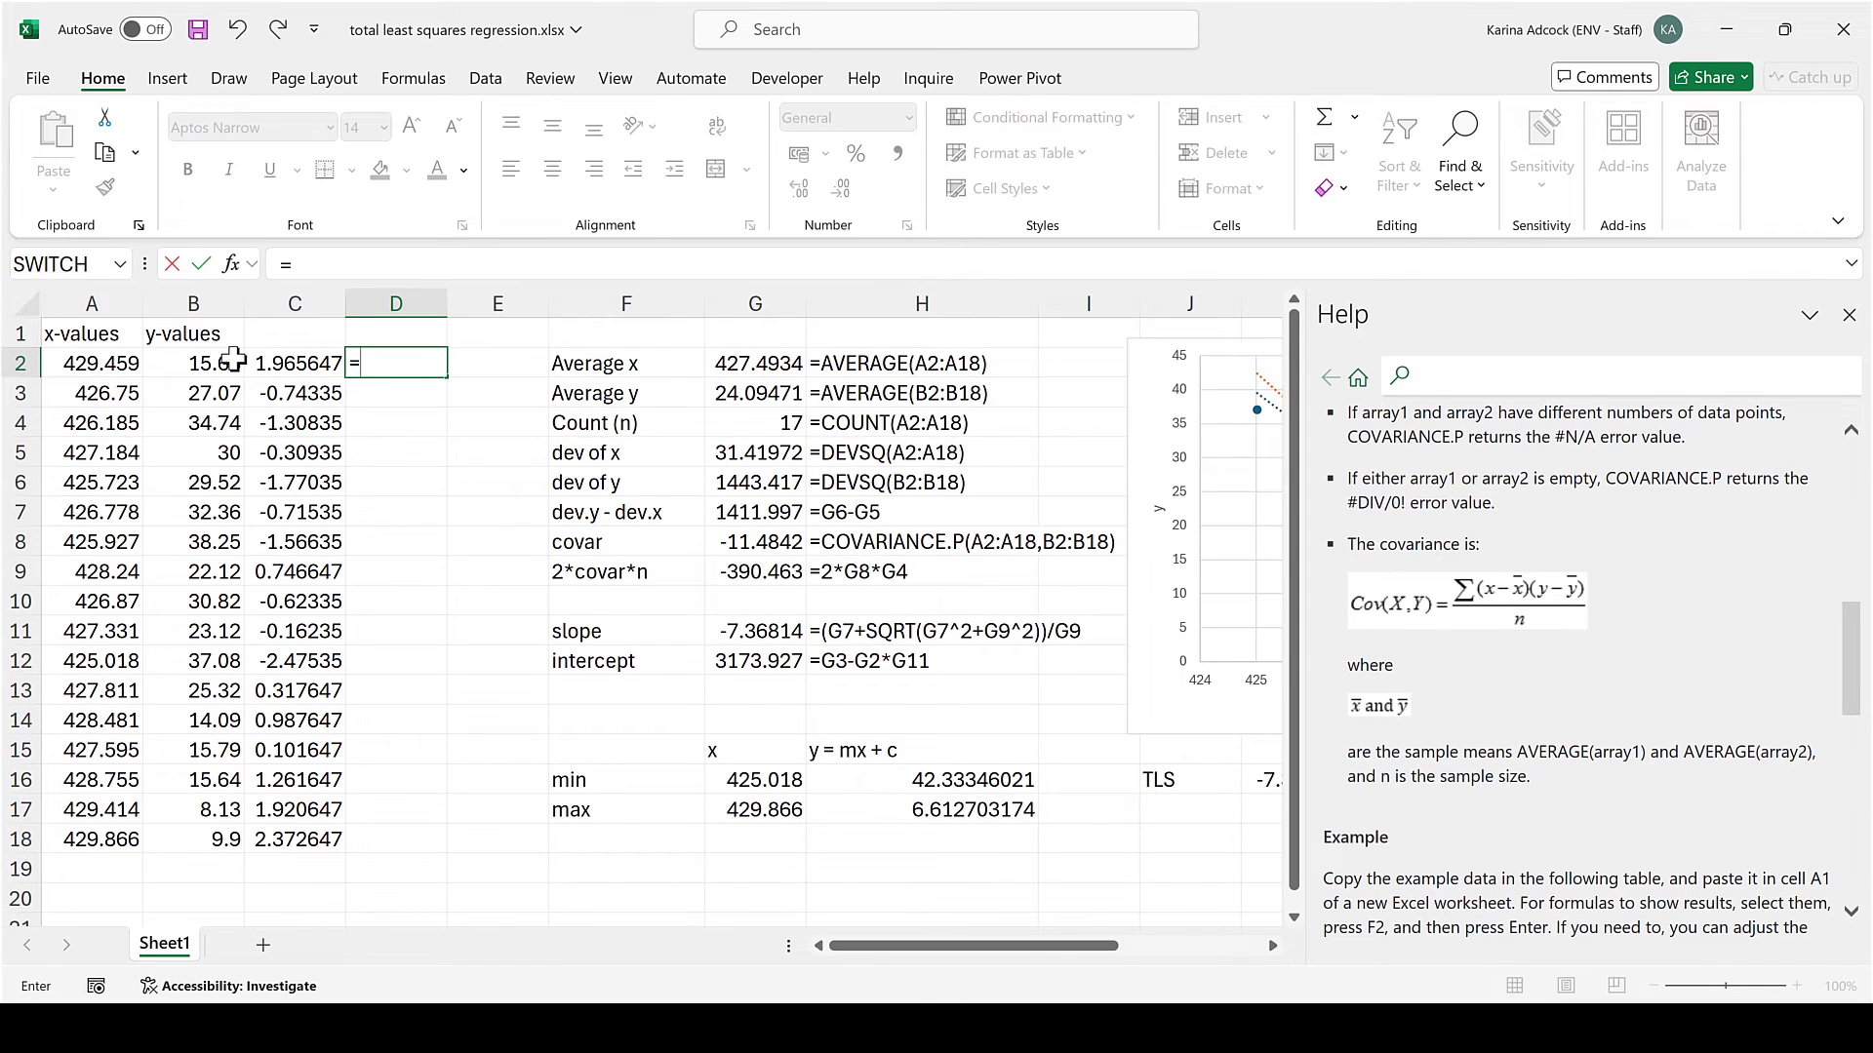
{"action": "left_click", "coordinate": [223, 365]}
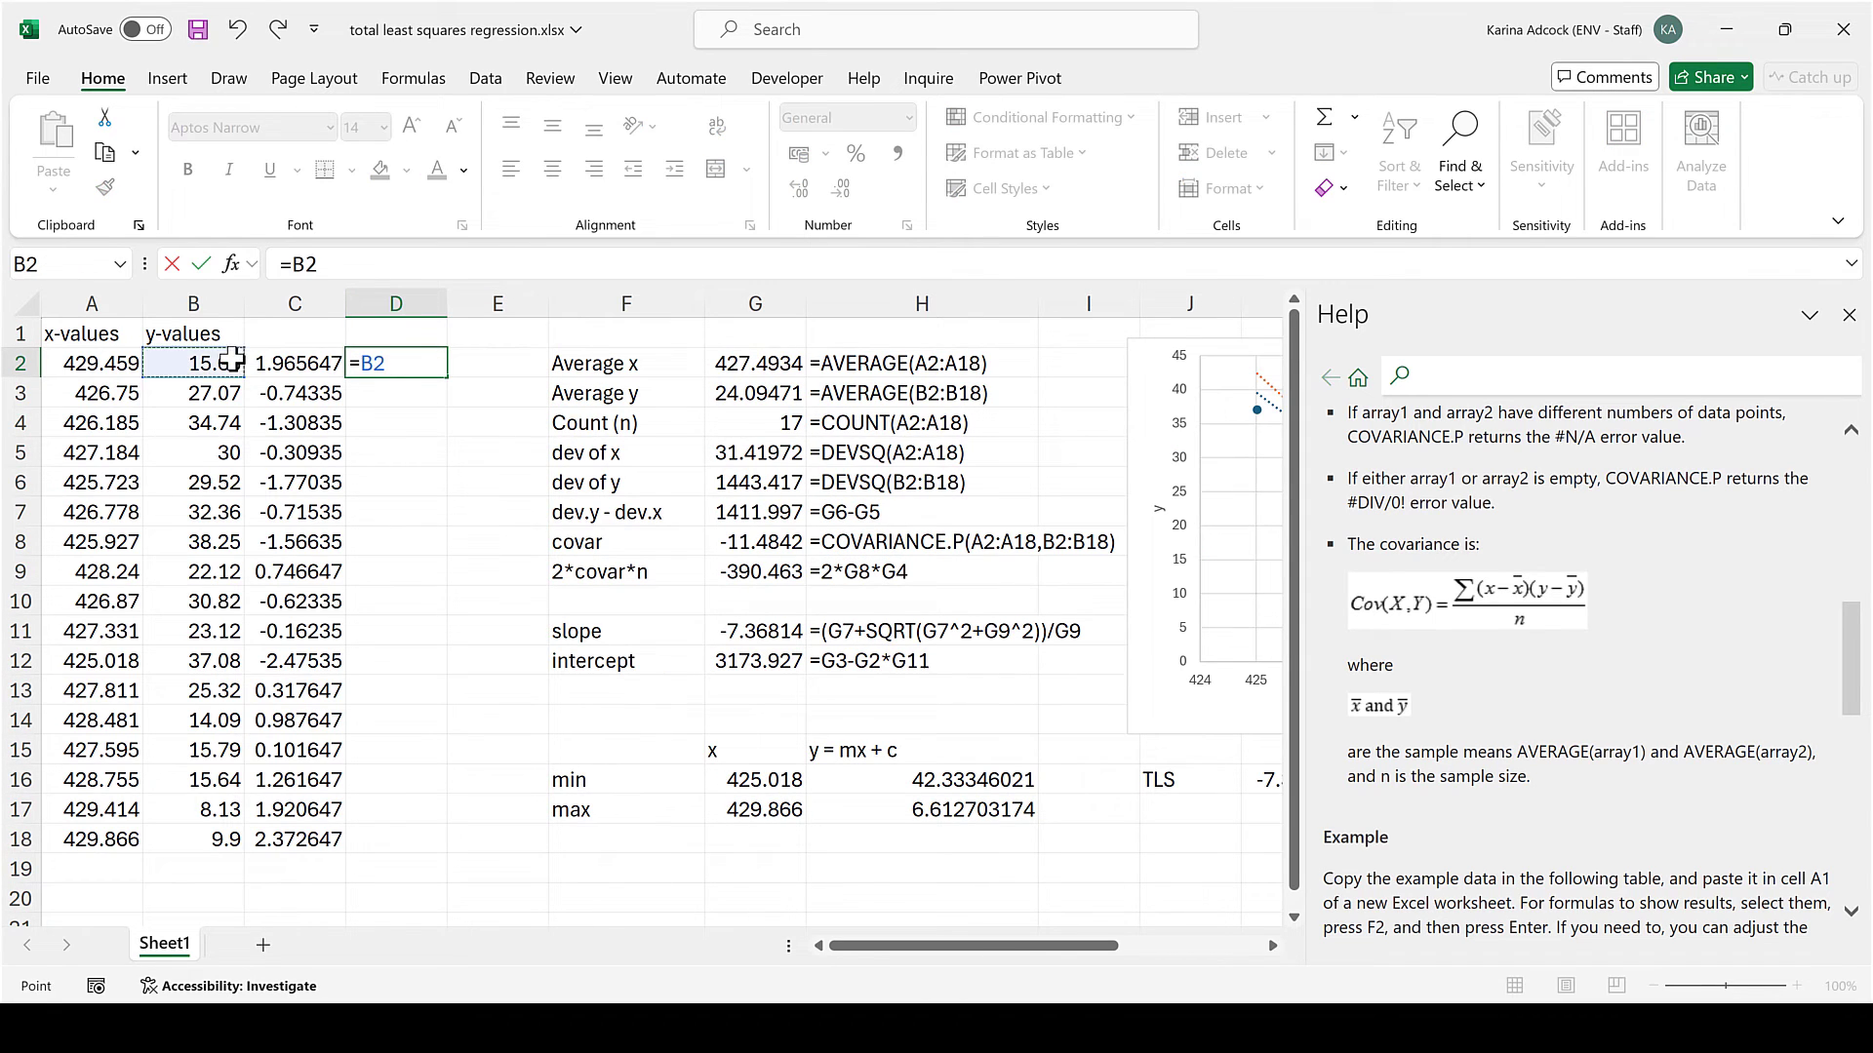
{"action": "type", "text": "-"}
{"action": "left_click", "coordinate": [734, 406]}
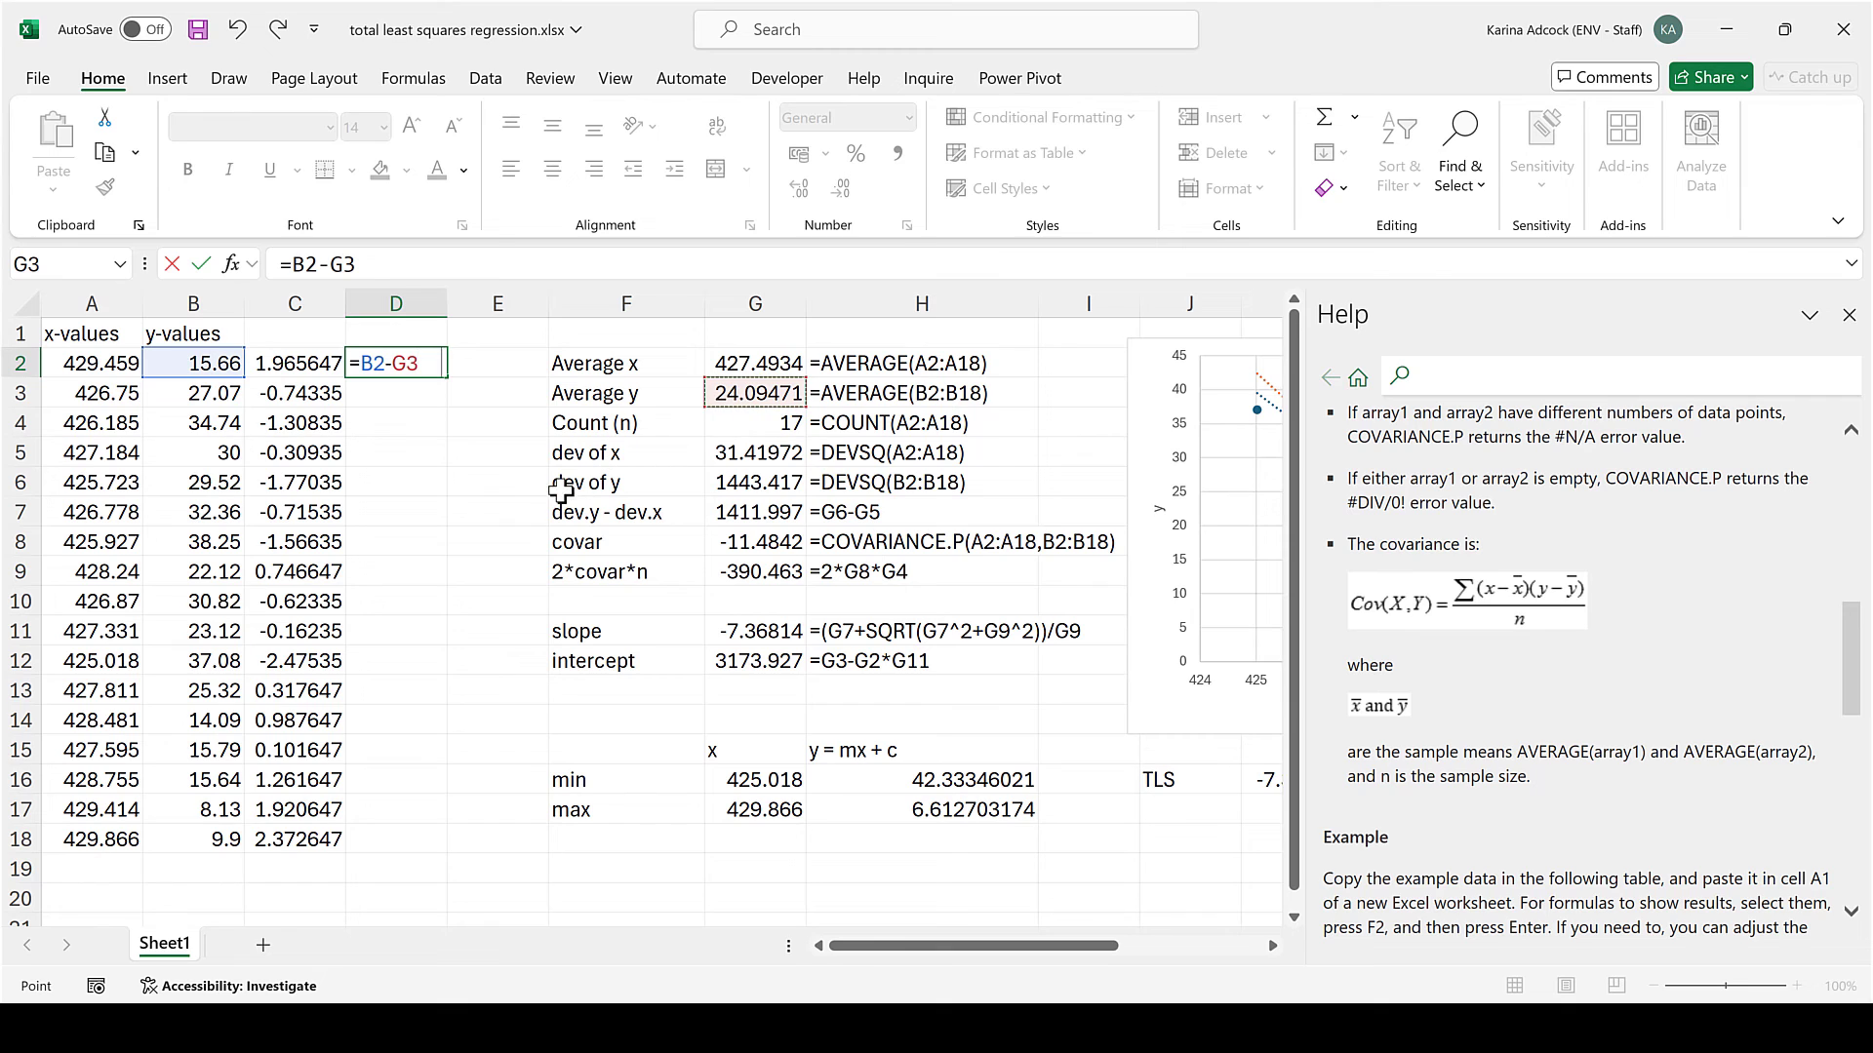
{"action": "key", "text": "F4"}
{"action": "key", "text": "Return"}
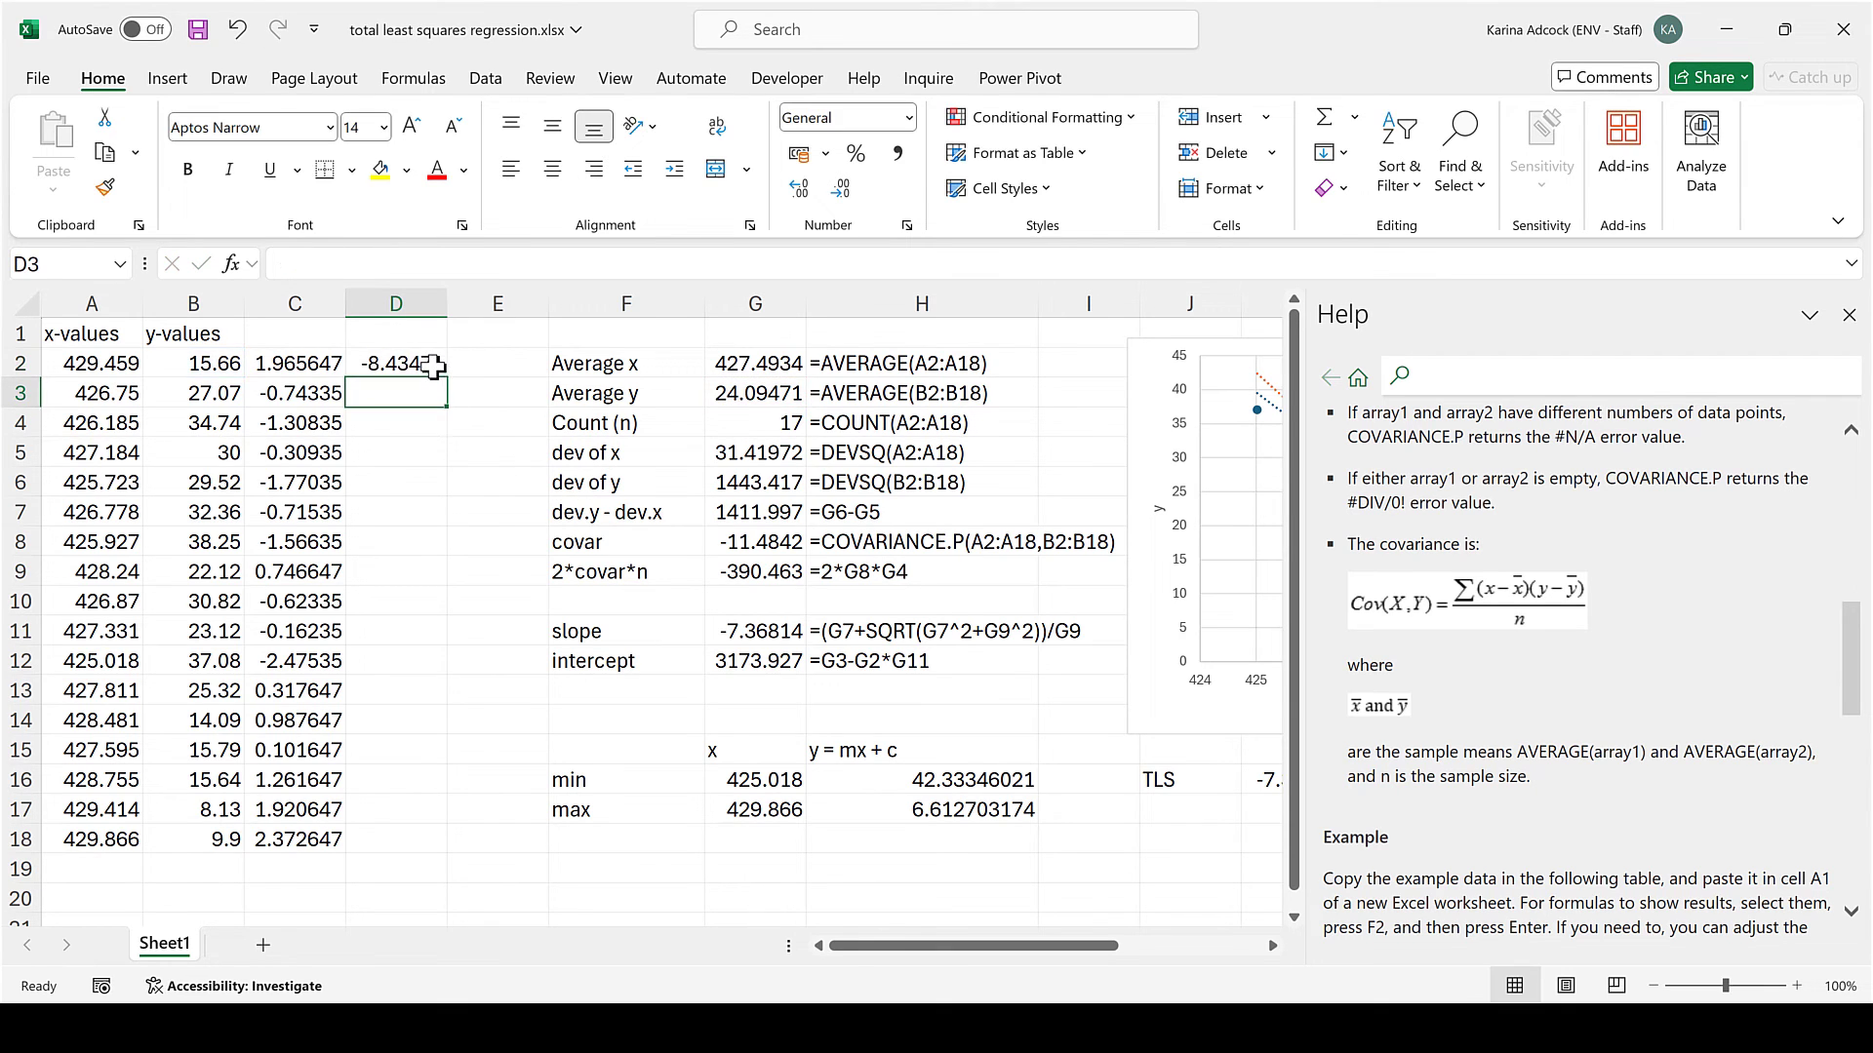
{"action": "left_click", "coordinate": [434, 368]}
{"action": "double_click", "coordinate": [452, 377]}
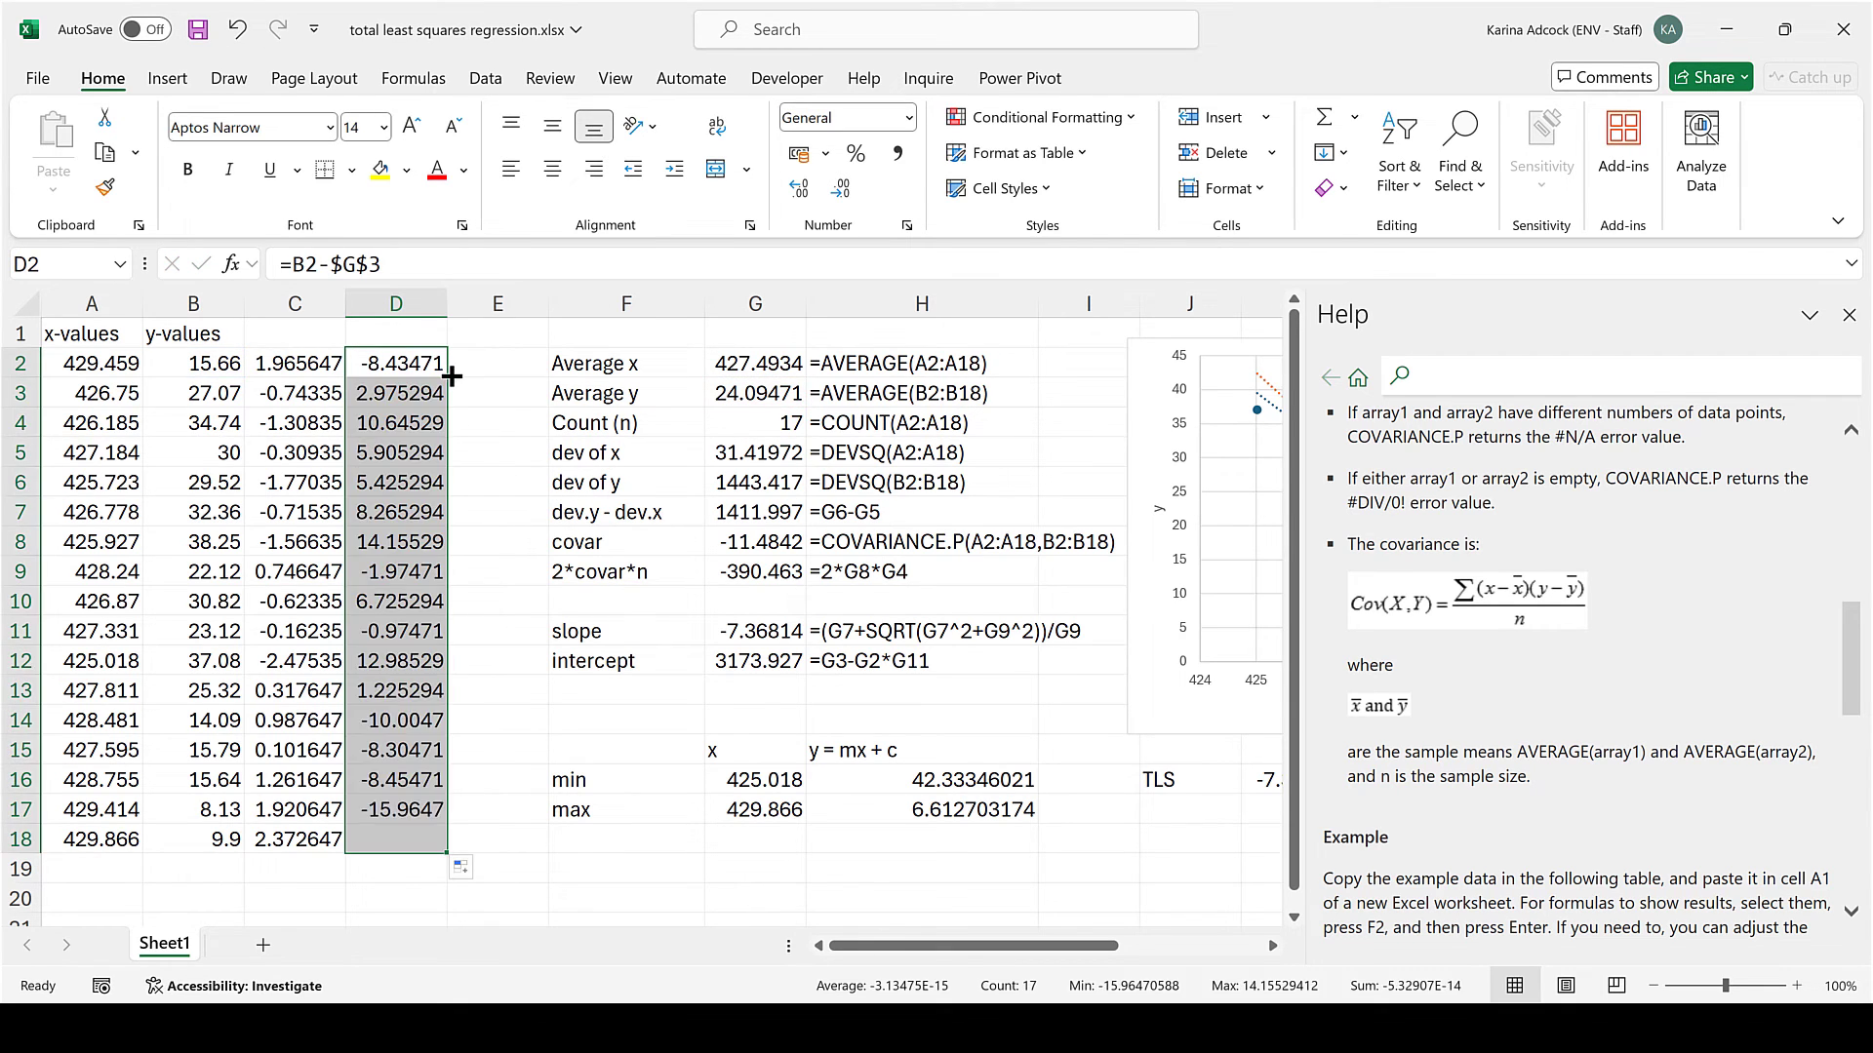
Multiply the x and y deviations in E2 with =C2*D2 and fill the formula down to E18.
{"action": "left_click", "coordinate": [480, 373]}
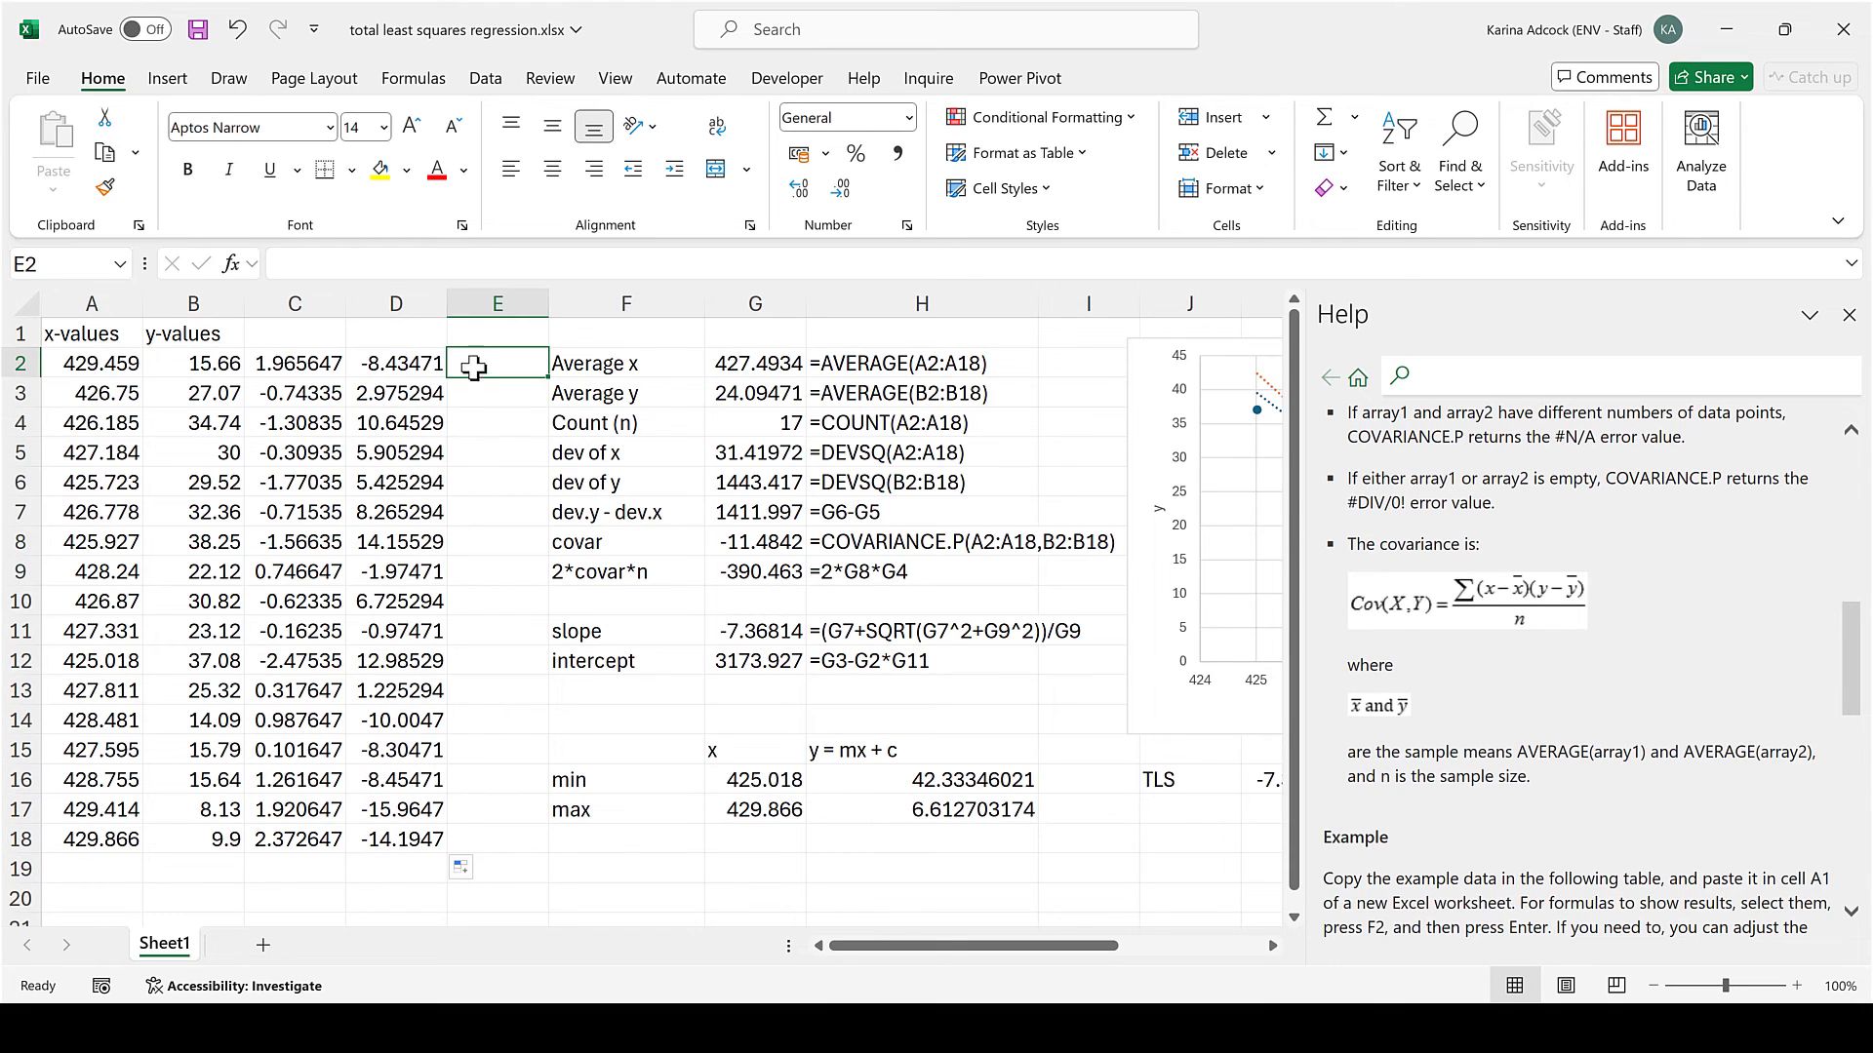
{"action": "type", "text": "="}
{"action": "left_click", "coordinate": [297, 362]}
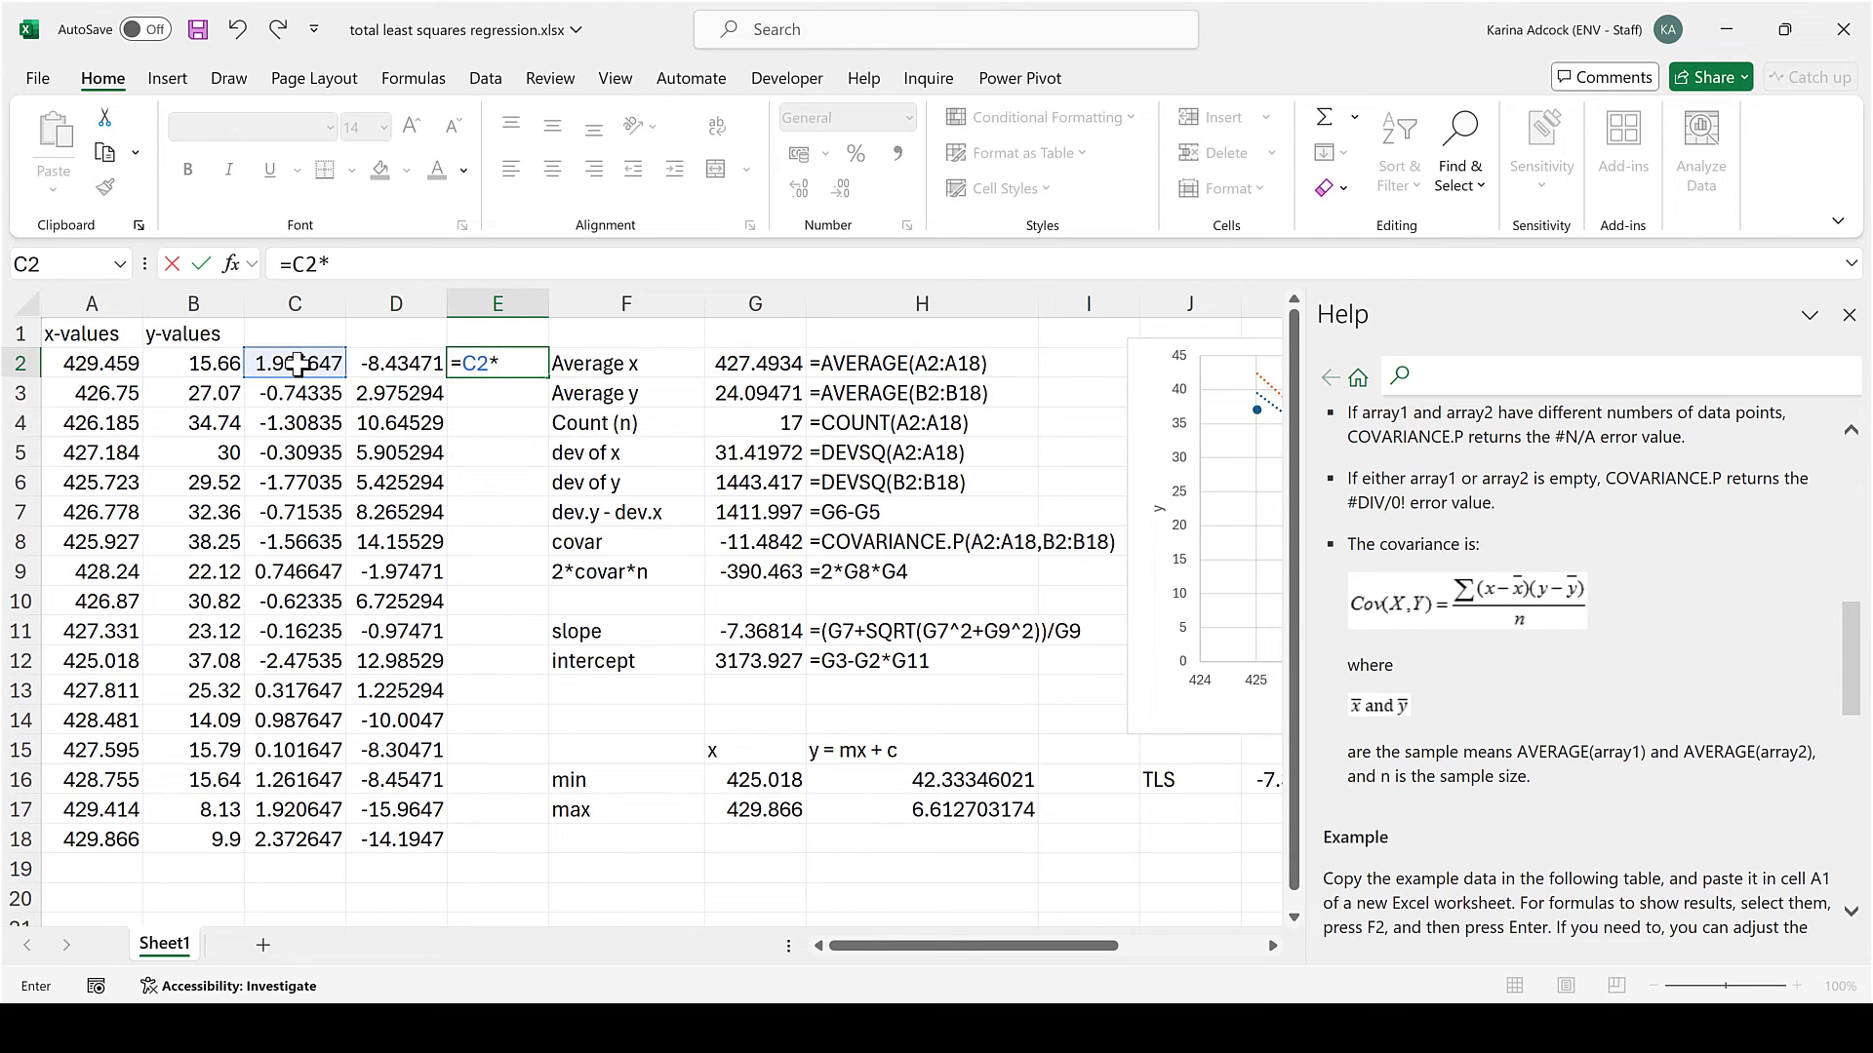
{"action": "type", "text": "*"}
{"action": "left_click", "coordinate": [365, 368]}
{"action": "key", "text": "Return"}
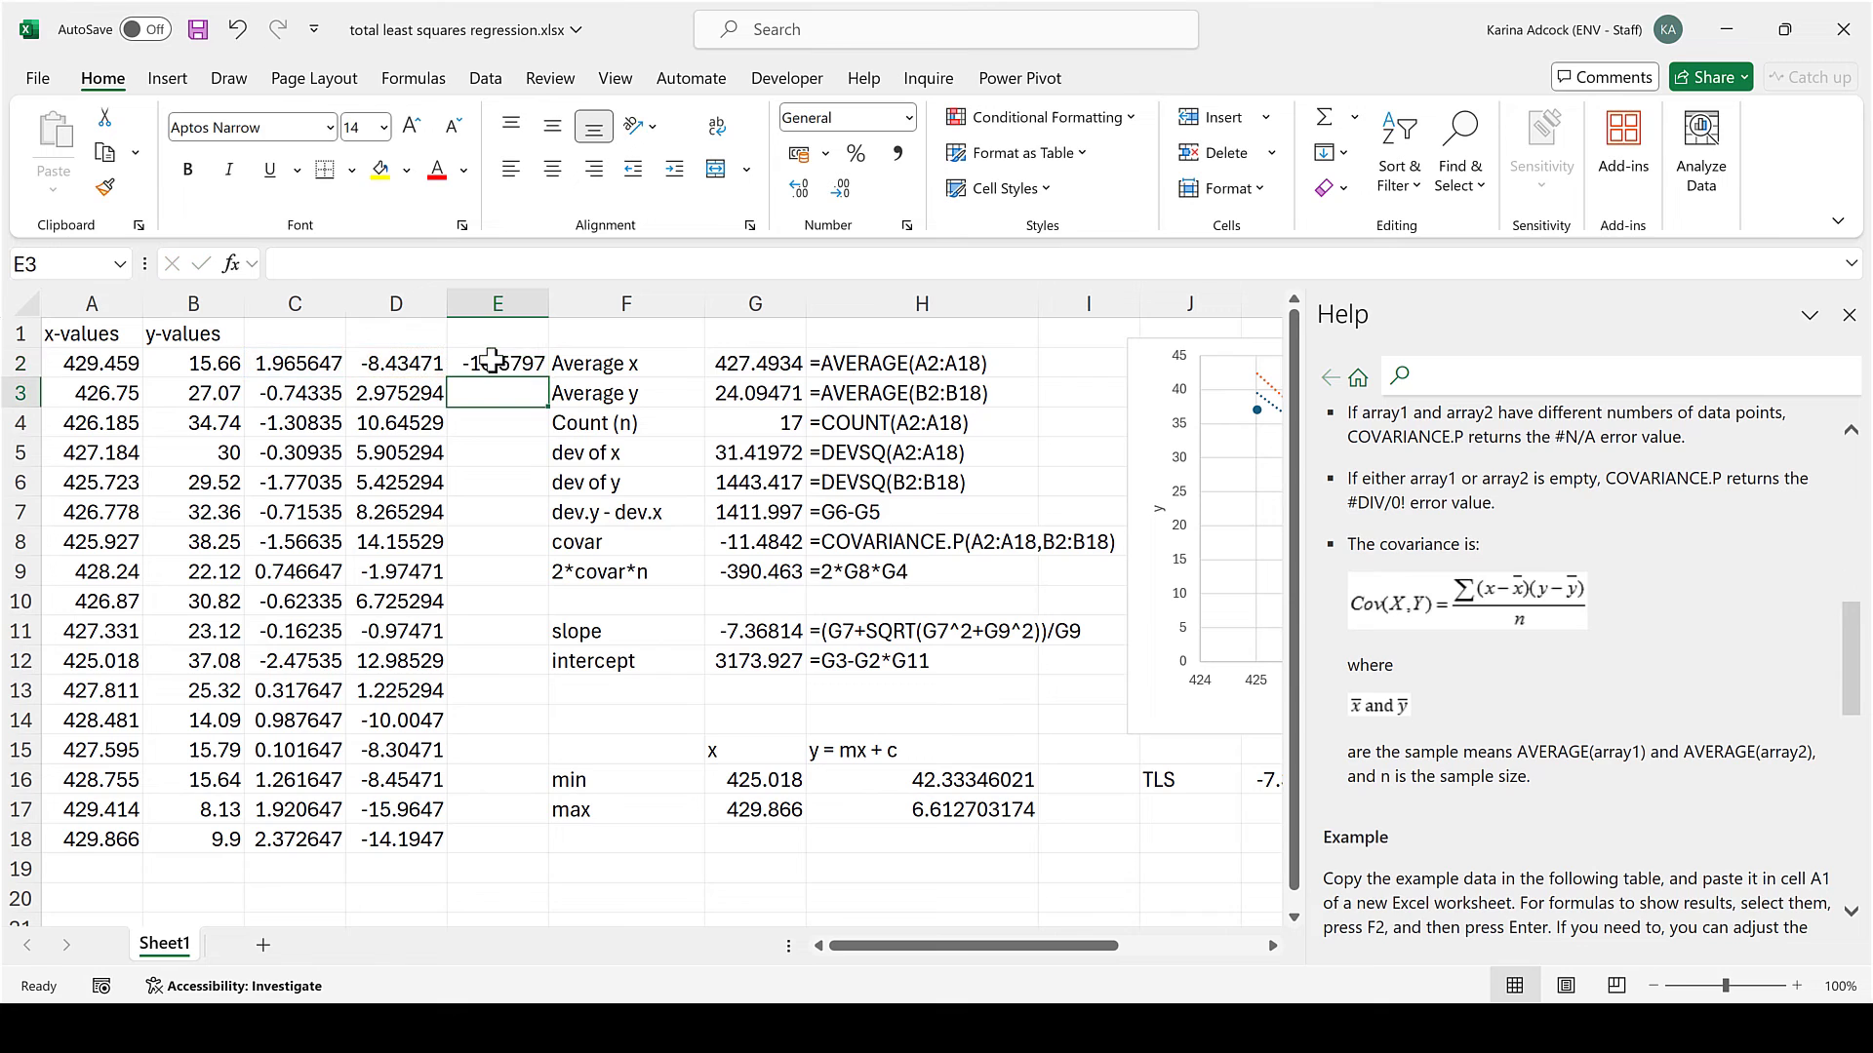
{"action": "left_click", "coordinate": [491, 363]}
{"action": "double_click", "coordinate": [548, 377]}
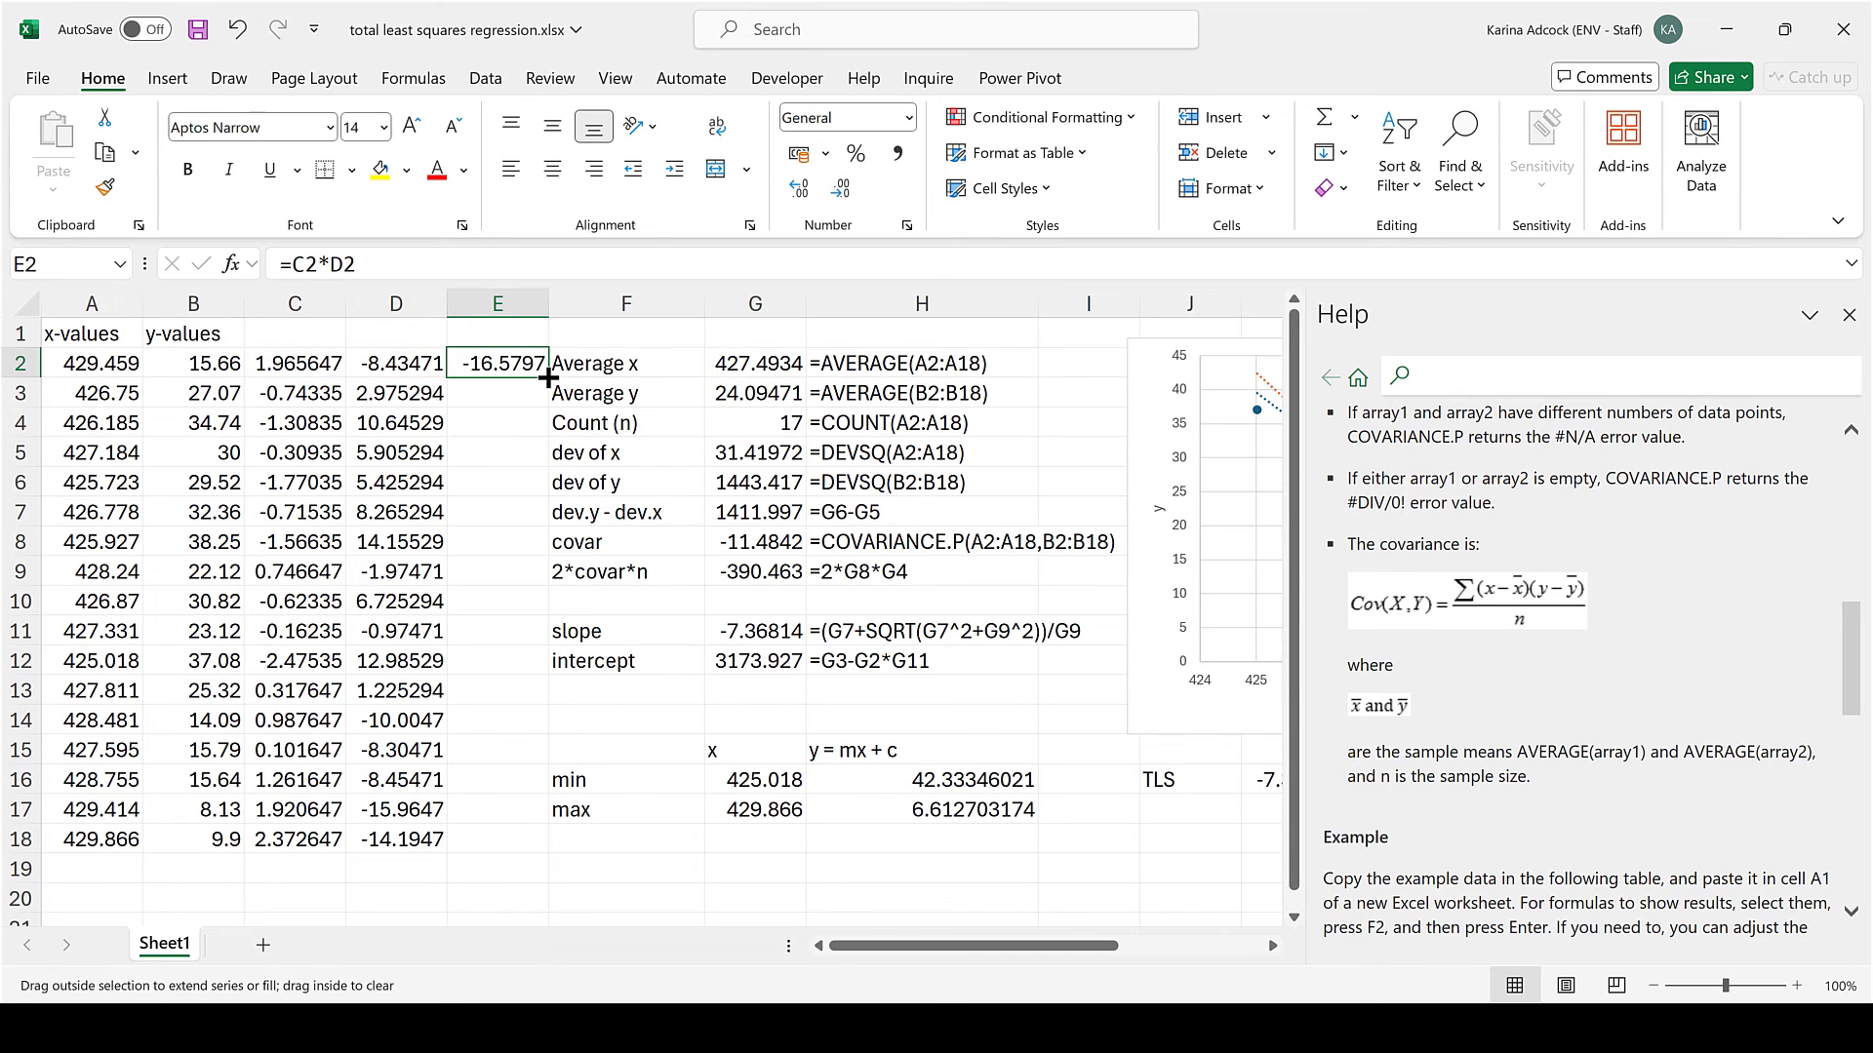
Total the deviation products in E1 with =SUM(E2:E18).
{"action": "left_click", "coordinate": [524, 330]}
{"action": "type", "text": "=sum"}
{"action": "key", "text": "Tab"}
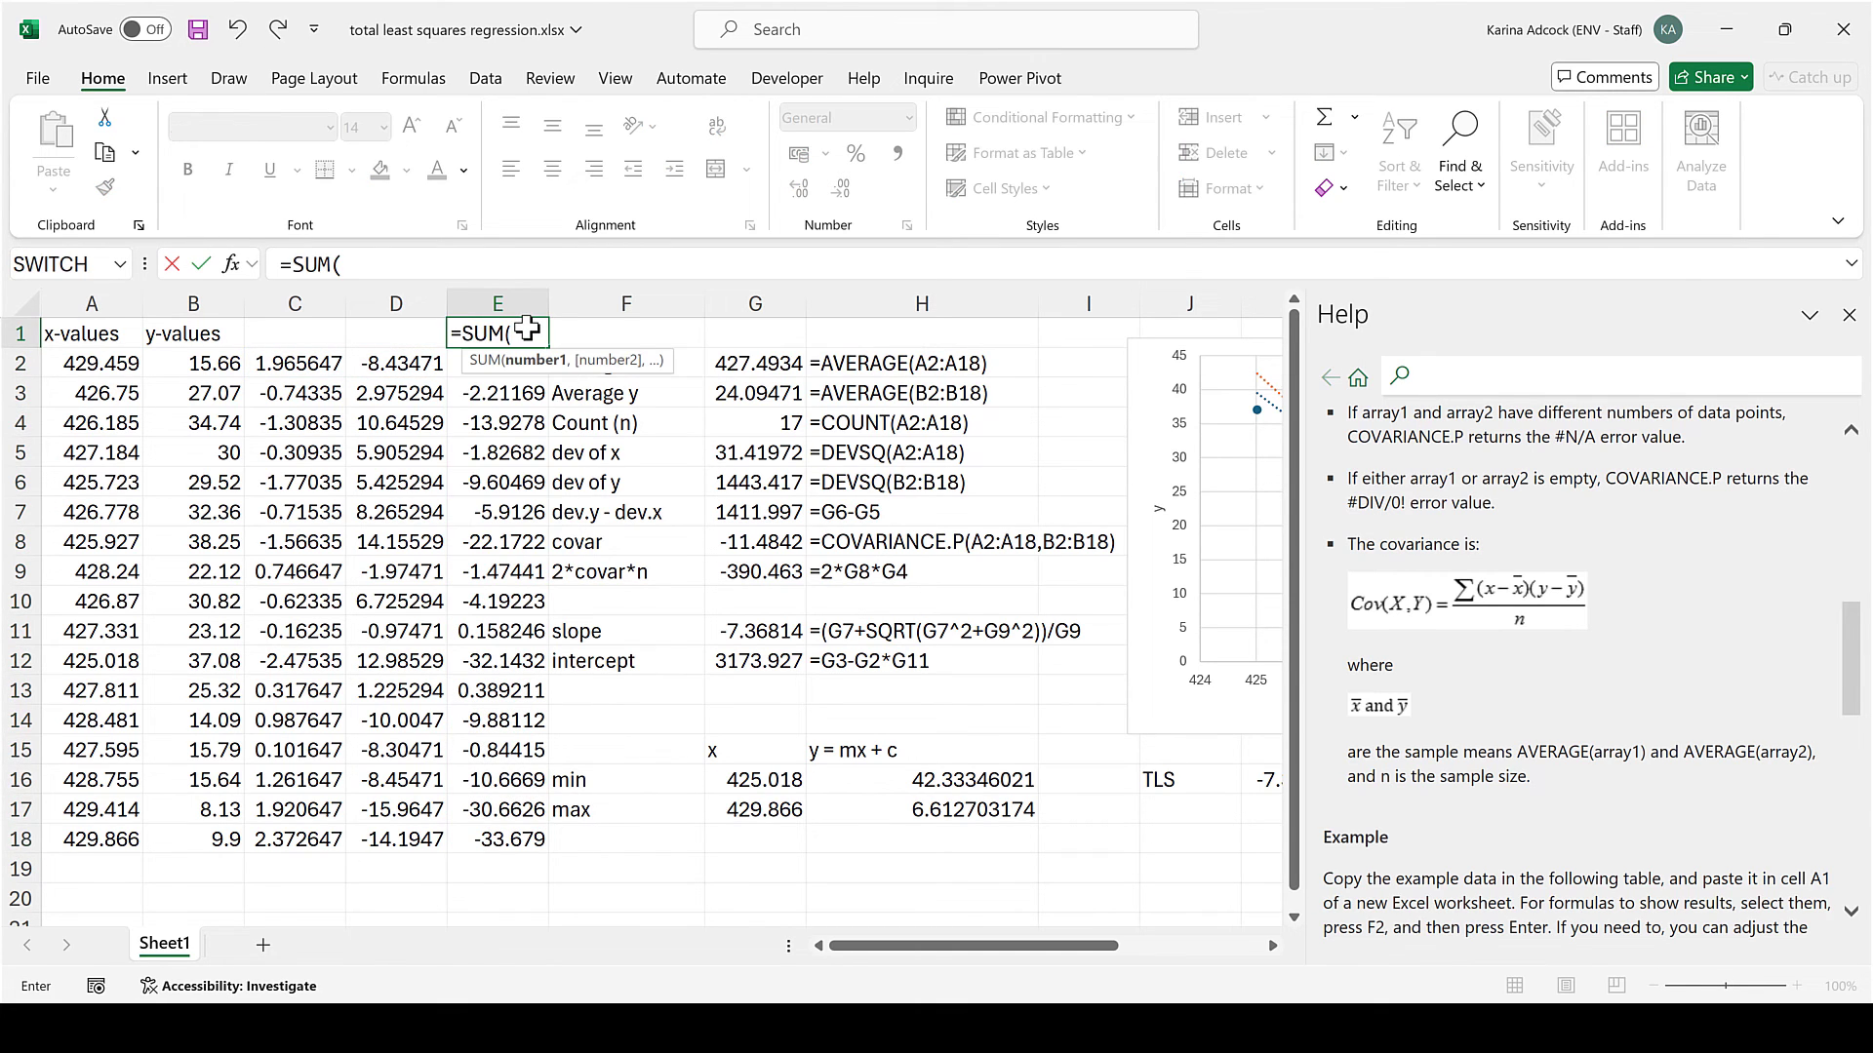
{"action": "left_click_drag", "start_coordinate": [498, 839], "coordinate": [498, 363]}
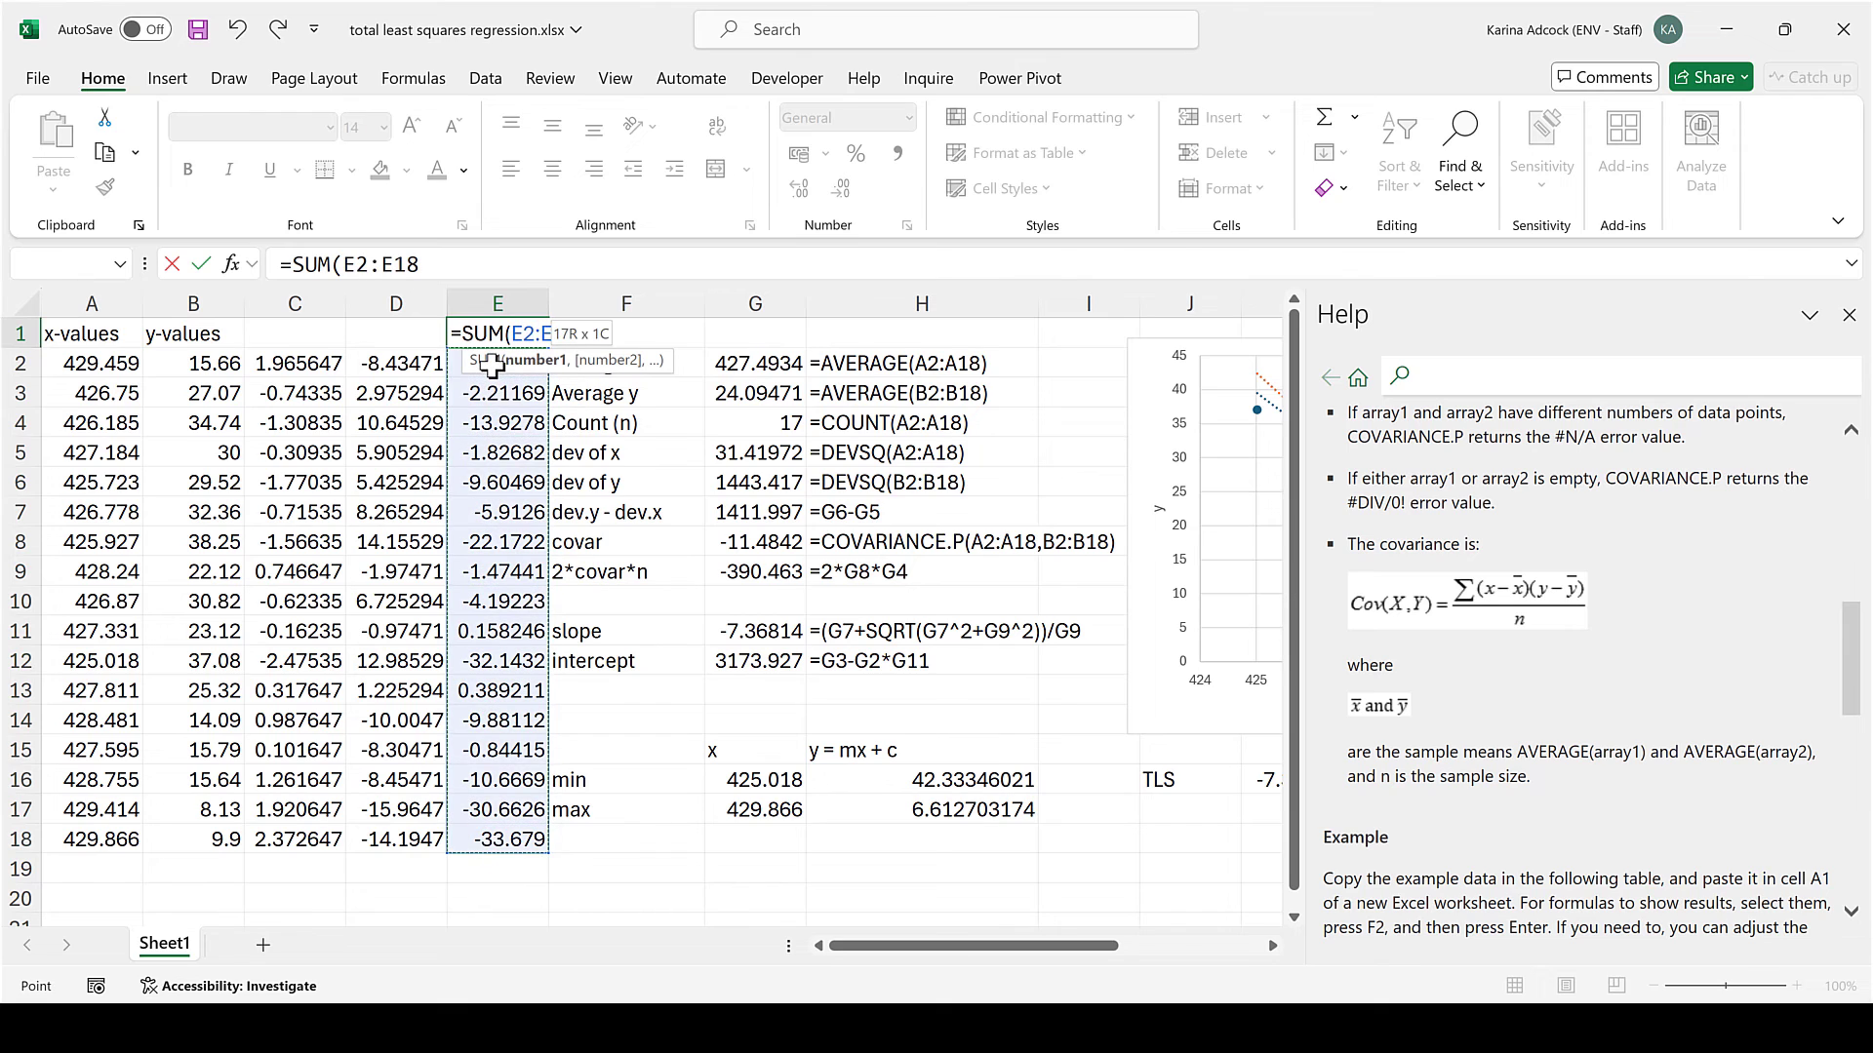
{"action": "key", "text": "Return"}
Calculate the covariance manually in F1 by dividing the summed products by the count, using =E1/G4.
{"action": "left_click", "coordinate": [592, 335]}
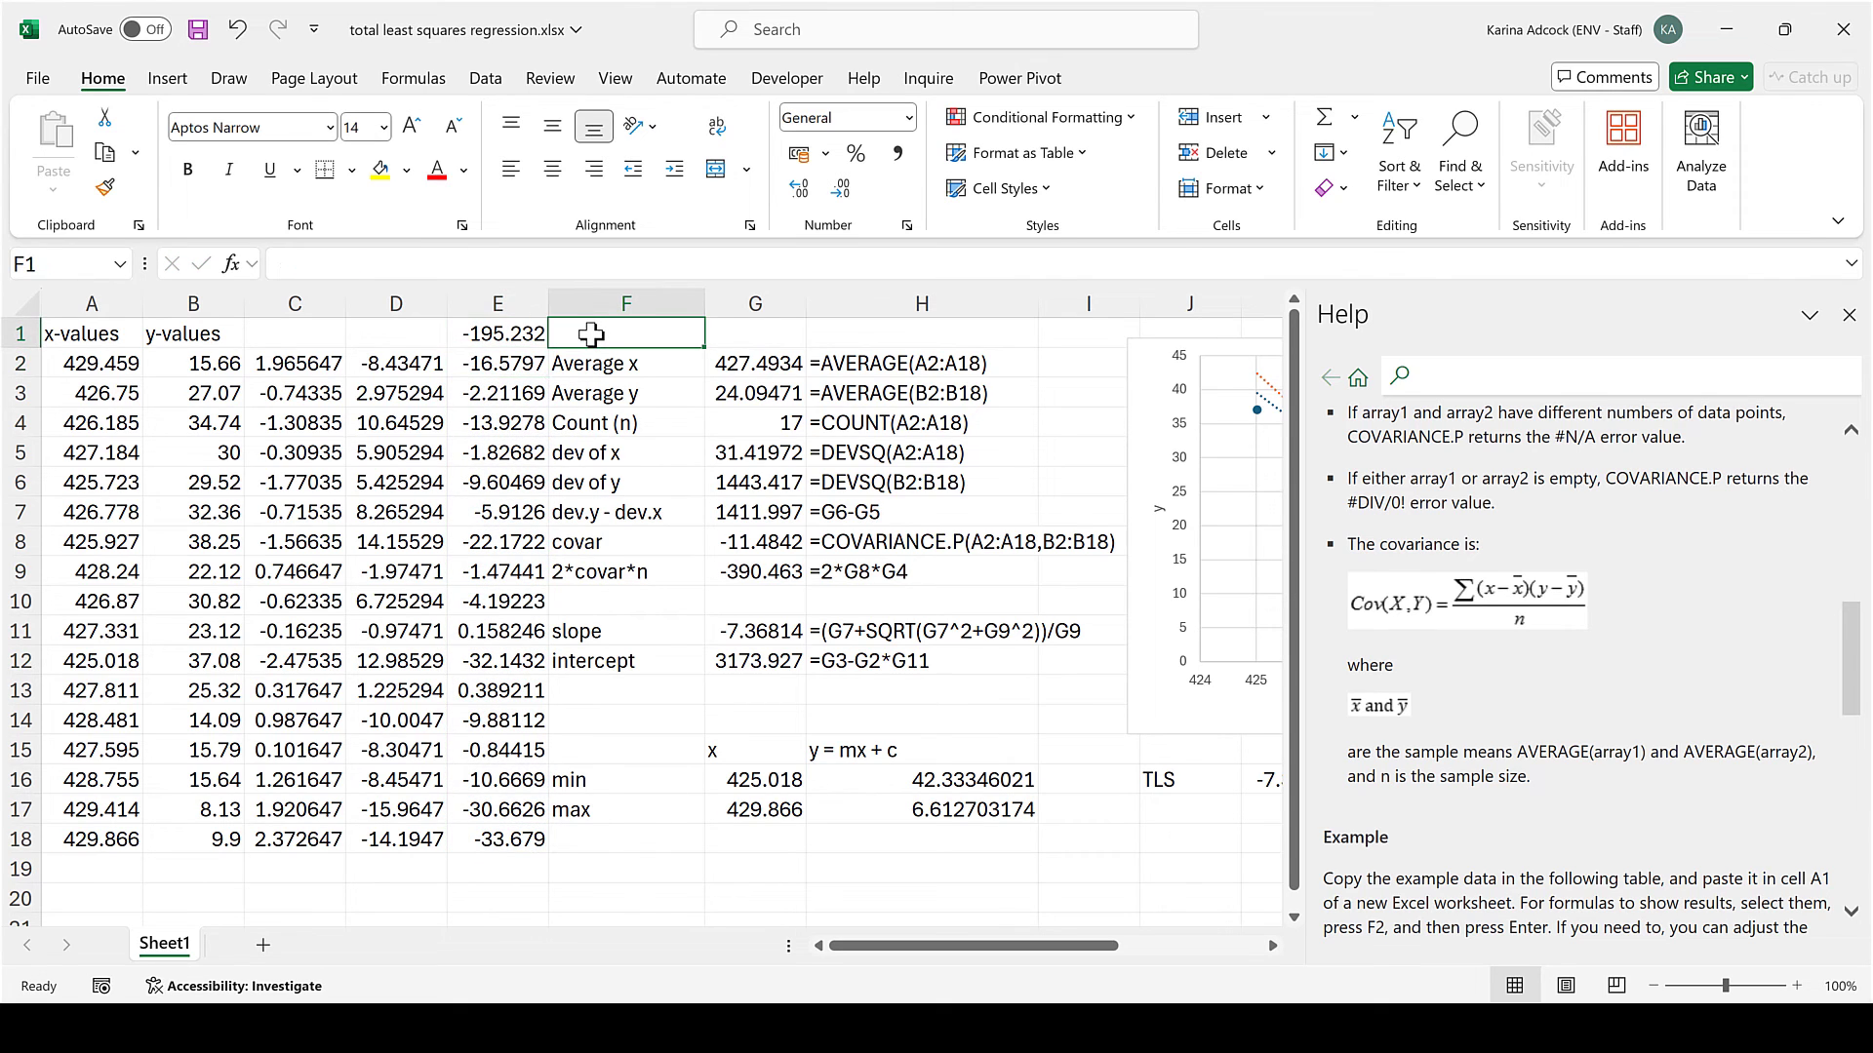
{"action": "type", "text": "="}
{"action": "left_click", "coordinate": [507, 330]}
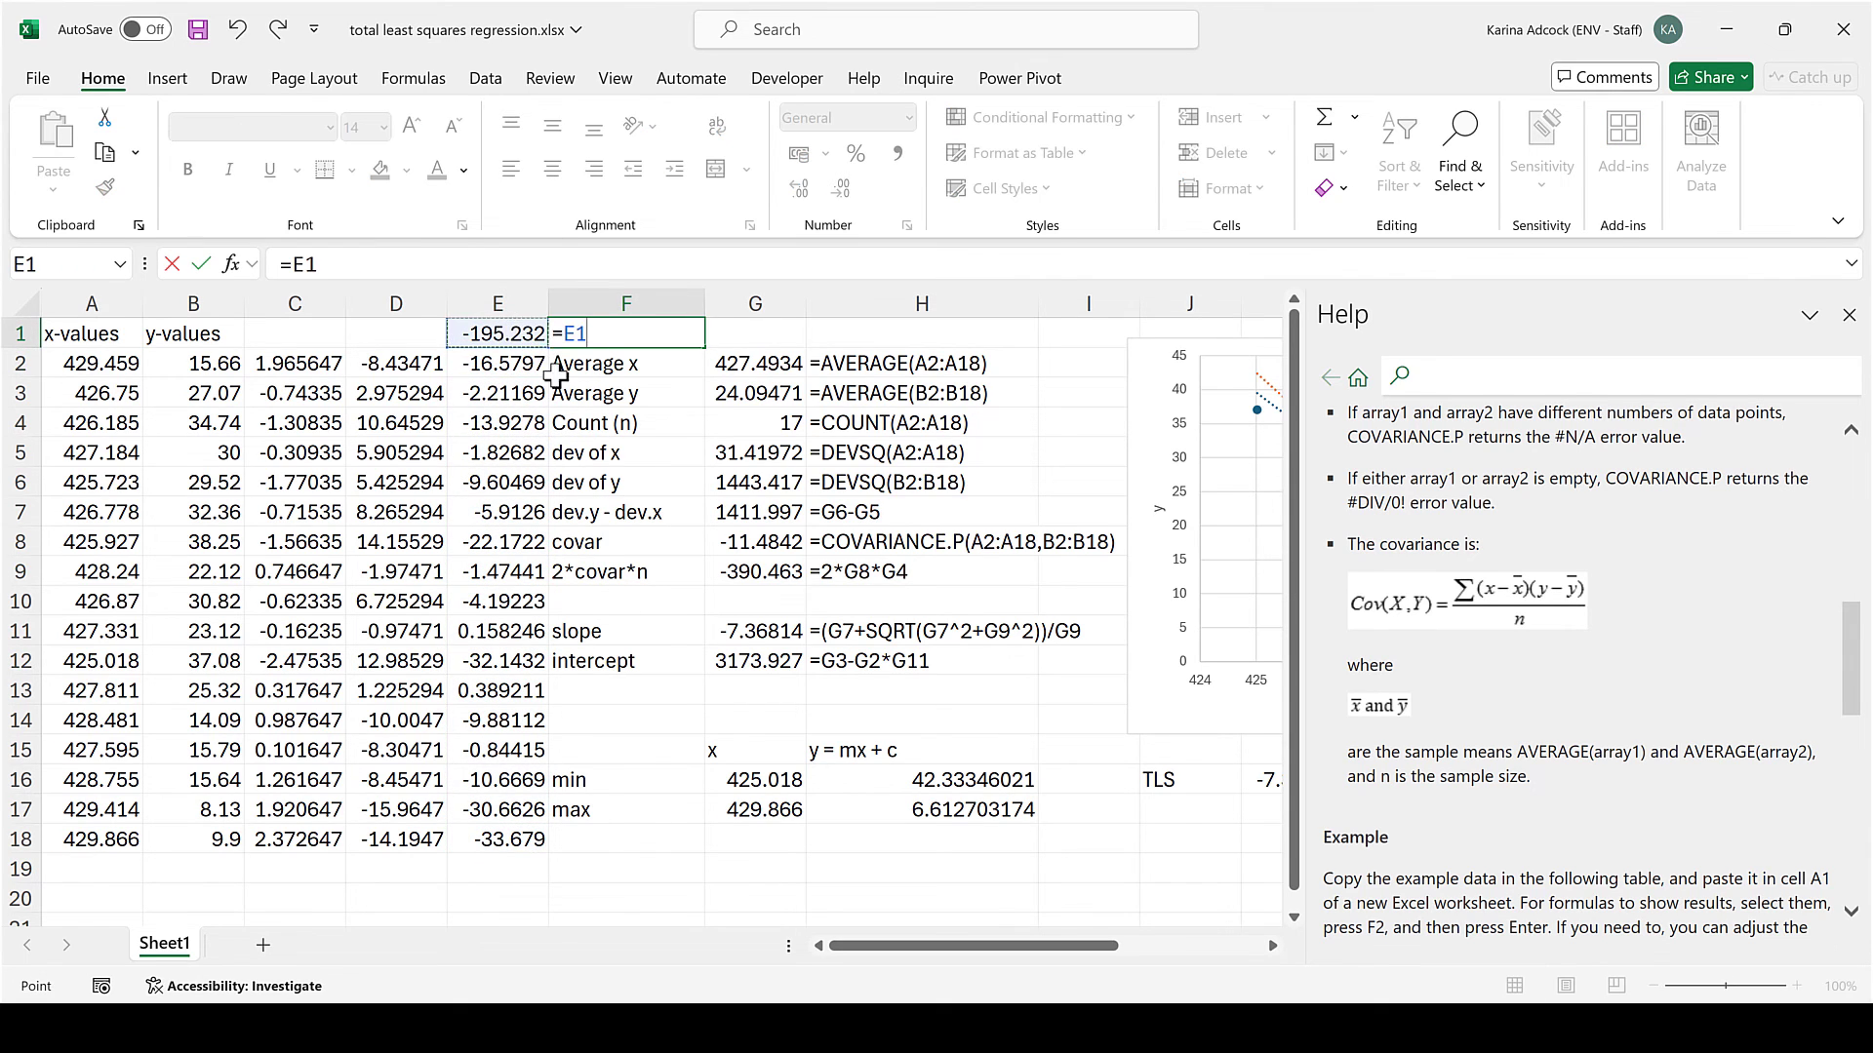
{"action": "type", "text": "/"}
{"action": "left_click", "coordinate": [743, 426]}
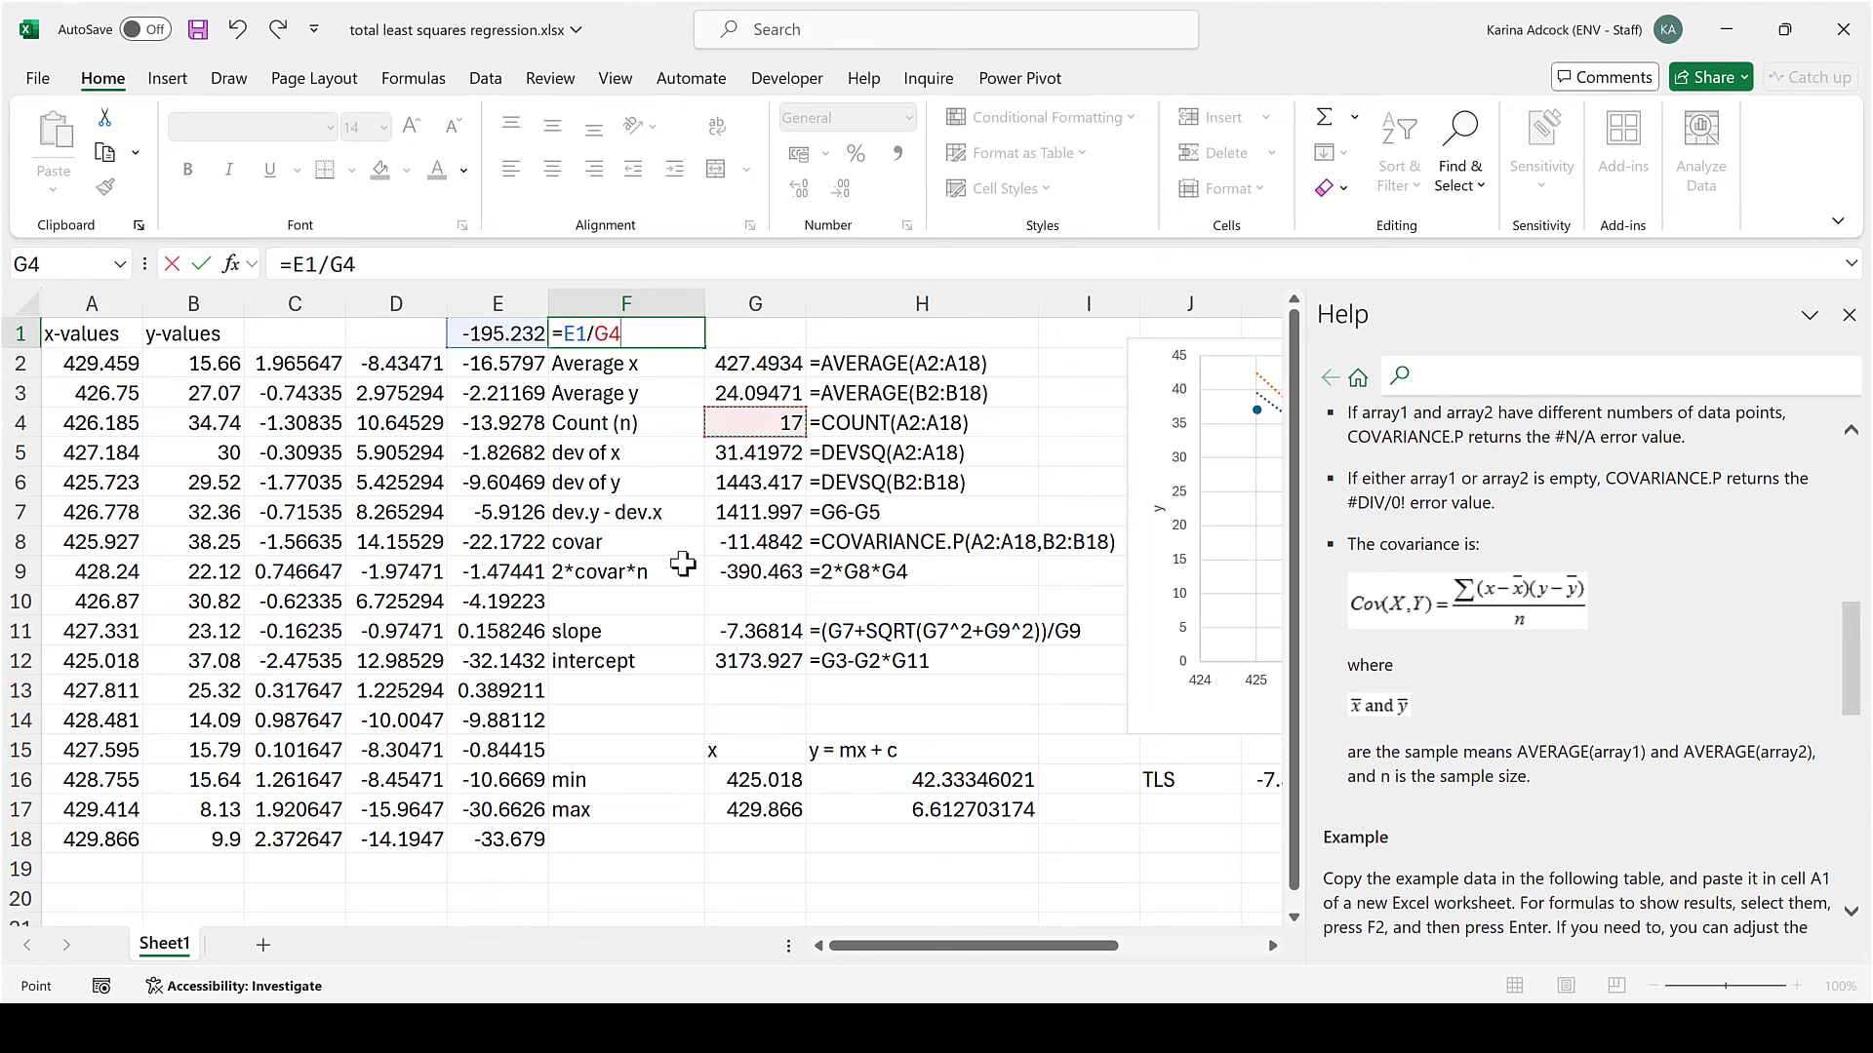
{"action": "key", "text": "Return"}
Highlight the manual covariance in F1 and the COVARIANCE.P result in G8 with yellow fill.
{"action": "left_click", "coordinate": [615, 331]}
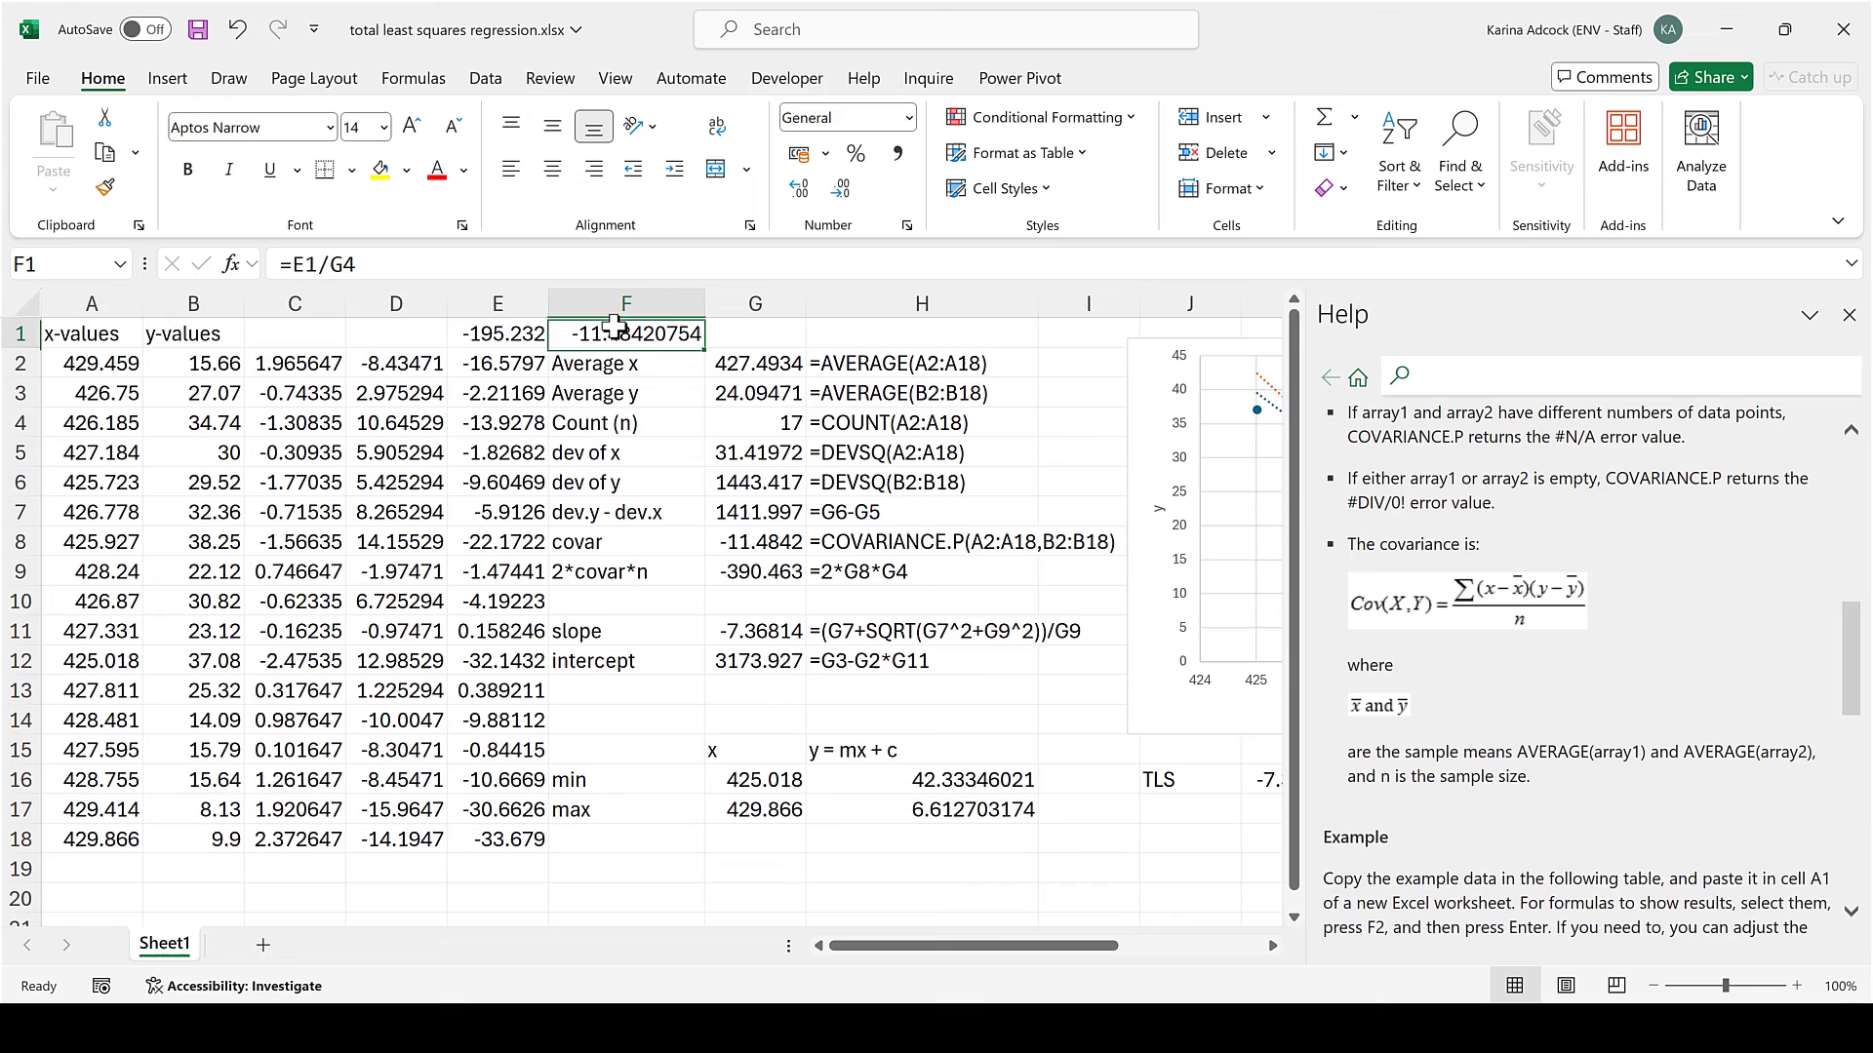
{"action": "left_click", "coordinate": [380, 174]}
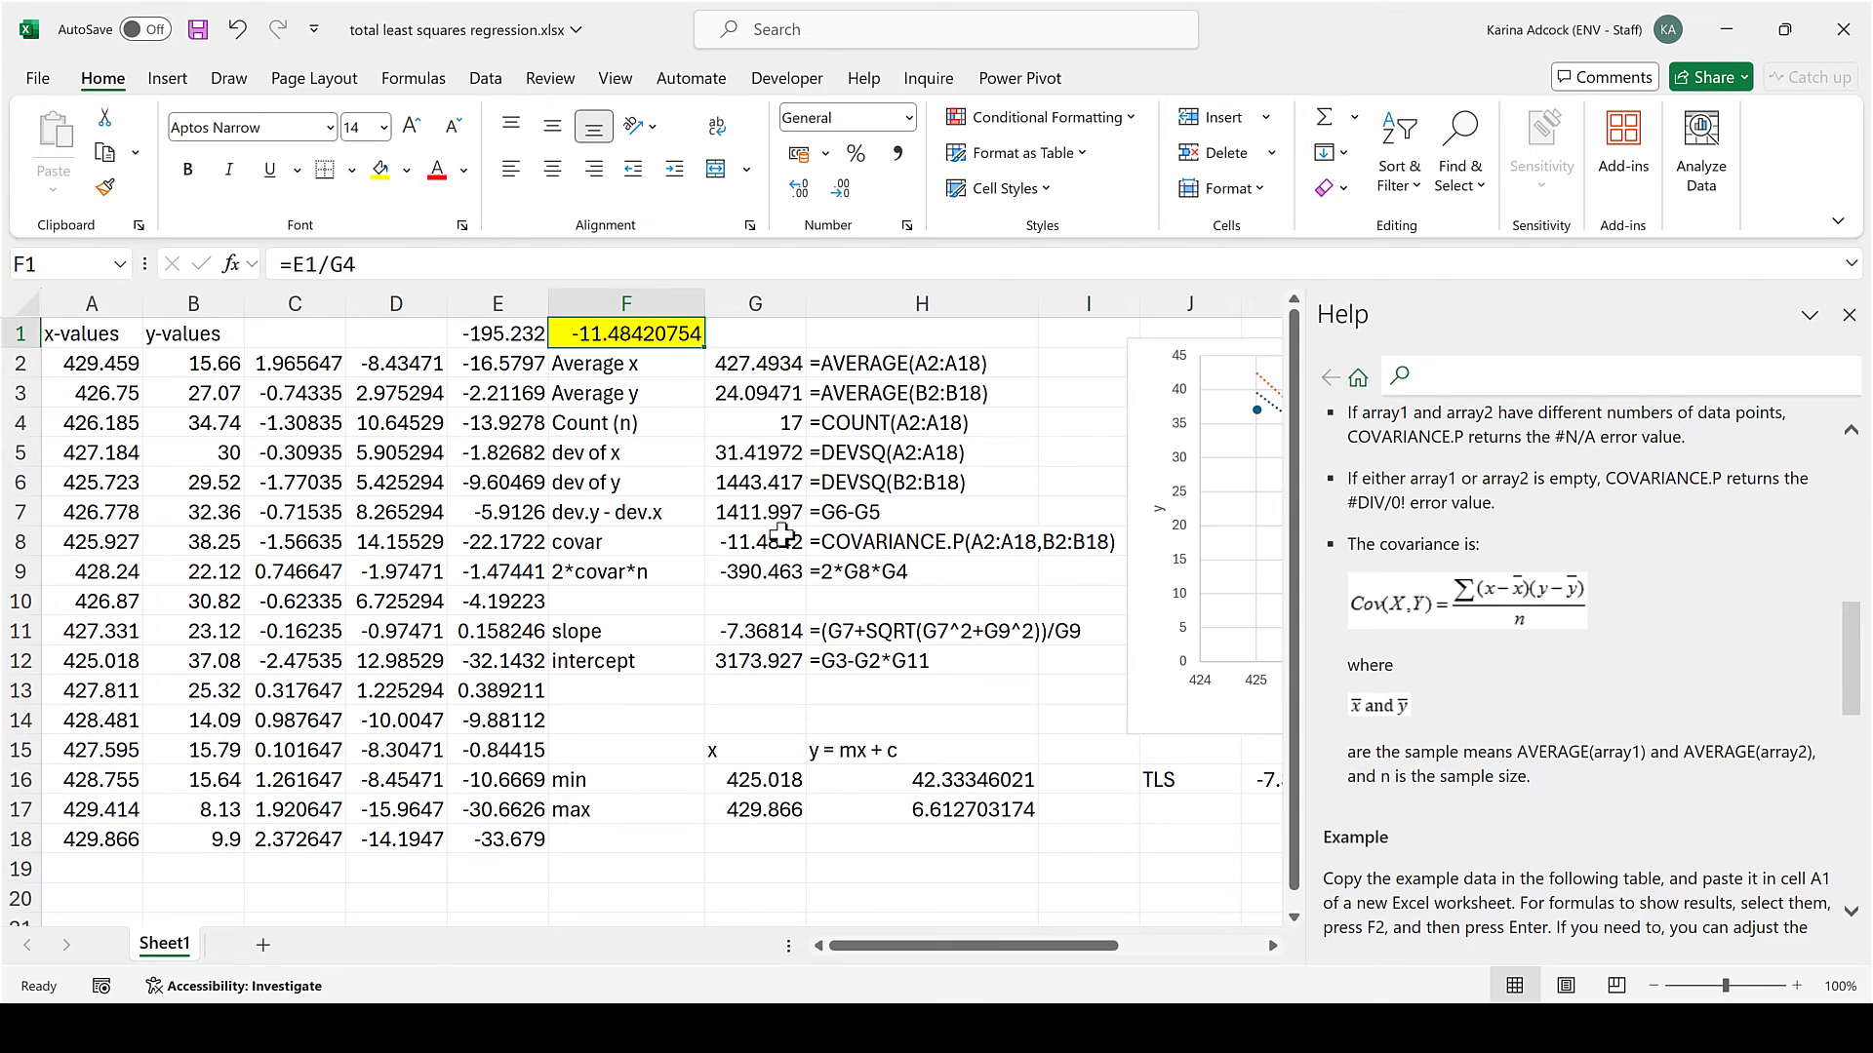
{"action": "left_click", "coordinate": [775, 539]}
{"action": "left_click", "coordinate": [379, 174]}
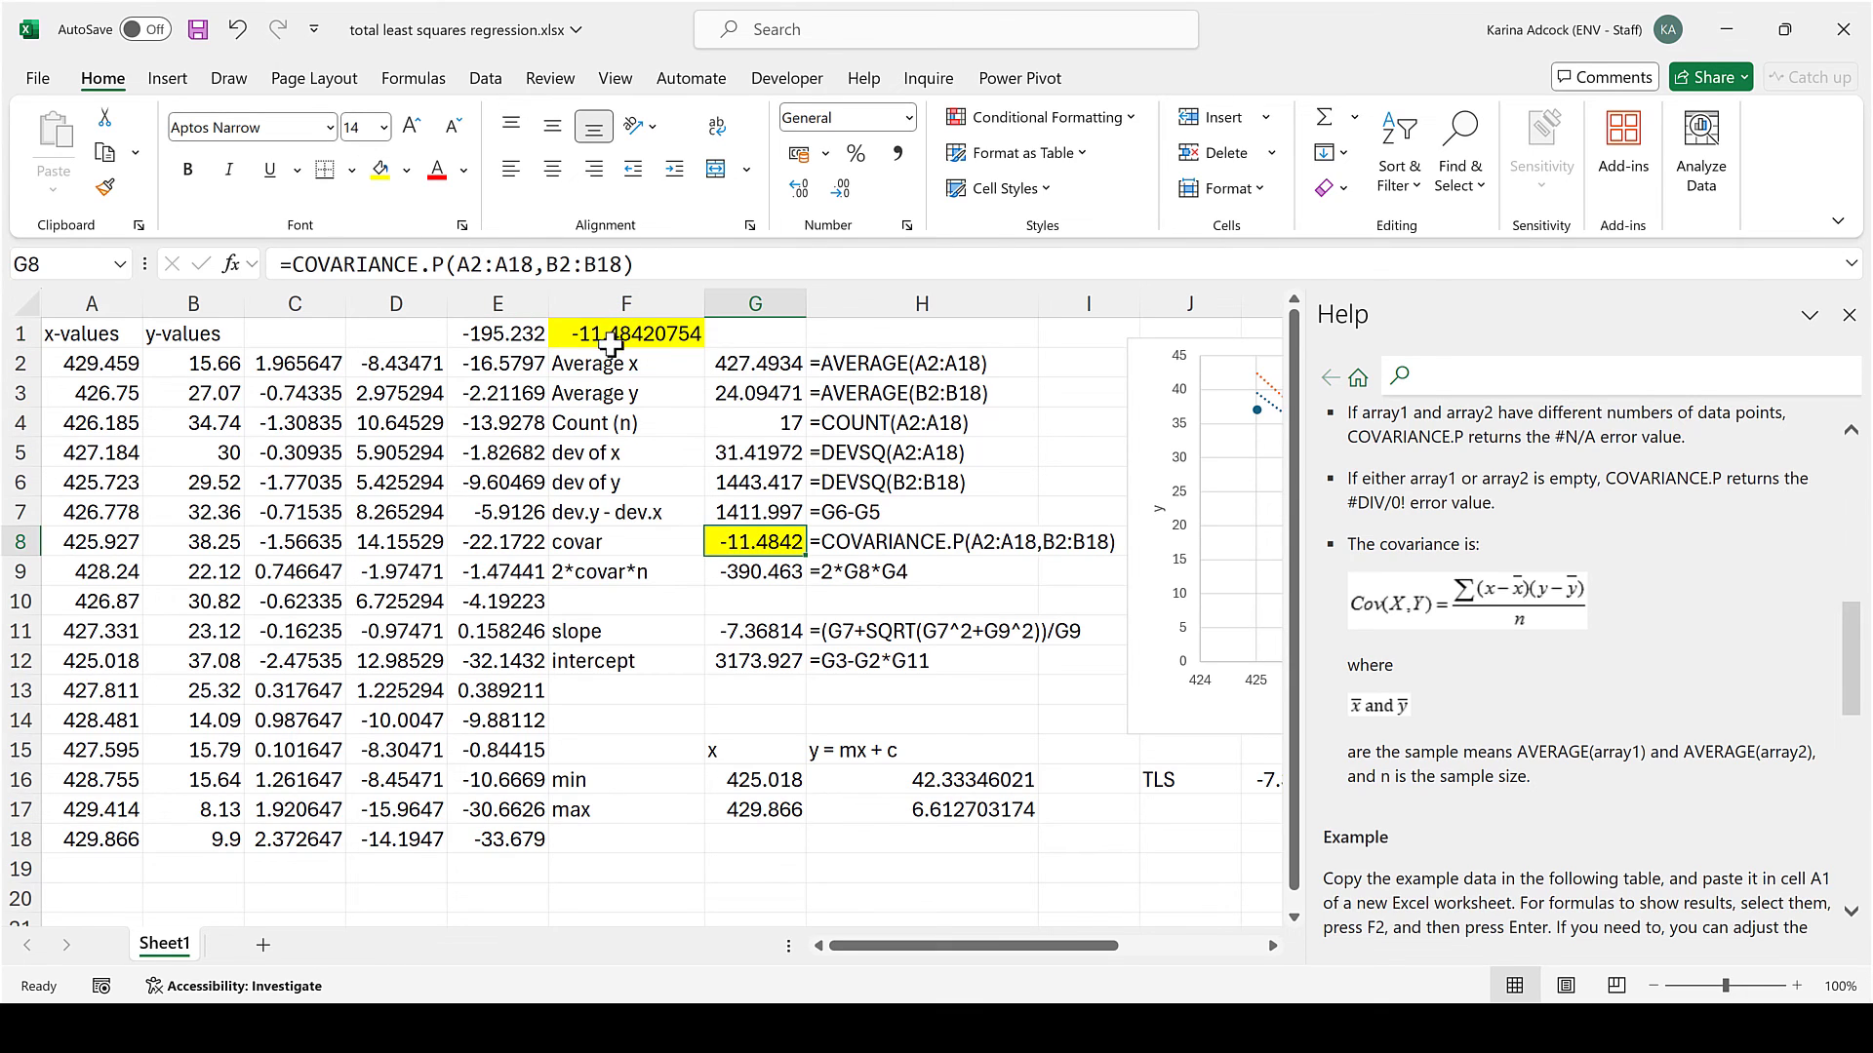
Reduce the manual covariance in F1 to four decimal places and select G8 to compare it with the COVARIANCE.P result.
{"action": "left_click", "coordinate": [609, 337]}
{"action": "left_click", "coordinate": [843, 191]}
{"action": "left_click", "coordinate": [843, 191]}
{"action": "left_click", "coordinate": [842, 191]}
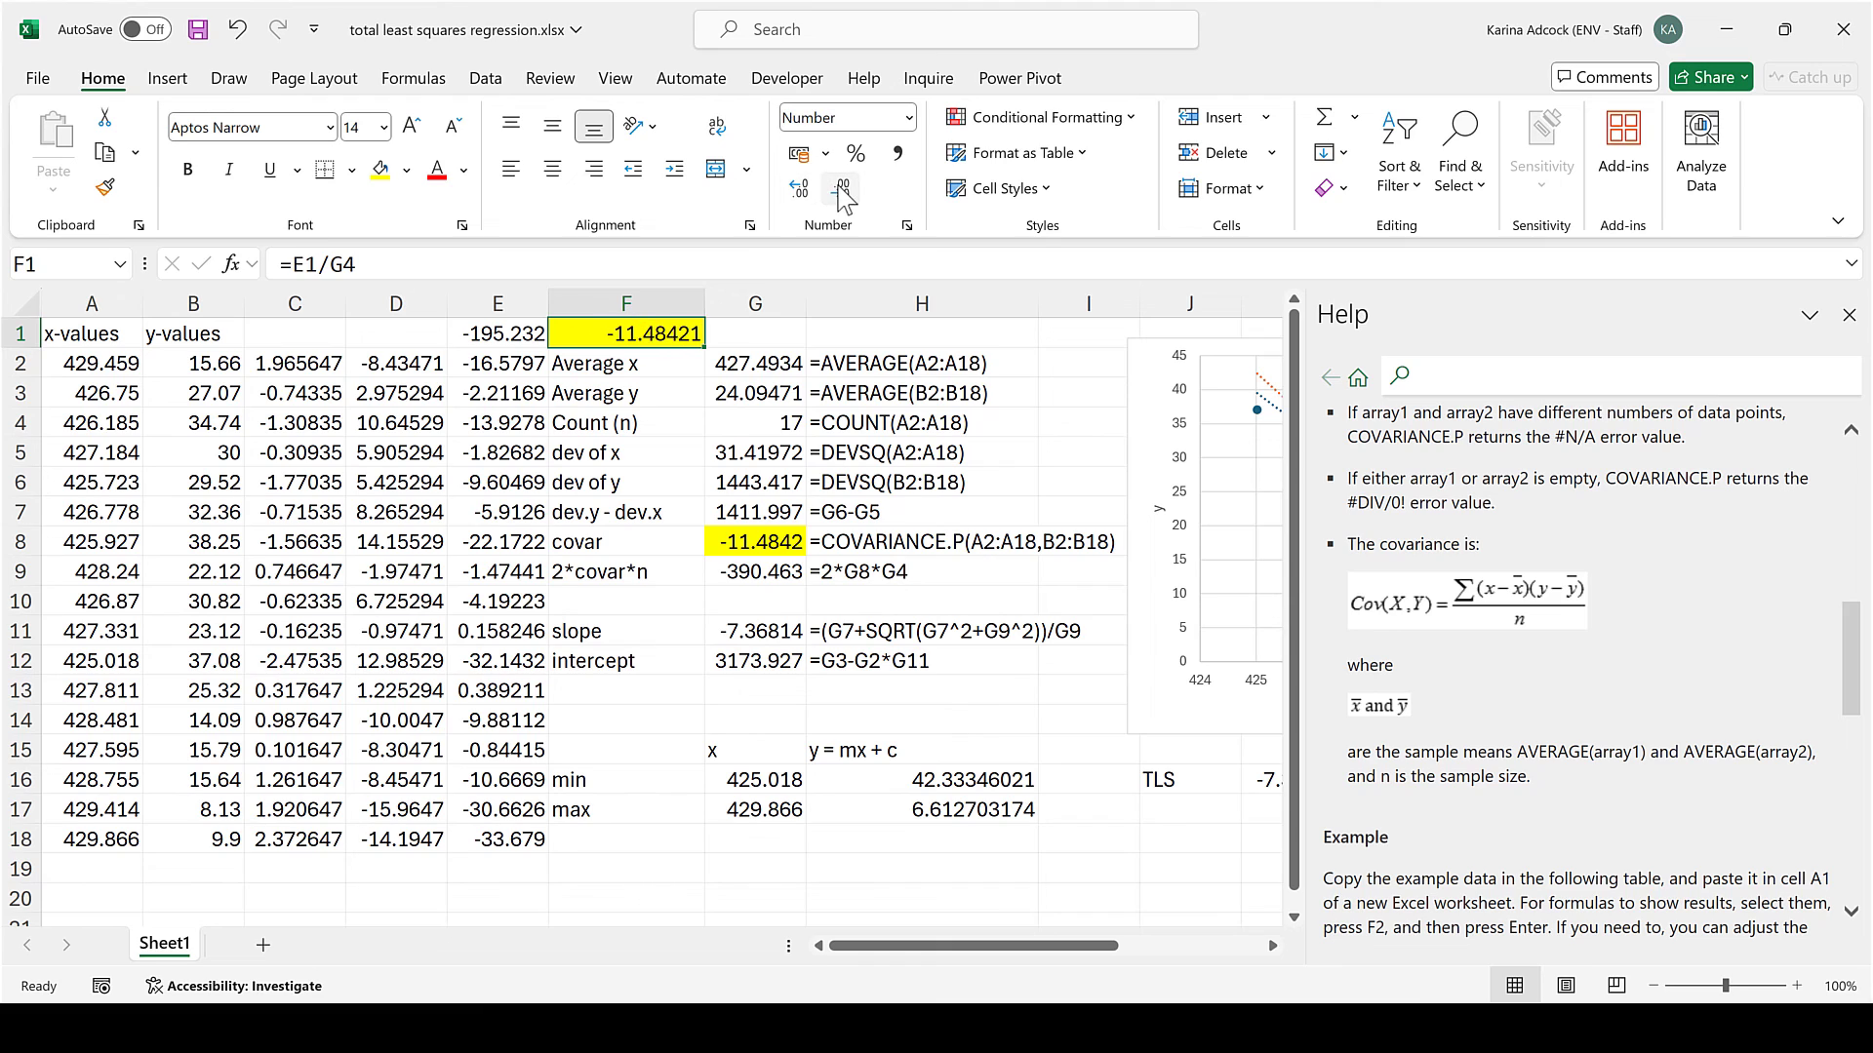
{"action": "left_click", "coordinate": [843, 191]}
{"action": "left_click", "coordinate": [791, 538]}
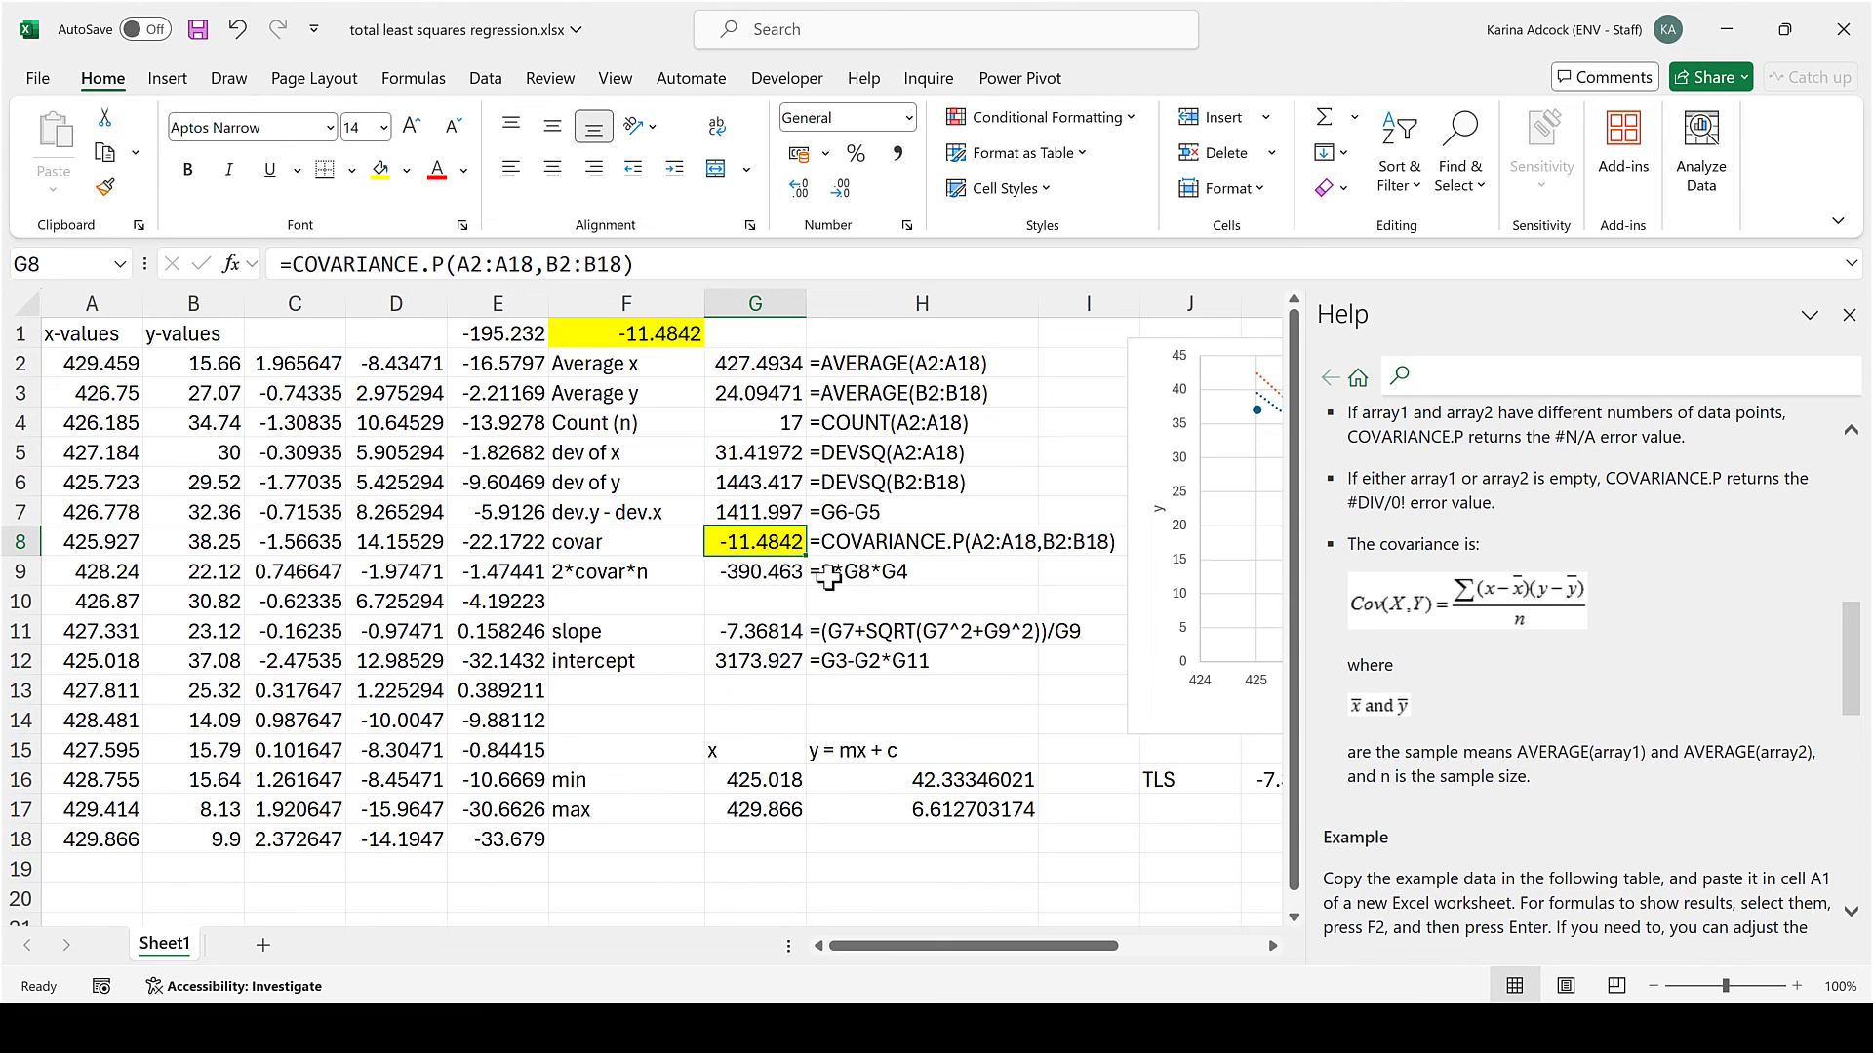
Close the Help pane and open the TLS slope's LET formula in K16 to examine it in full.
{"action": "left_click", "coordinate": [1850, 315]}
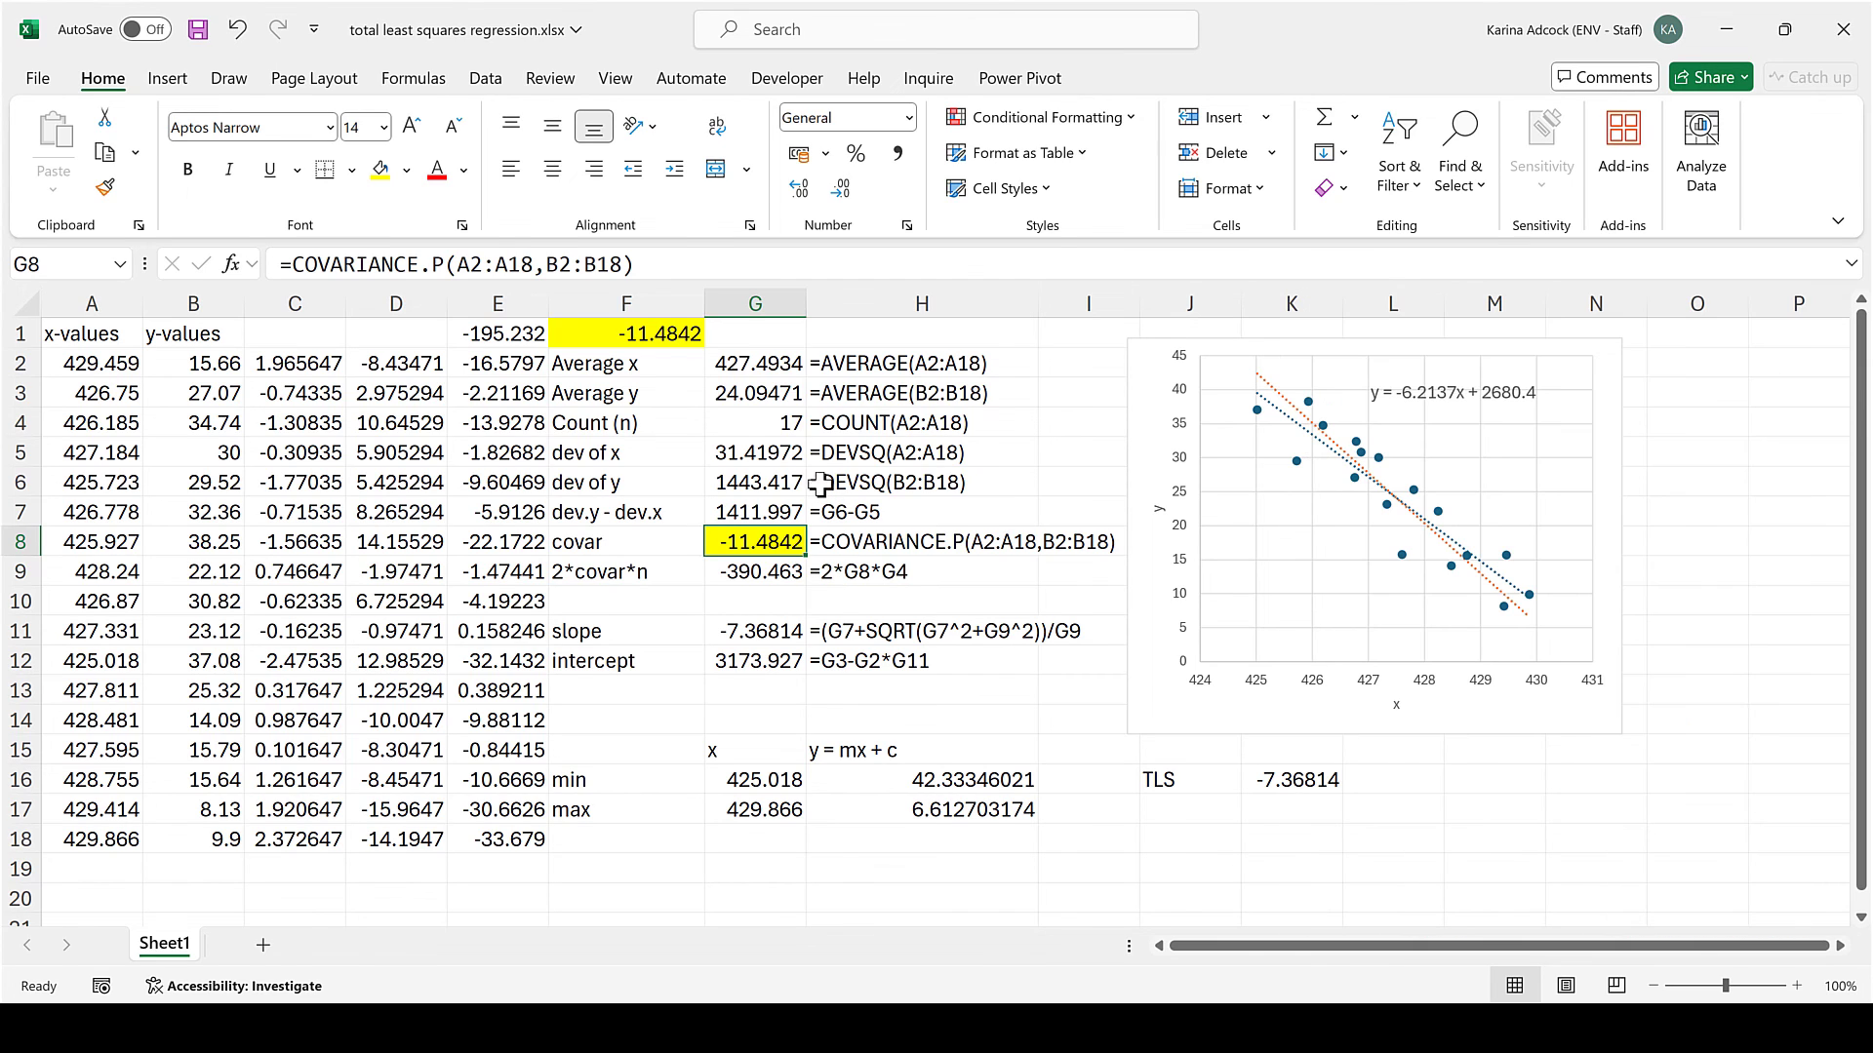
{"action": "left_click", "coordinate": [1291, 783]}
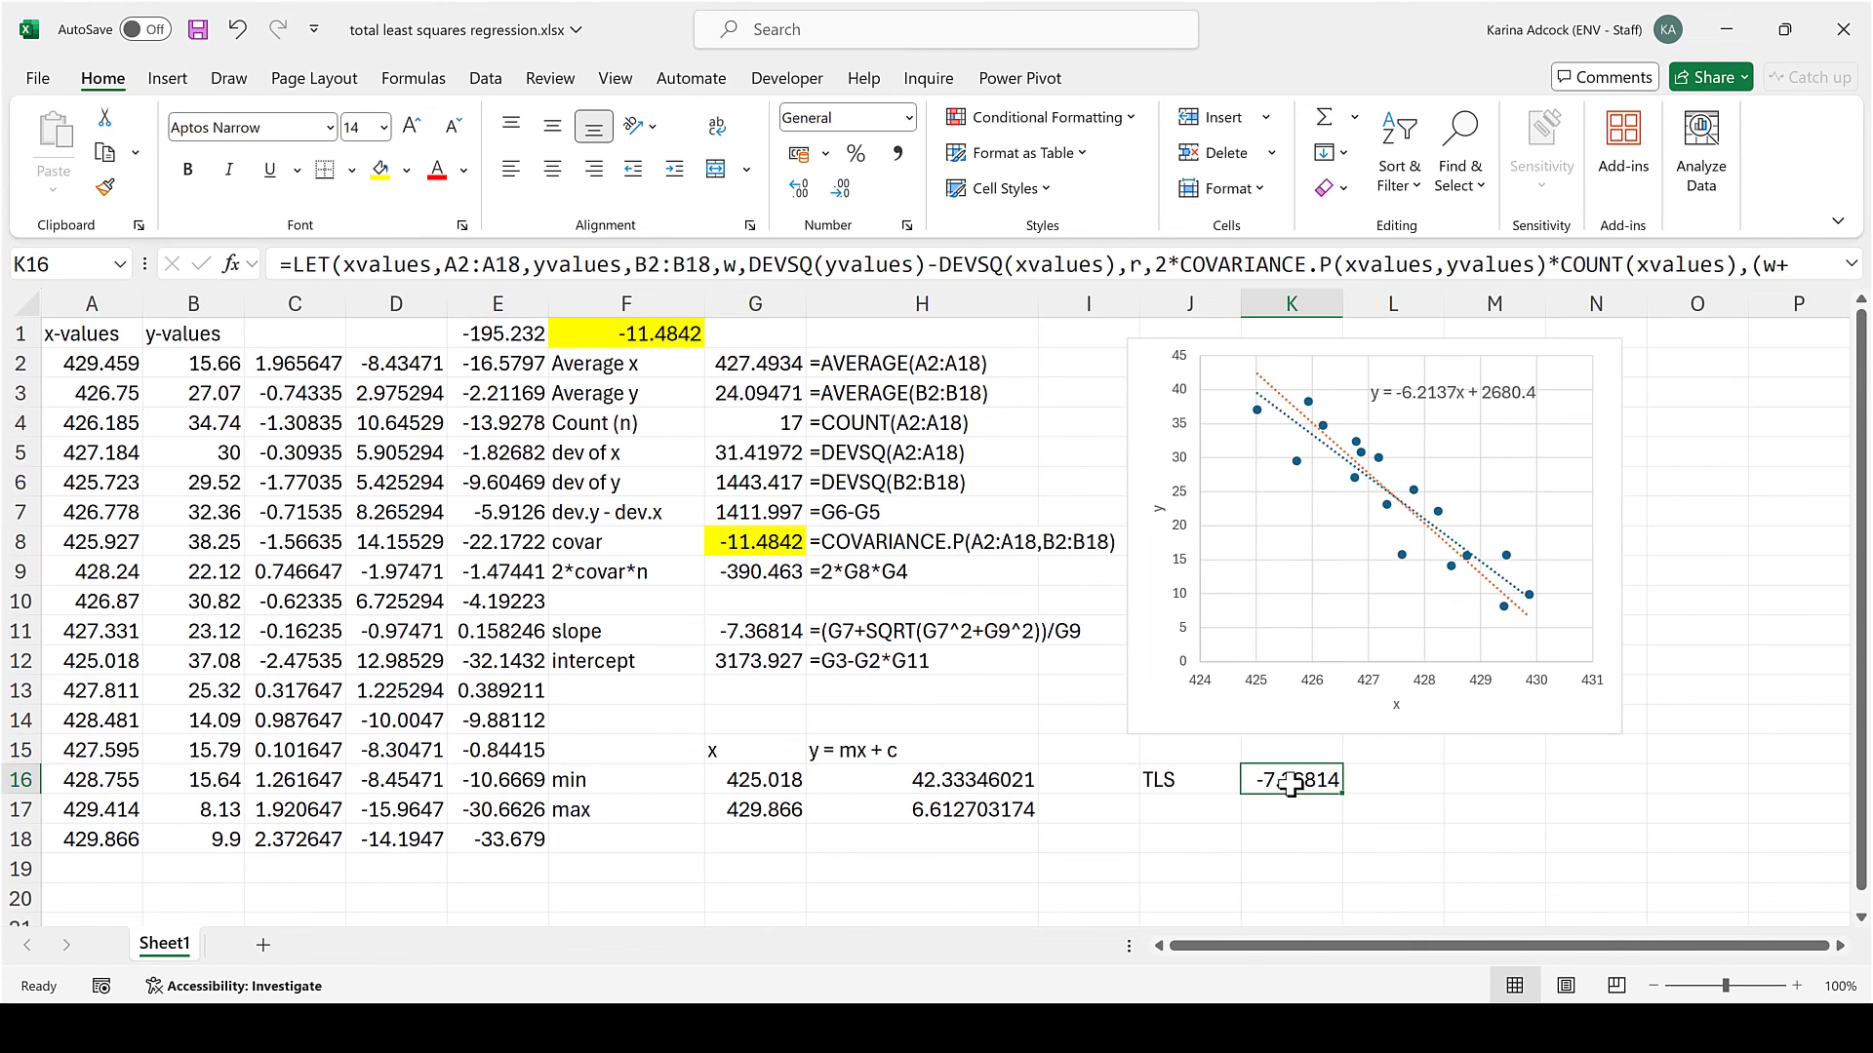
{"action": "left_click", "coordinate": [627, 304]}
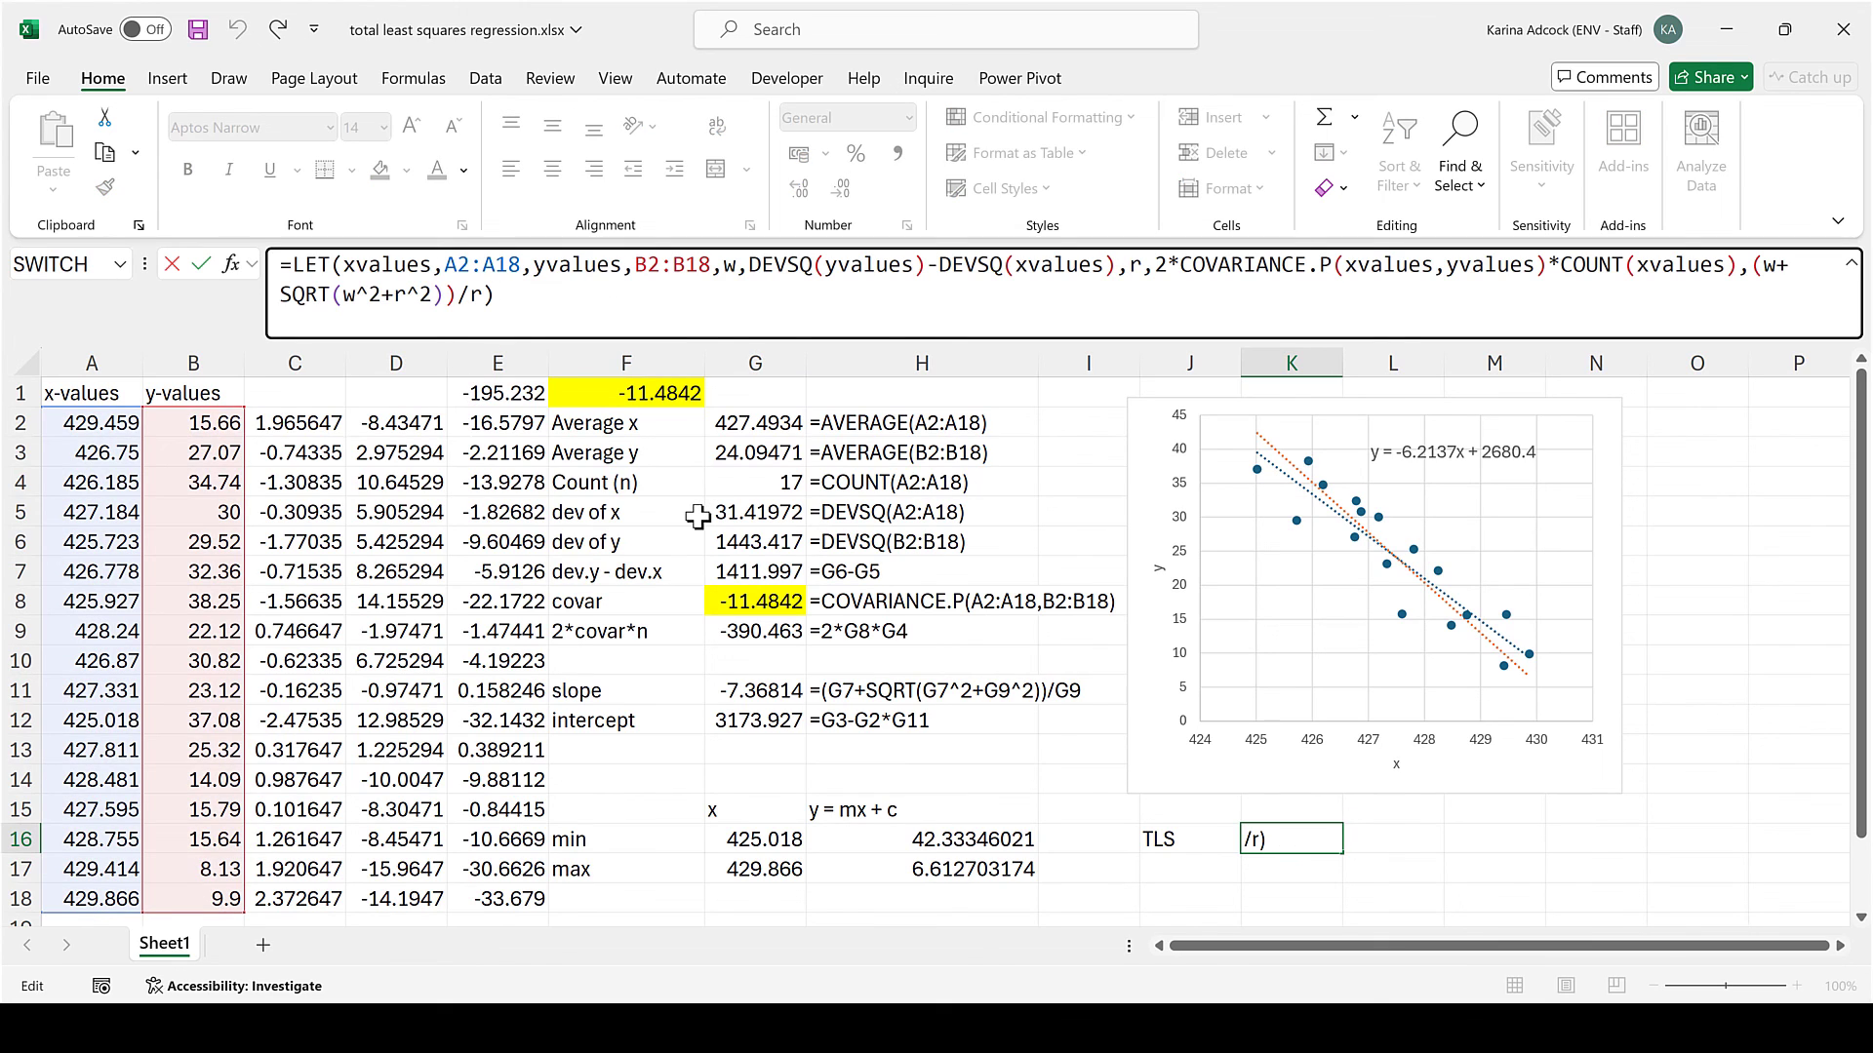